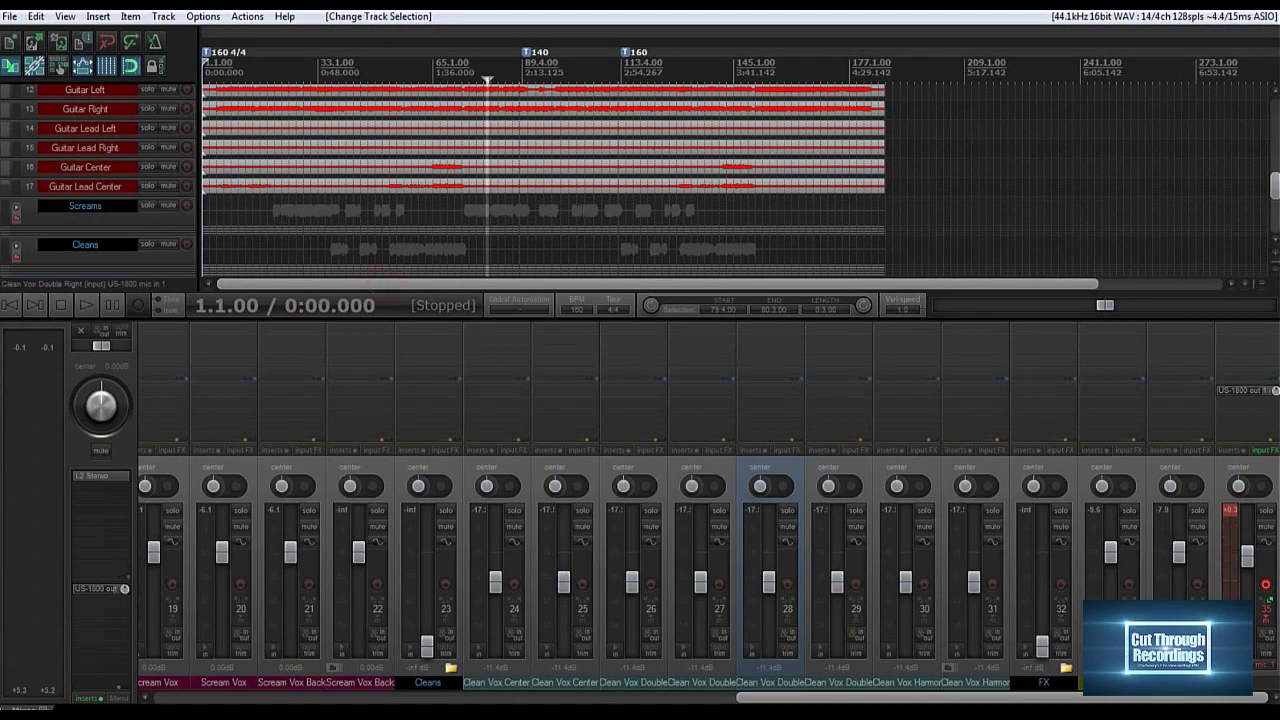
Play the mix from bar 33 and check which vocal tracks show signal in the mixer.
left_click_drag(1275, 186, 1275, 132)
scroll(640, 180, "up", 2)
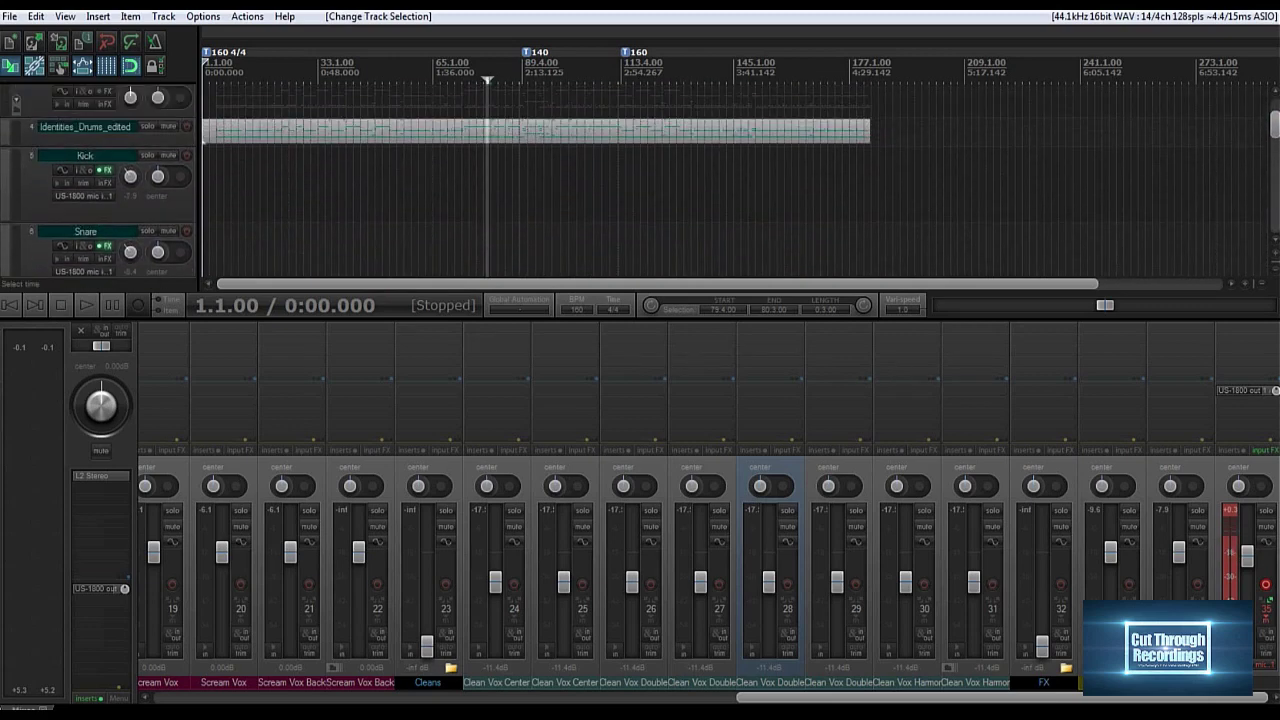
left_click(315, 67)
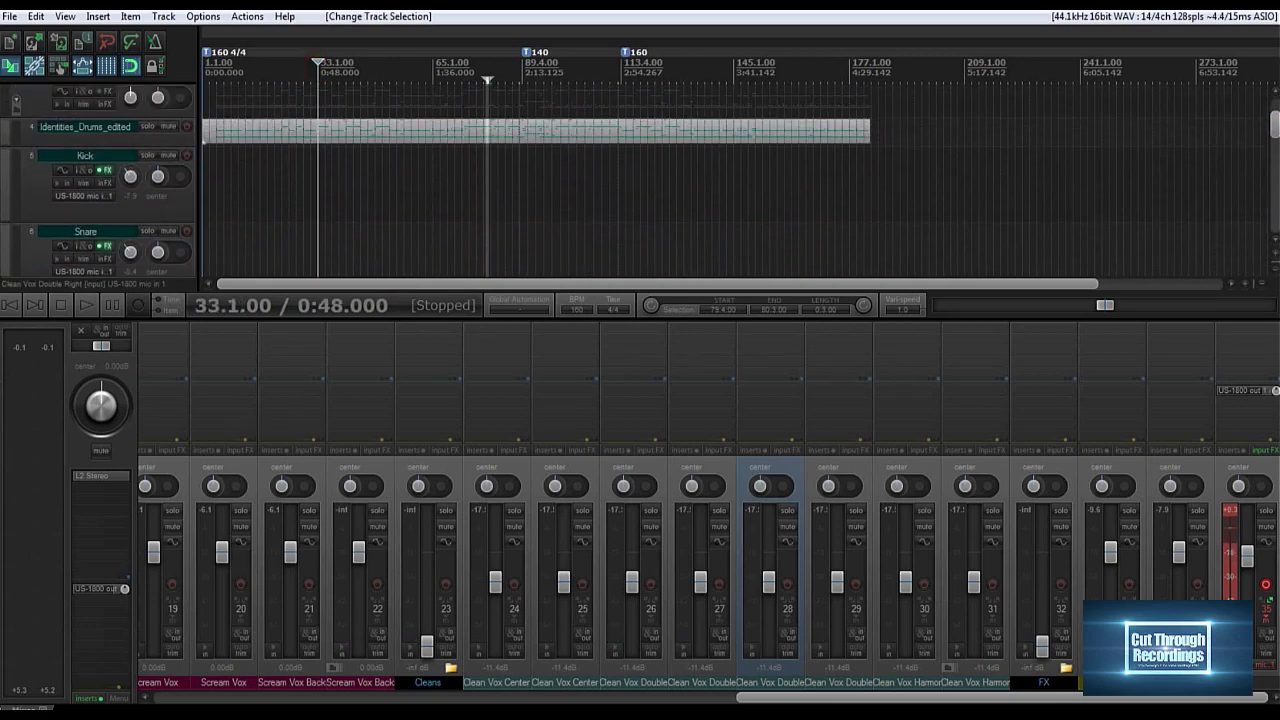
key("space")
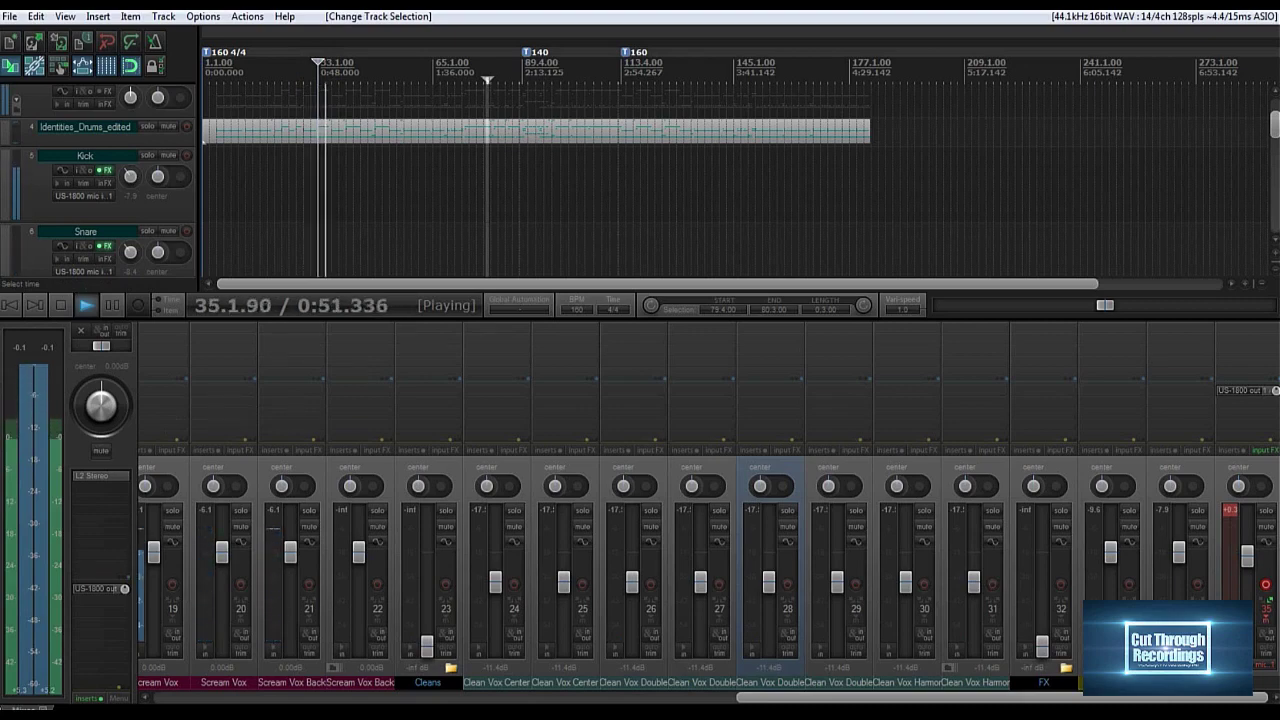
scroll(640, 560, "left", 2)
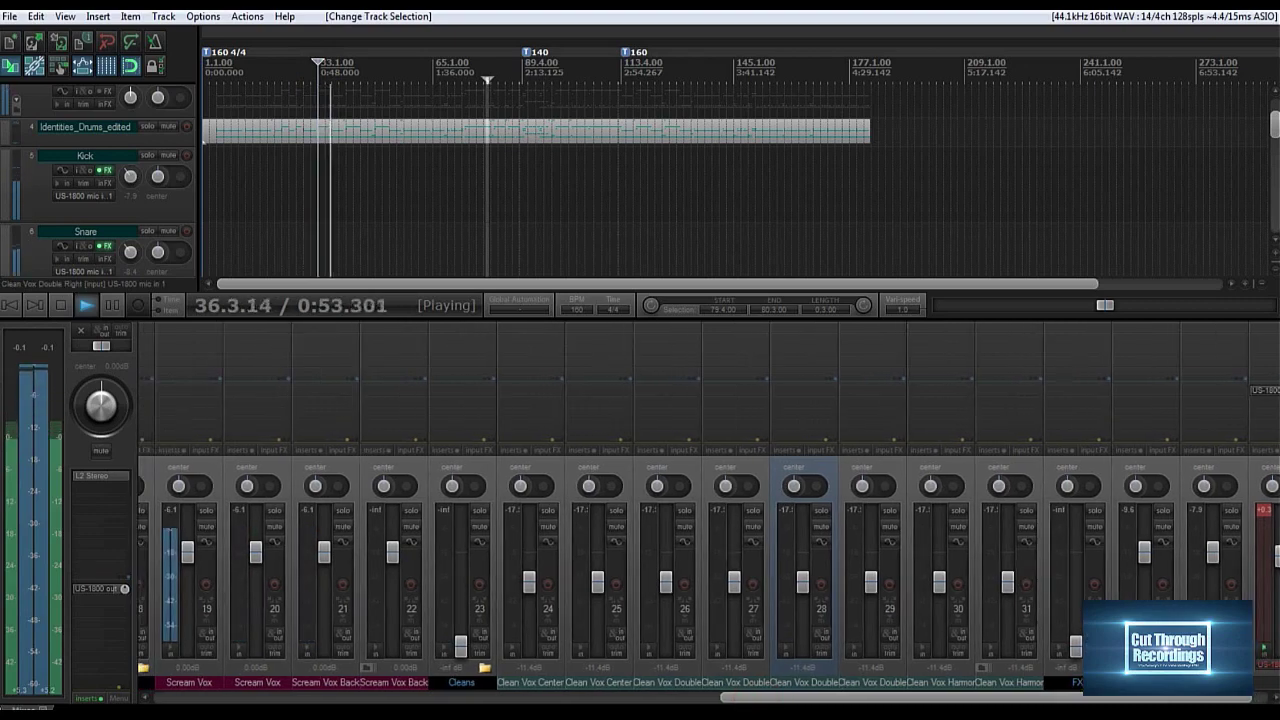
scroll(640, 560, "right", 2)
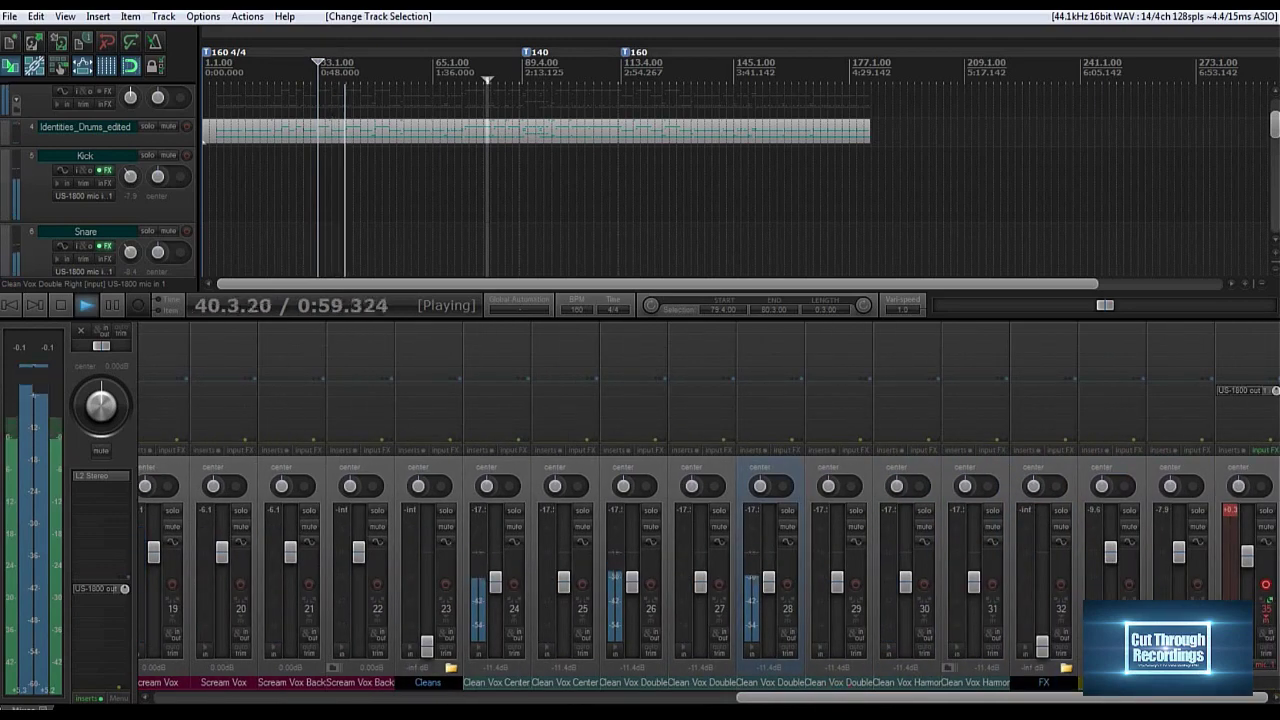
key("space")
Lower the volume of the tracks from Guitar Lead Left through Screams to -inf dB.
scroll(700, 560, "left", 5)
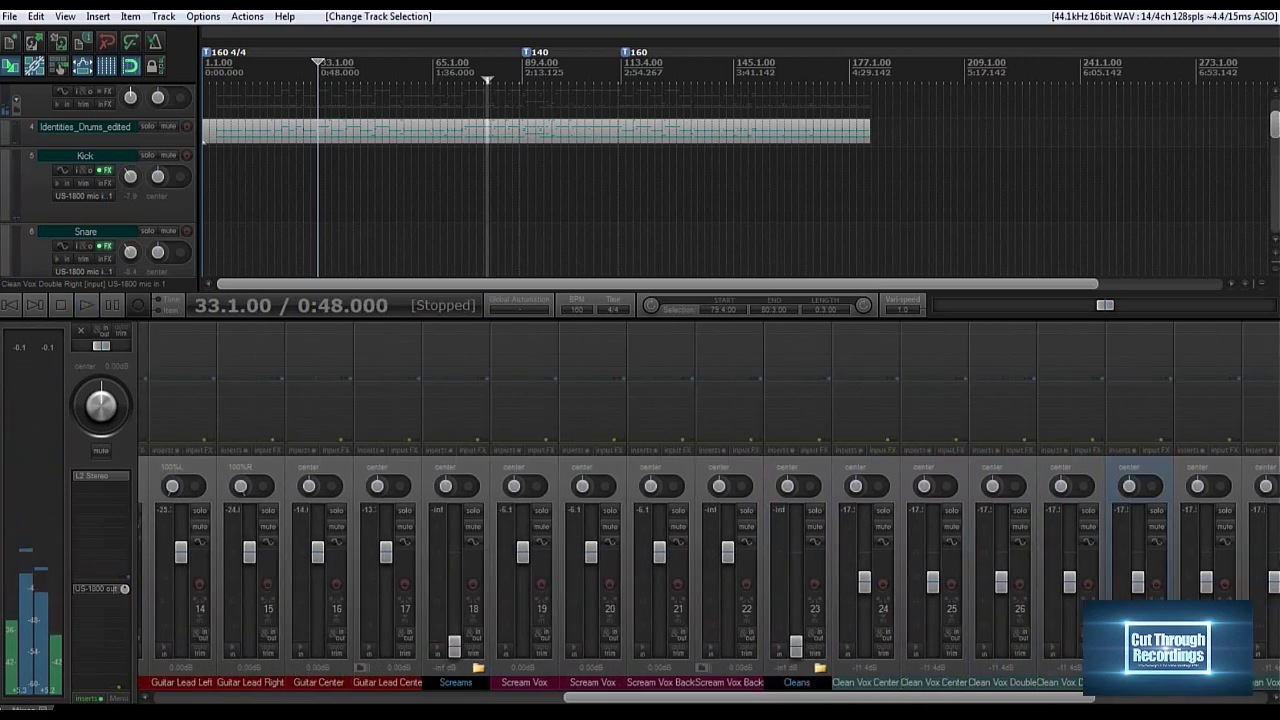
left_click(629, 687)
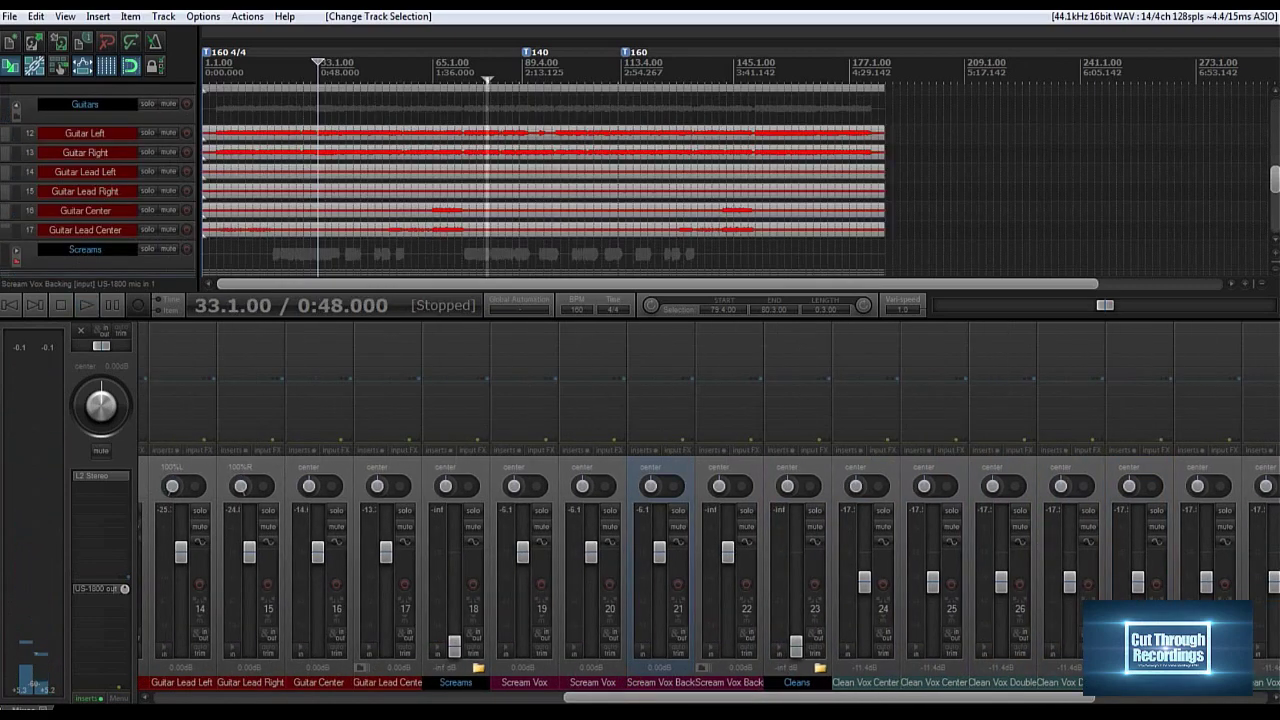
scroll(708, 500, "left", 6)
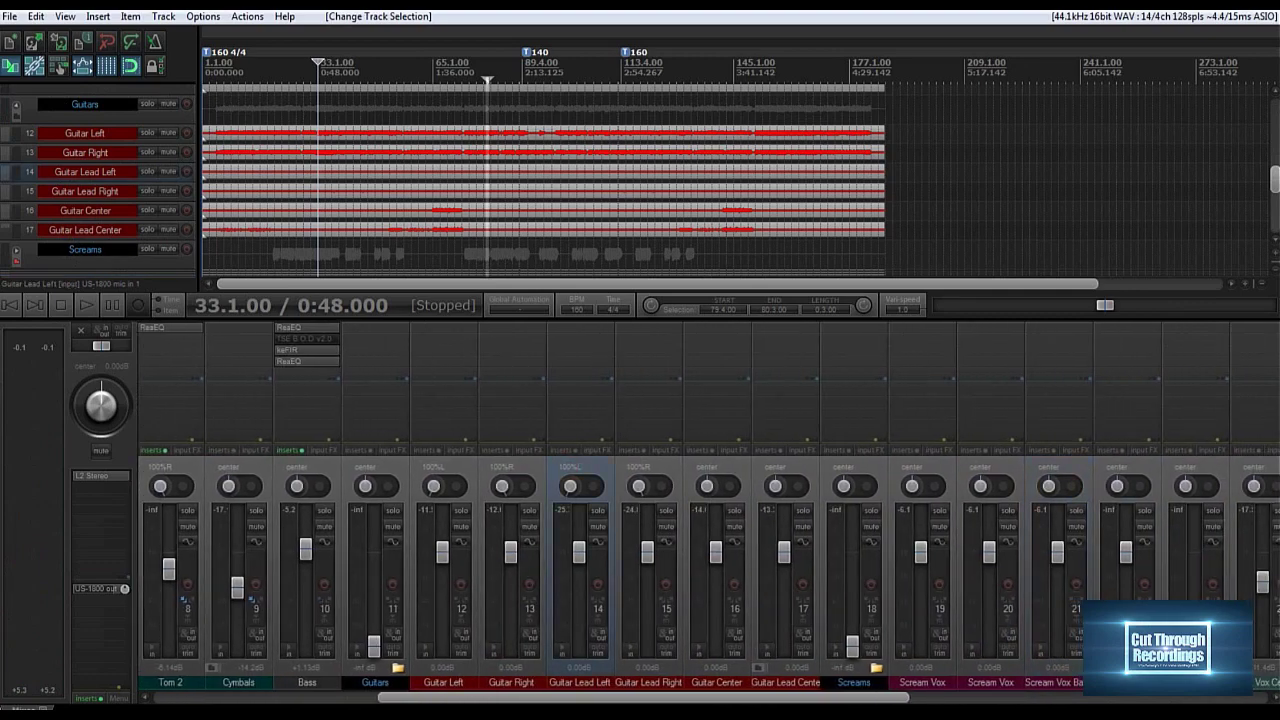
left_click_drag(578, 551, 578, 645)
Play the mix from bar 43 and bring the Guitars folder track's volume up to 0.00 dB.
left_click(350, 70)
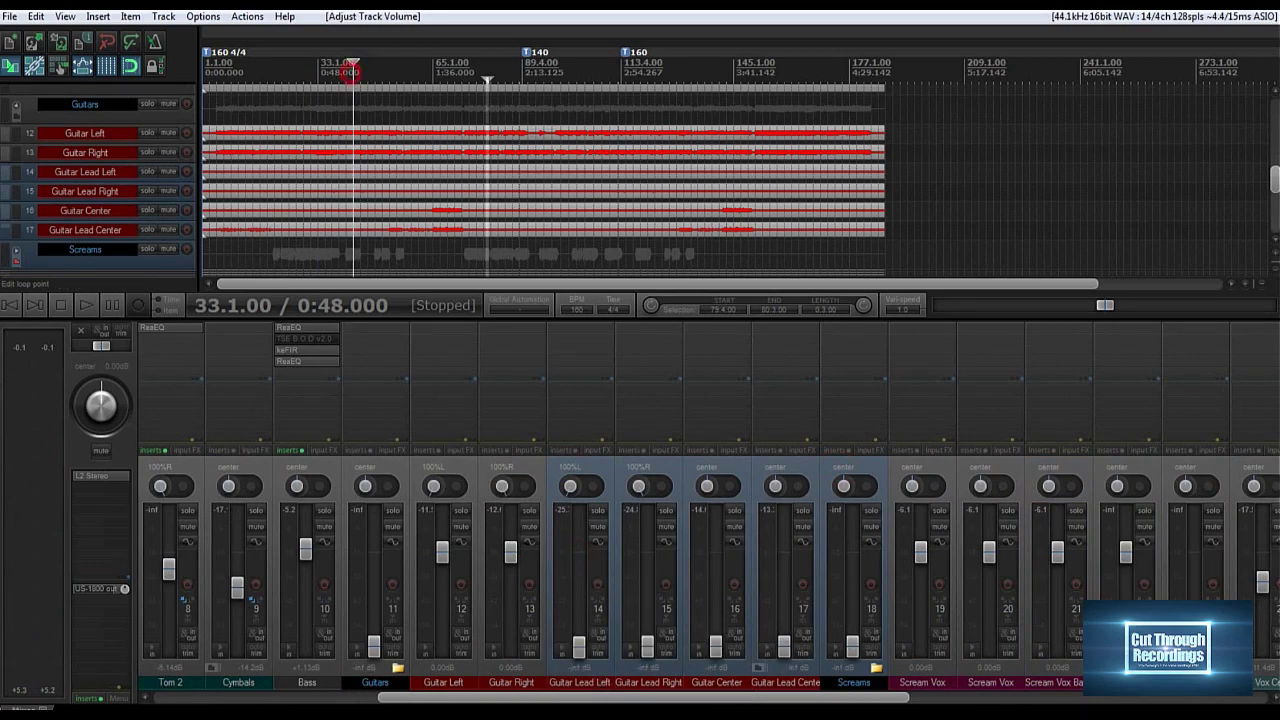
mouse_move(375, 648)
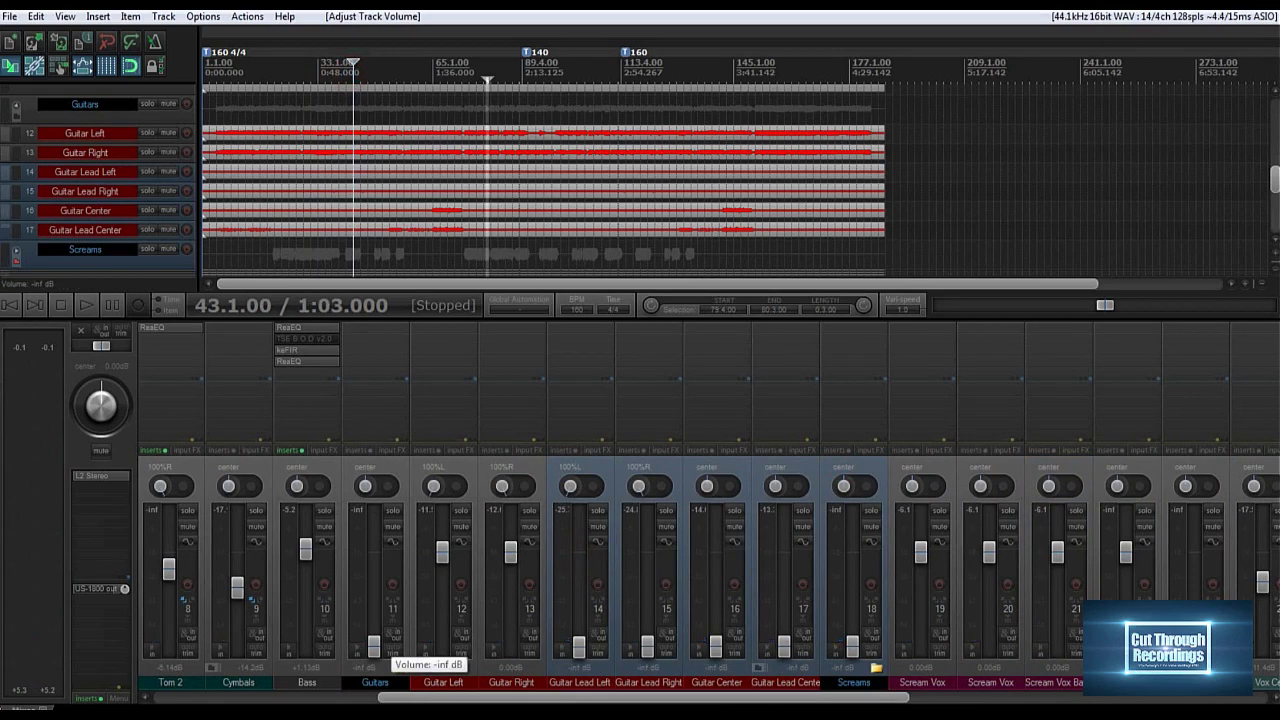
key("space")
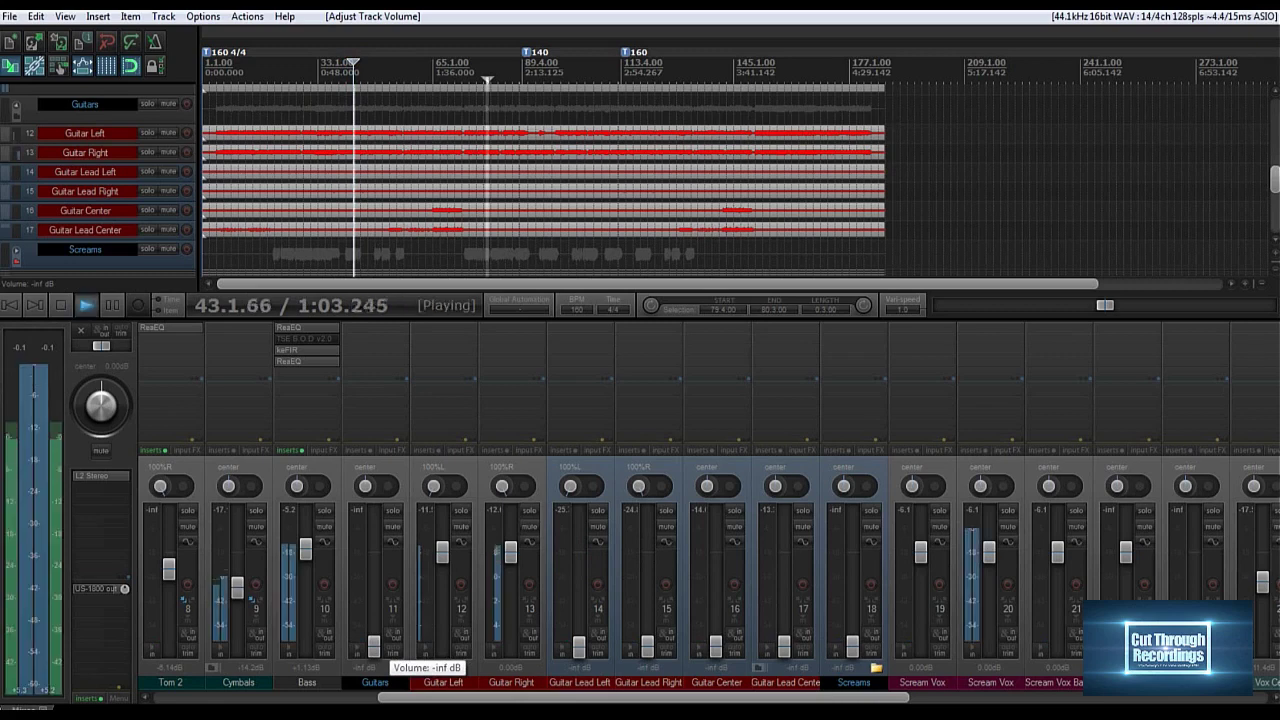
left_click_drag(375, 648, 375, 552)
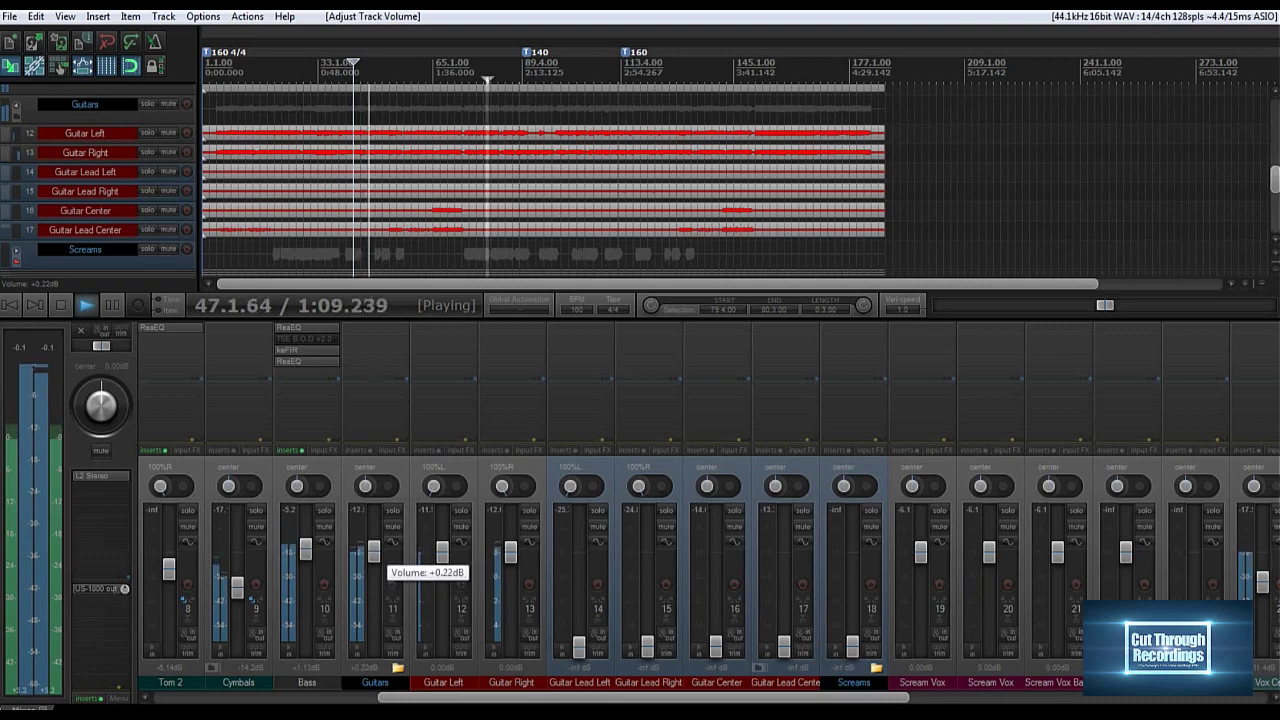
double_click(375, 552)
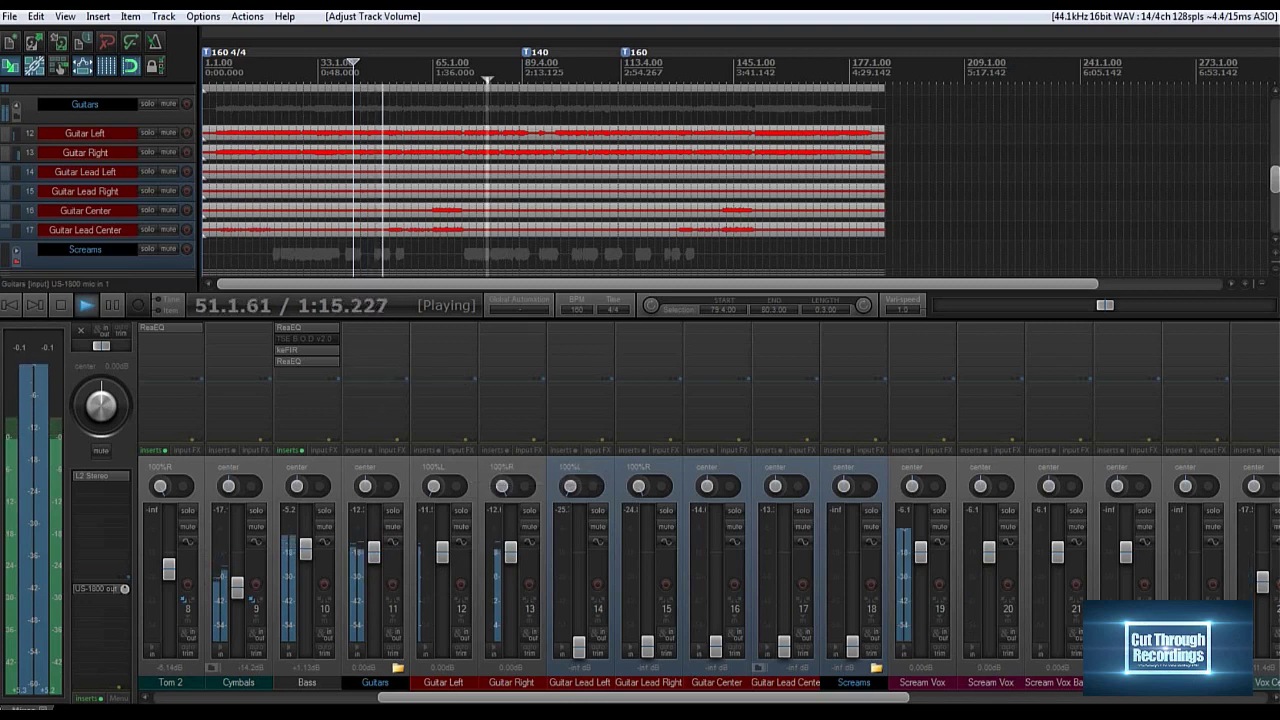
key("space")
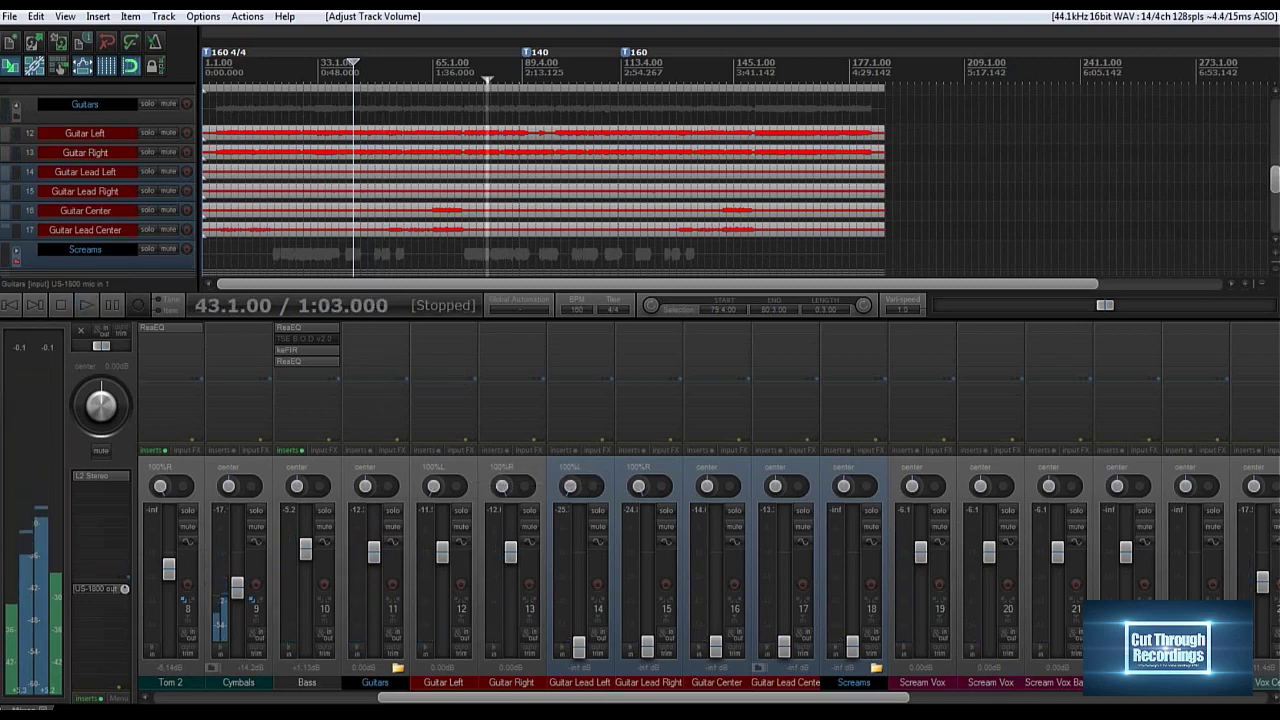
Solo track 35 and the Guitar Left track.
left_click(461, 511)
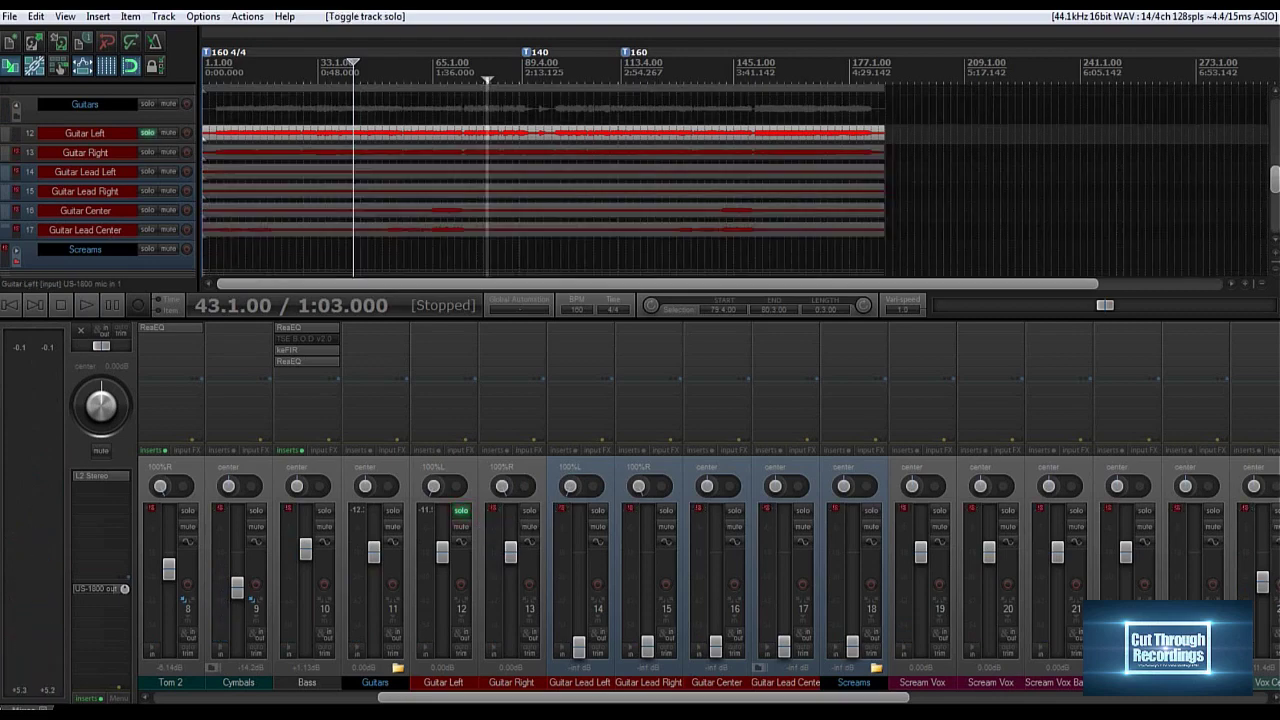
left_click(461, 511)
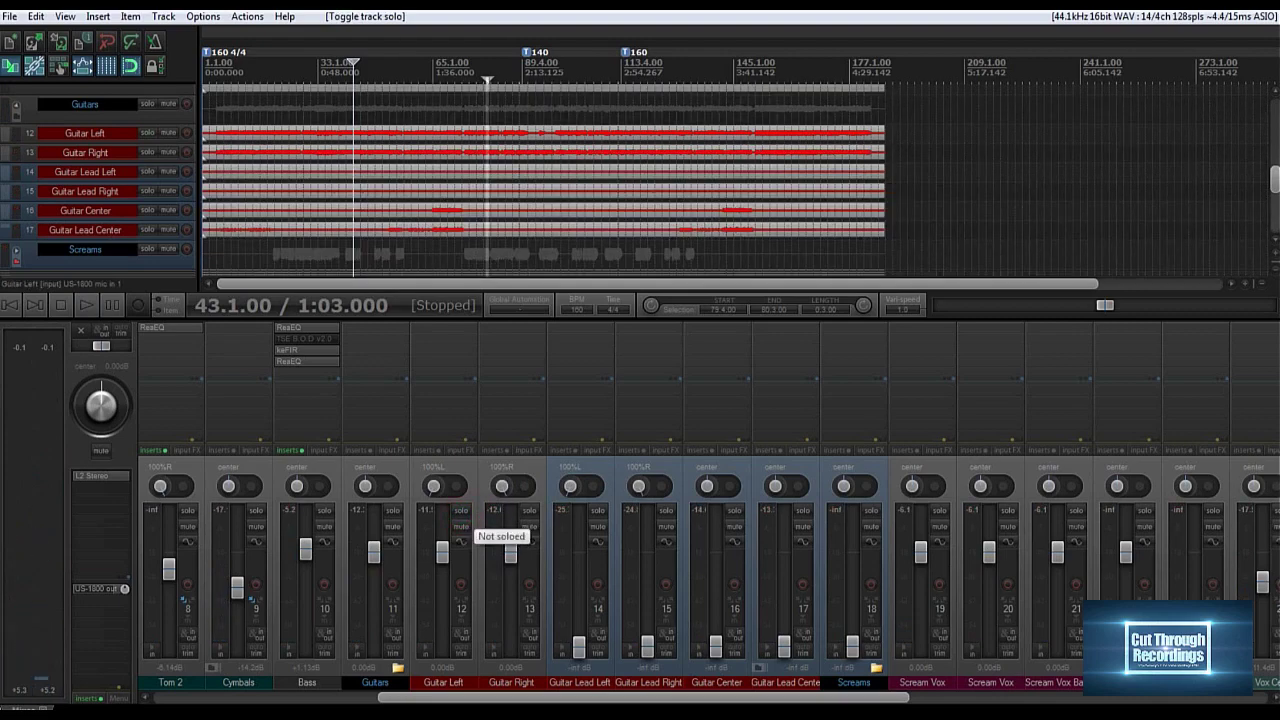
left_click_drag(764, 698, 573, 698)
left_click(1265, 510)
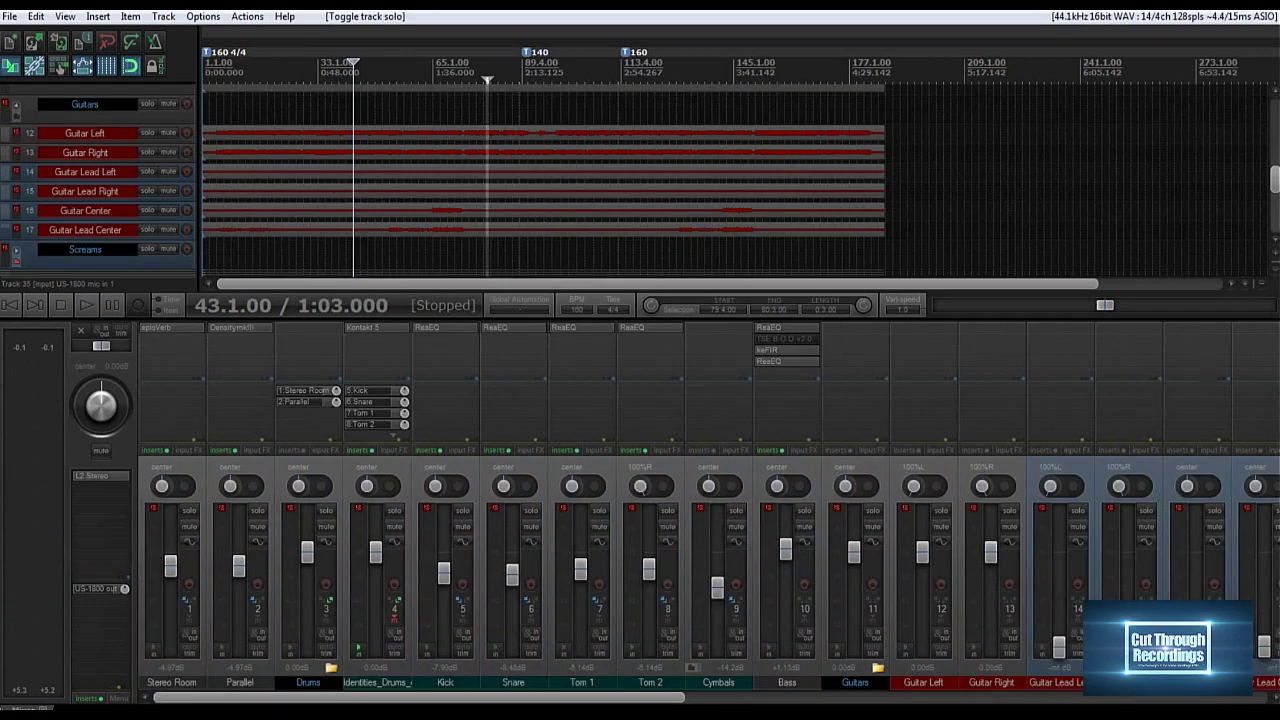
left_click(941, 511)
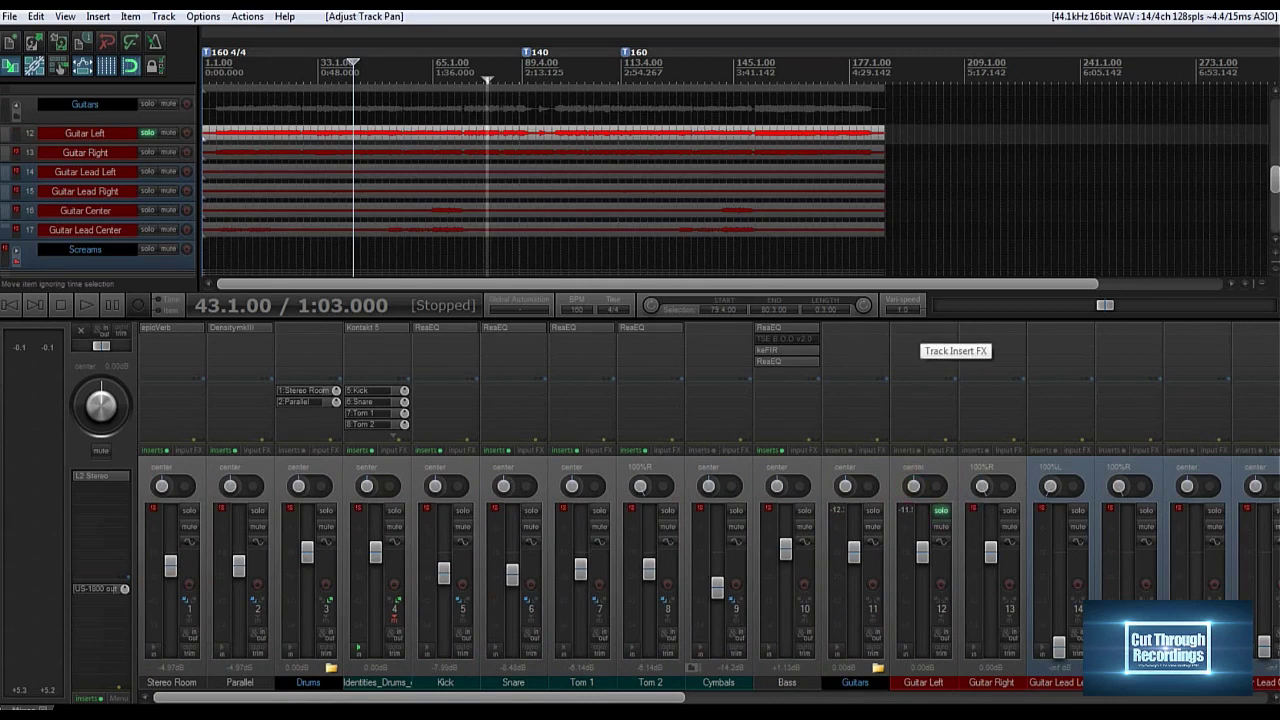
Play the soloed Guitar Left track from just before bar 5, where the guitar begins.
key("Home")
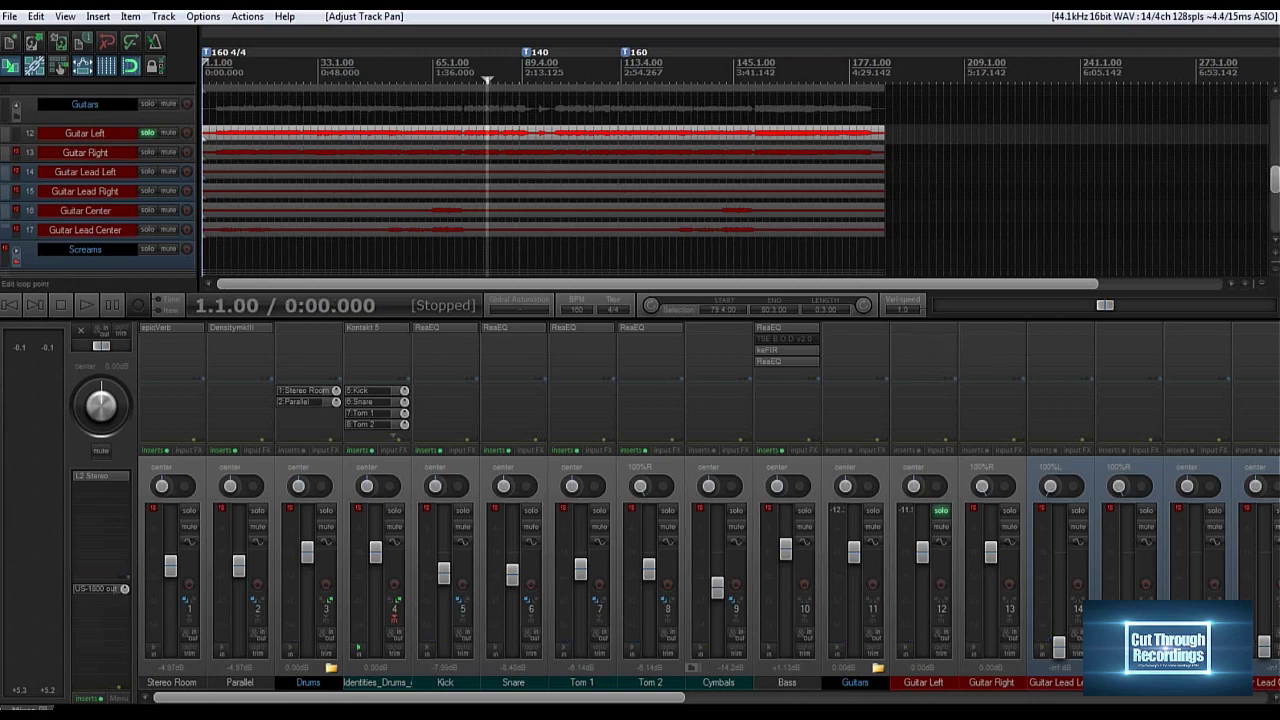
left_click(210, 70)
scroll(210, 70, "up", 7)
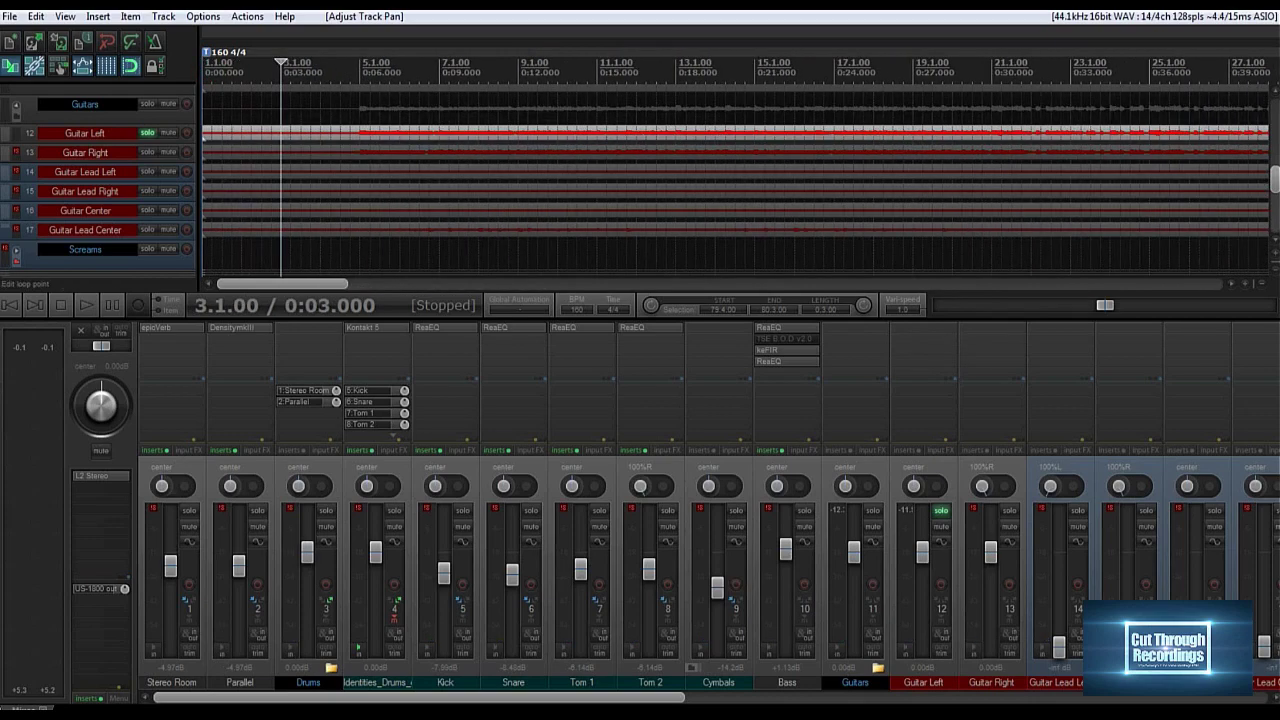
left_click(345, 70)
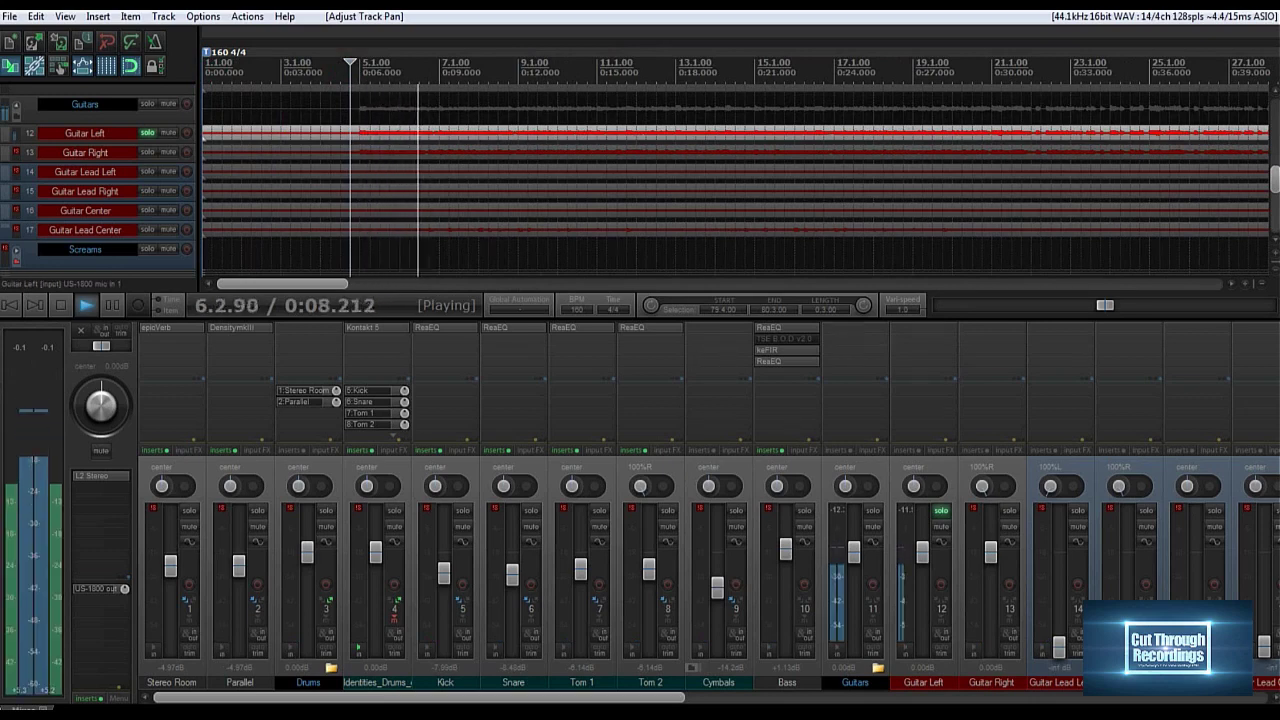
Add the keFIR (mono), TSE 808 v2.0 and TSE X50 v1.0.2 plugins from the Guitar/Bass folder to the Guitar Left track.
left_click(921, 330)
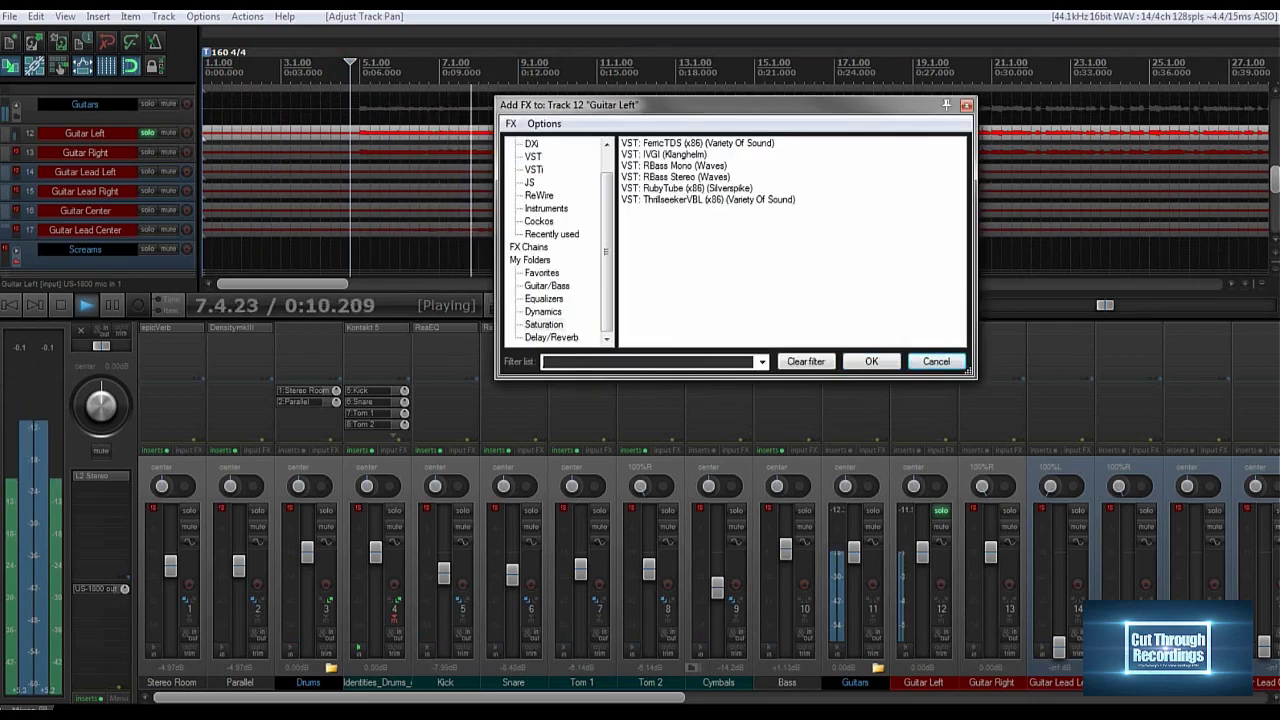
left_click(560, 288)
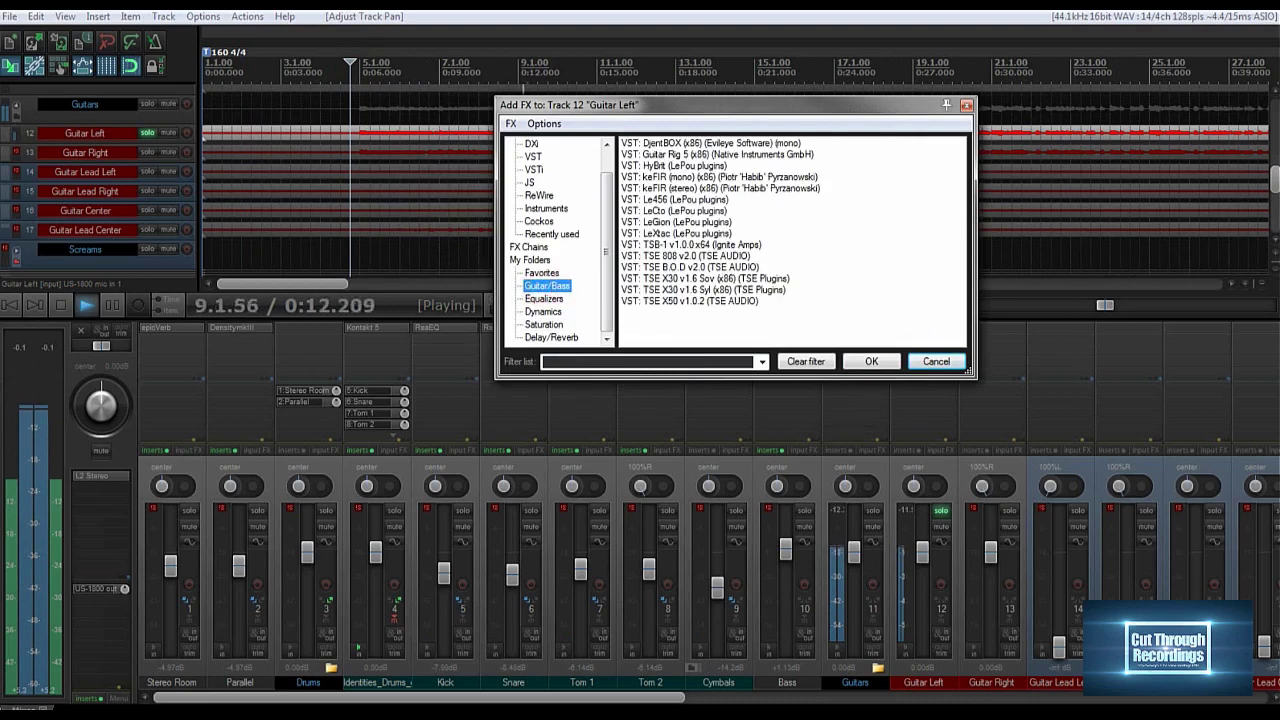
left_click(699, 302)
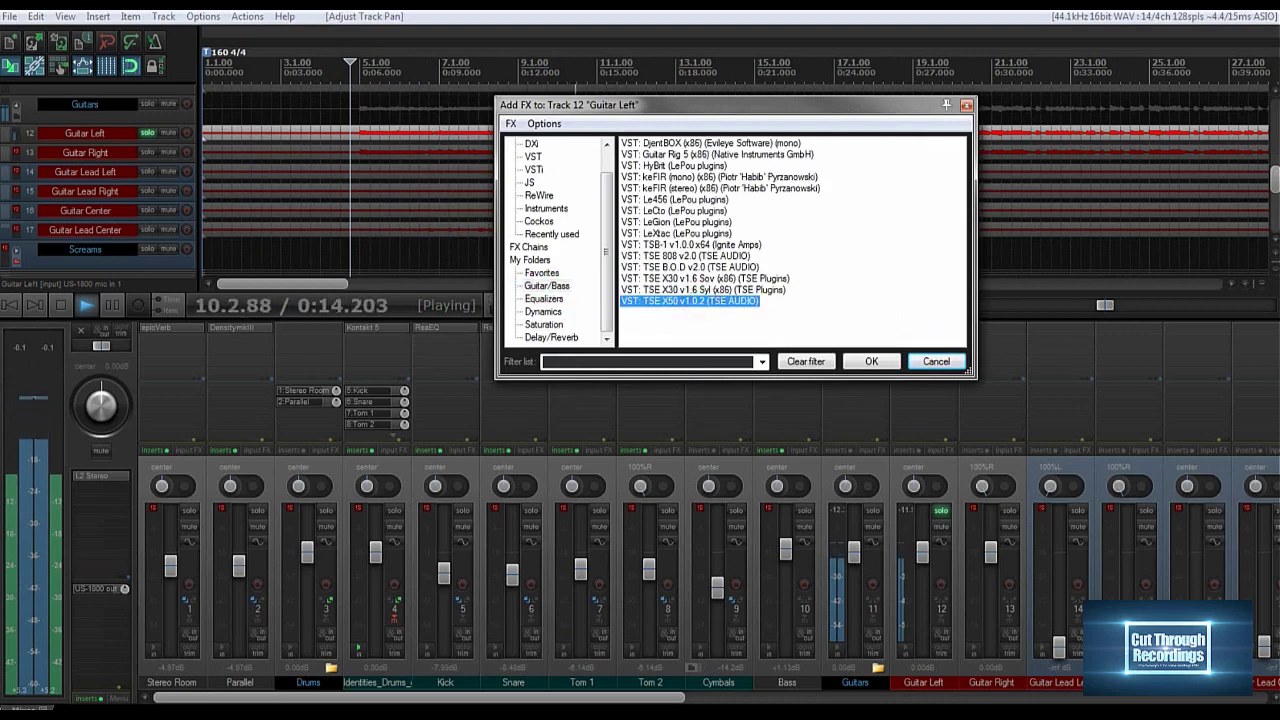
left_click(697, 258)
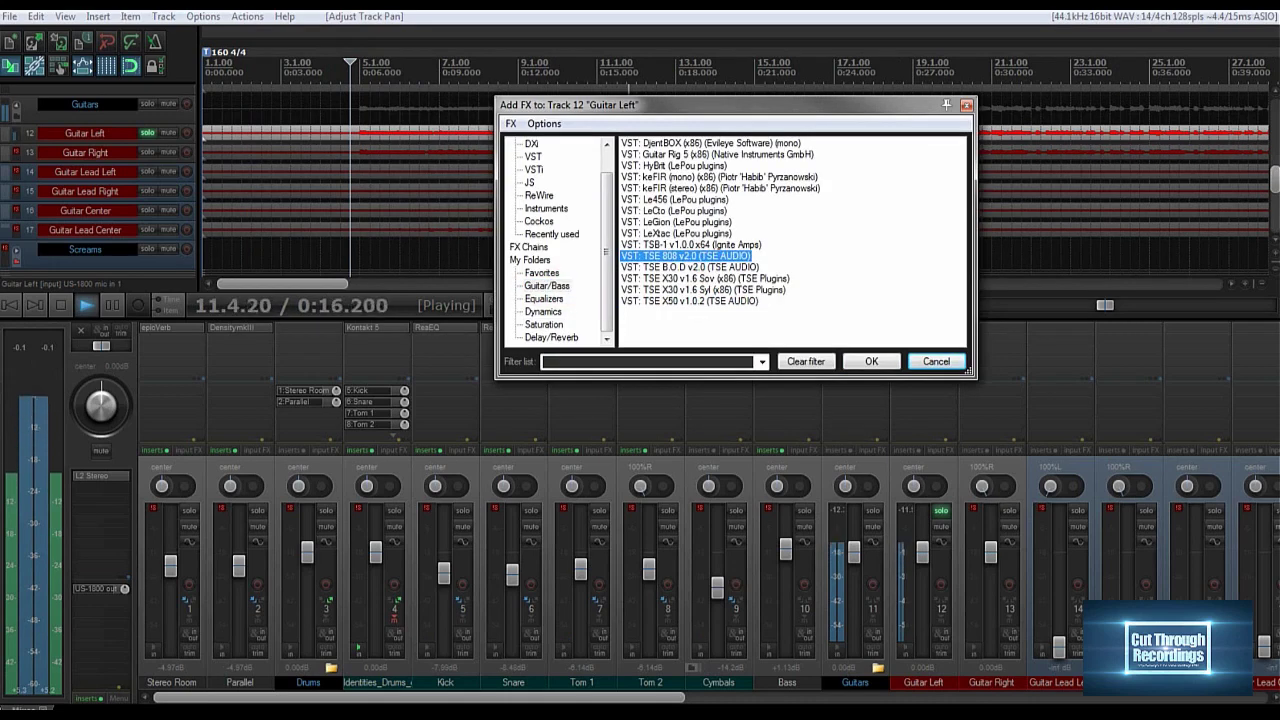
left_click(664, 301, "ctrl")
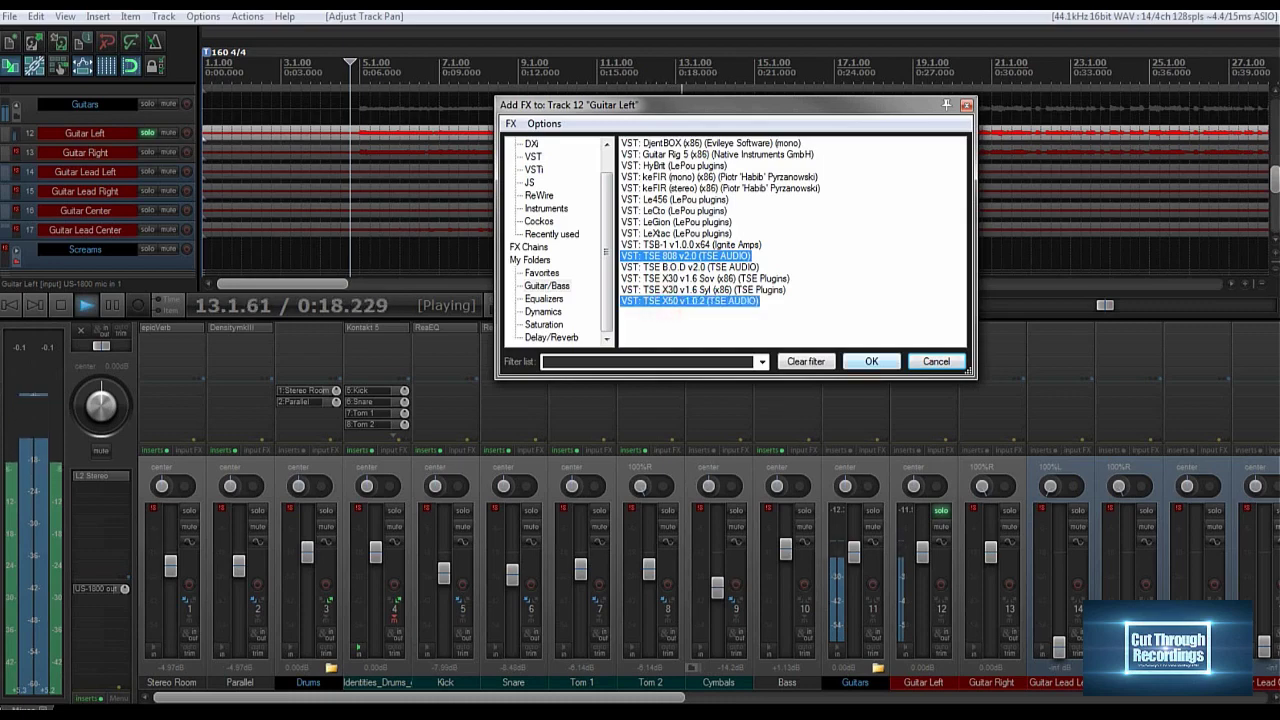
left_click(660, 176, "ctrl")
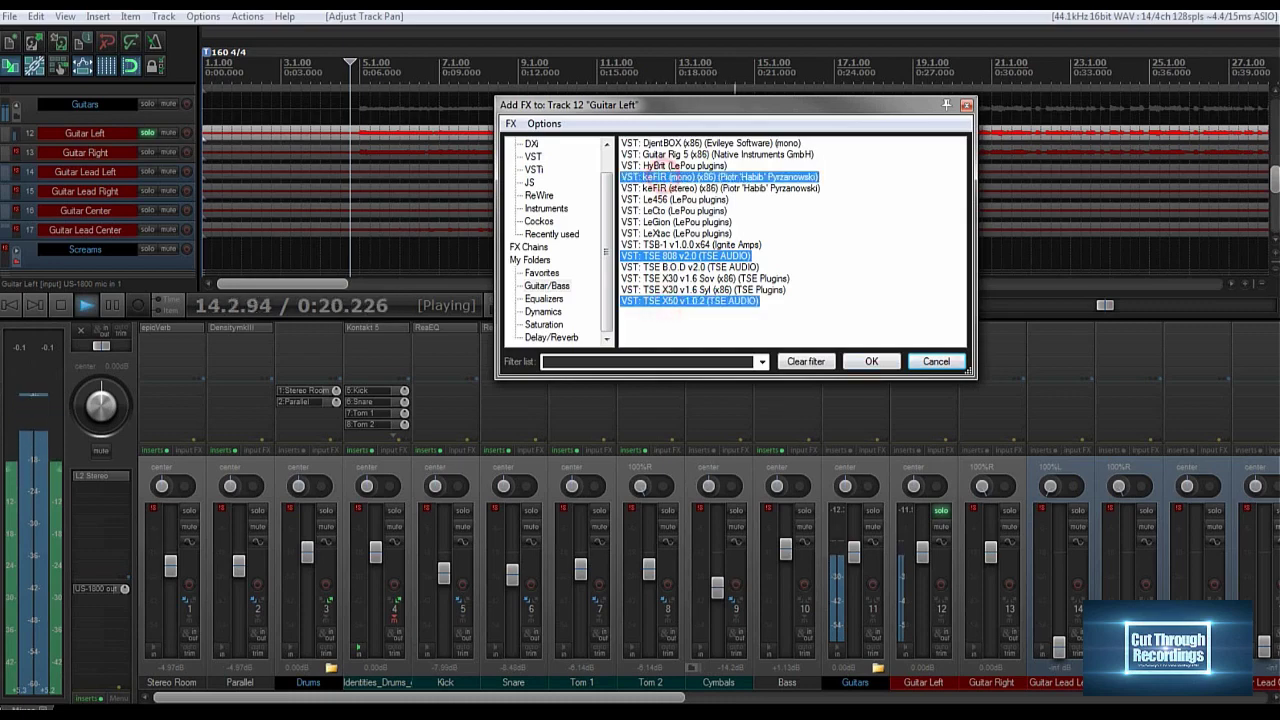
left_click(871, 361)
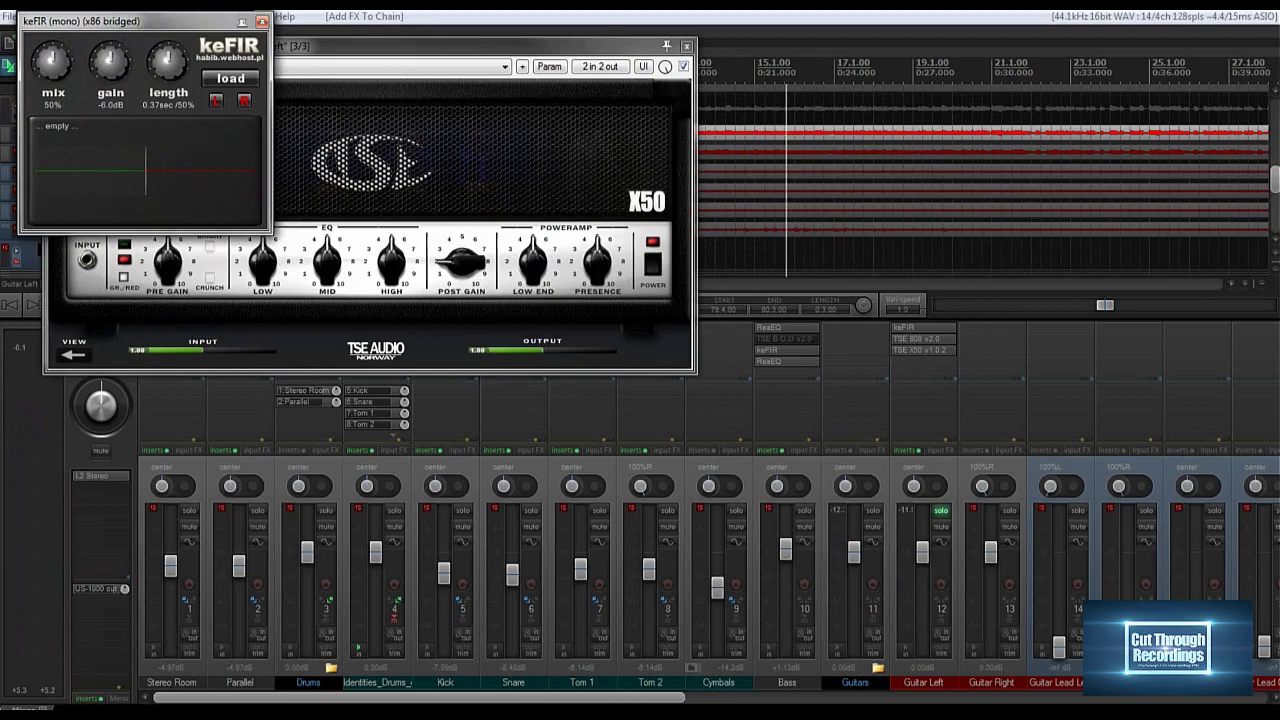
Set the keFIR mix to 100% and start loading an impulse response file.
left_click_drag(63, 75, 66, 72)
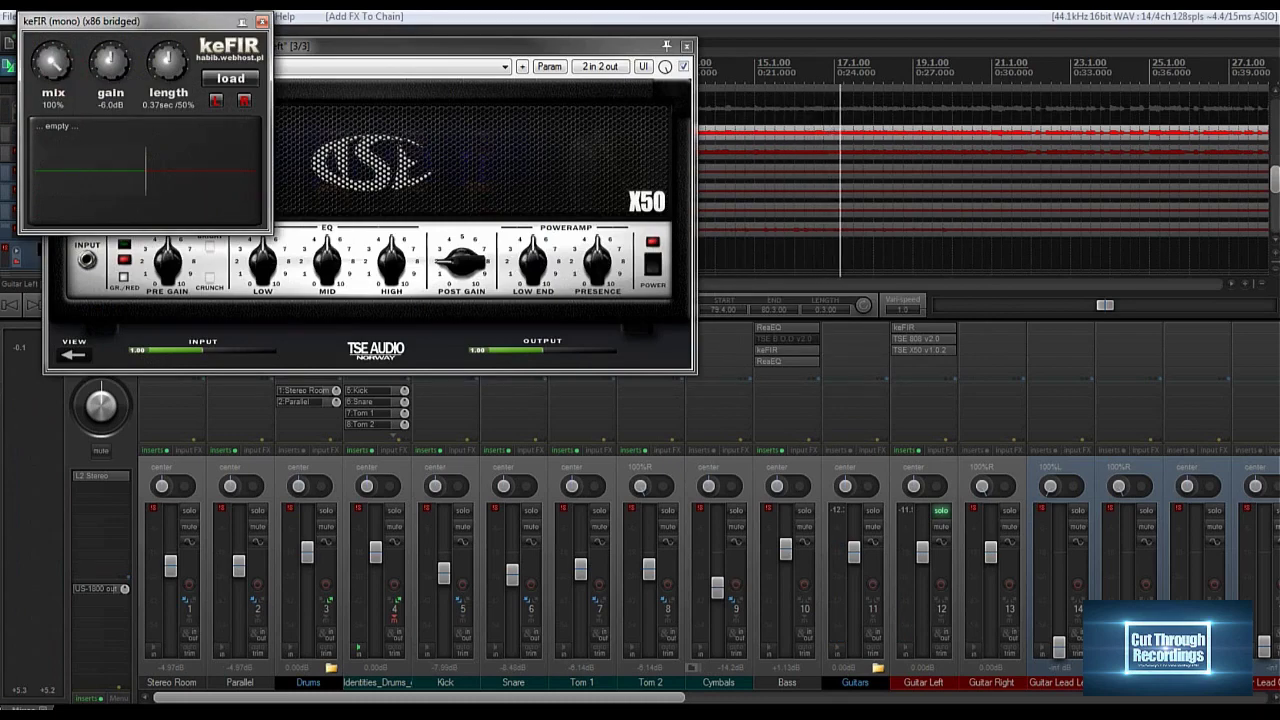
left_click_drag(90, 20, 710, 174)
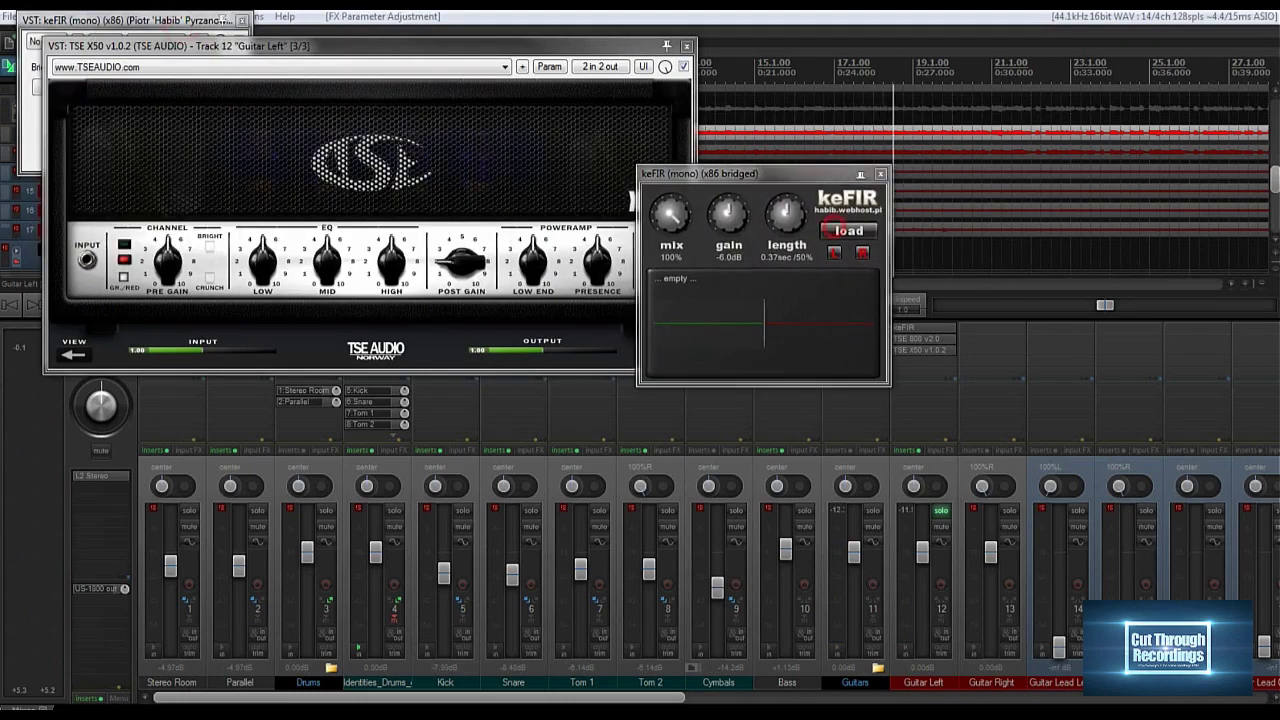
left_click(848, 229)
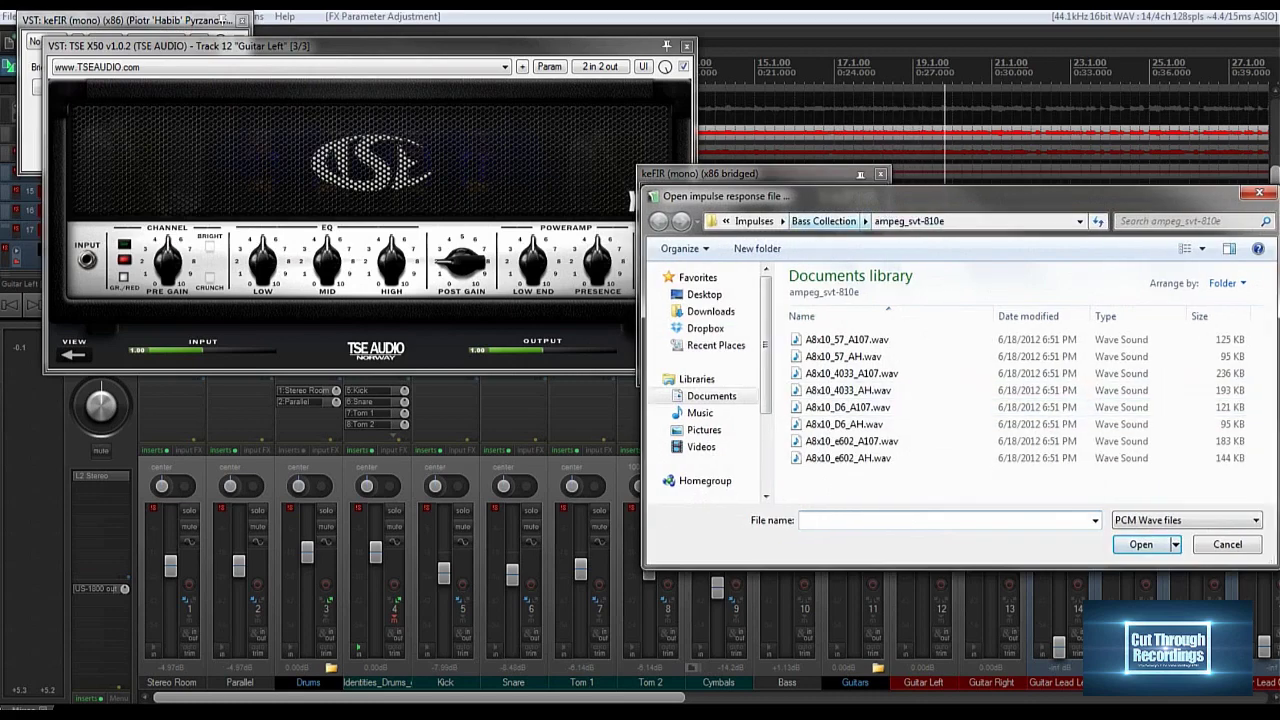
Load 57 recto.wav from the MICKRICH_IR_PACK 44.1K Recto OS impulse folder into keFIR.
left_click(754, 221)
scroll(860, 477, "down", 5)
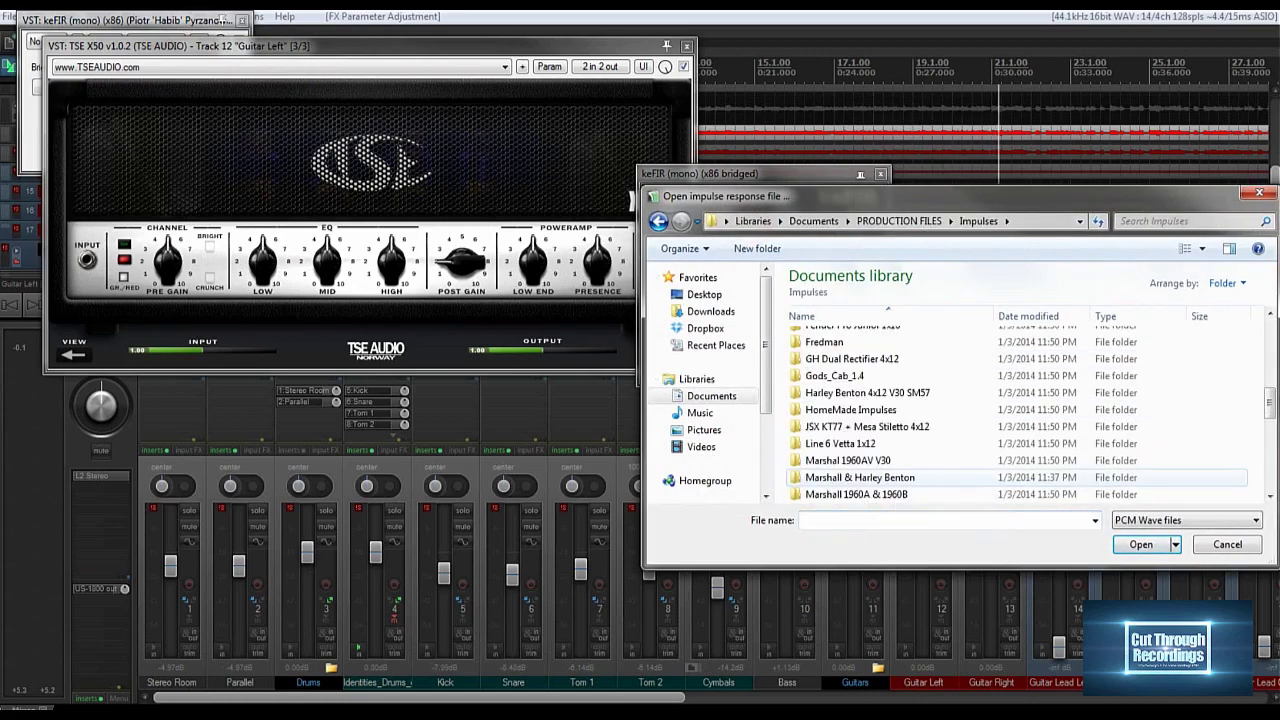
scroll(860, 477, "down", 6)
scroll(860, 477, "up", 2)
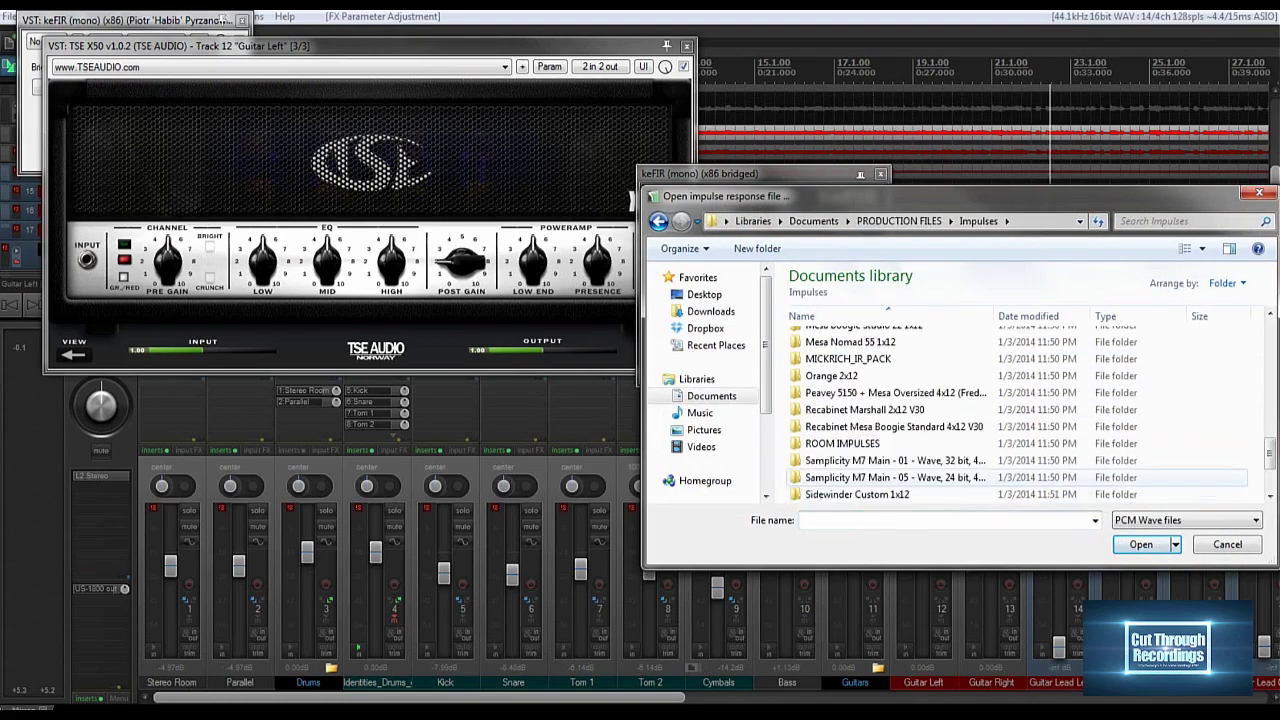
scroll(860, 477, "up", 1)
double_click(893, 401)
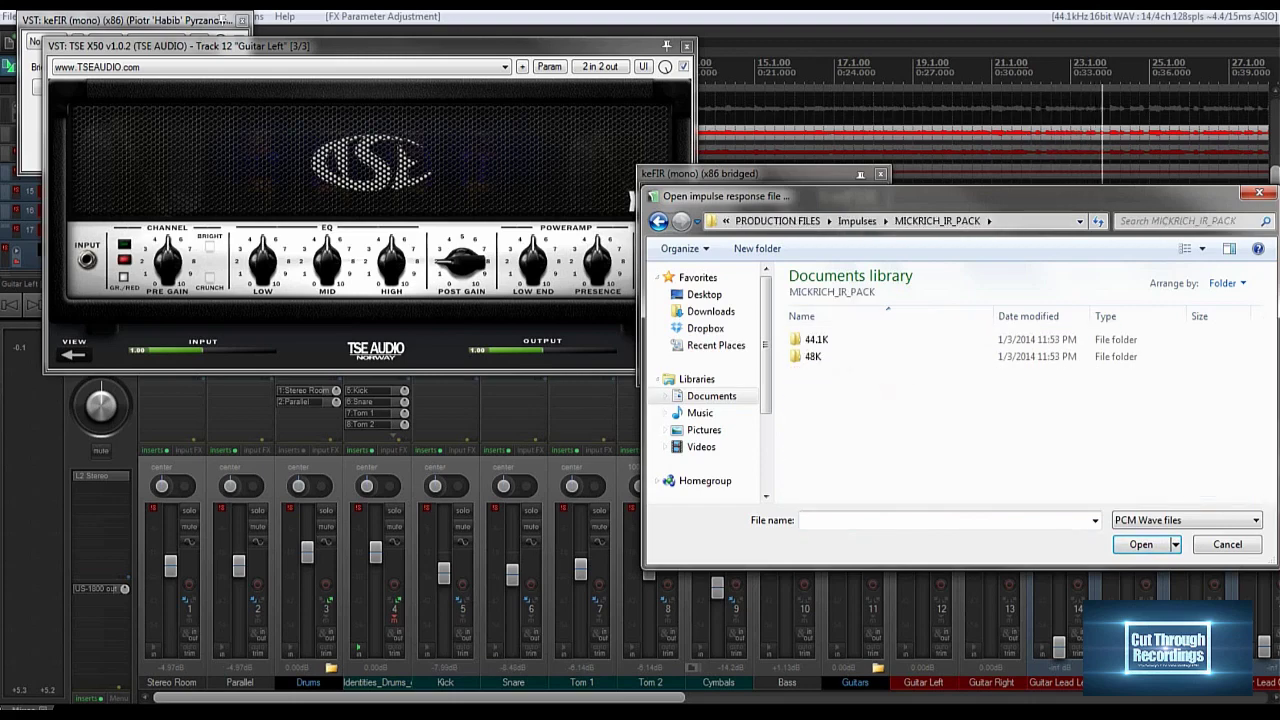
left_click_drag(760, 196, 399, 175)
double_click(455, 318)
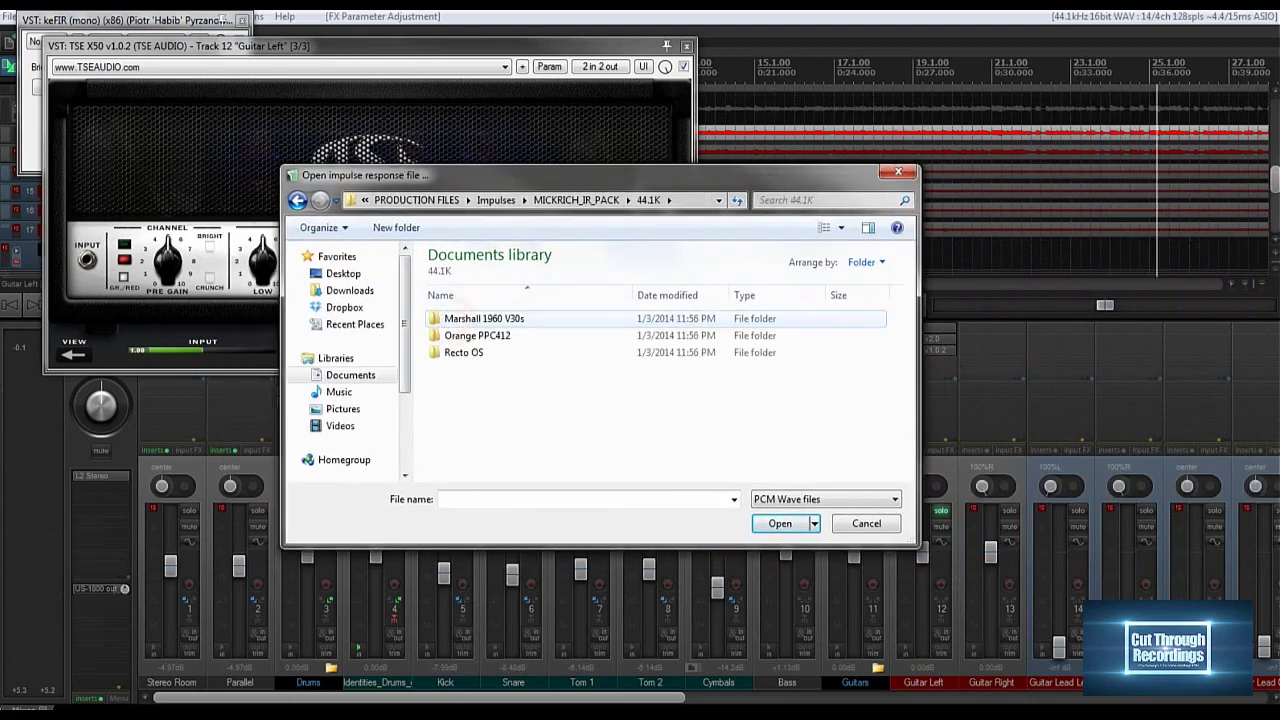
double_click(463, 352)
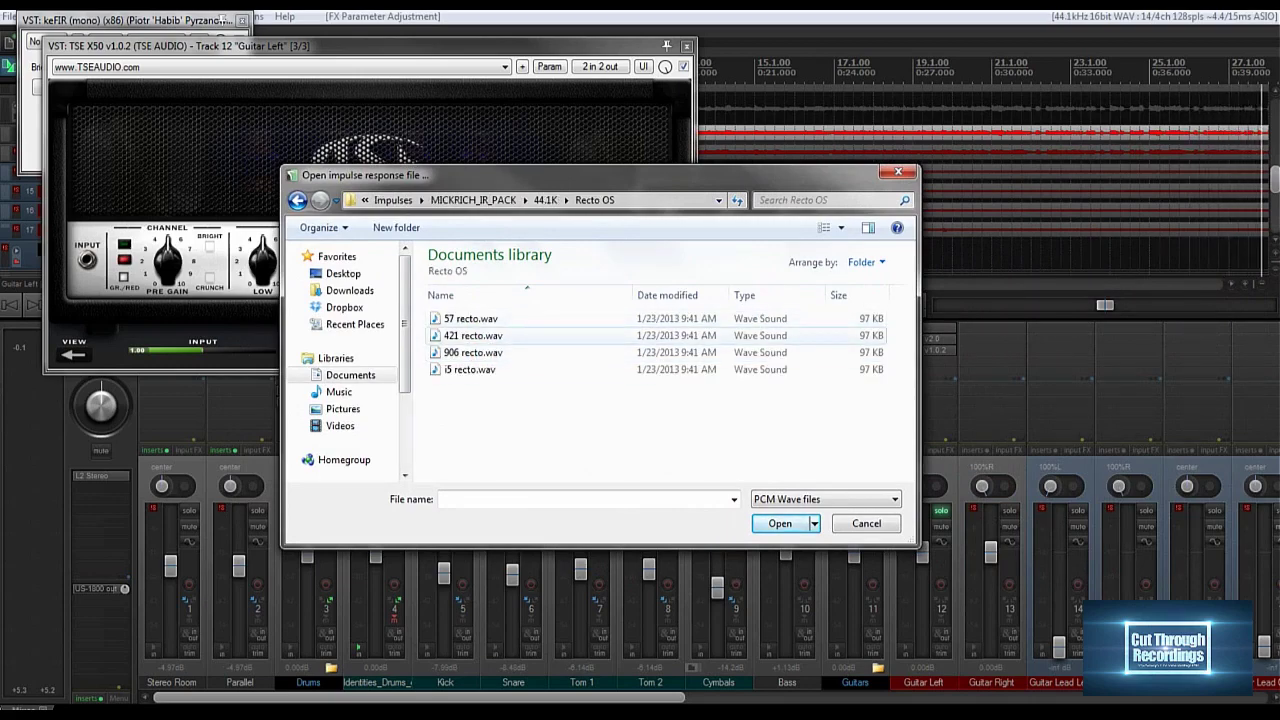
double_click(462, 320)
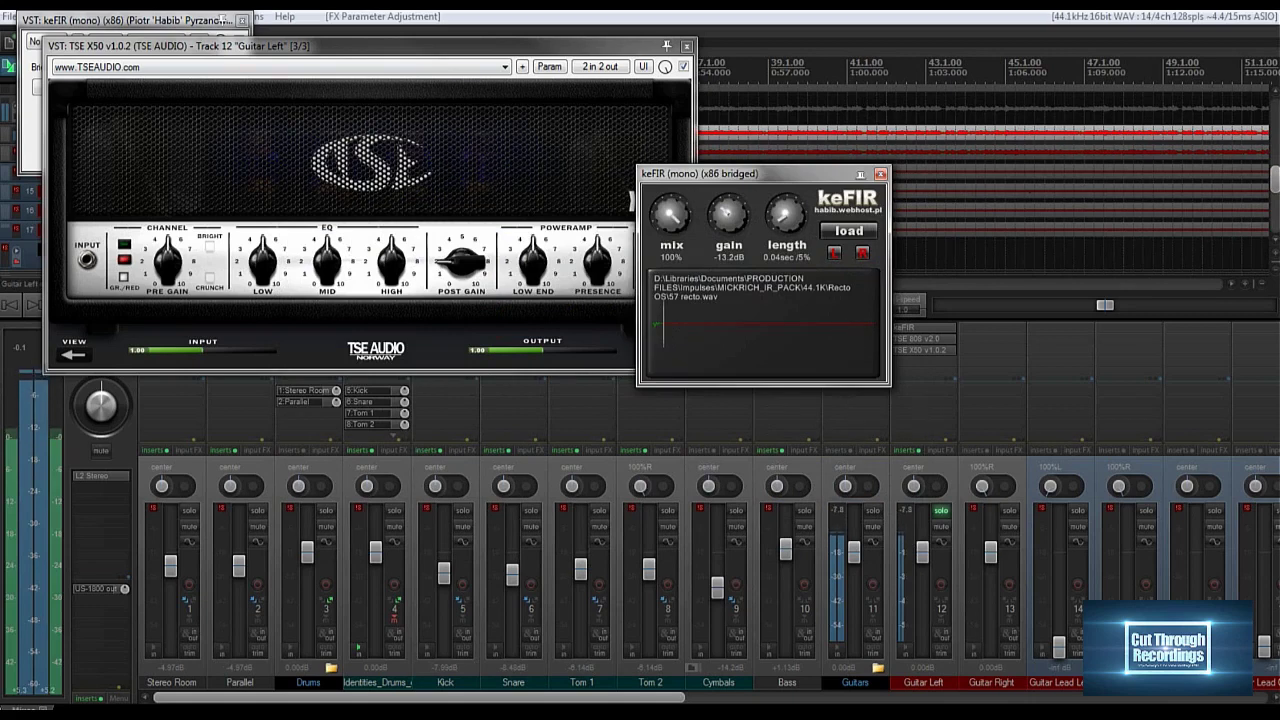
Lower the Guitar Left track's volume fader and move the keFIR window clear of the TSE X50 window.
left_click_drag(922, 550, 922, 583)
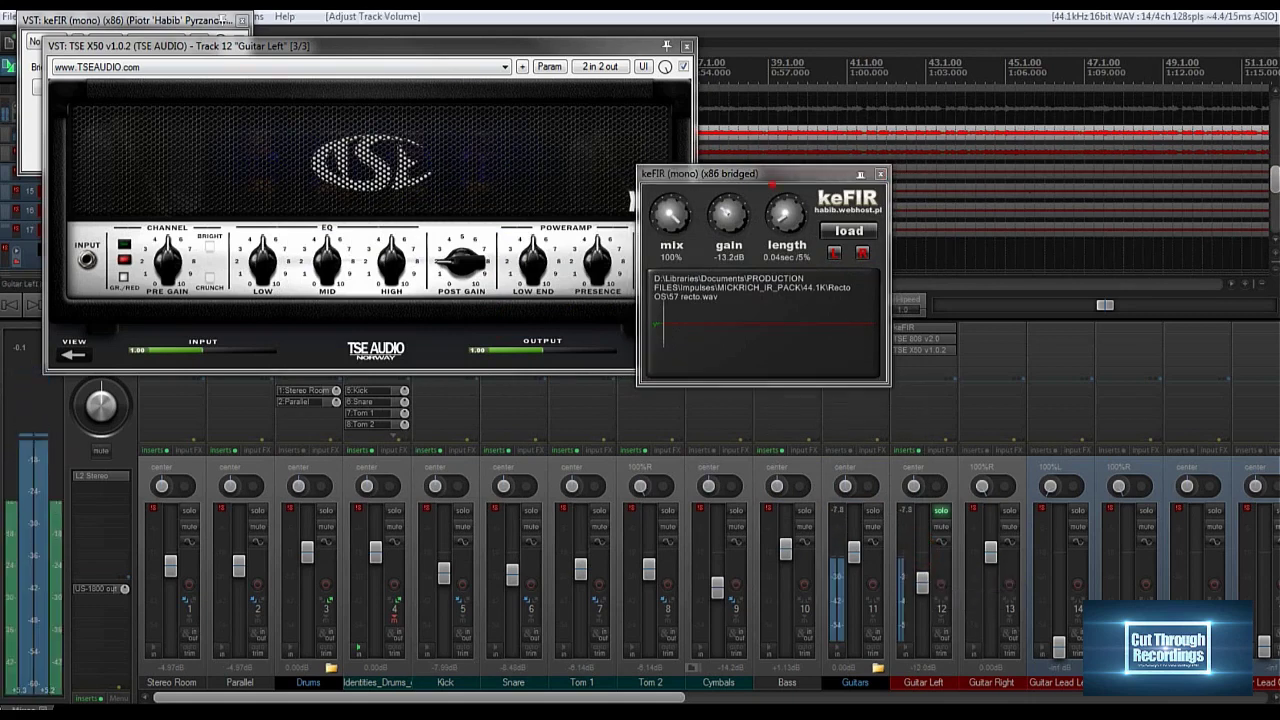
left_click(775, 175)
left_click_drag(700, 173, 891, 151)
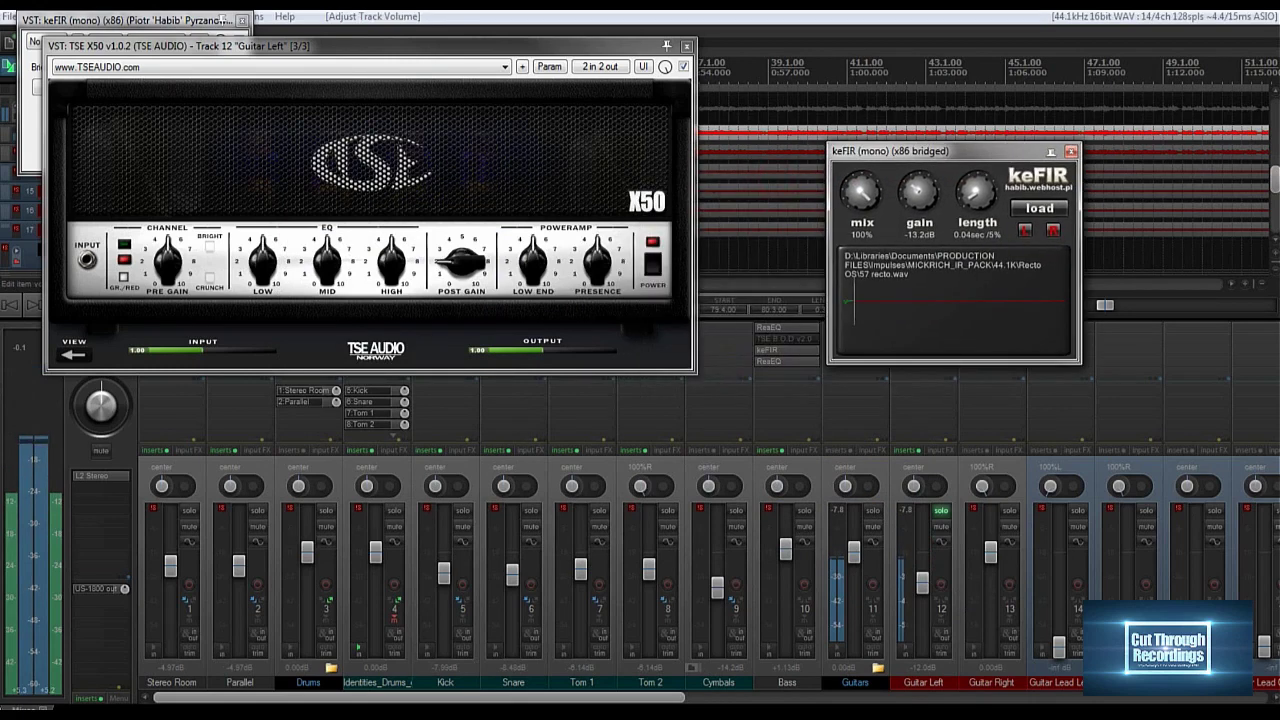
Adjust the mid, high and presence on TSE X50 and move its window off the TSE 808 pedal.
left_click(588, 263)
left_click_drag(390, 260, 389, 267)
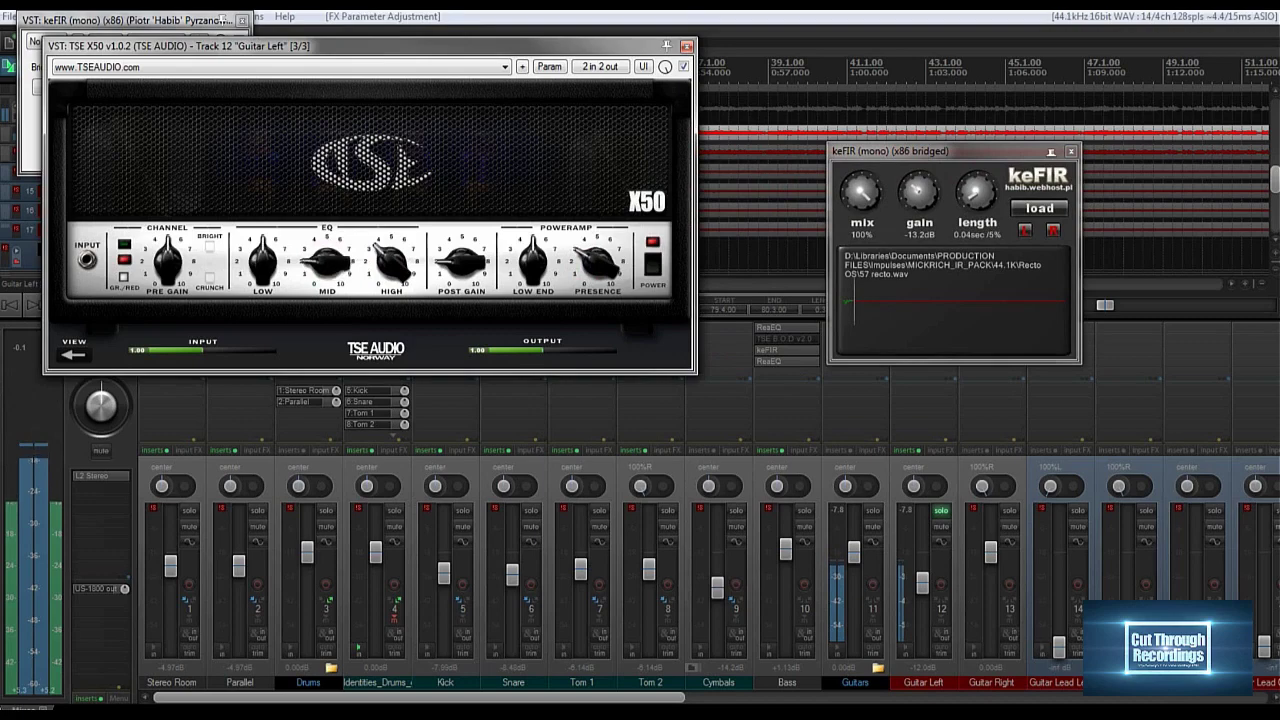
left_click_drag(390, 45, 682, 216)
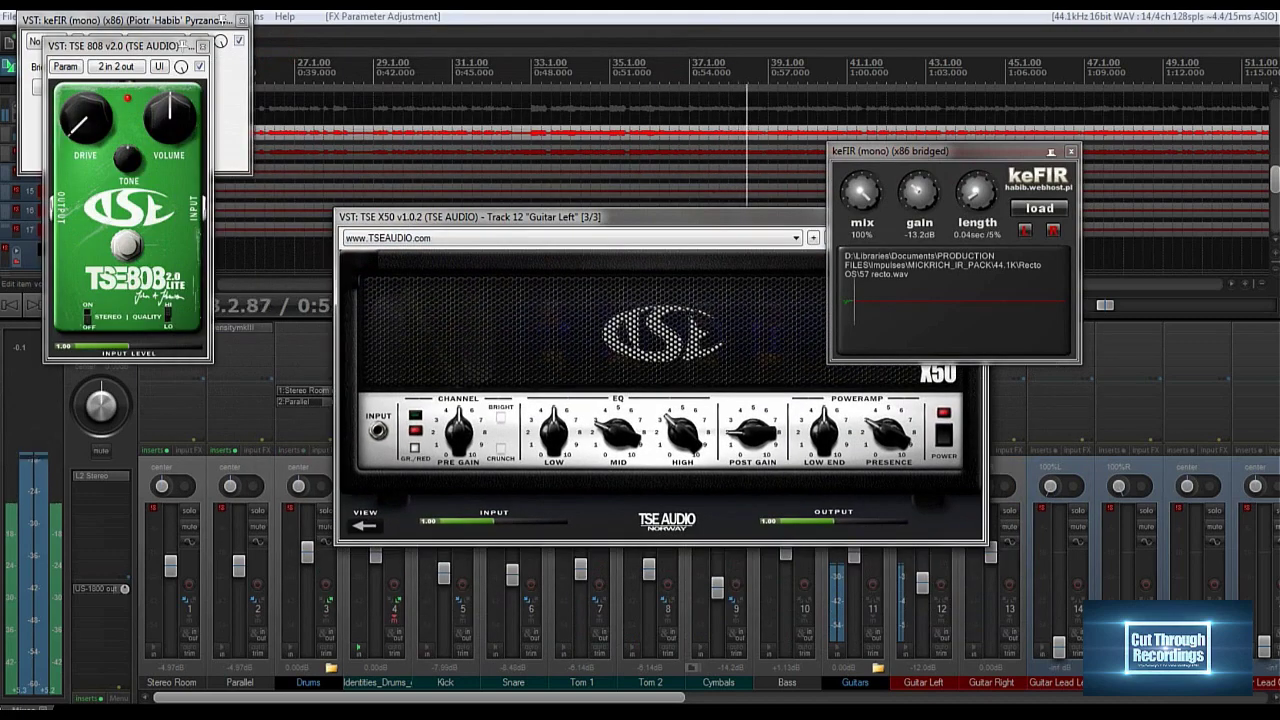
Adjust the TSE 808's tone and lower its volume, and fine-tune TSE X50's pre gain, mid, low end and presence.
left_click(130, 167)
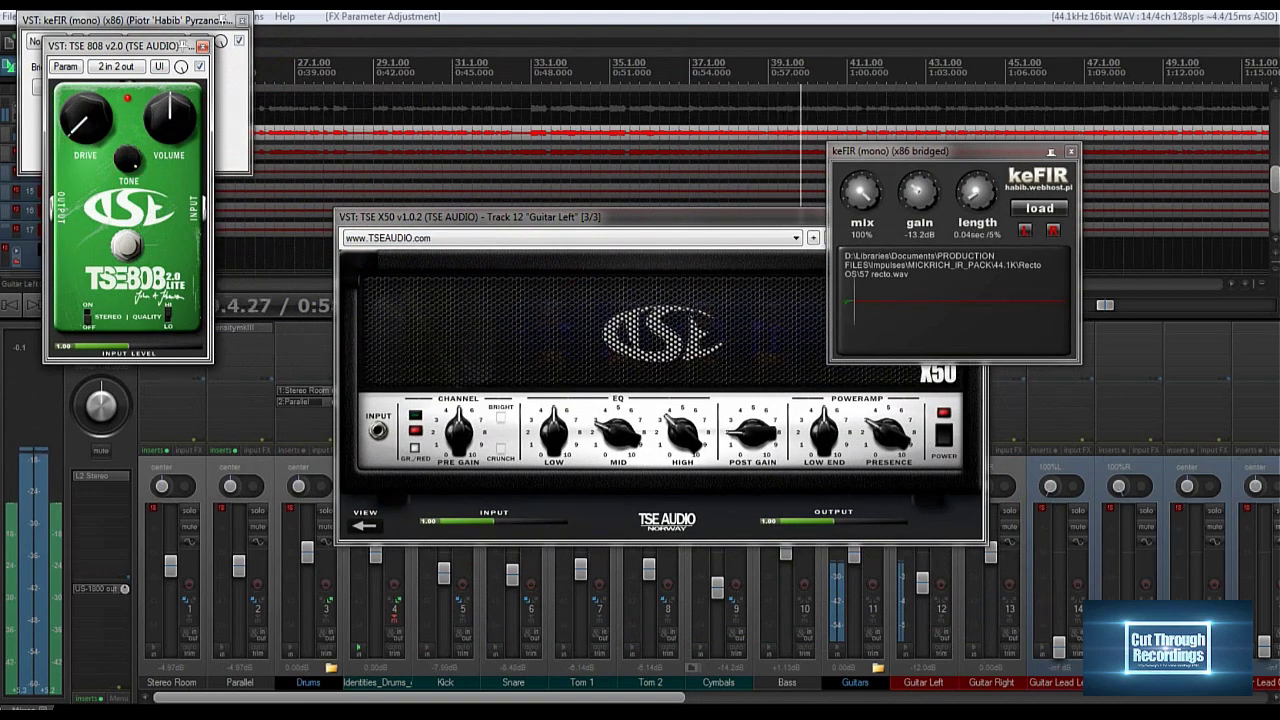
left_click_drag(169, 118, 169, 142)
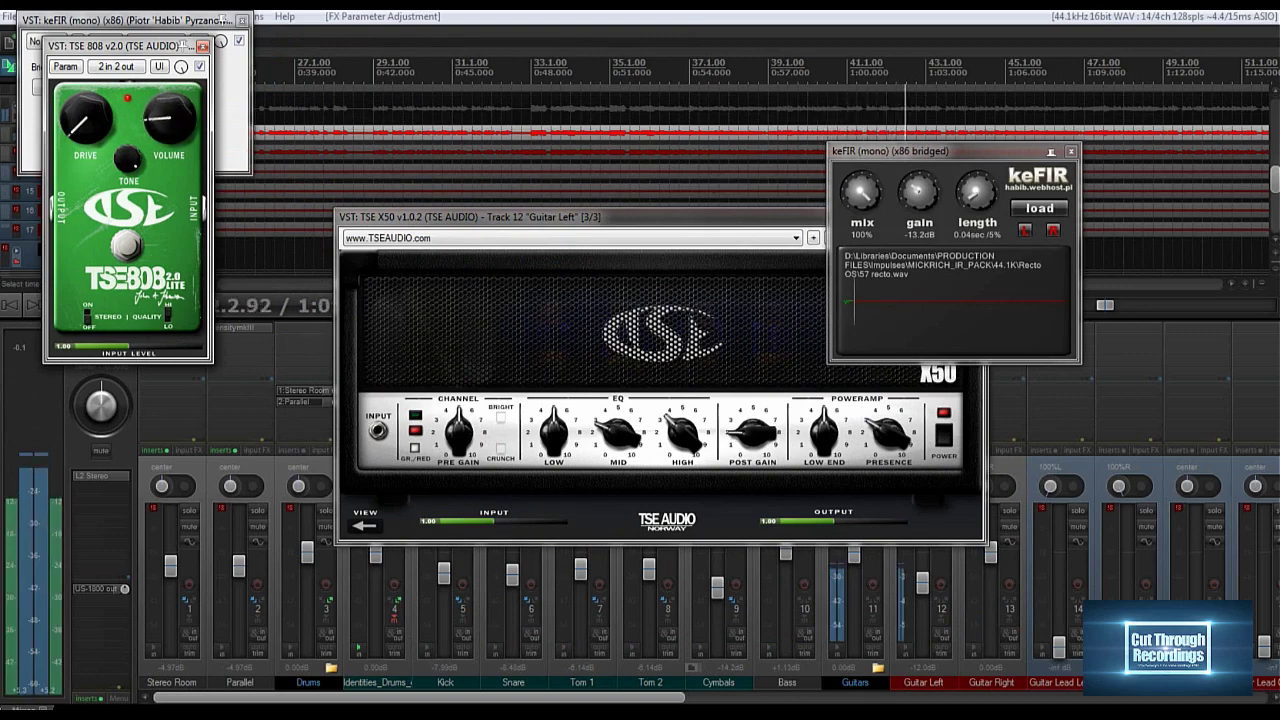
left_click_drag(459, 433, 459, 445)
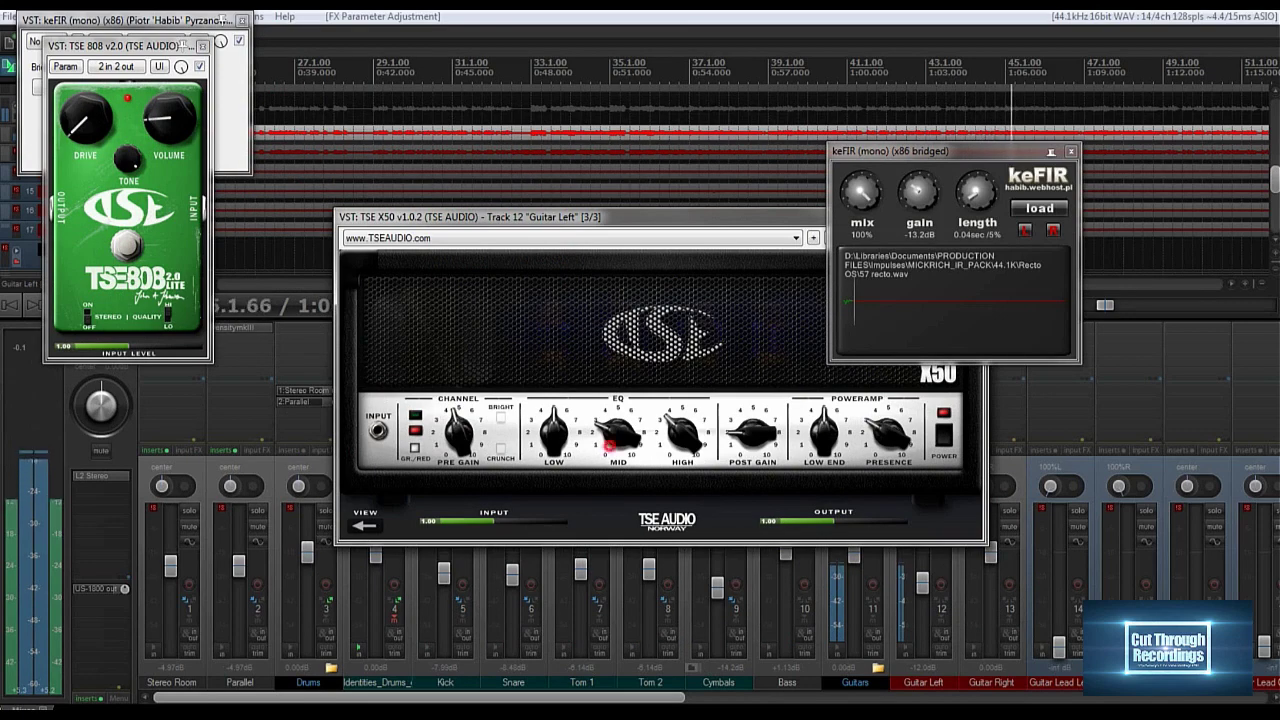
left_click_drag(822, 440, 888, 436)
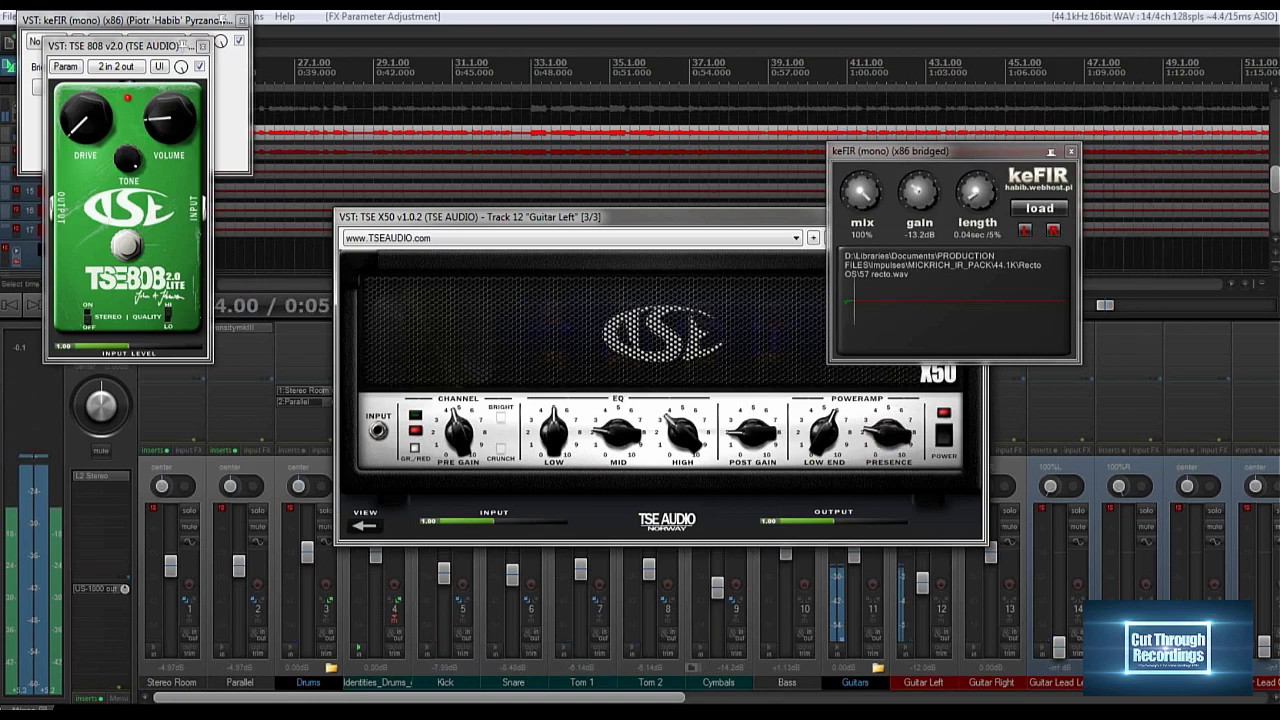
Try 421 recto.wav in keFIR from stopped playback, then audition i5 recto.wav while the guitar plays.
key("space")
left_click(1039, 208)
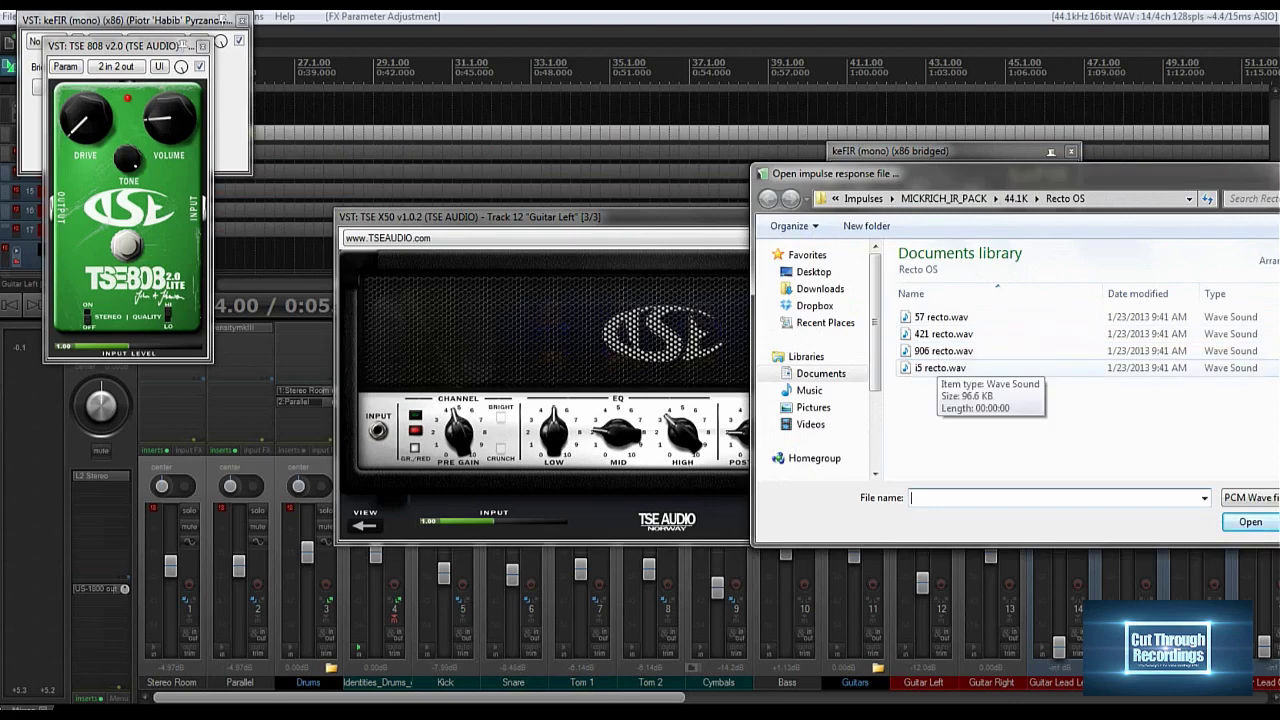
double_click(943, 334)
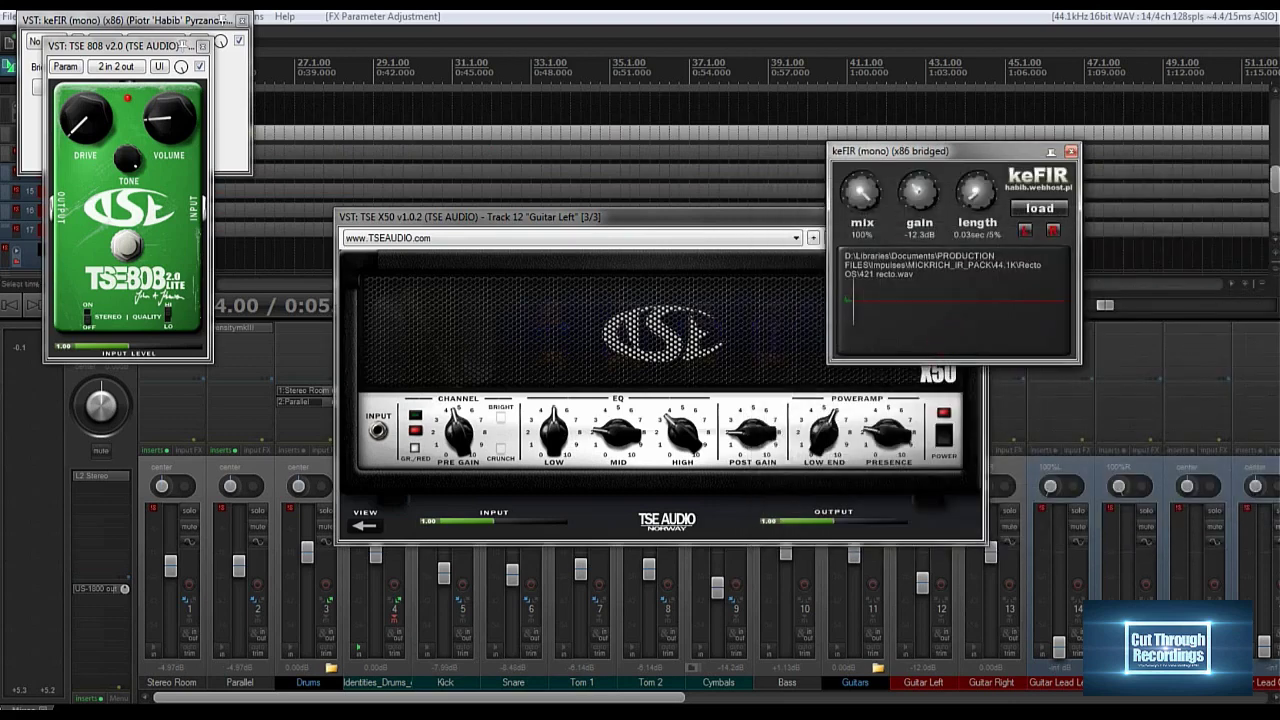
key("space")
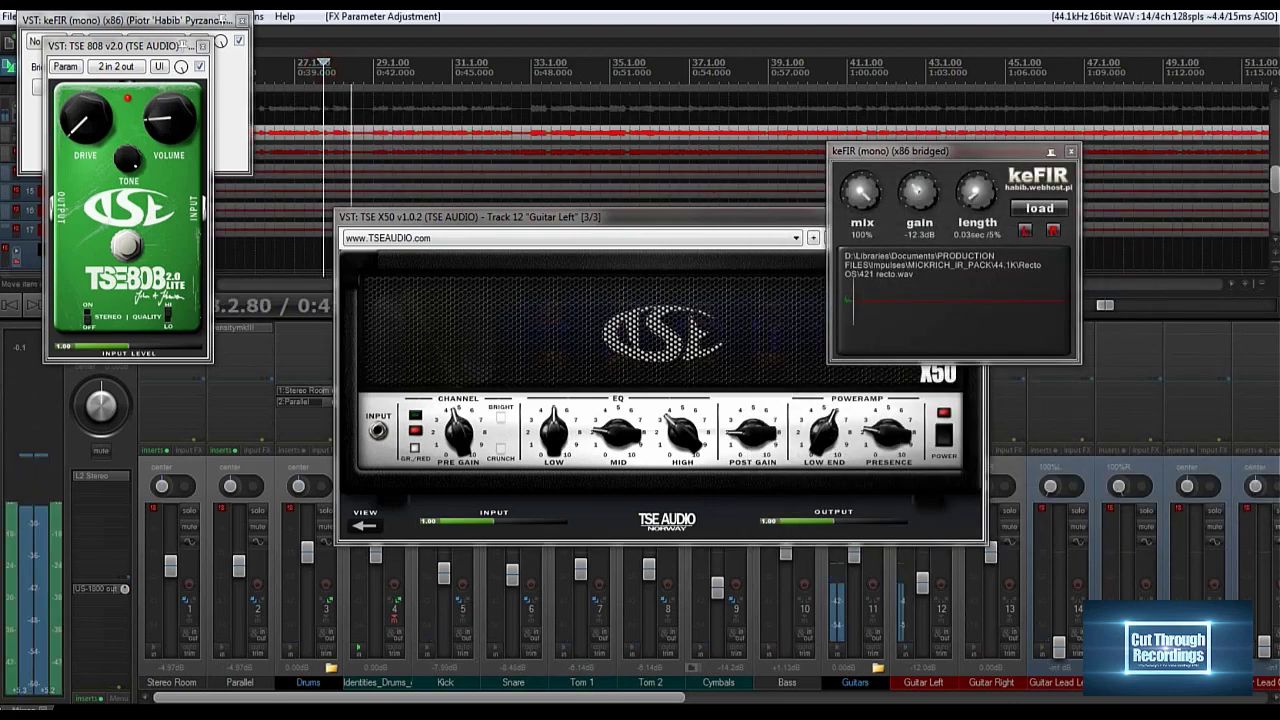
left_click(1039, 208)
left_click(925, 364)
double_click(925, 364)
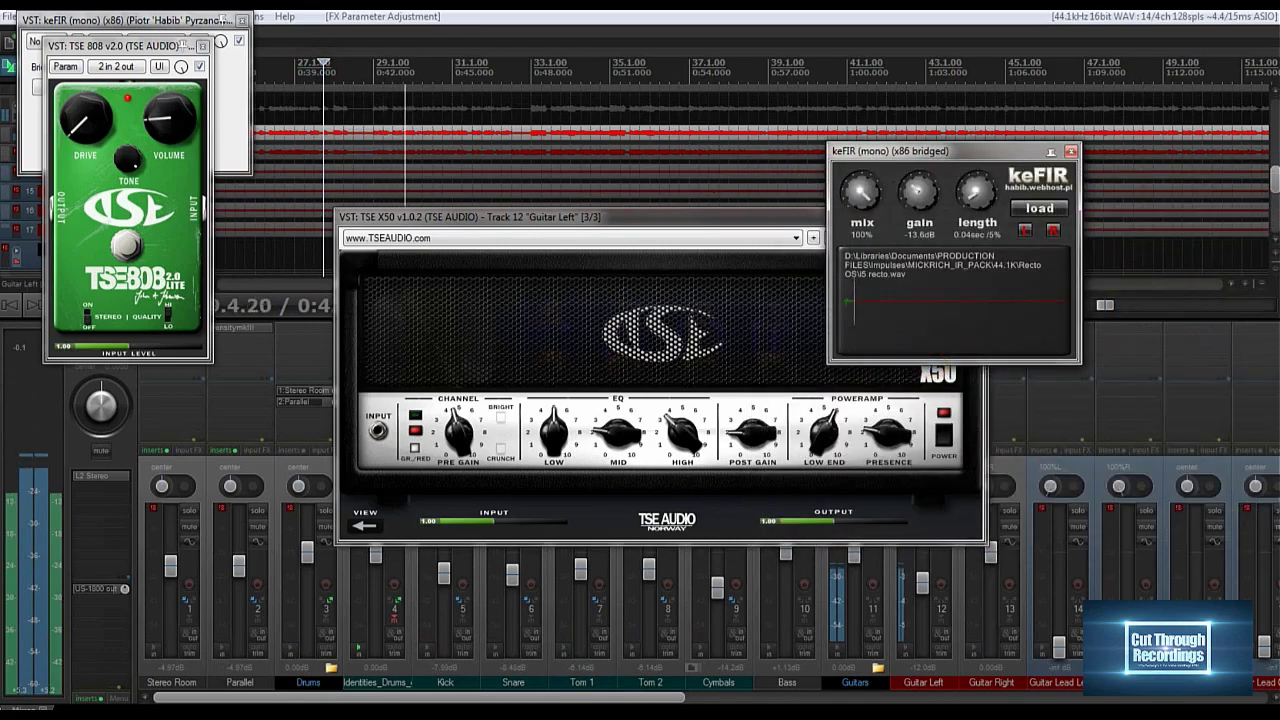
Browse from the Recto OS folder back to the main Impulses folder to choose a different impulse response for keFIR.
left_click(1039, 208)
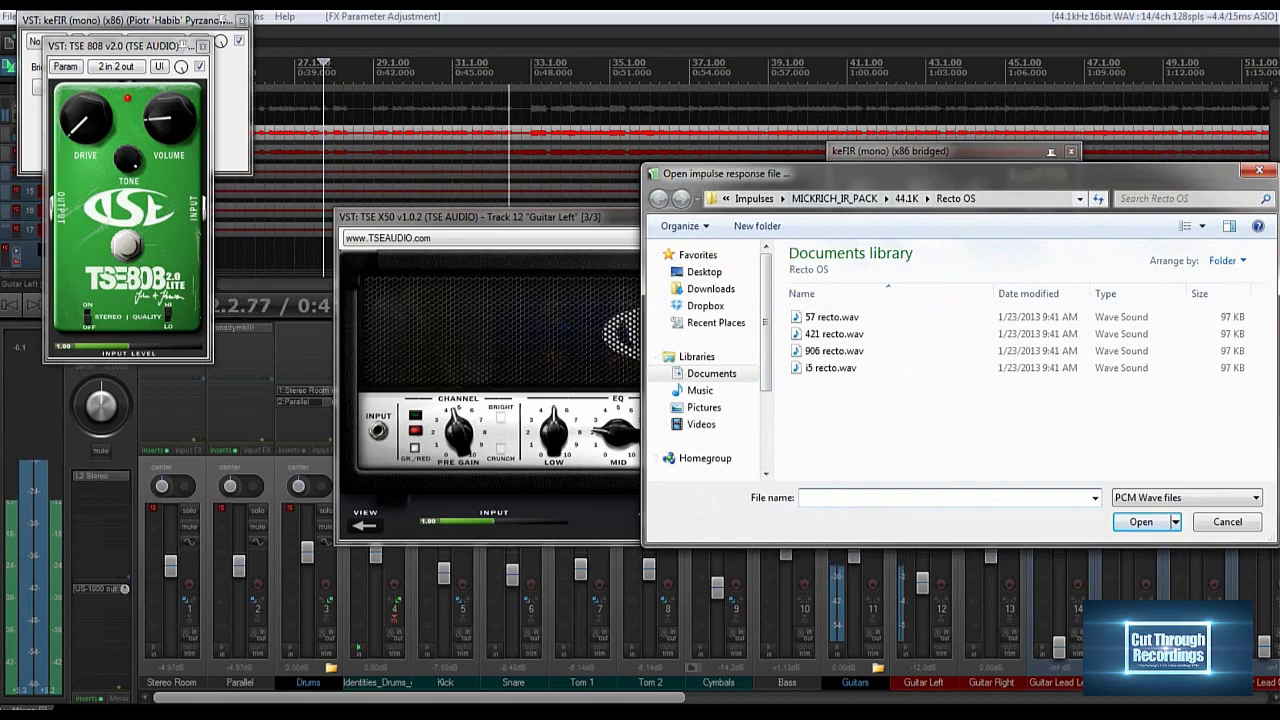
left_click(853, 200)
key("alt+Up")
key("alt+Up")
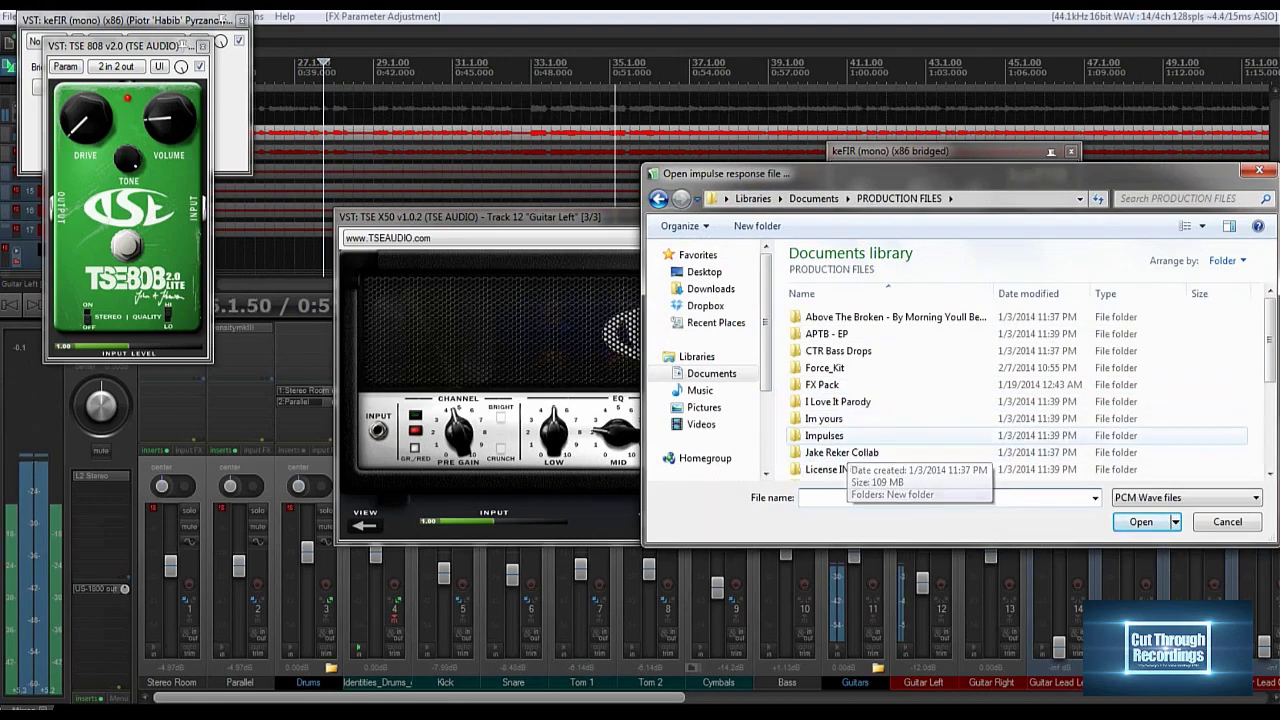
double_click(824, 435)
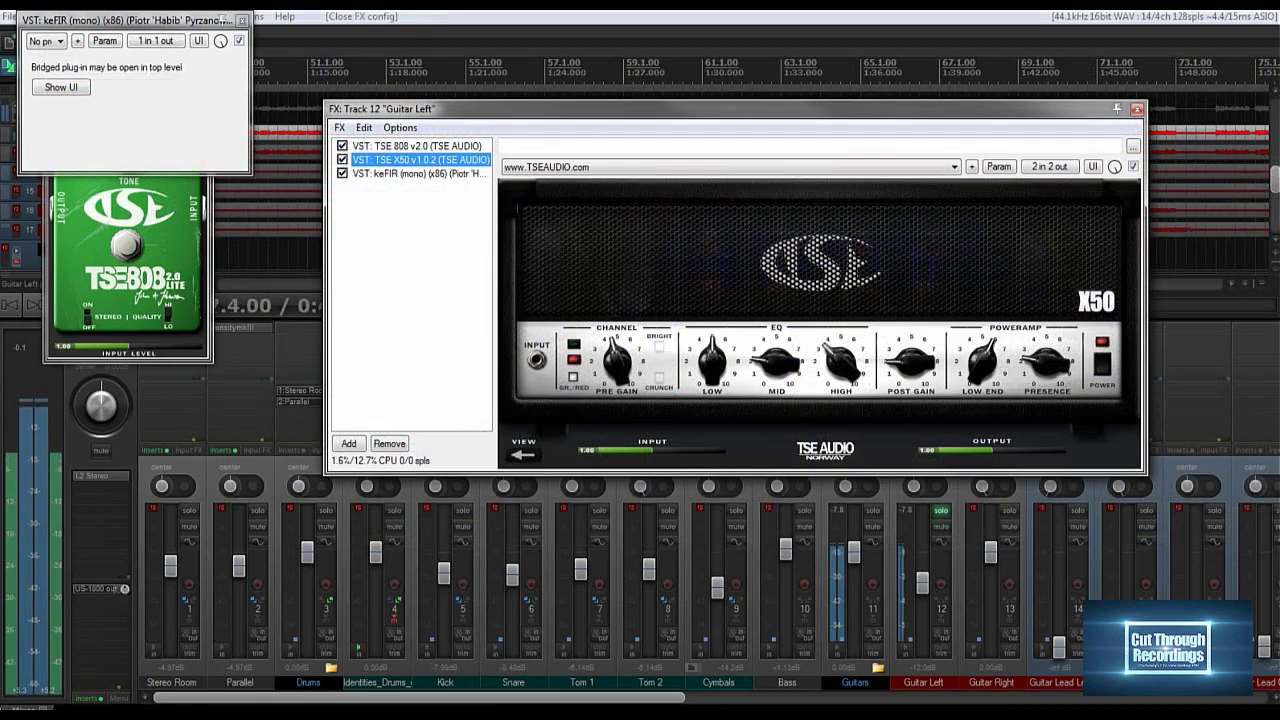
Select keFIR in the Guitar Left FX chain and close its floating bridge window.
left_click(440, 173)
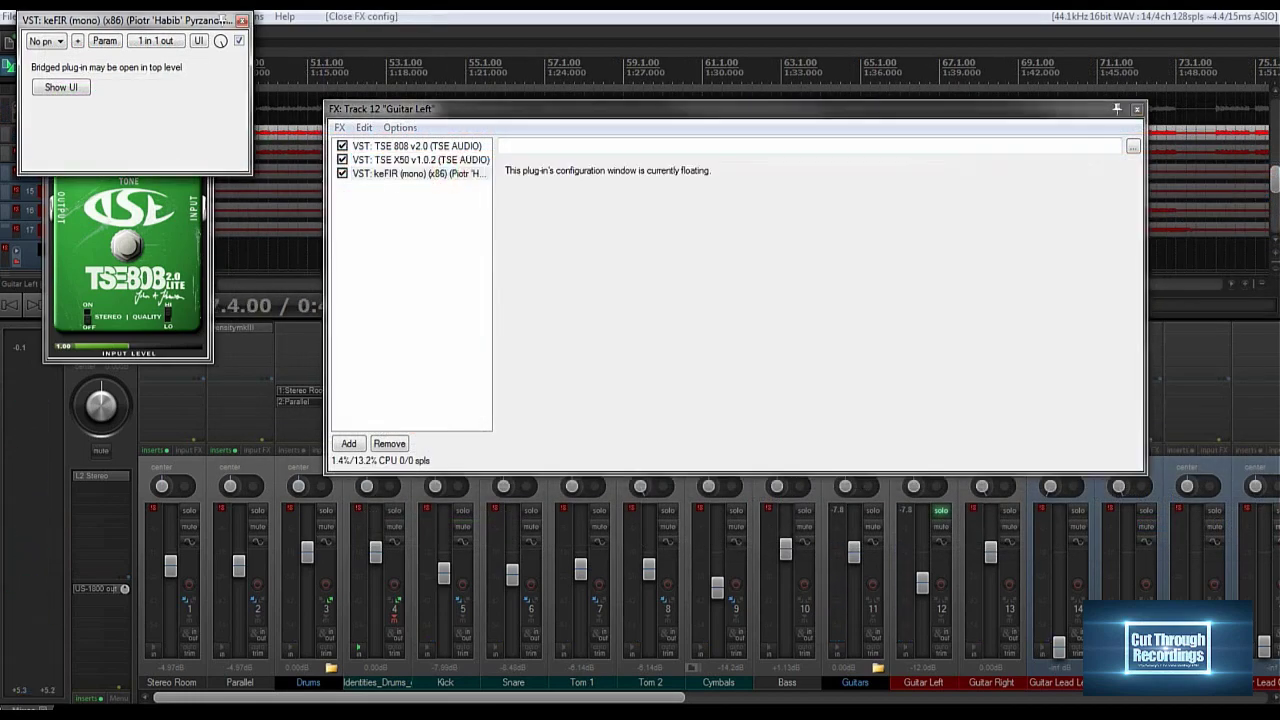
left_click(446, 171)
left_click(425, 160)
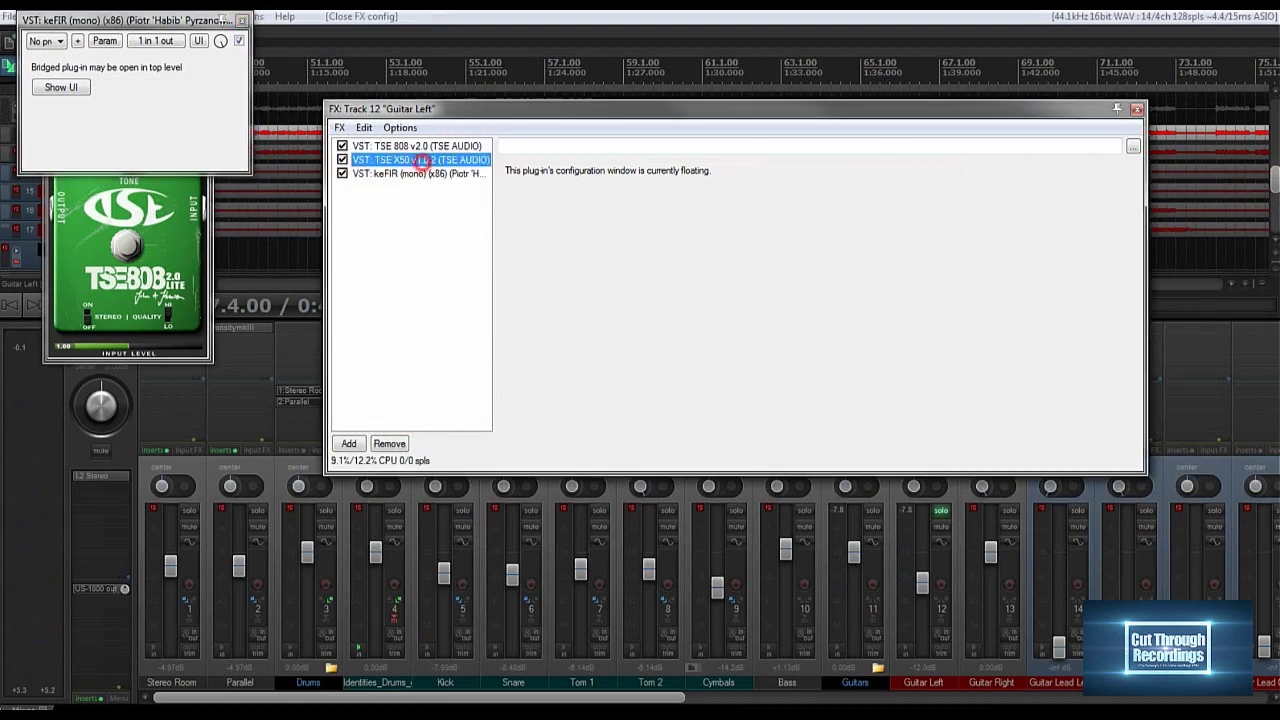
left_click(390, 145)
left_click(395, 175)
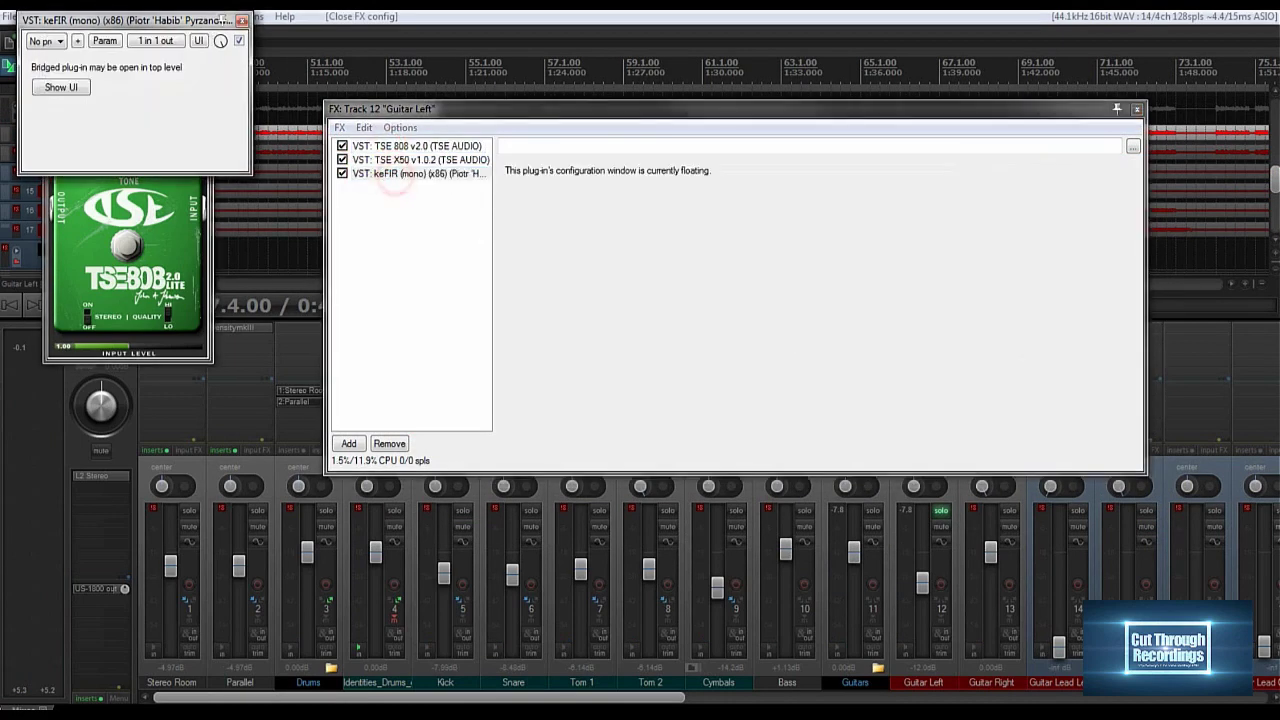
left_click(406, 173)
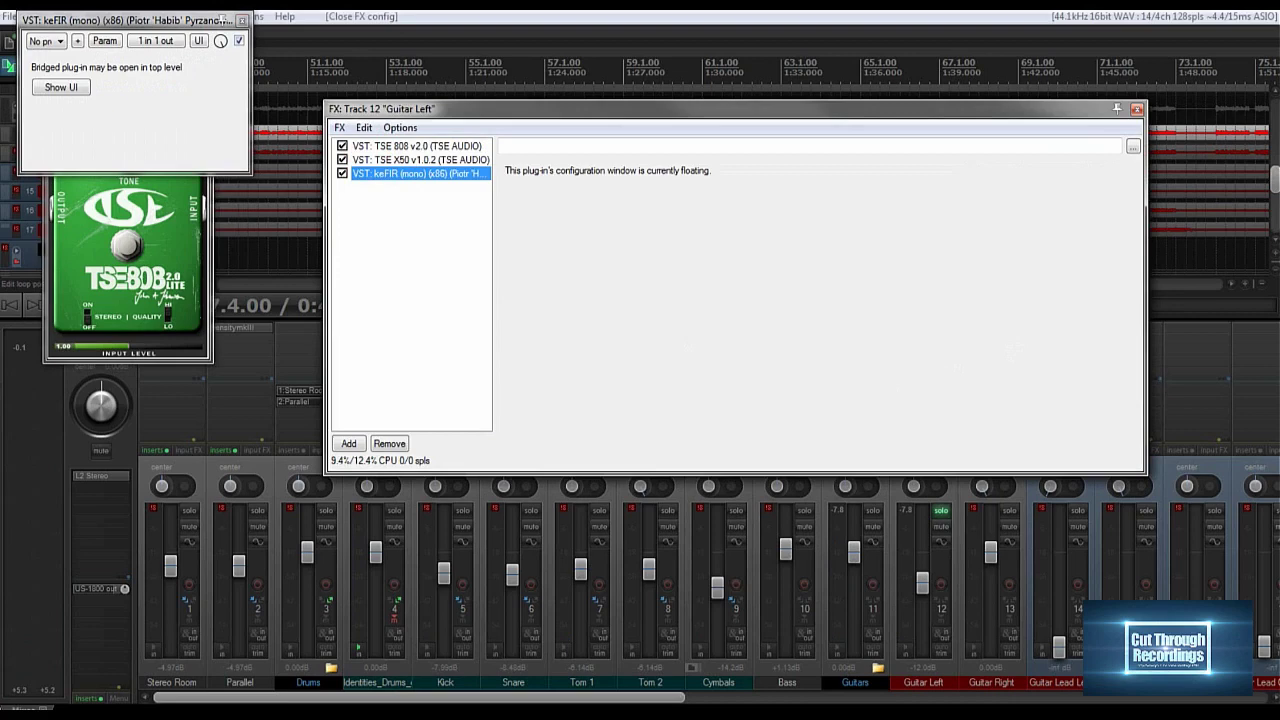
left_click(242, 20)
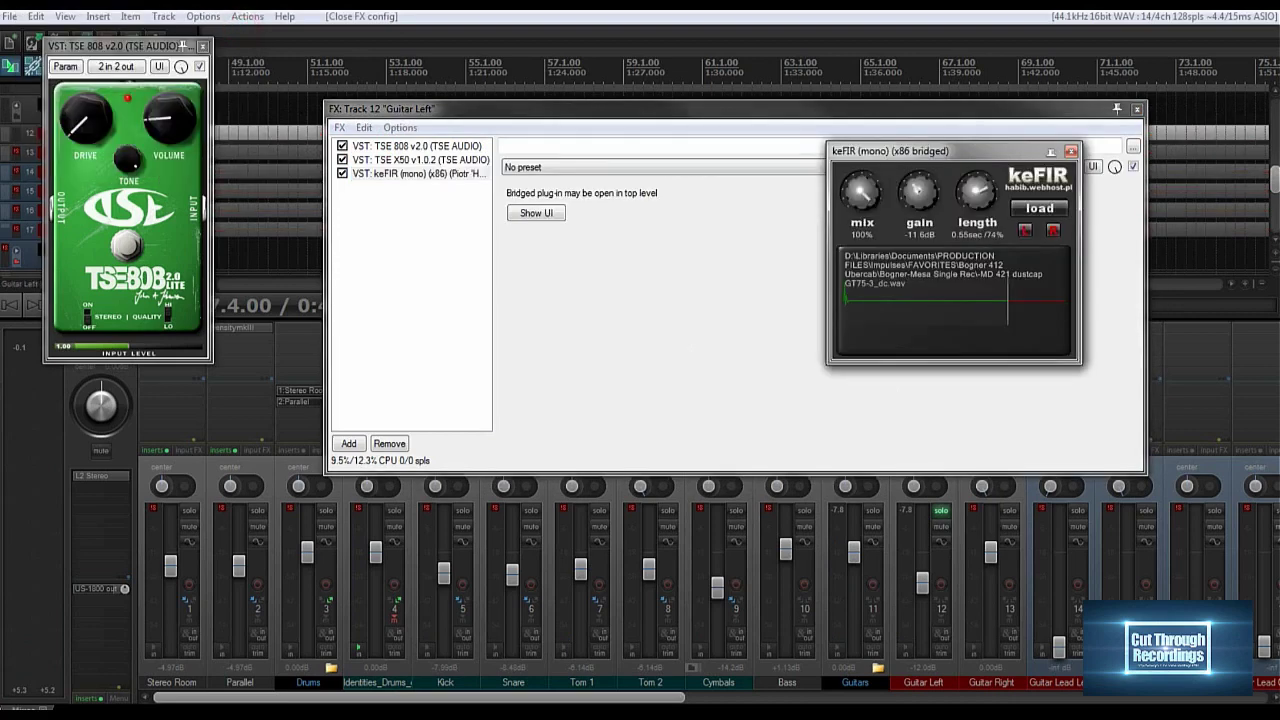
Reload 57 recto.wav from MICKRICH_IR_PACK 44.1K Recto OS into keFIR, close the FX chain window and start playback.
left_click(1039, 208)
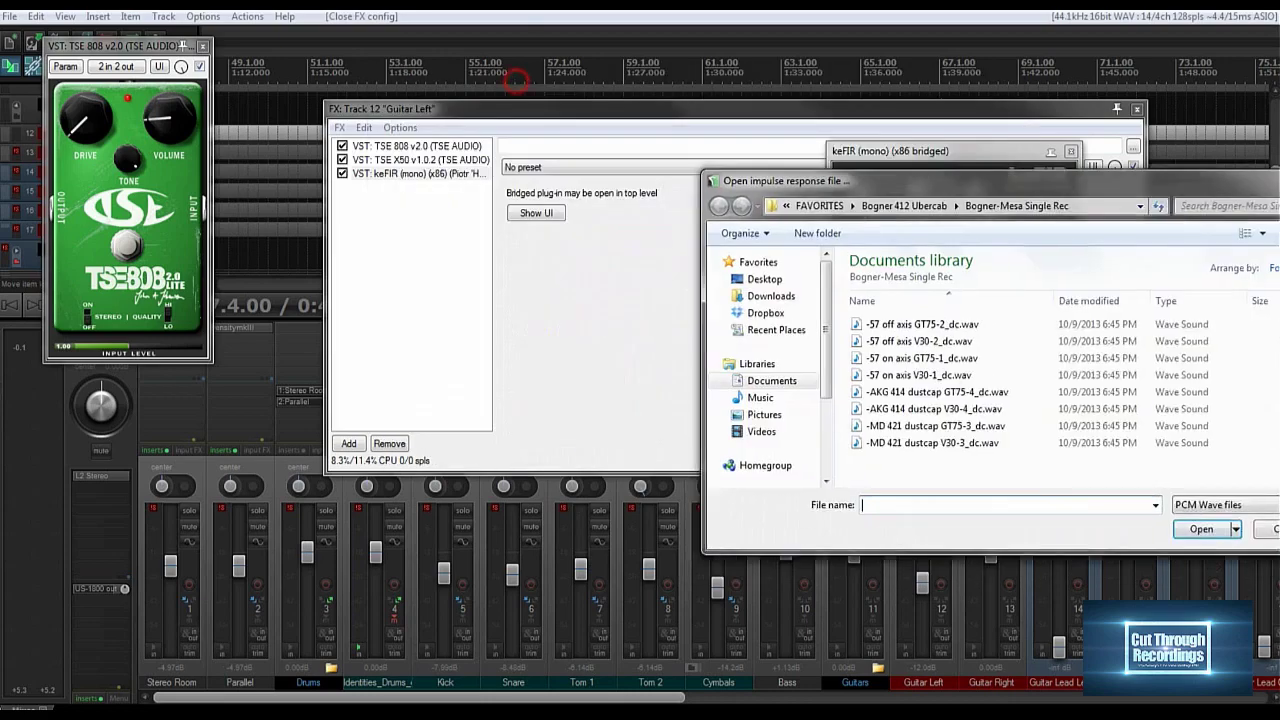
left_click(627, 121)
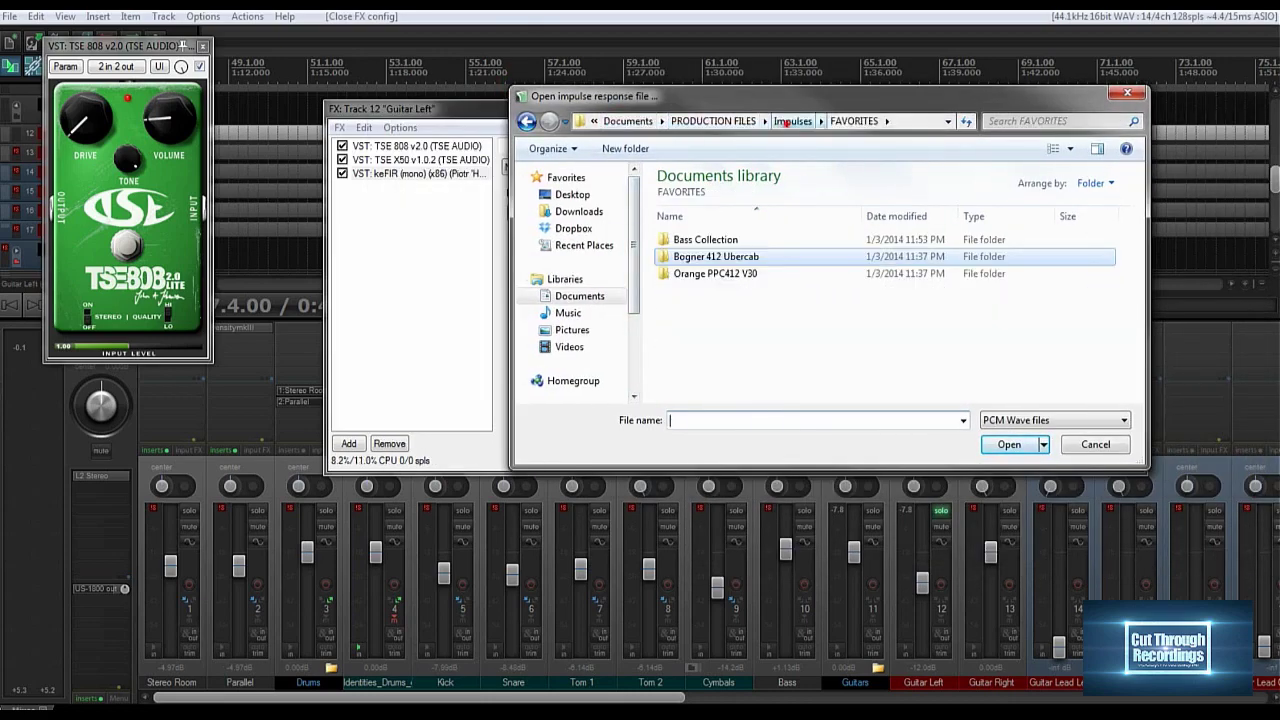
left_click(792, 121)
scroll(740, 340, "down", 6)
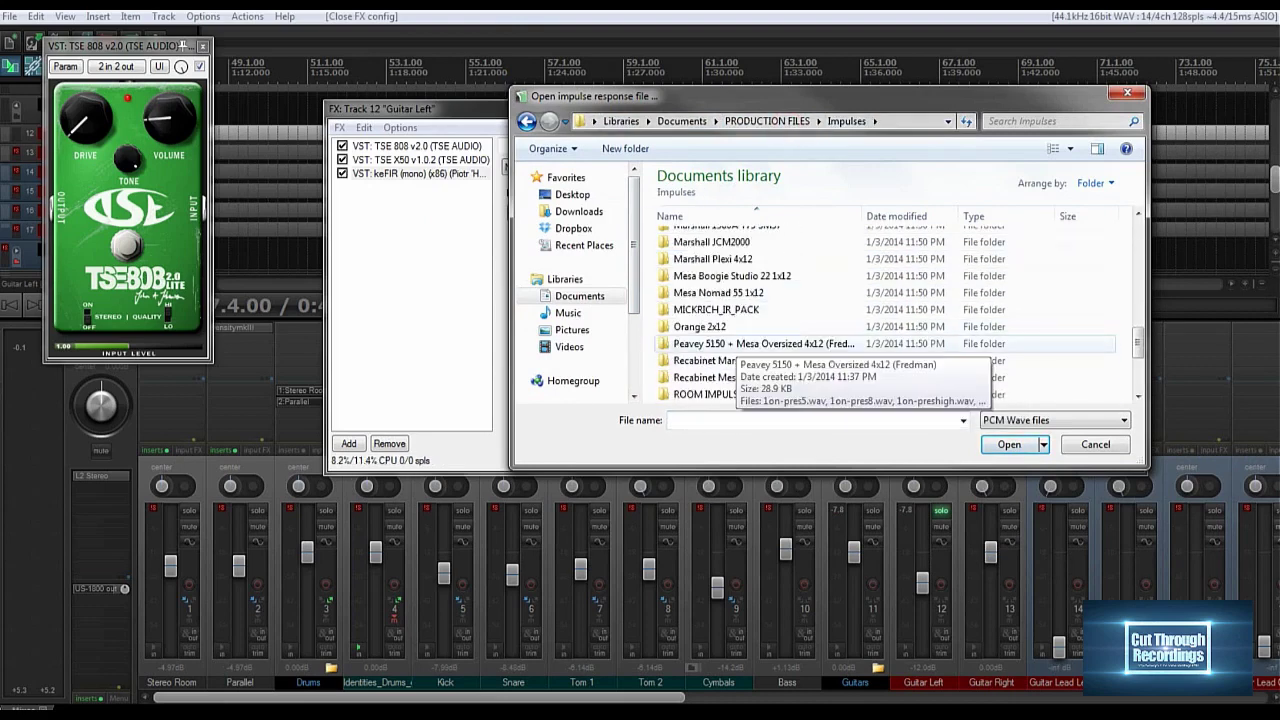
double_click(716, 309)
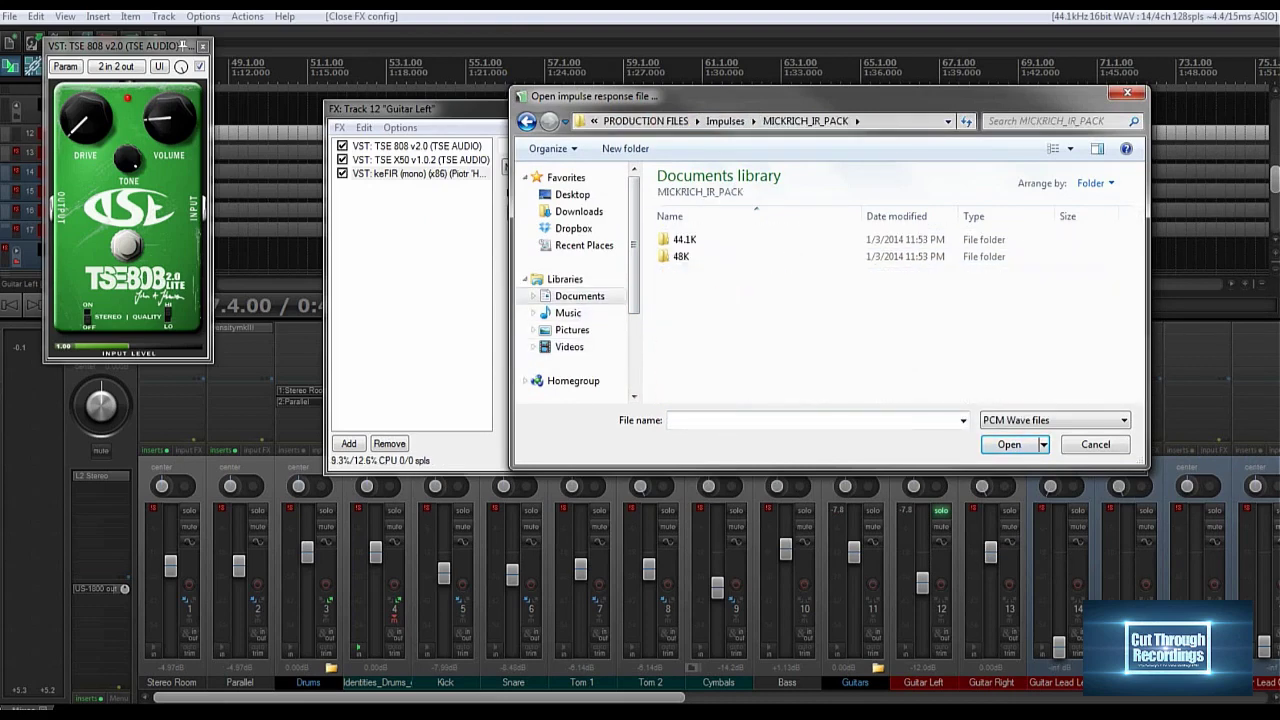
double_click(685, 240)
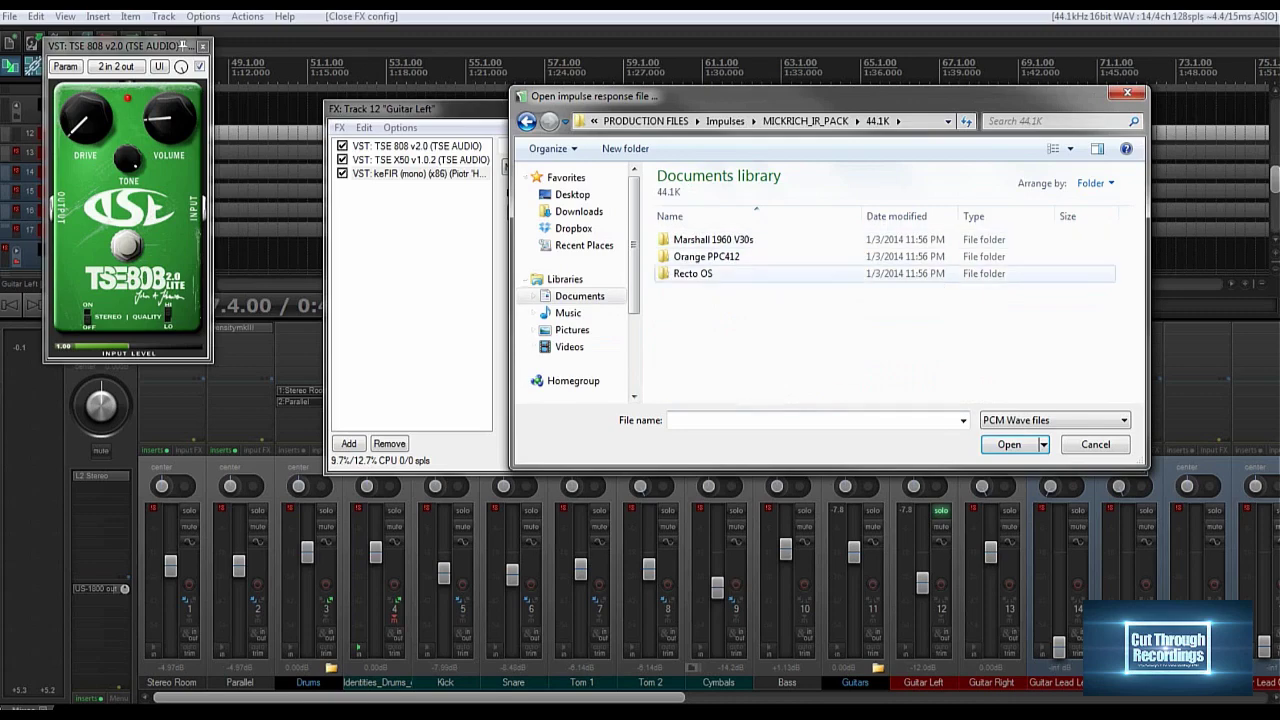
double_click(692, 273)
double_click(709, 240)
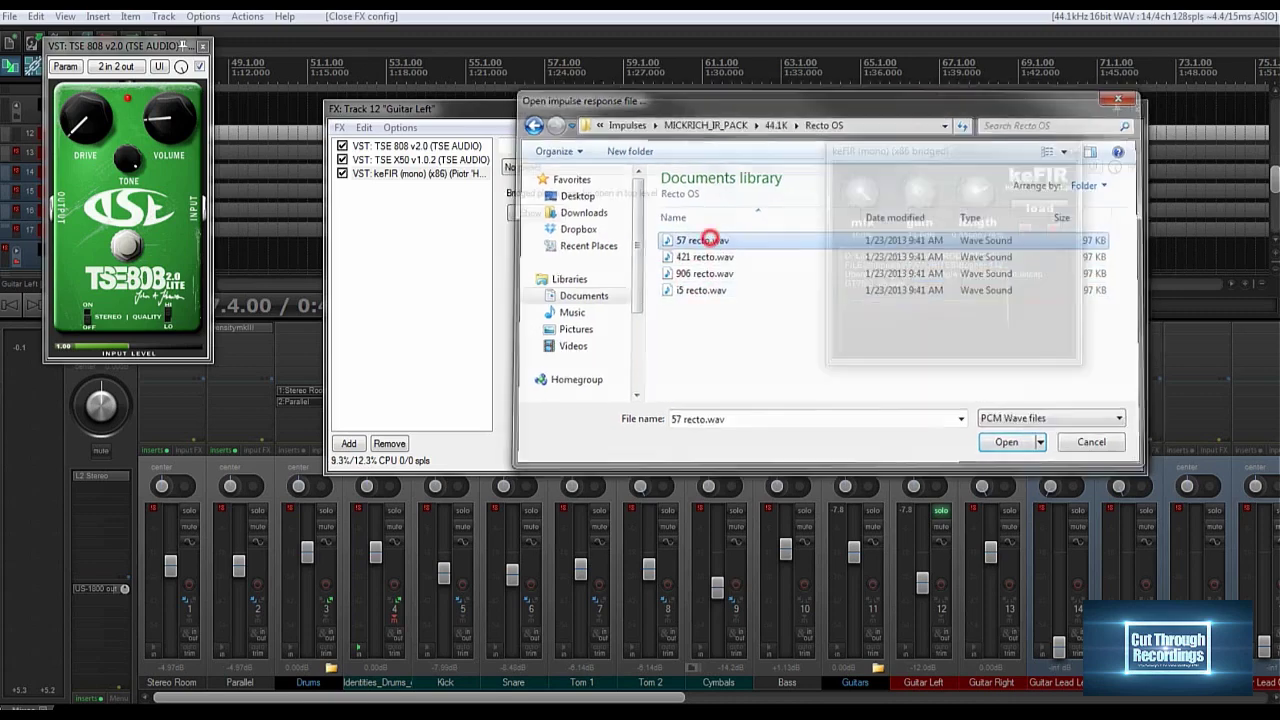
left_click(1137, 109)
key("space")
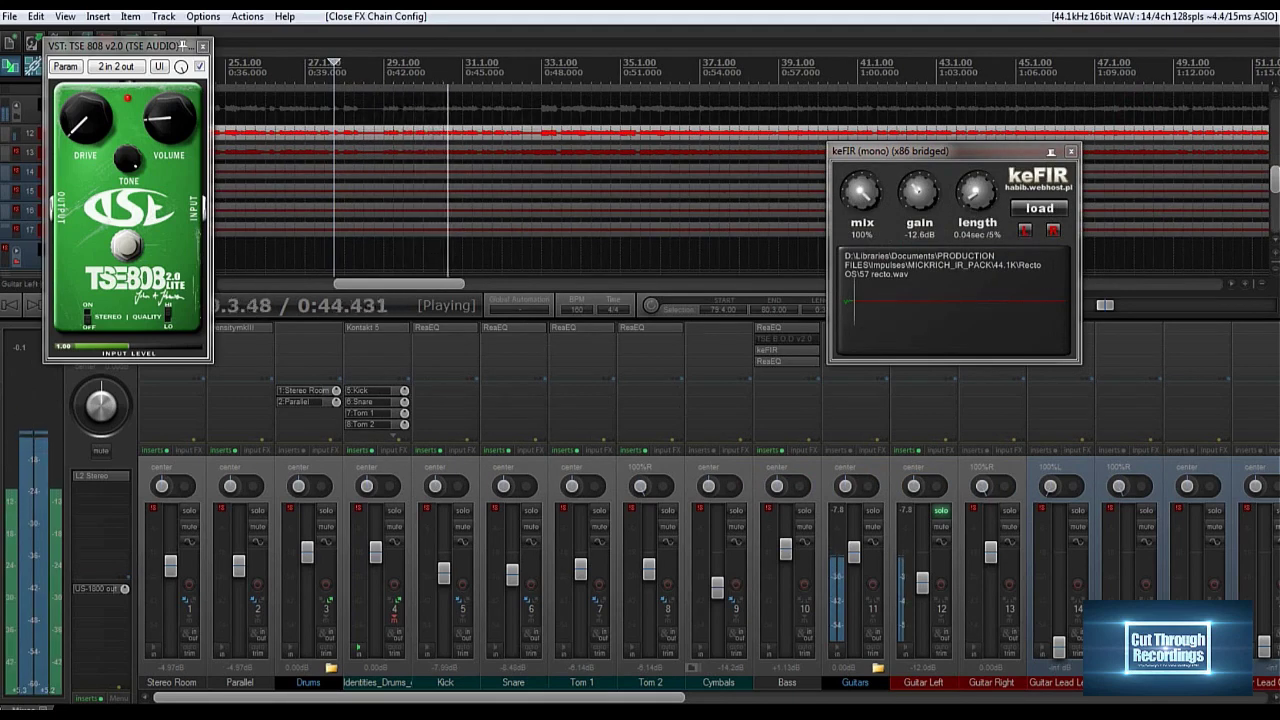
Close the keFIR window, open TSE X50 on Guitar Left and readjust its pre gain, high and presence during playback.
left_click(1070, 151)
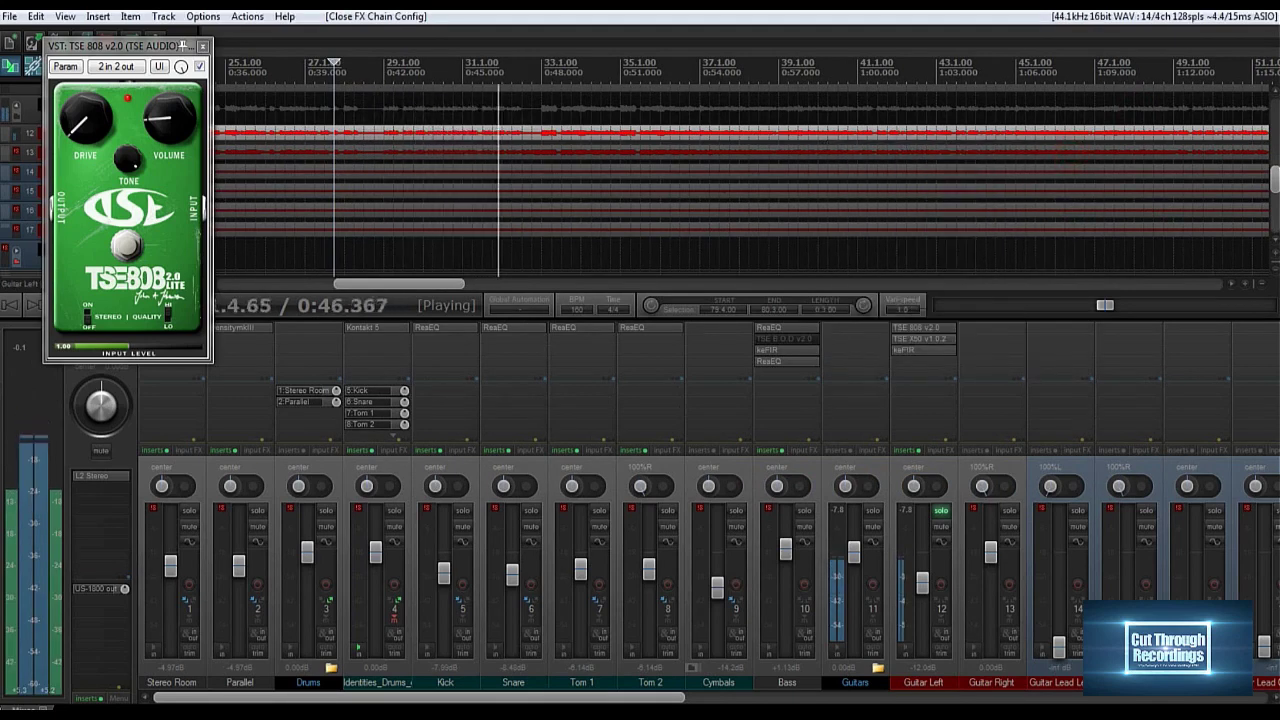
left_click(922, 339)
key("space")
left_click_drag(284, 338, 284, 356)
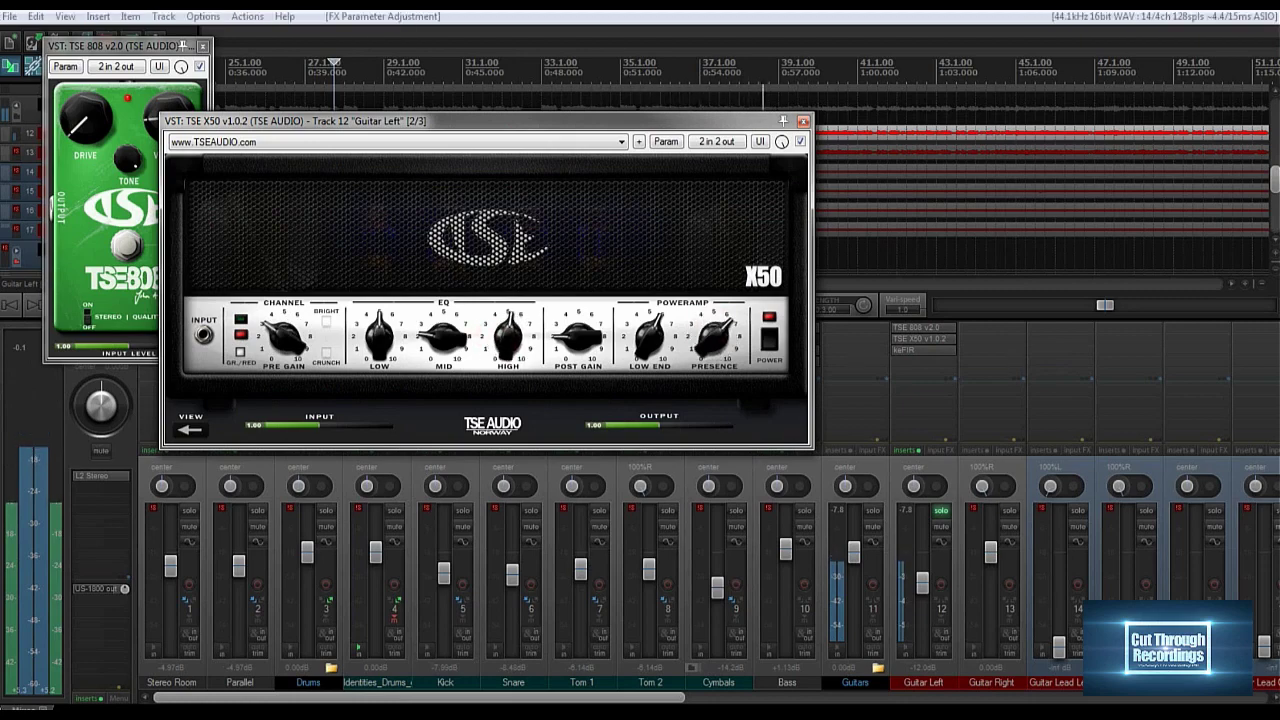
Move the TSE 808 window clear of the amp and fine-tune the pedal's volume during playback.
left_click_drag(165, 46, 143, 113)
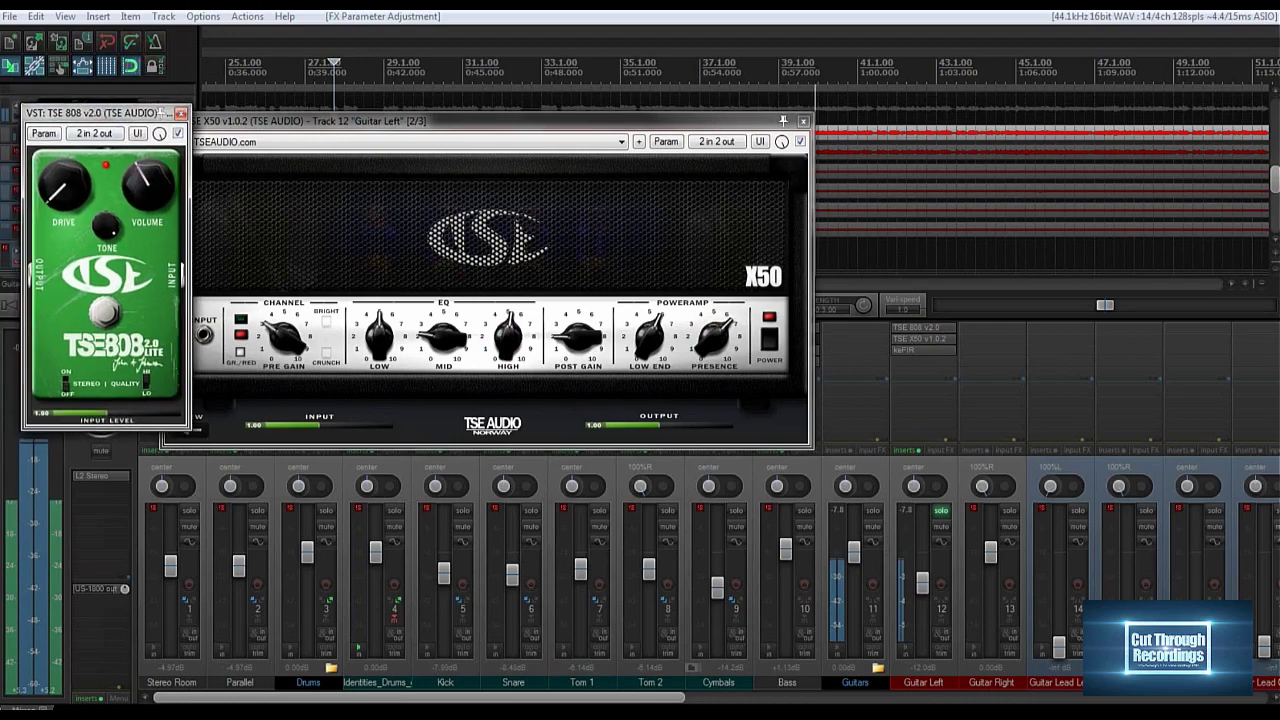
left_click_drag(148, 186, 148, 226)
left_click_drag(133, 177, 133, 140)
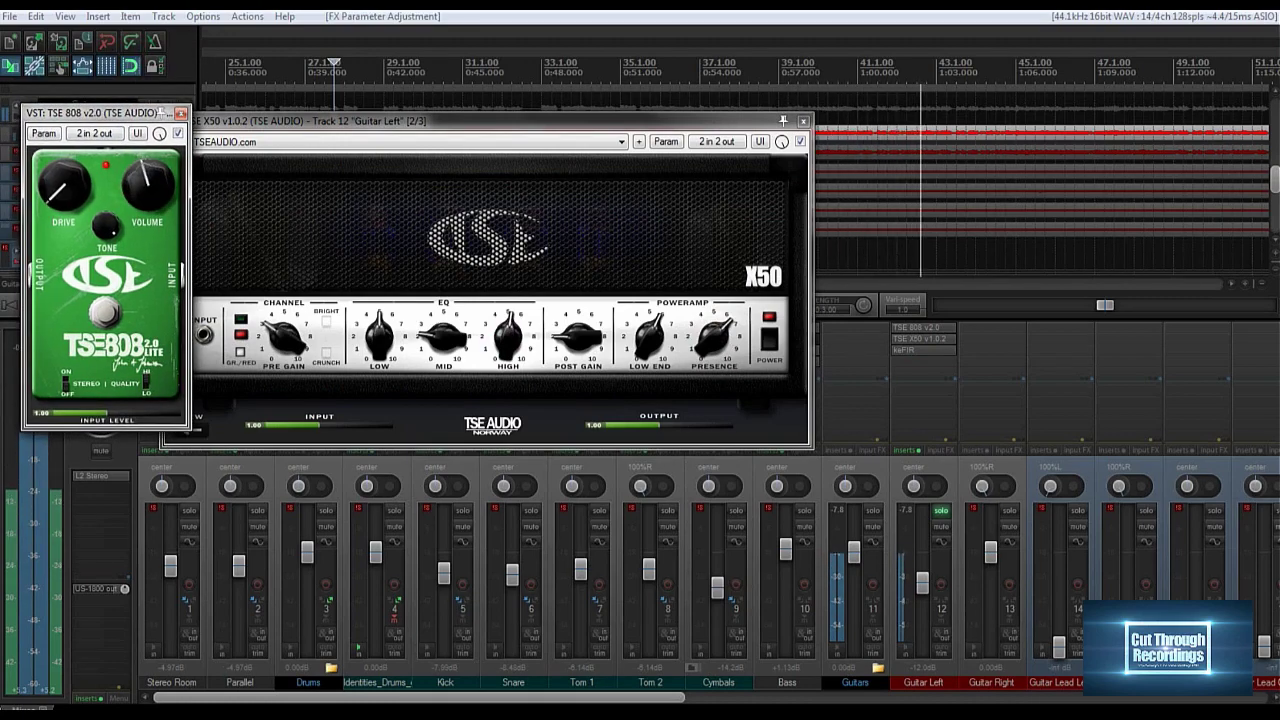
left_click_drag(148, 186, 148, 198)
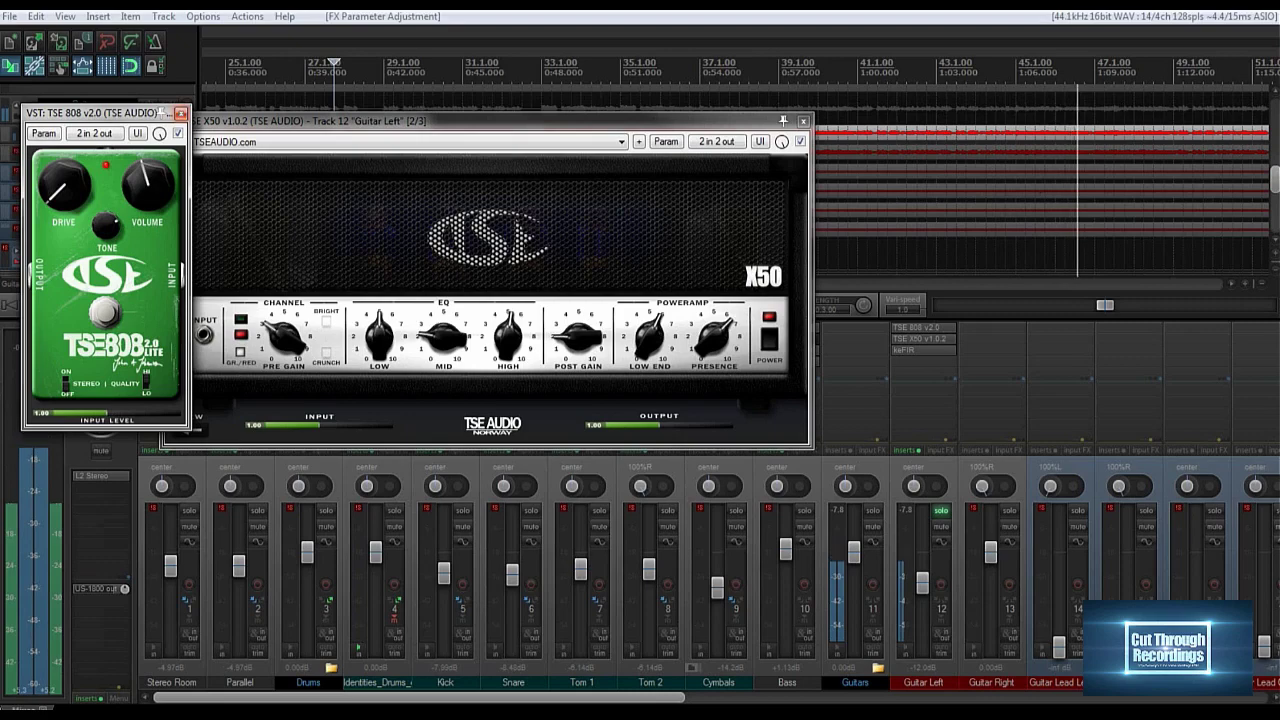
Arrange the TSE 808 and TSE X50 windows side by side while listening to Guitar Left.
left_click_drag(90, 113, 888, 121)
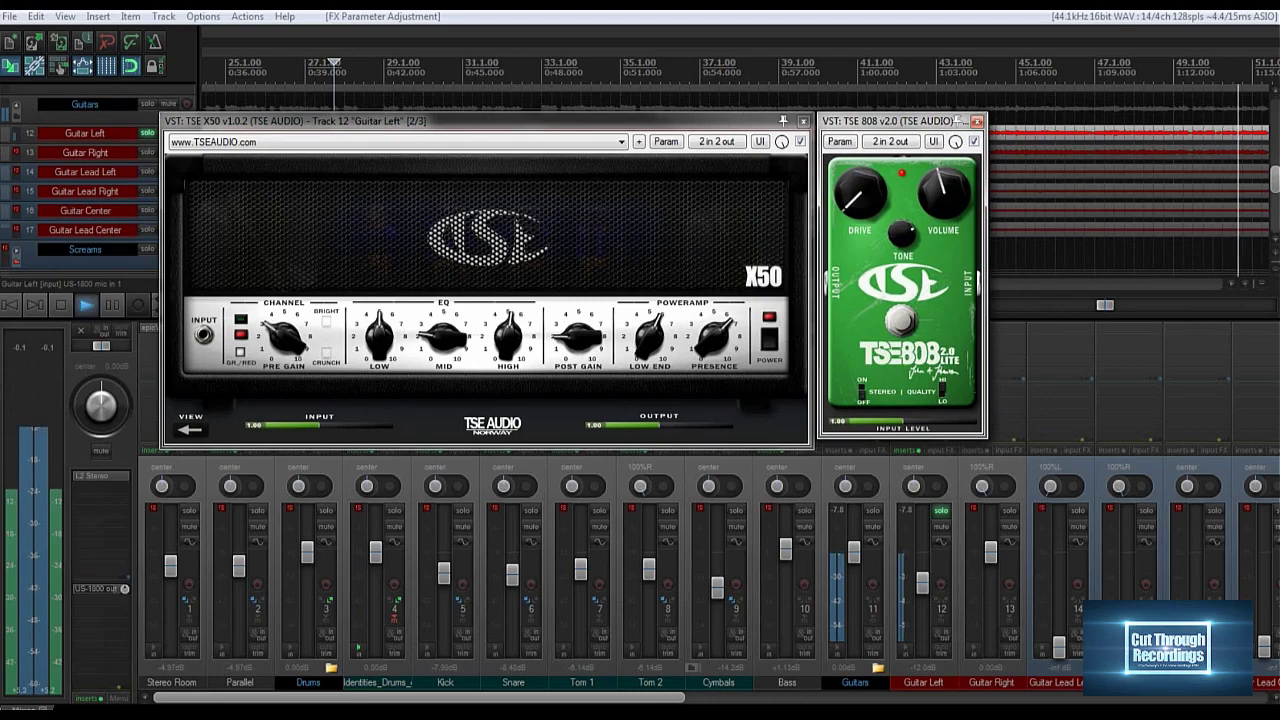
mouse_move(958, 120)
left_mouse_down()
mouse_move(701, 62)
mouse_move(935, 128)
mouse_move(957, 120)
left_mouse_up()
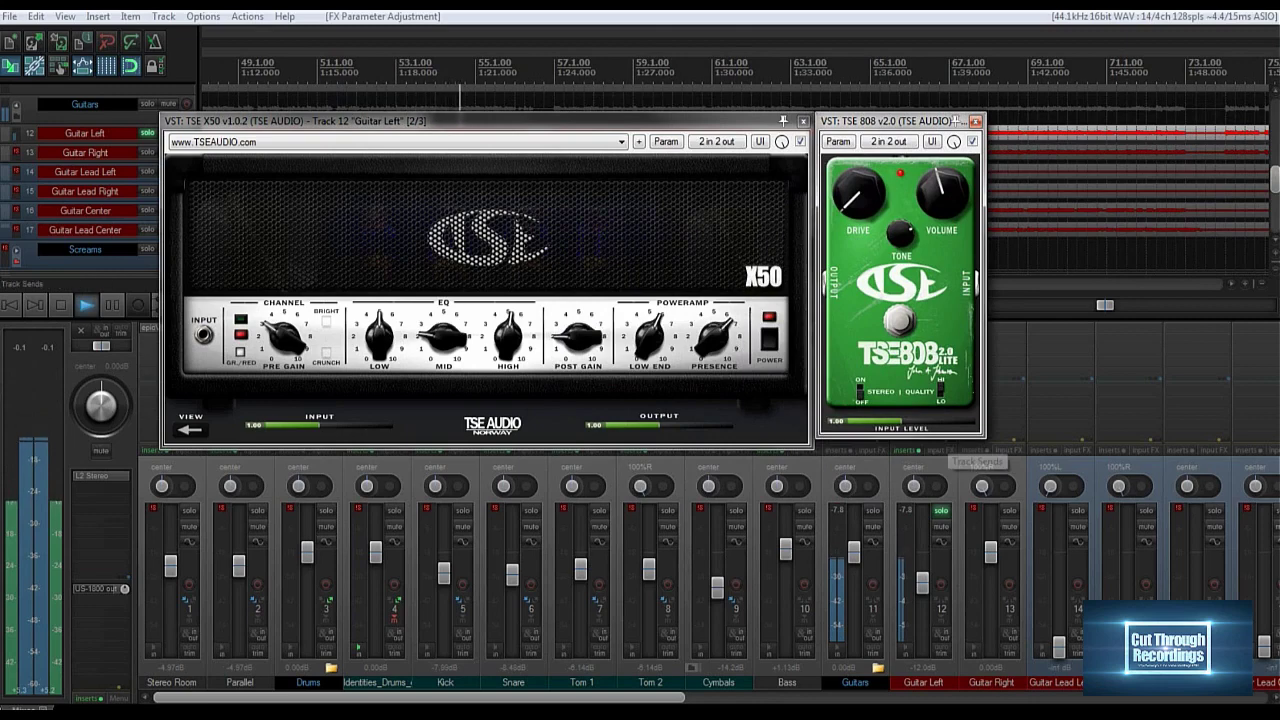
mouse_move(956, 120)
left_mouse_down()
mouse_move(1038, 102)
mouse_move(856, 40)
mouse_move(971, 129)
mouse_move(896, 112)
mouse_move(890, 122)
mouse_move(957, 121)
left_mouse_up()
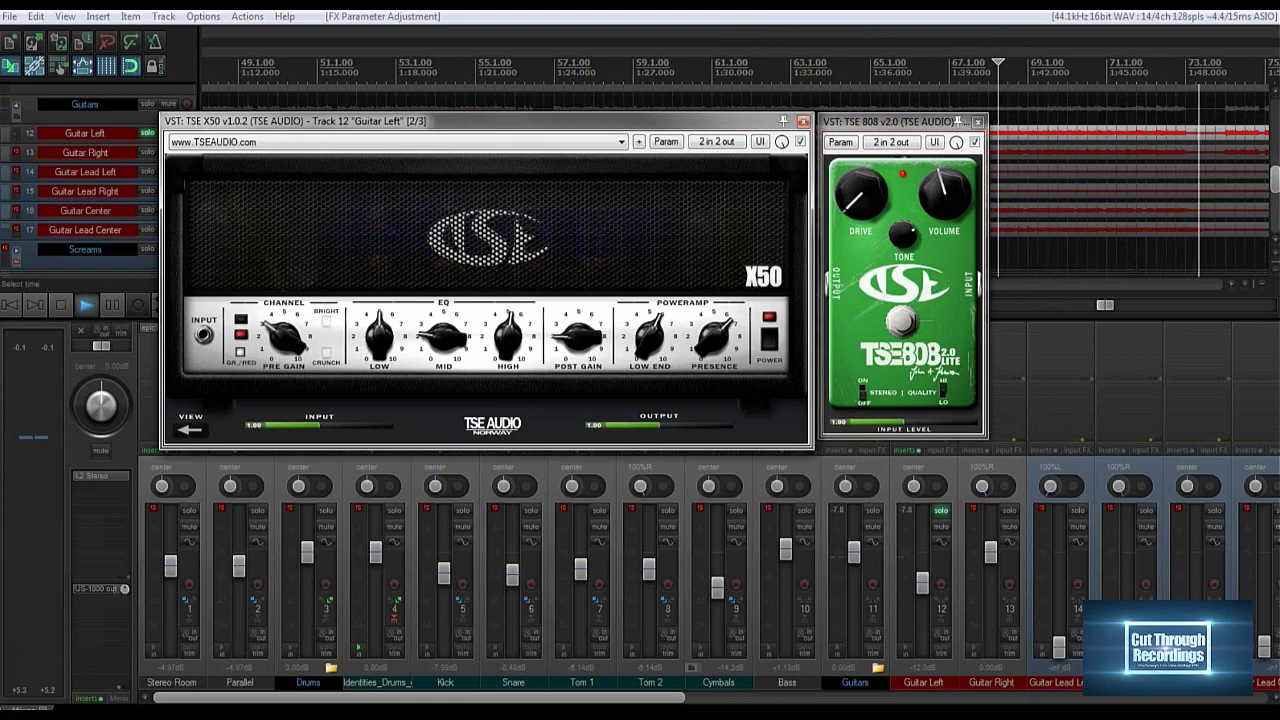
left_click_drag(957, 121, 1059, 140)
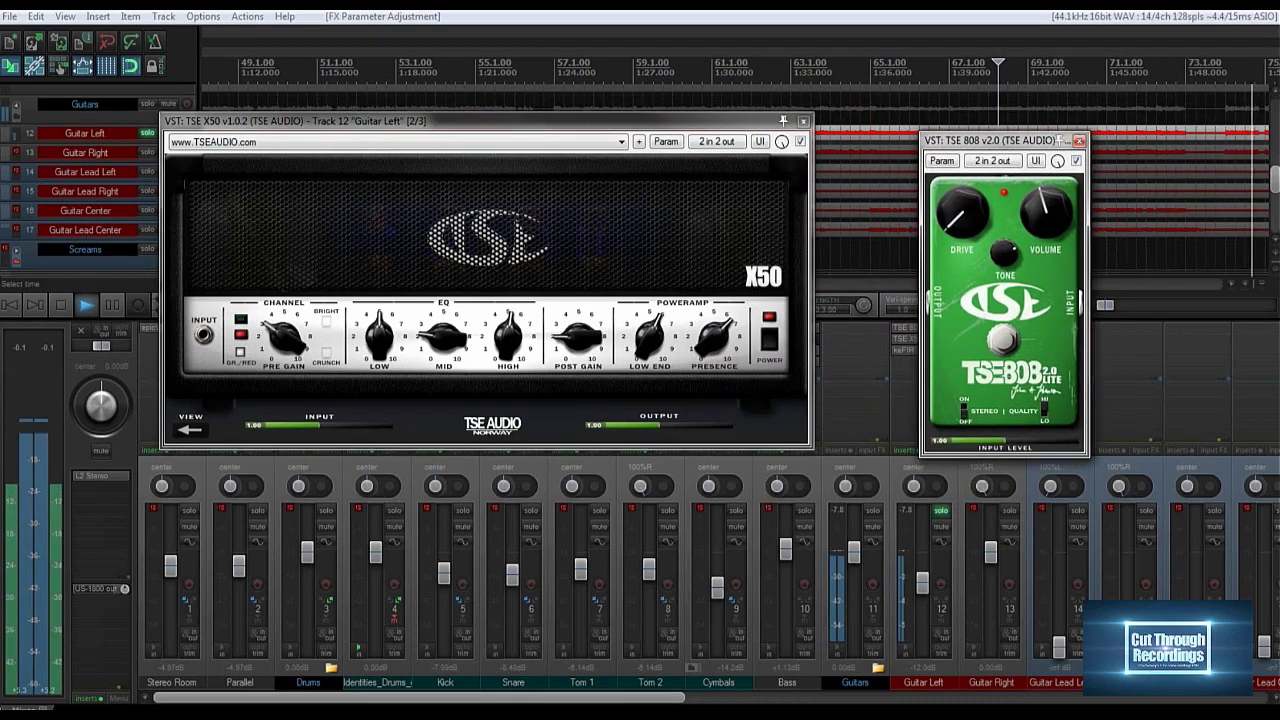
left_click_drag(450, 121, 620, 145)
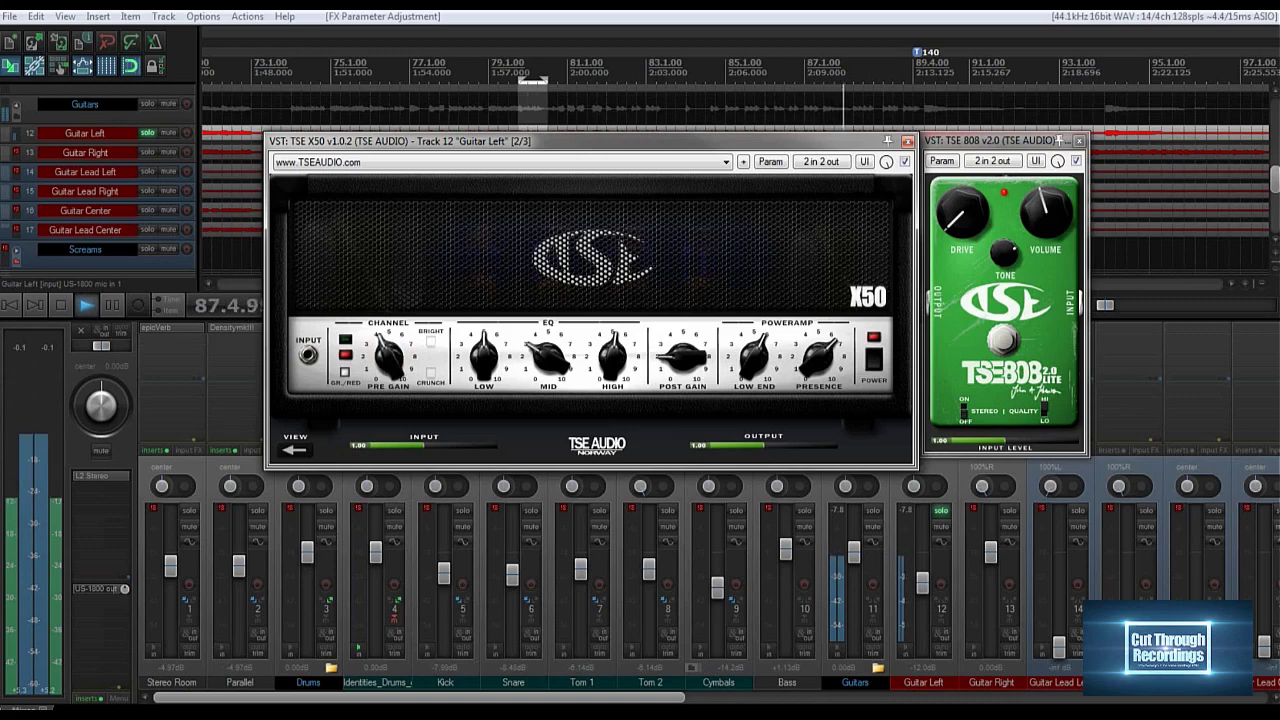
Close both plug-in windows and copy the Guitar Left inserts to Guitar Right in the order TSE 808, TSE X50, keFIR.
left_click(908, 141)
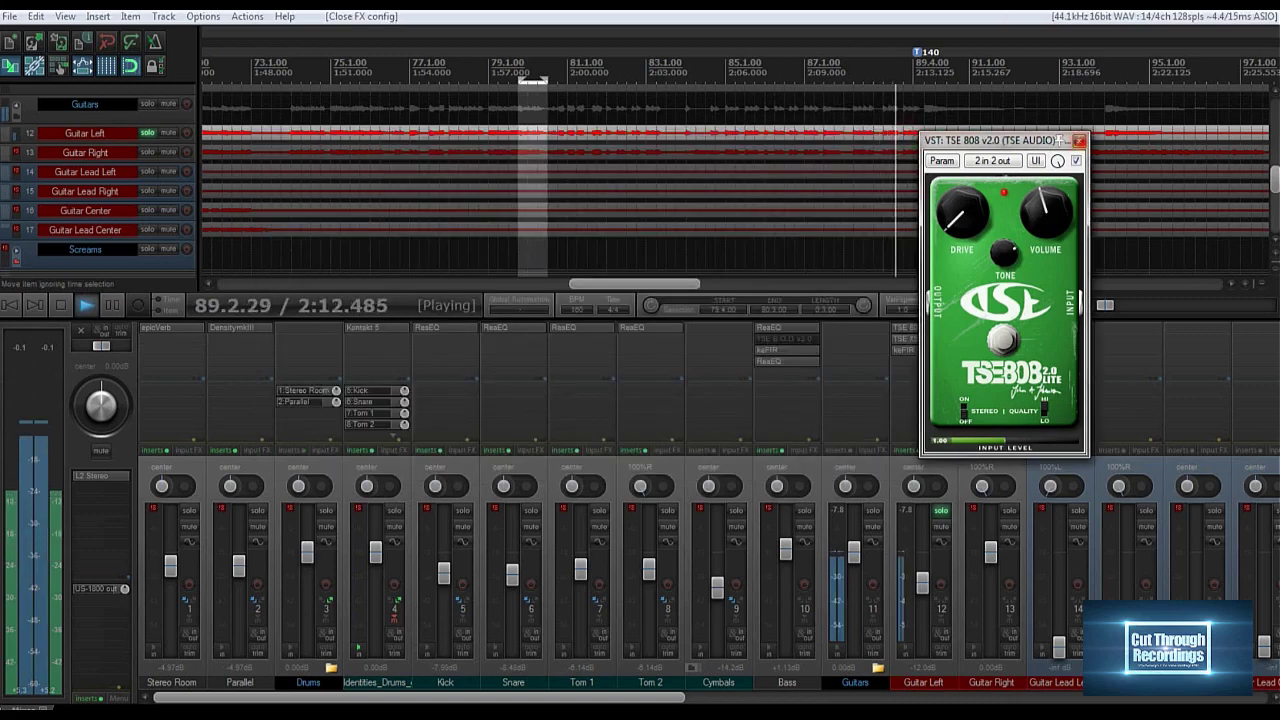
key("Escape")
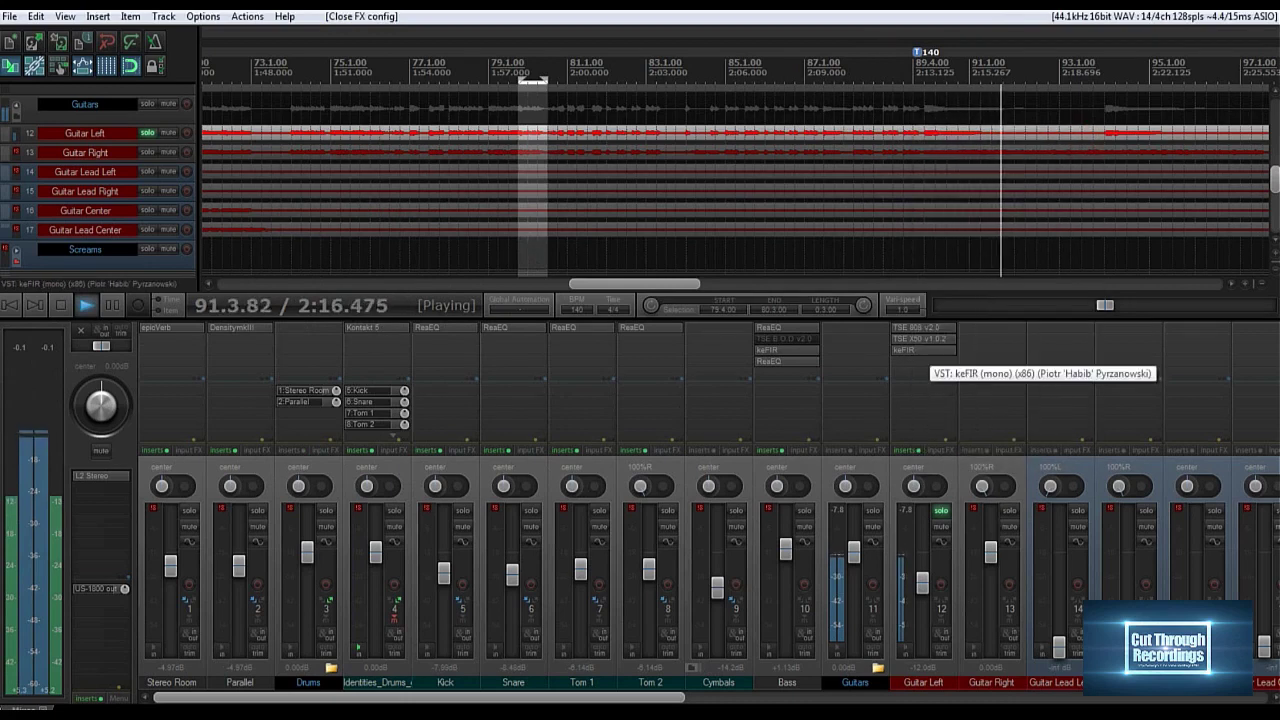
left_click_drag(922, 350, 991, 340)
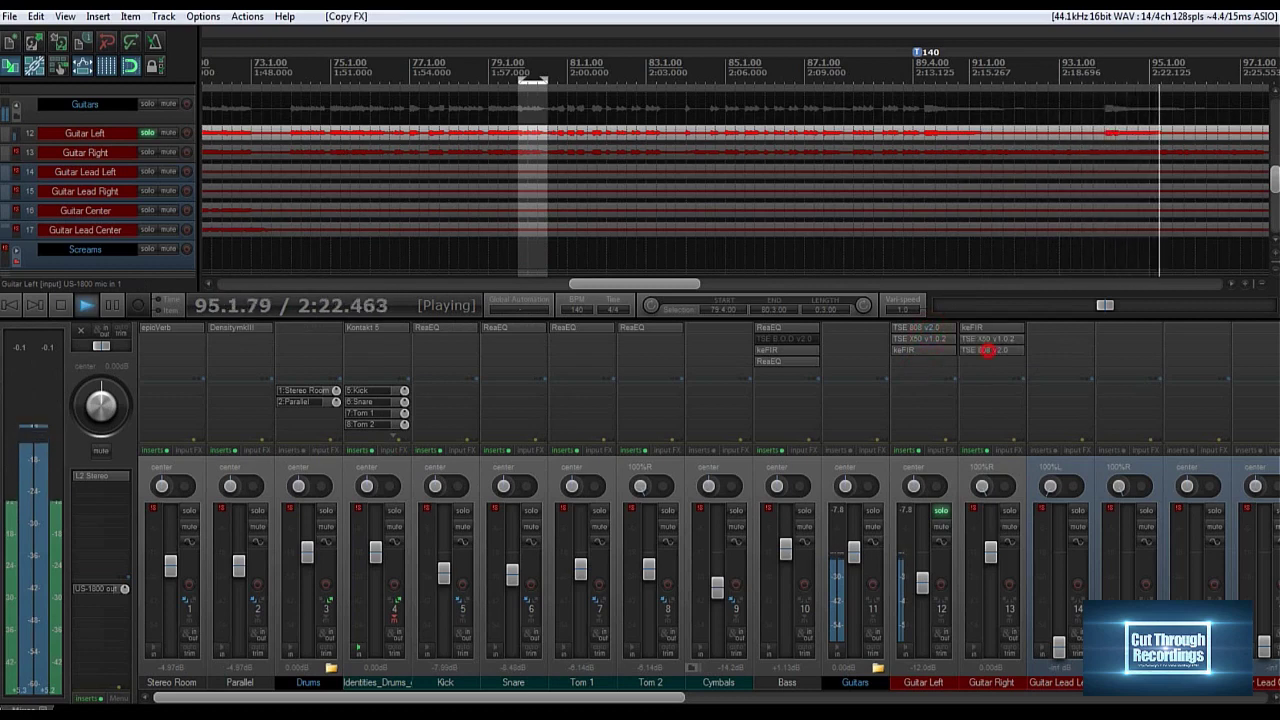
mouse_move(990, 350)
left_mouse_down()
mouse_move(1002, 352)
mouse_move(985, 336)
mouse_move(990, 360)
left_mouse_up()
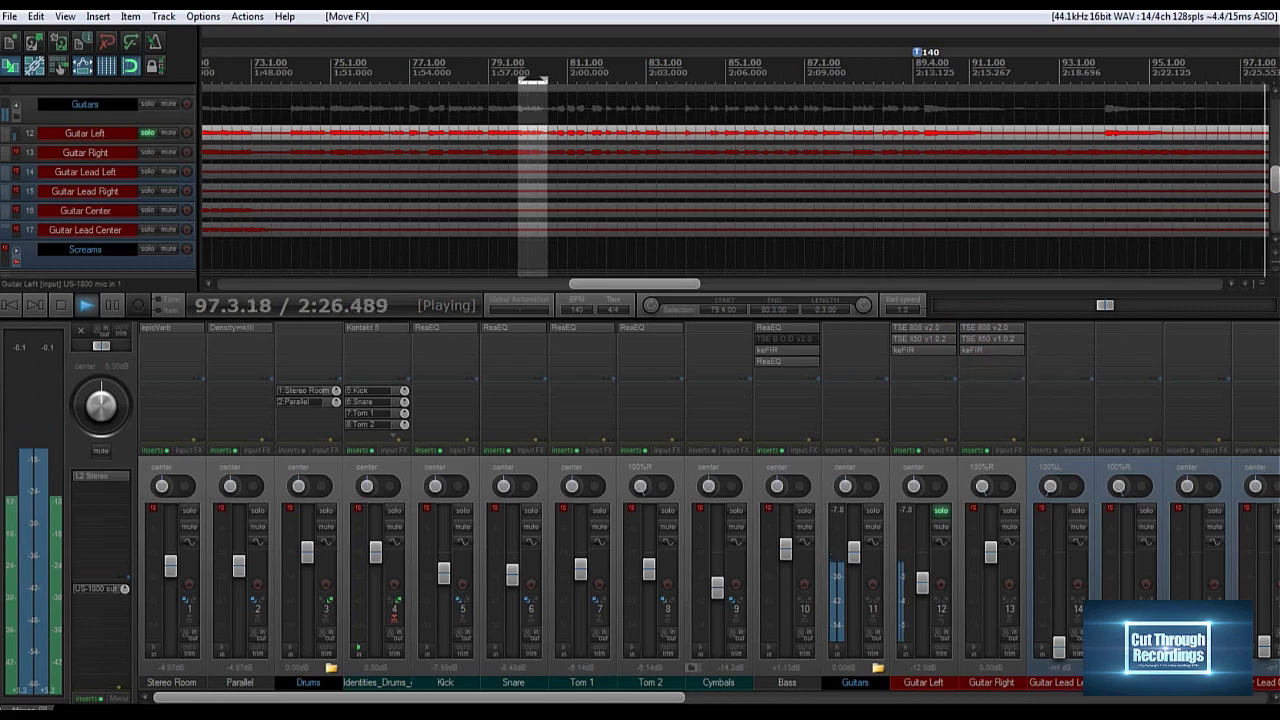
Take Guitar Left out of solo and pan it 100% left.
left_click(941, 511)
left_click_drag(914, 486, 915, 500)
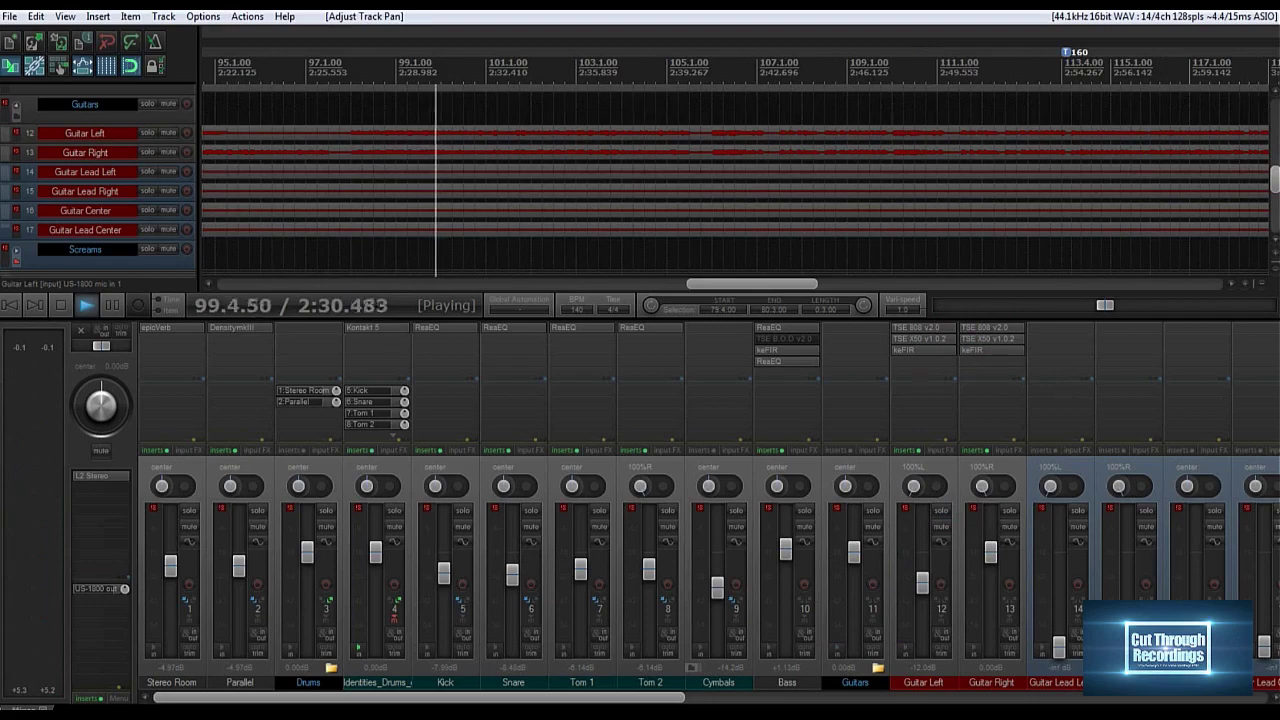
Turn off solo on track 35.
key("ctrl+m")
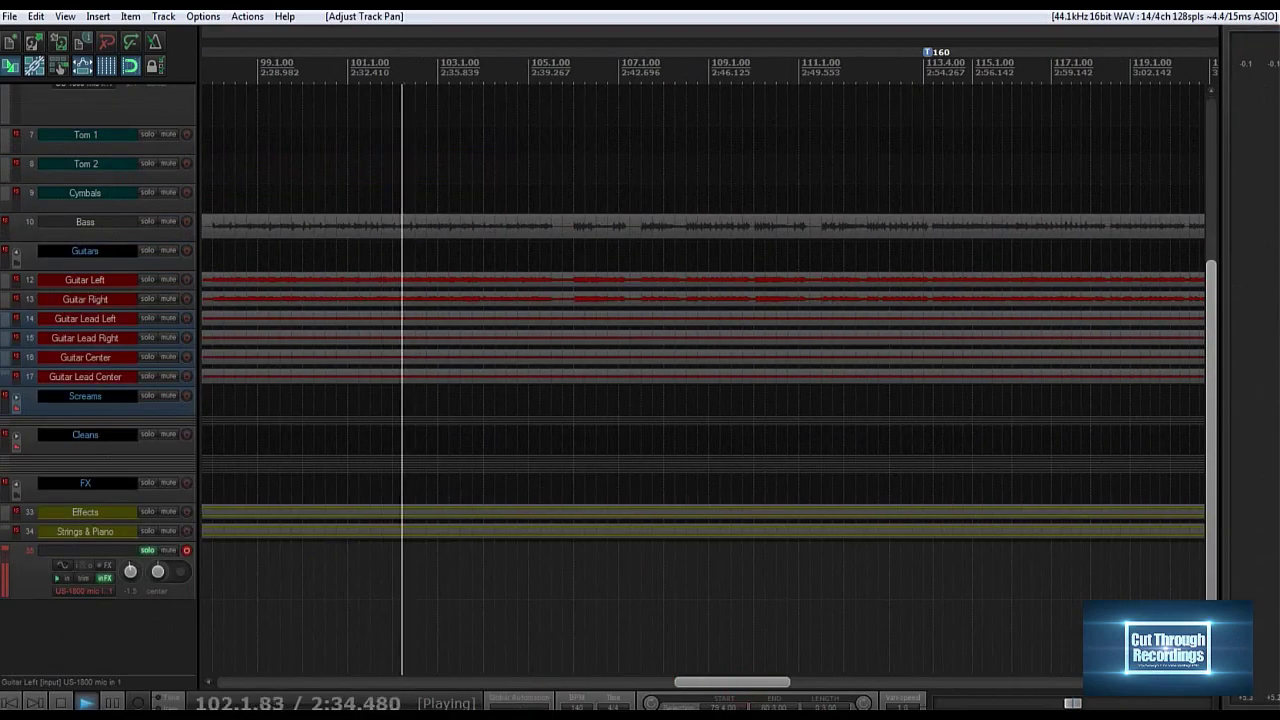
left_click(1250, 400)
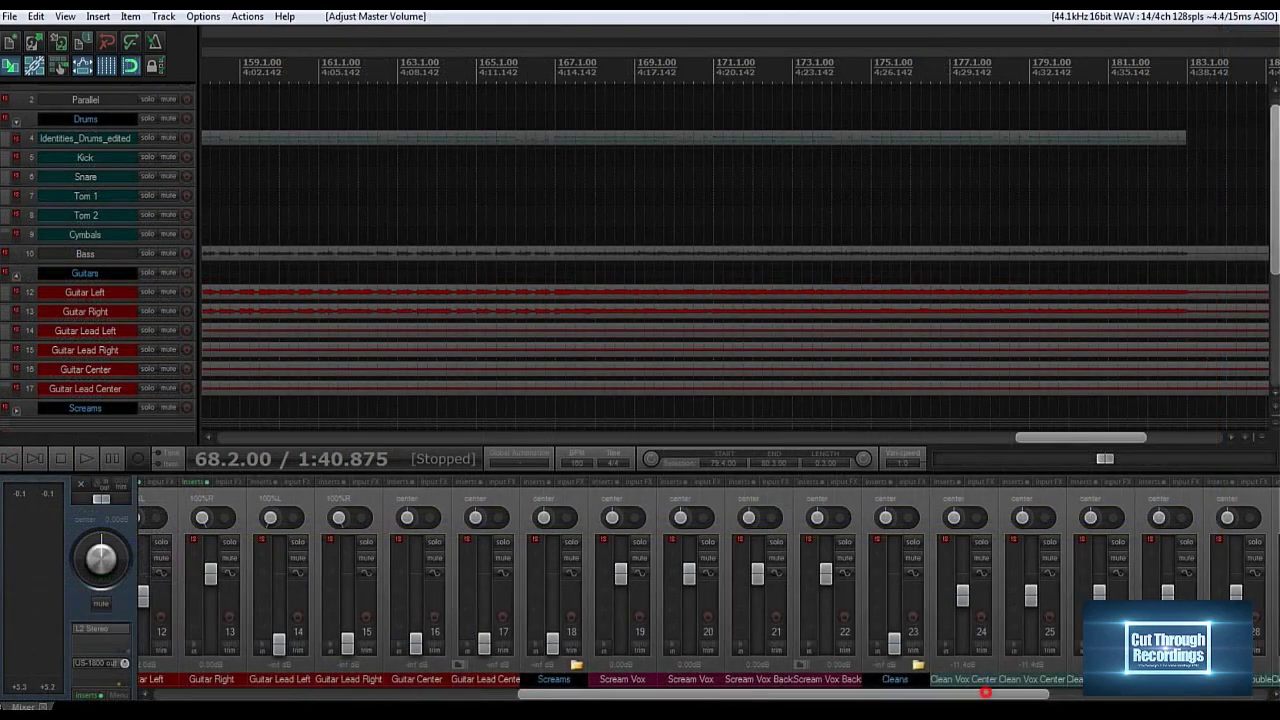
left_click_drag(985, 692, 1202, 692)
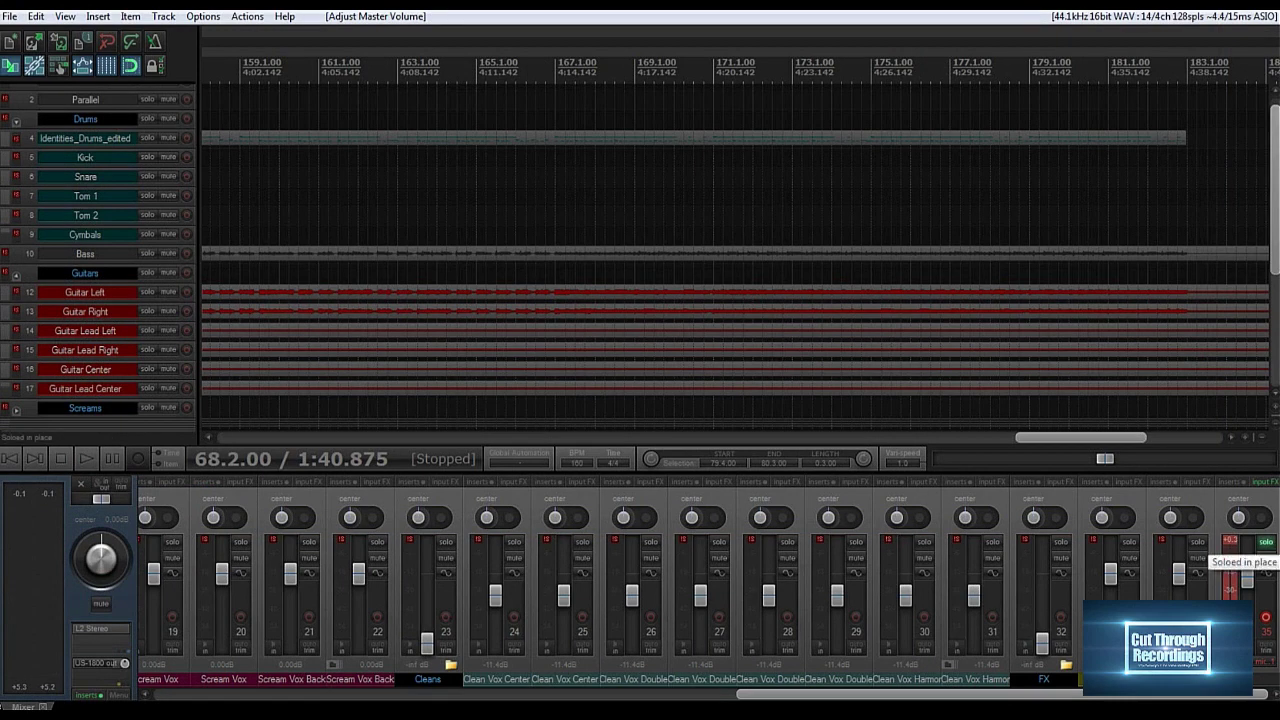
left_click(1265, 542)
Play the full mix from 4.3.00 and set the track volumes to -3.73 dB for Guitar Left and about -3.9 dB for Guitar Right.
left_click_drag(1112, 437, 290, 437)
left_click(340, 68)
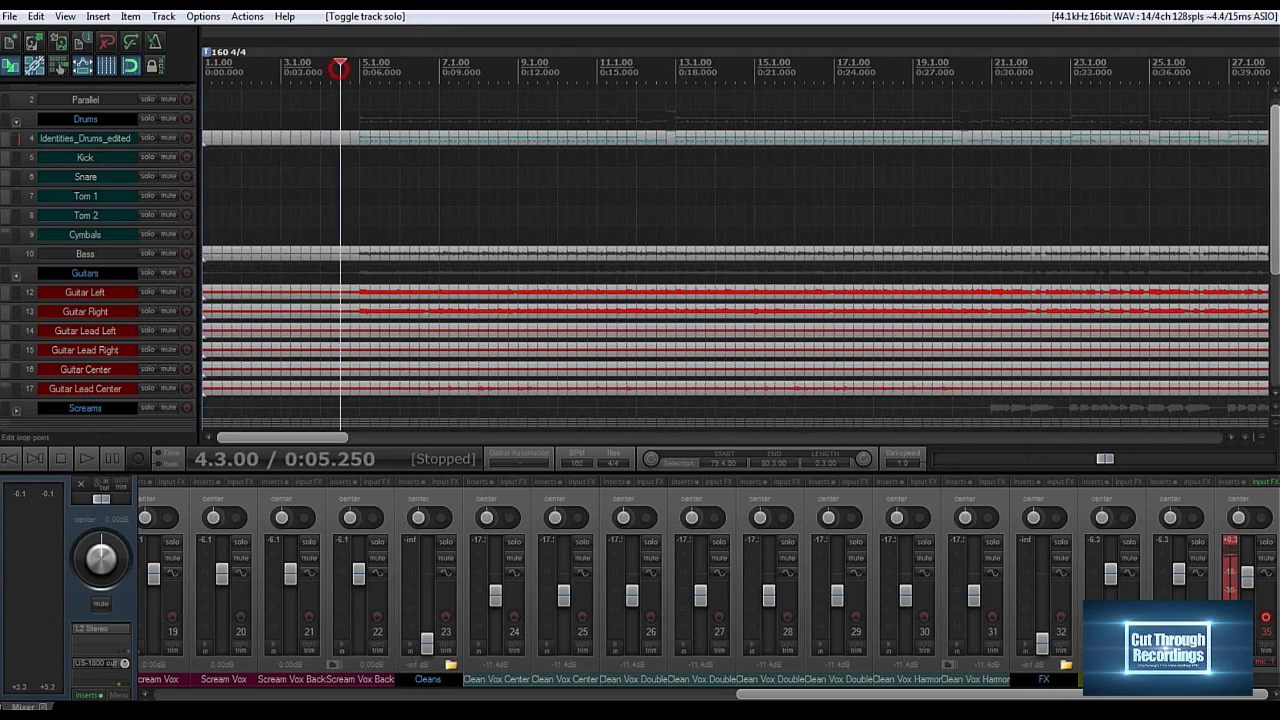
left_click_drag(754, 691, 361, 691)
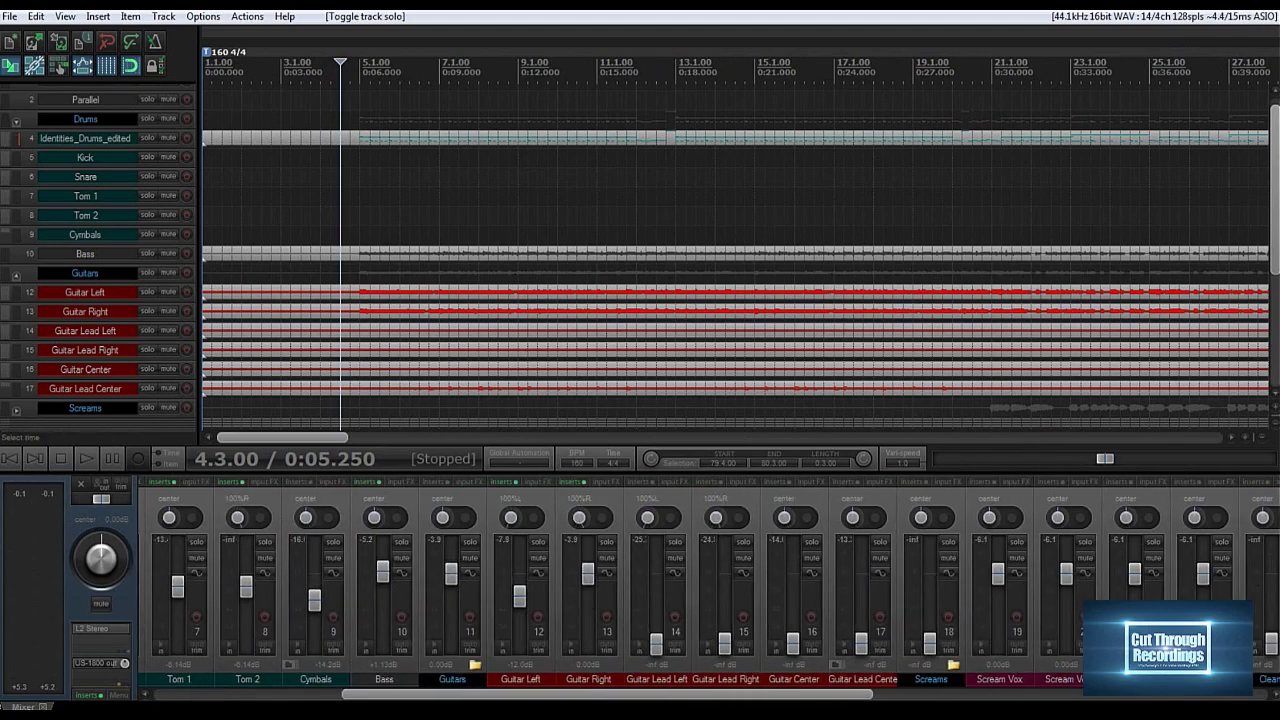
key("space")
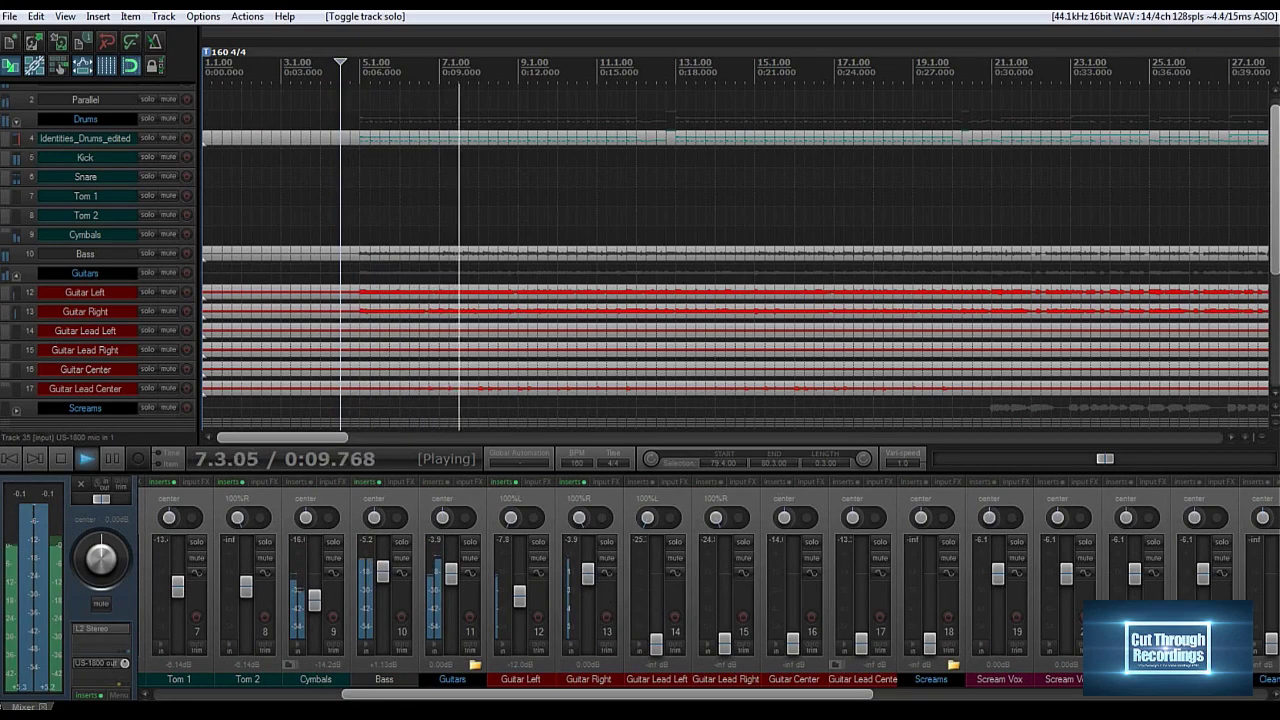
mouse_move(519, 596)
left_mouse_down()
mouse_move(519, 582)
mouse_move(587, 587)
mouse_move(519, 581)
left_mouse_up()
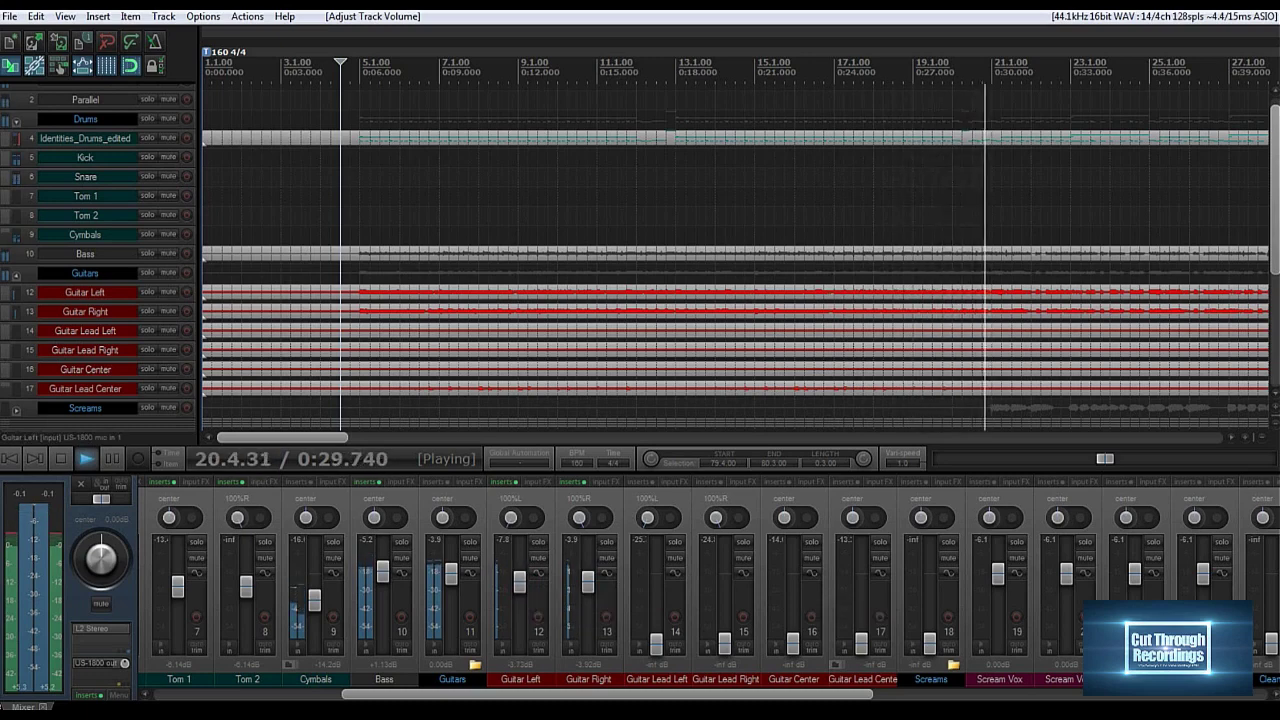
Listen to the full mix while checking the guitar and vocal channels in the mixer, and stop playback.
left_click_drag(845, 694, 786, 692)
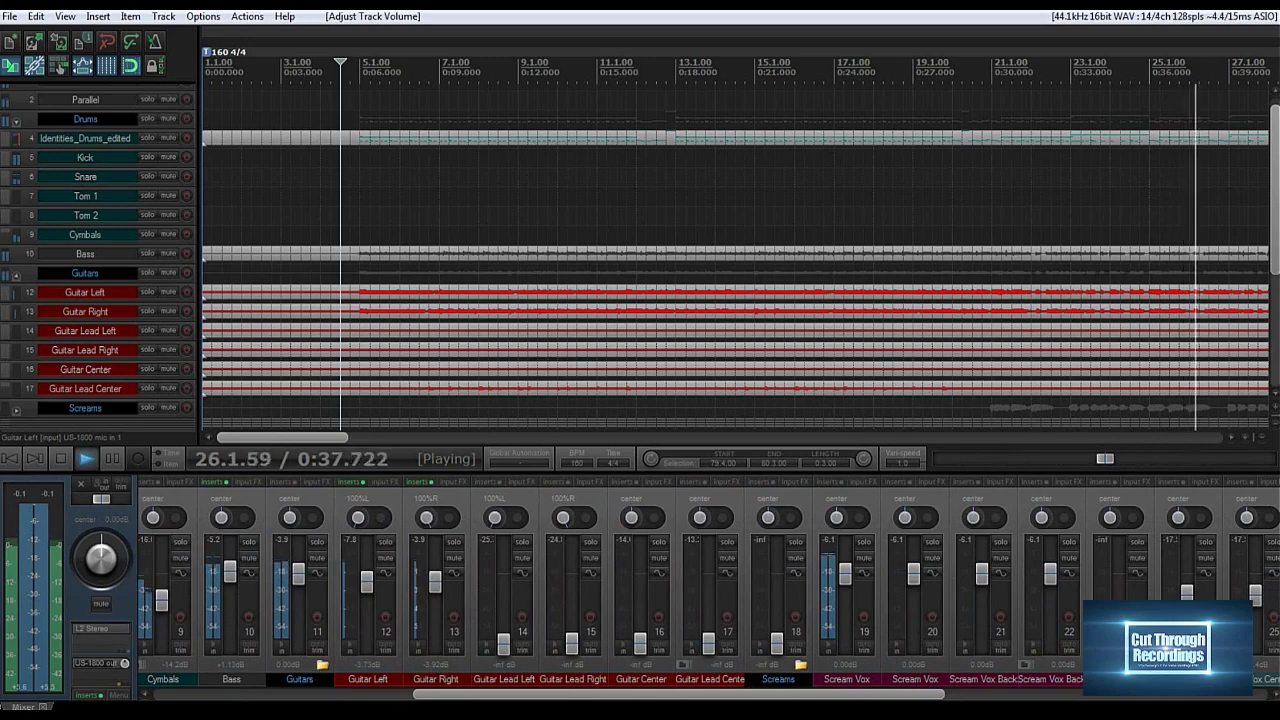
mouse_move(350, 482)
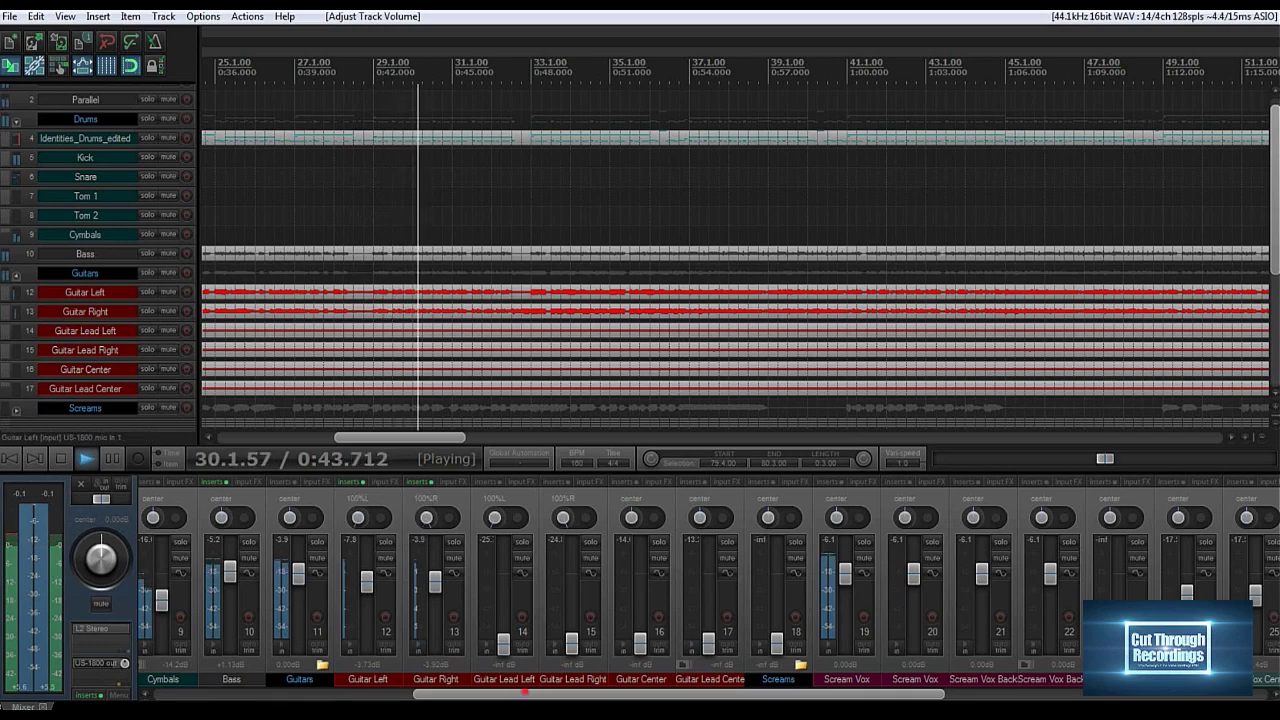
left_click_drag(462, 694, 426, 694)
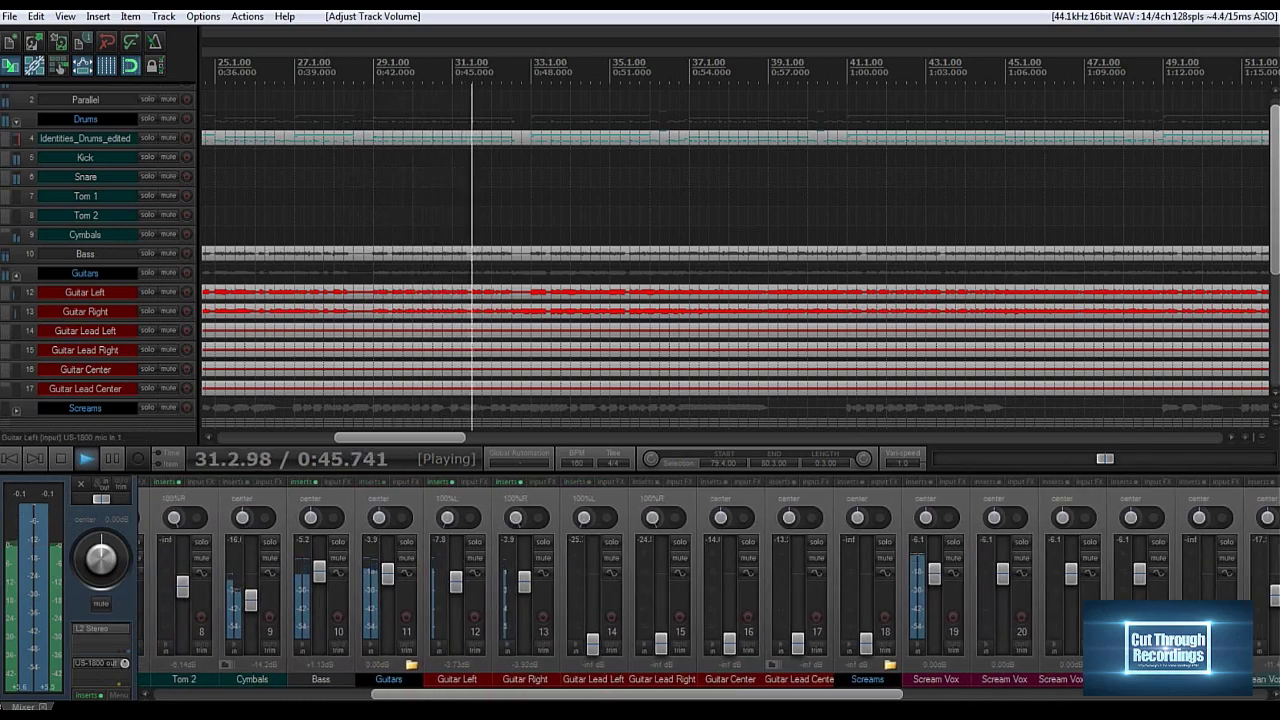
scroll(708, 582, "down", 1)
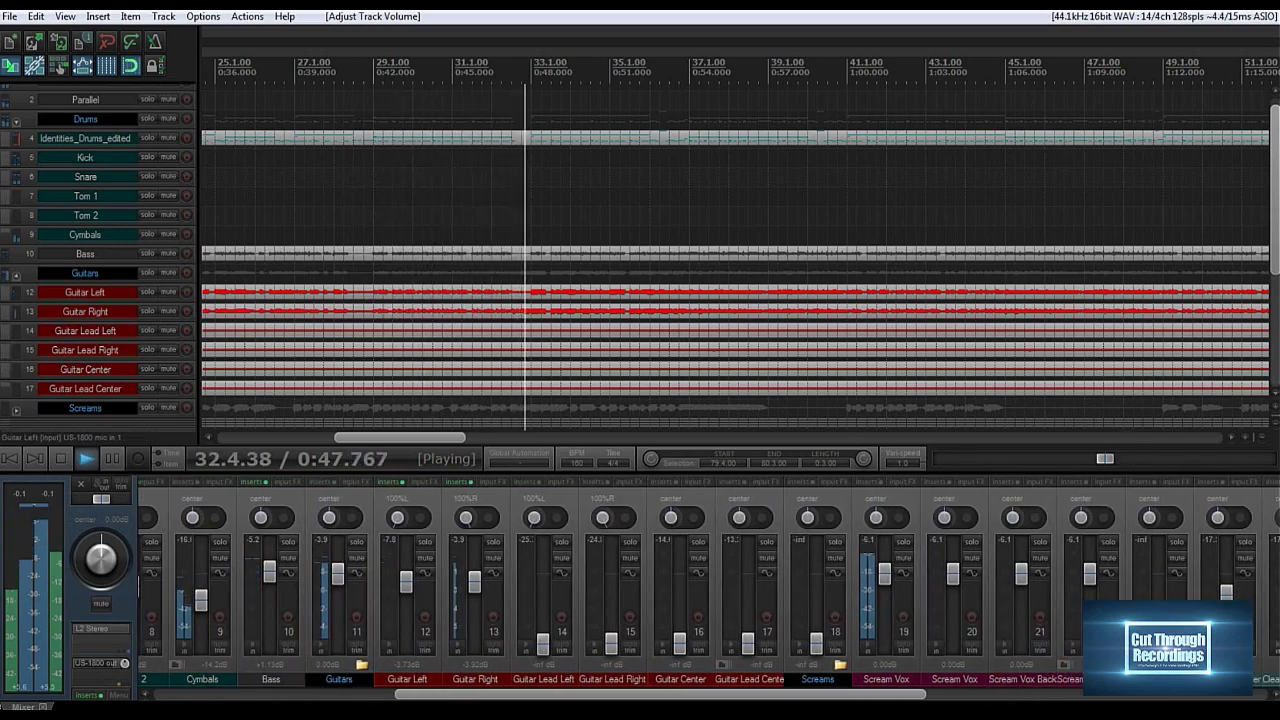
key("space")
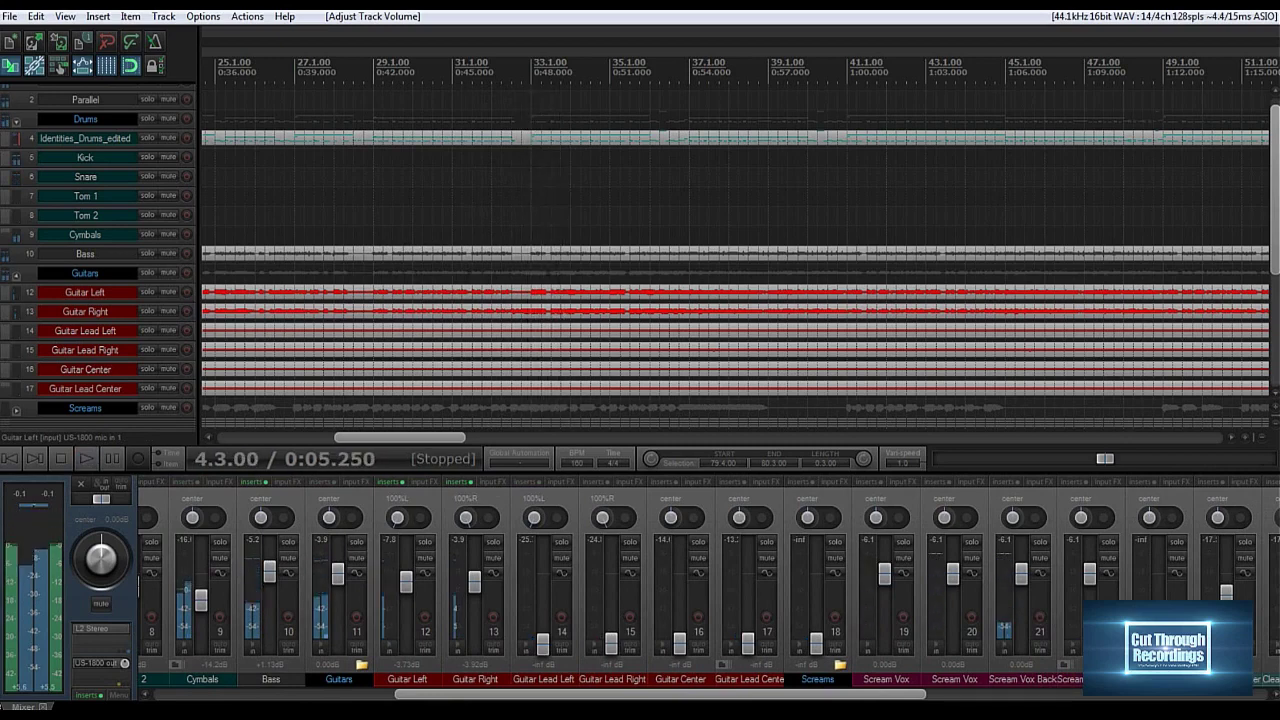
Copy all FX from the Guitar Right chain and close the Guitar Right and Guitar Lead Left FX windows.
left_click(535, 482)
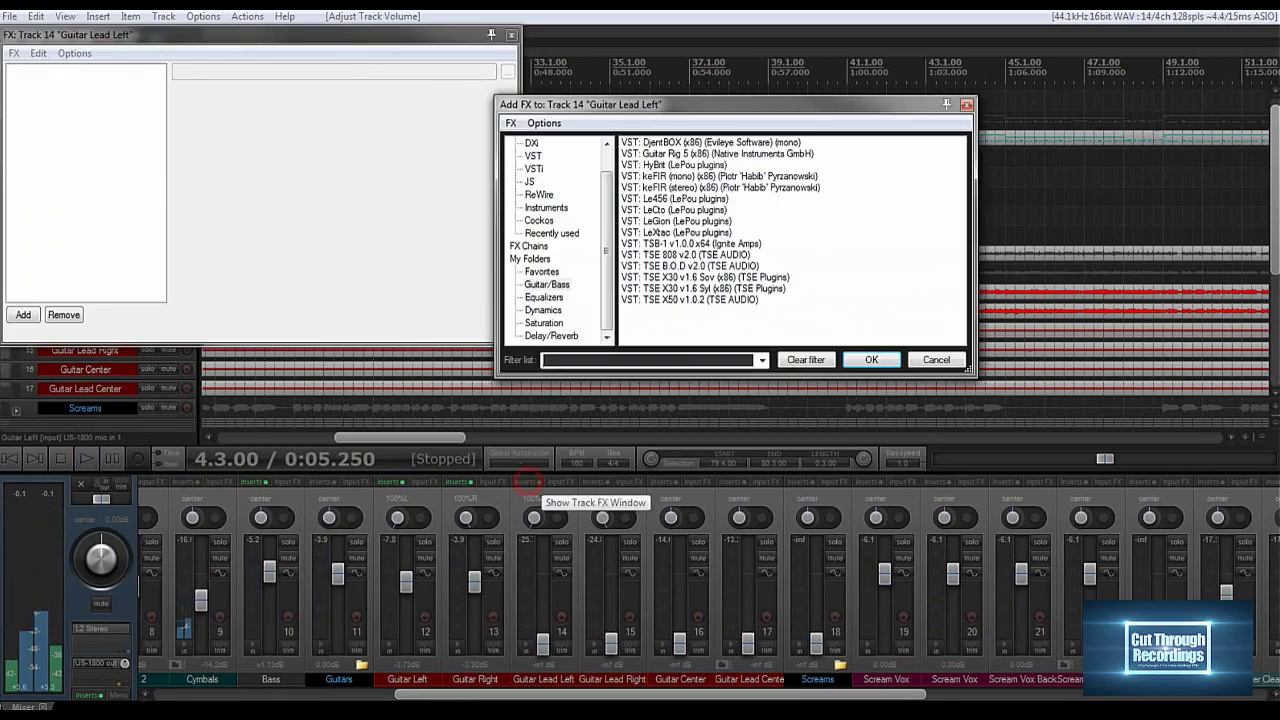
left_click(937, 360)
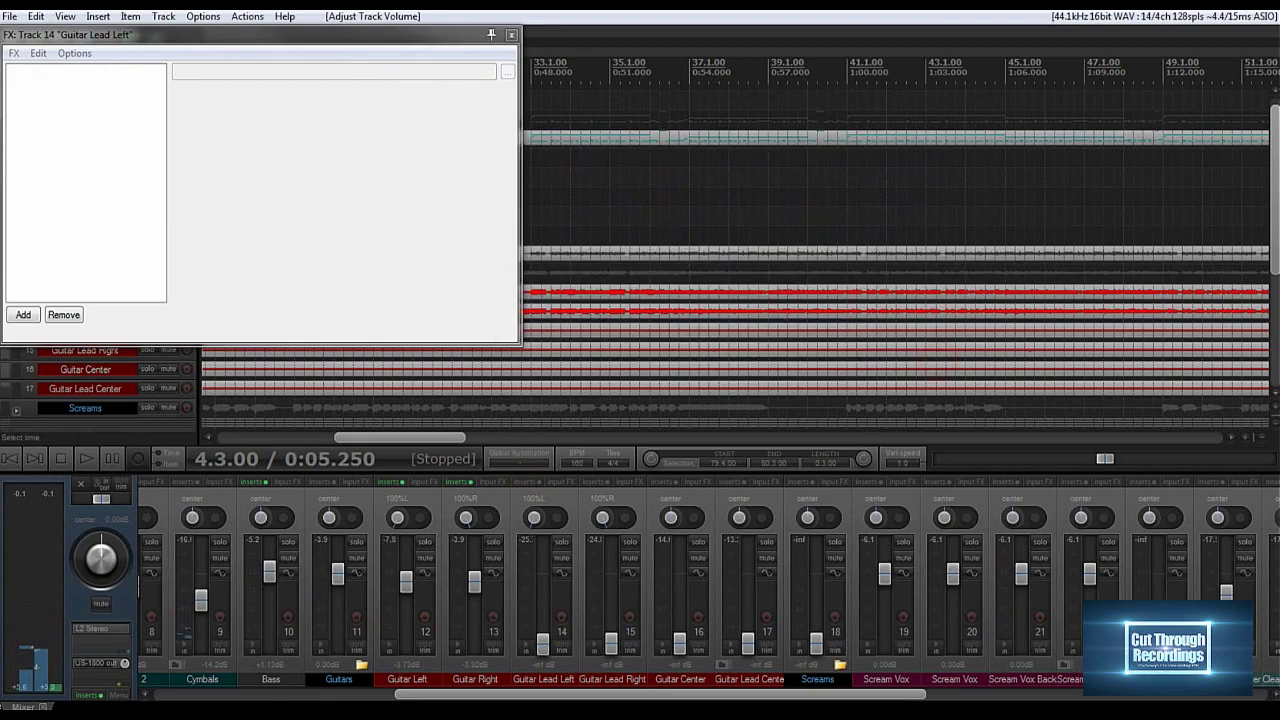
left_click_drag(260, 35, 764, 101)
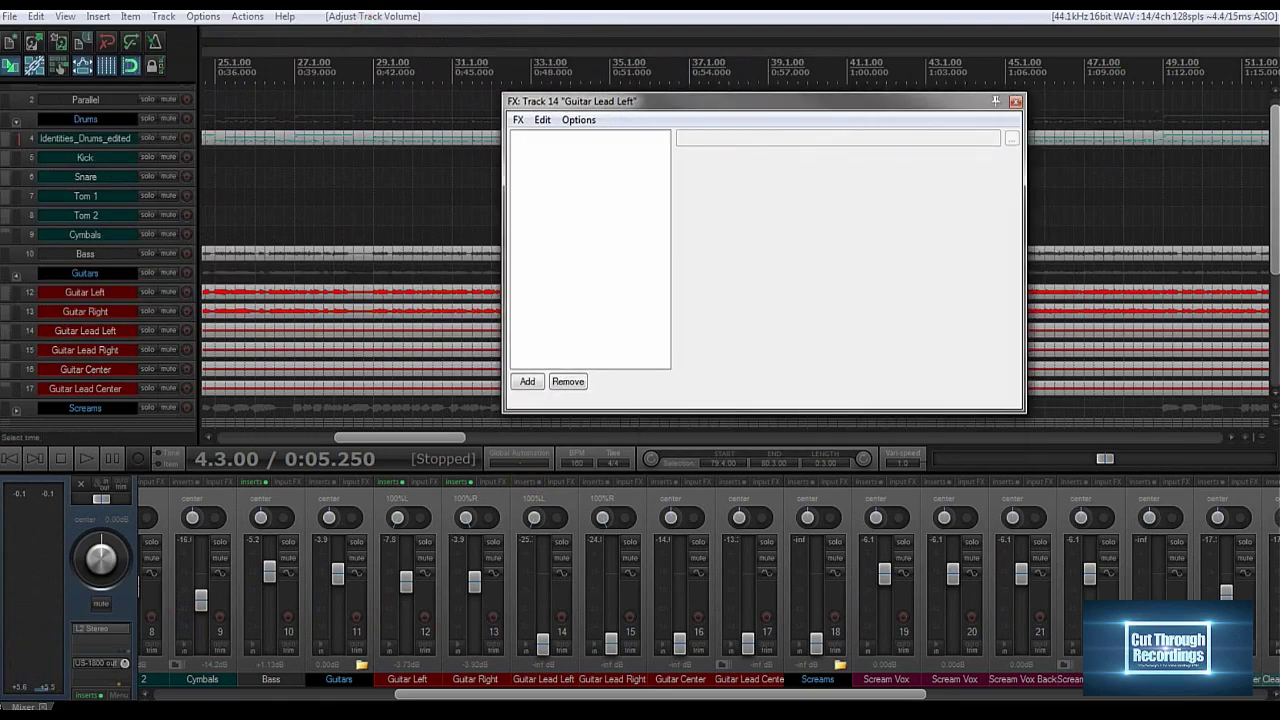
left_click(461, 479)
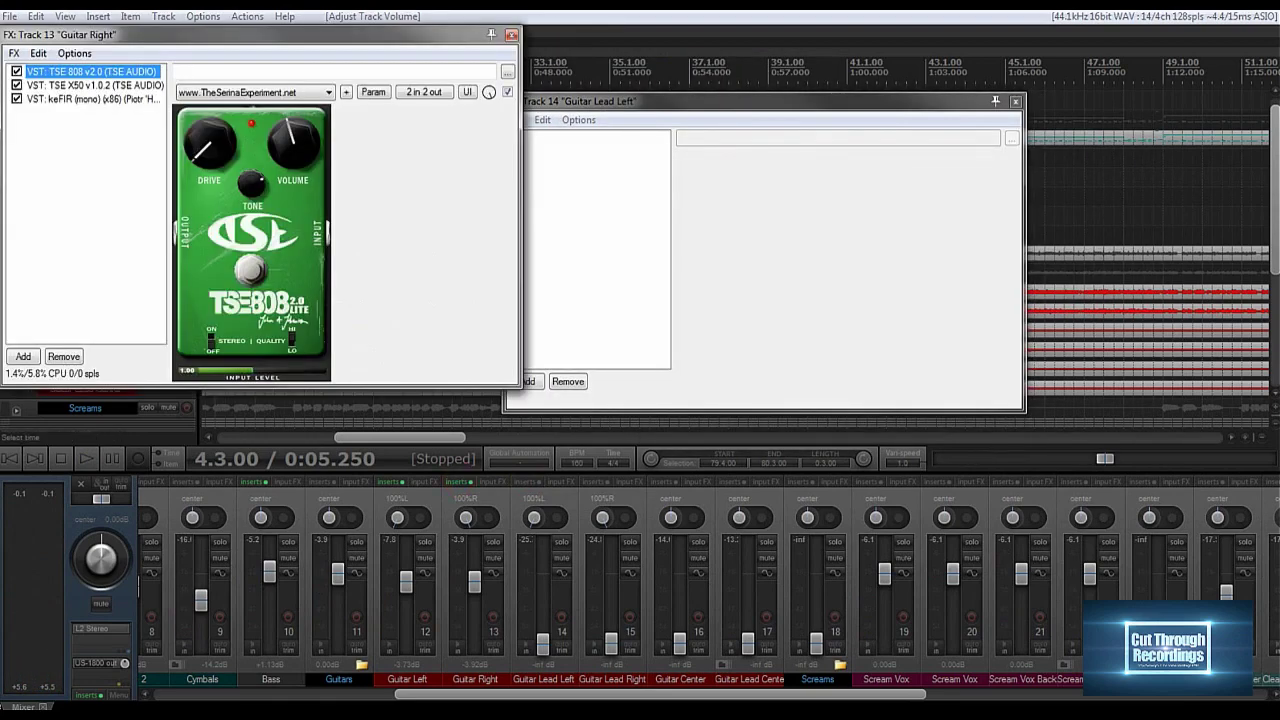
right_click(83, 157)
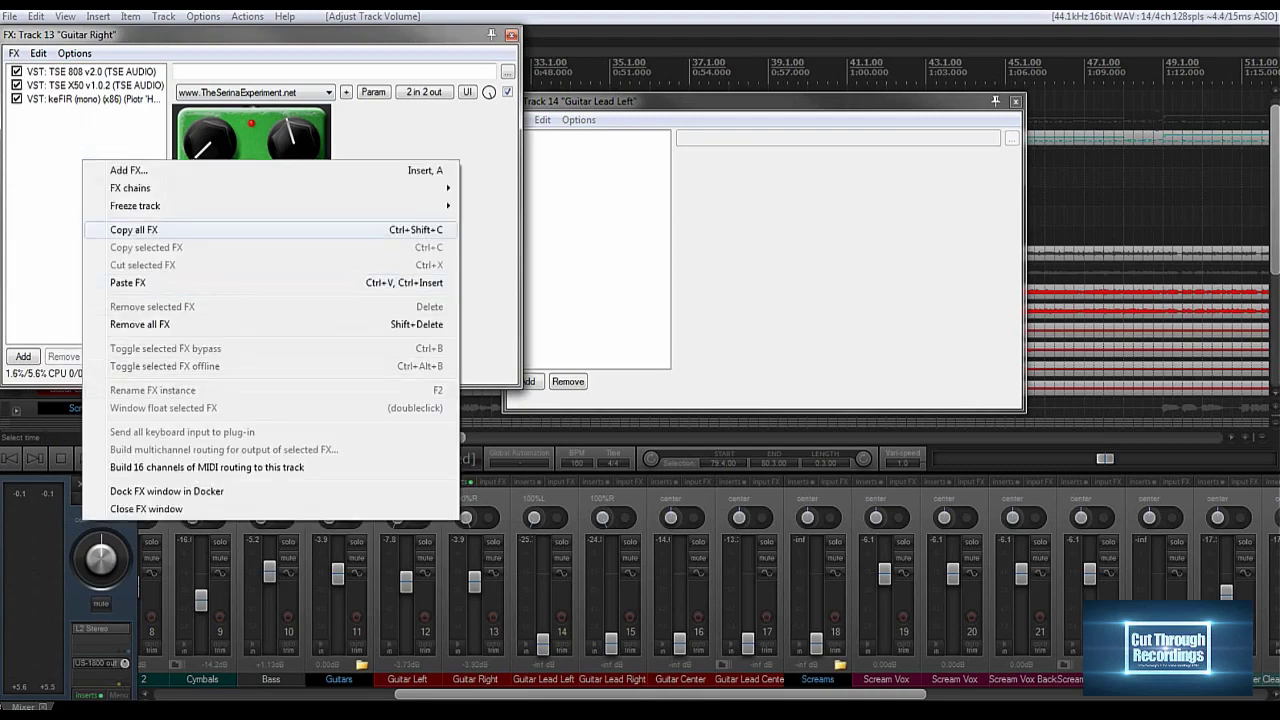
left_click(133, 231)
left_click_drag(666, 101, 478, 27)
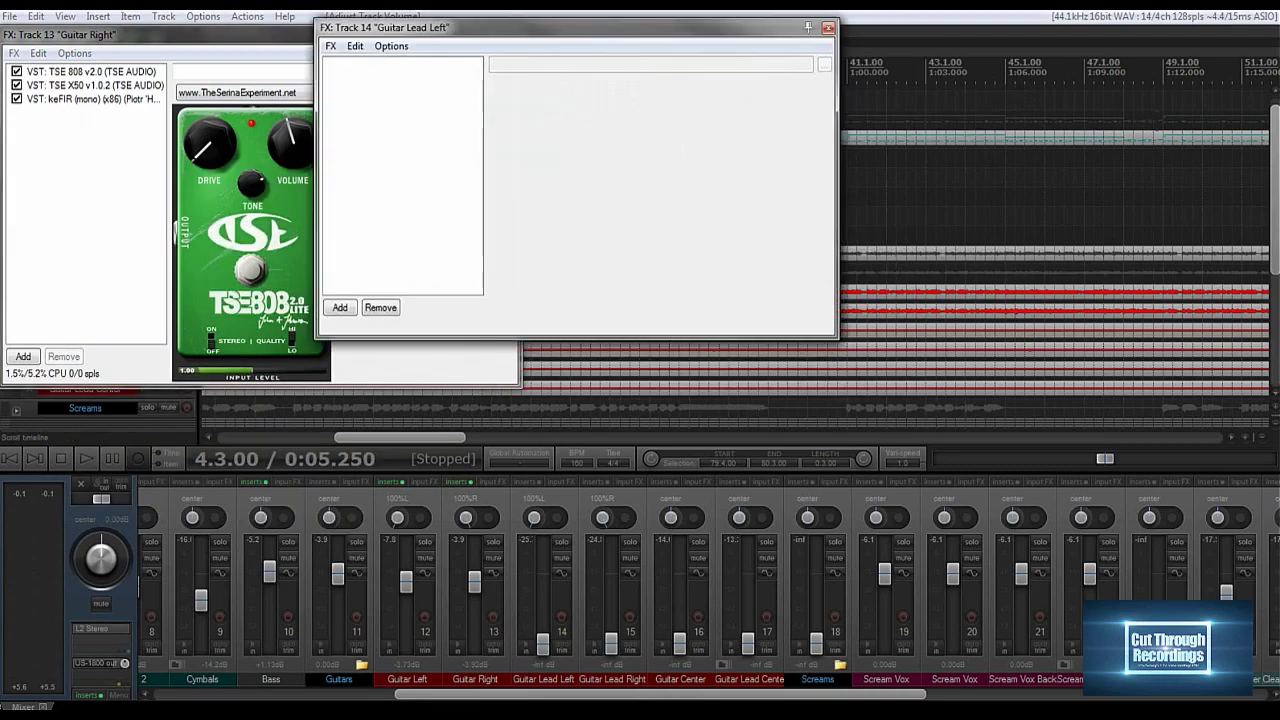
left_click(827, 27)
left_click(512, 35)
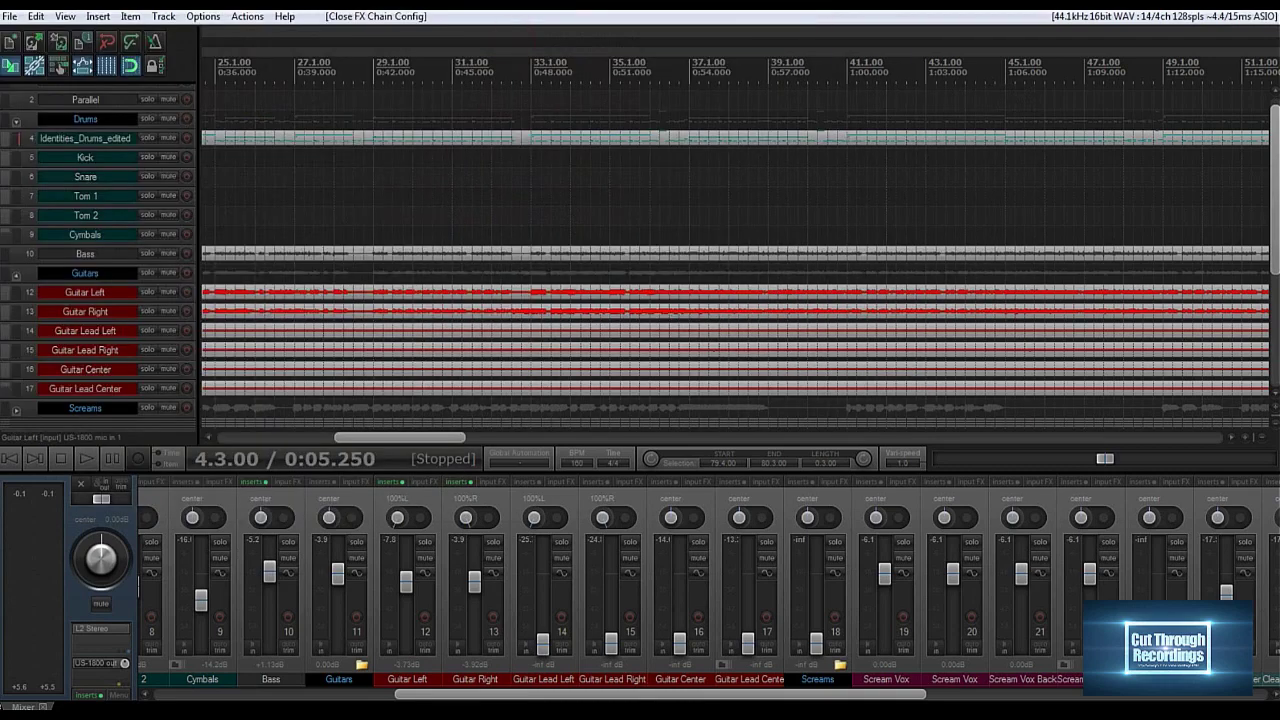
Paste the copied TSE 808, TSE X50 and keFIR chain onto Guitar Lead Left and close its FX chain window.
left_click(520, 482)
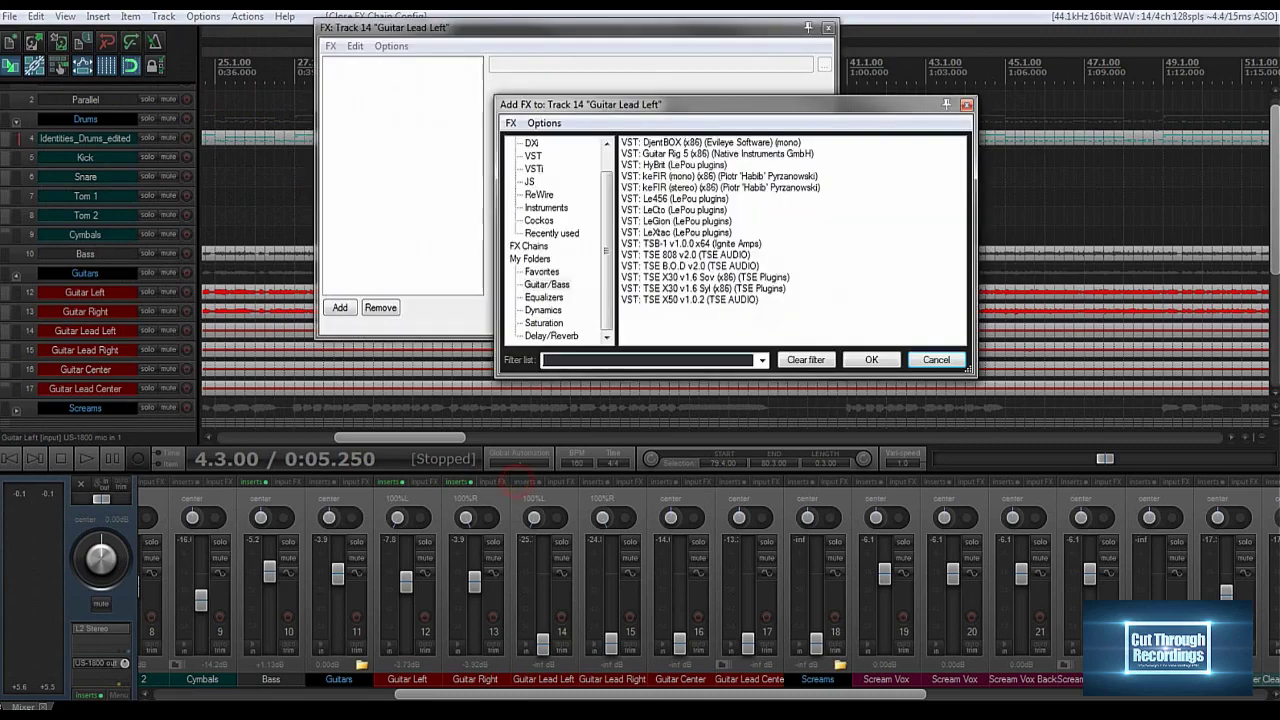
right_click(407, 135)
left_click(460, 258)
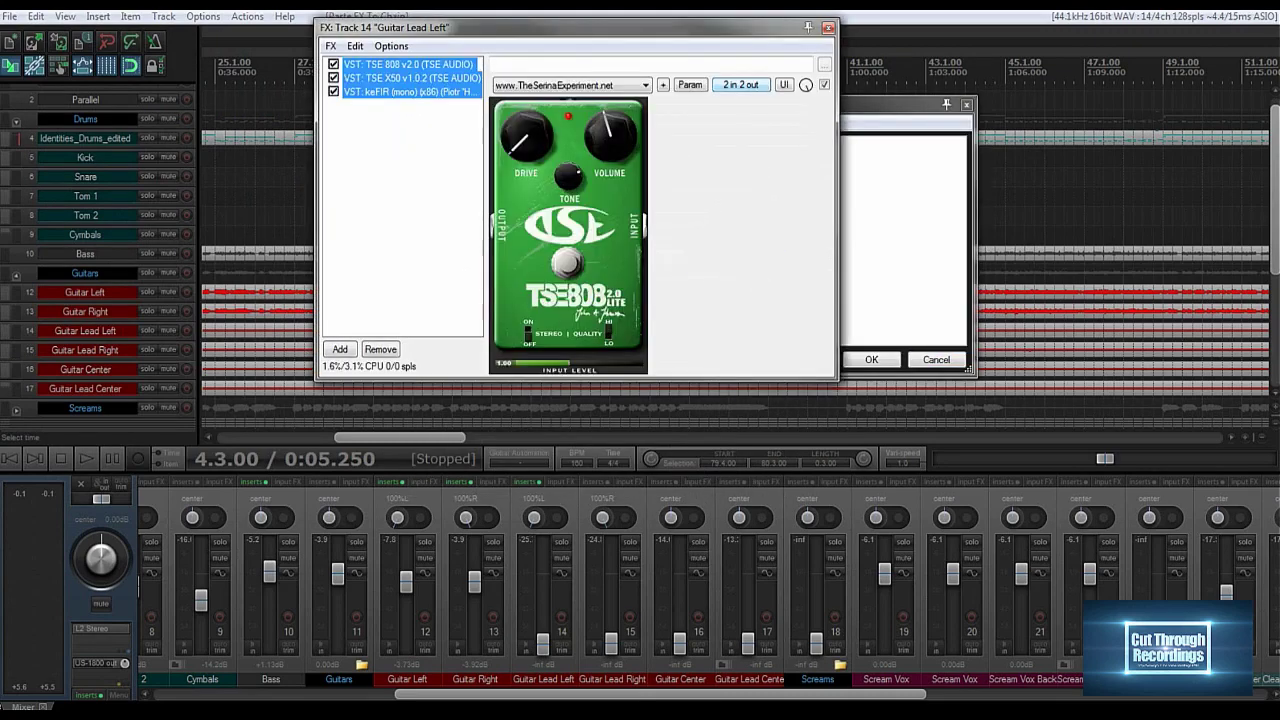
left_click(828, 27)
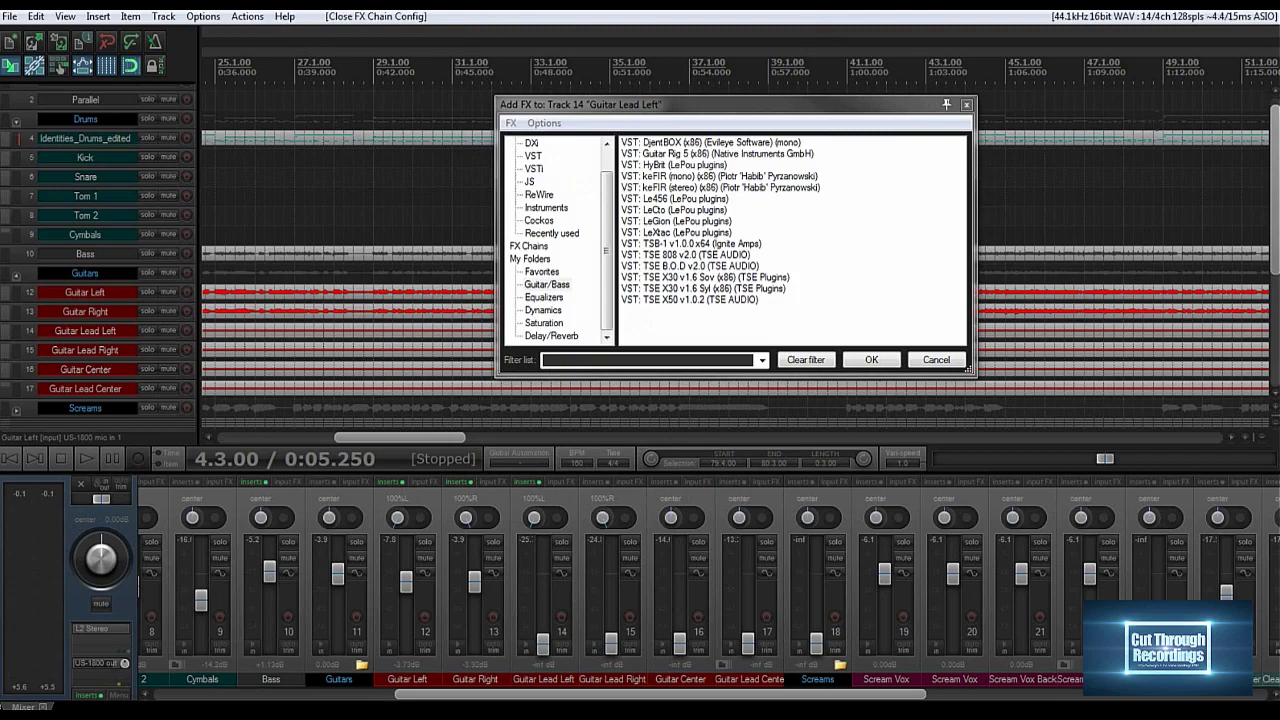
Paste the copied TSE 808, TSE X50 and keFIR chain onto Guitar Lead Right.
left_click(588, 482)
right_click(122, 118)
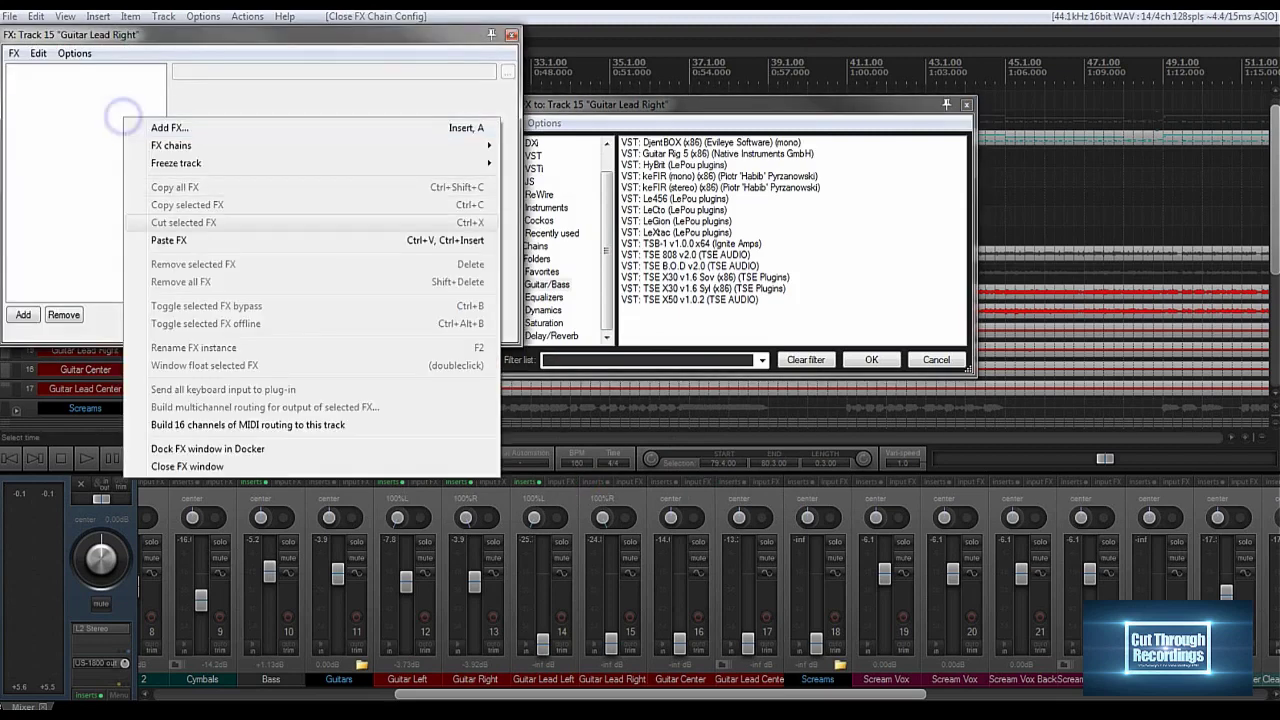
left_click(178, 240)
Paste the copied three-plug-in amp chain onto Guitar Lead Center.
left_click(664, 482)
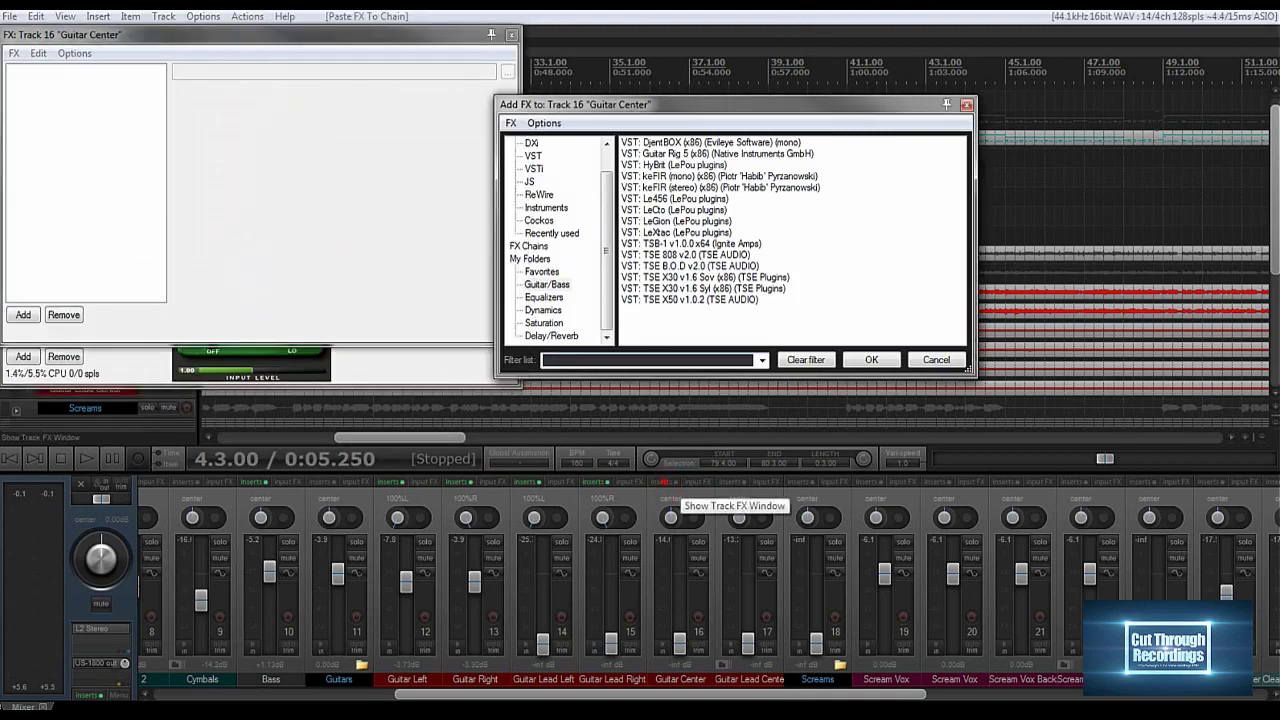
left_click(664, 482)
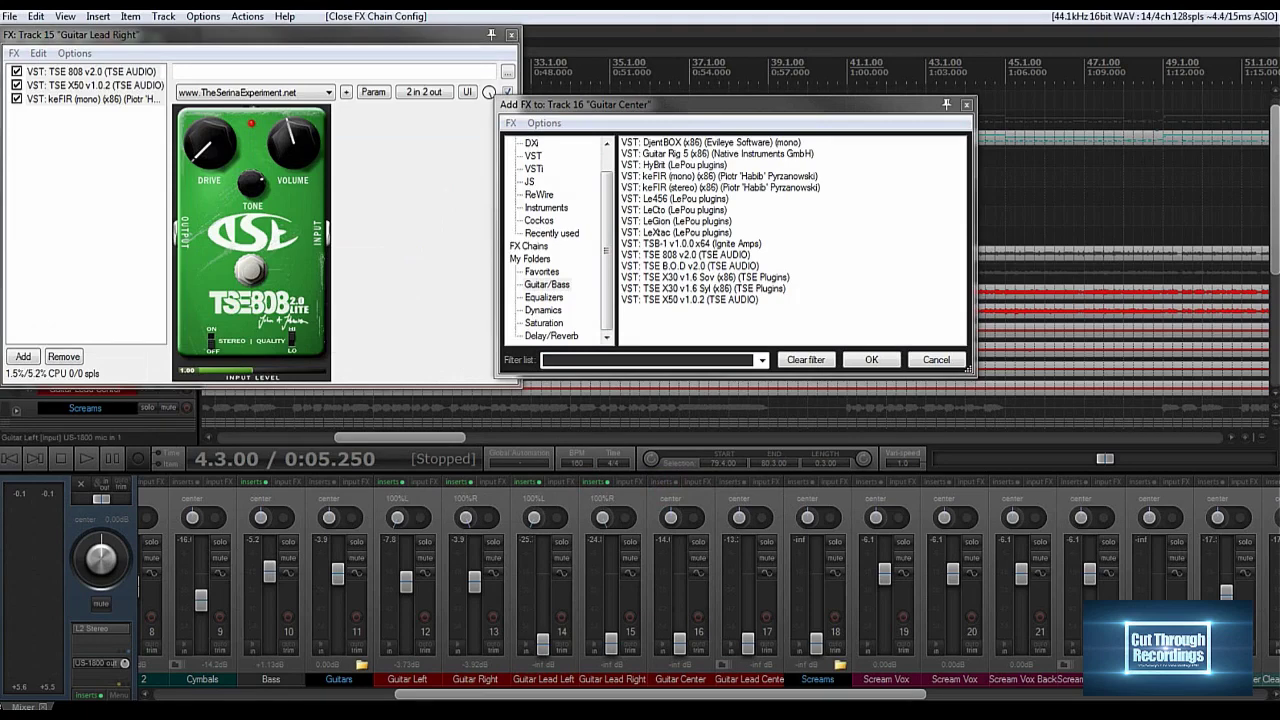
left_click(727, 482)
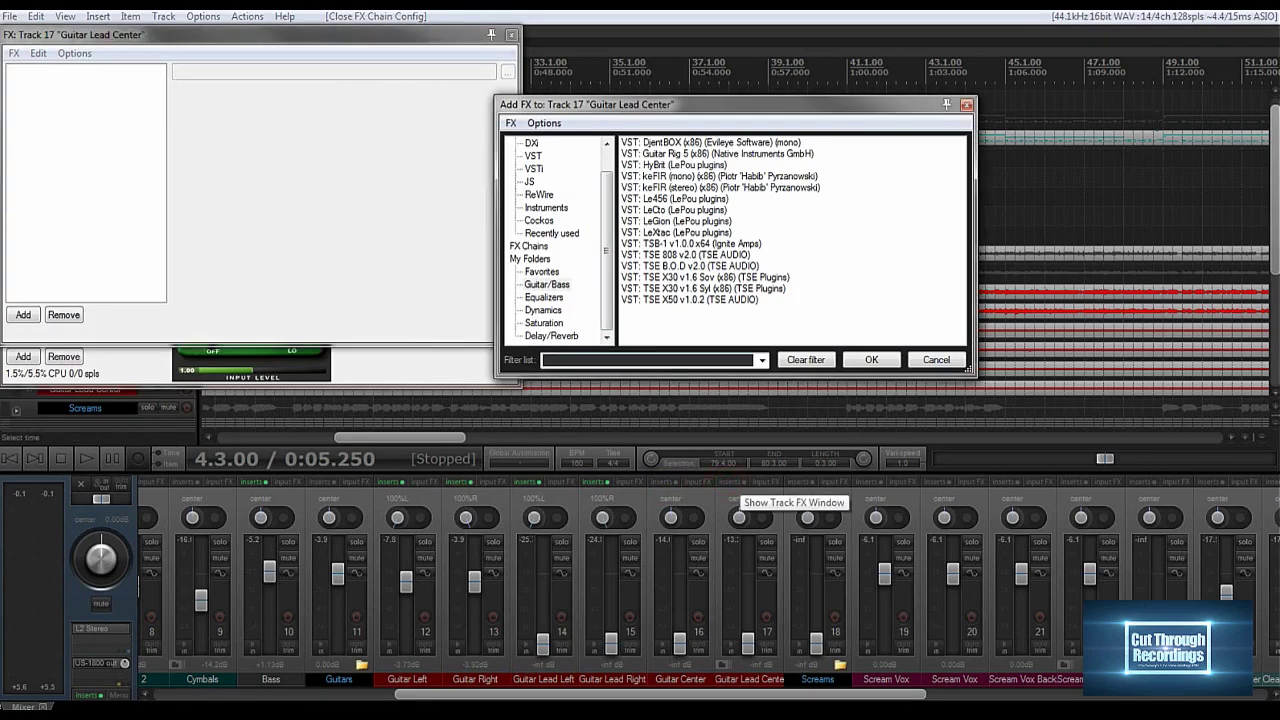
right_click(112, 164)
left_click(170, 288)
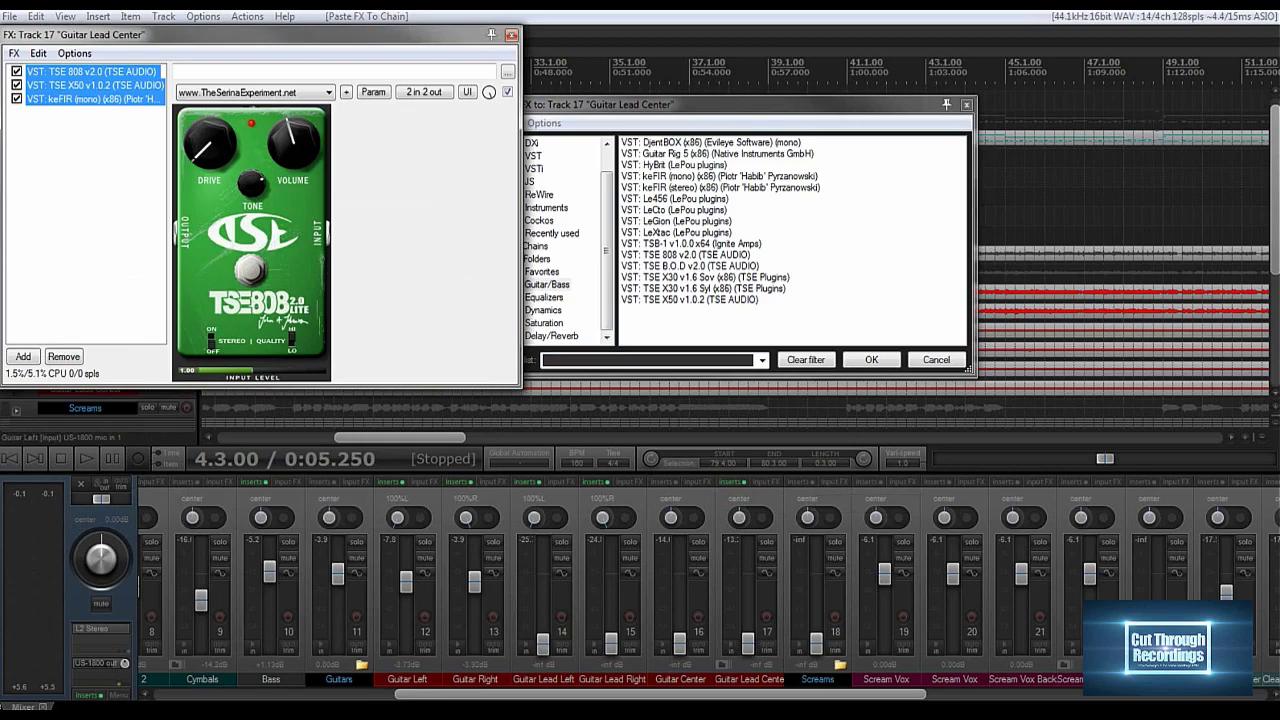
Paste the copied amp chain onto Guitar Center and close the plug-in browser and all open FX chain windows.
left_click(667, 483)
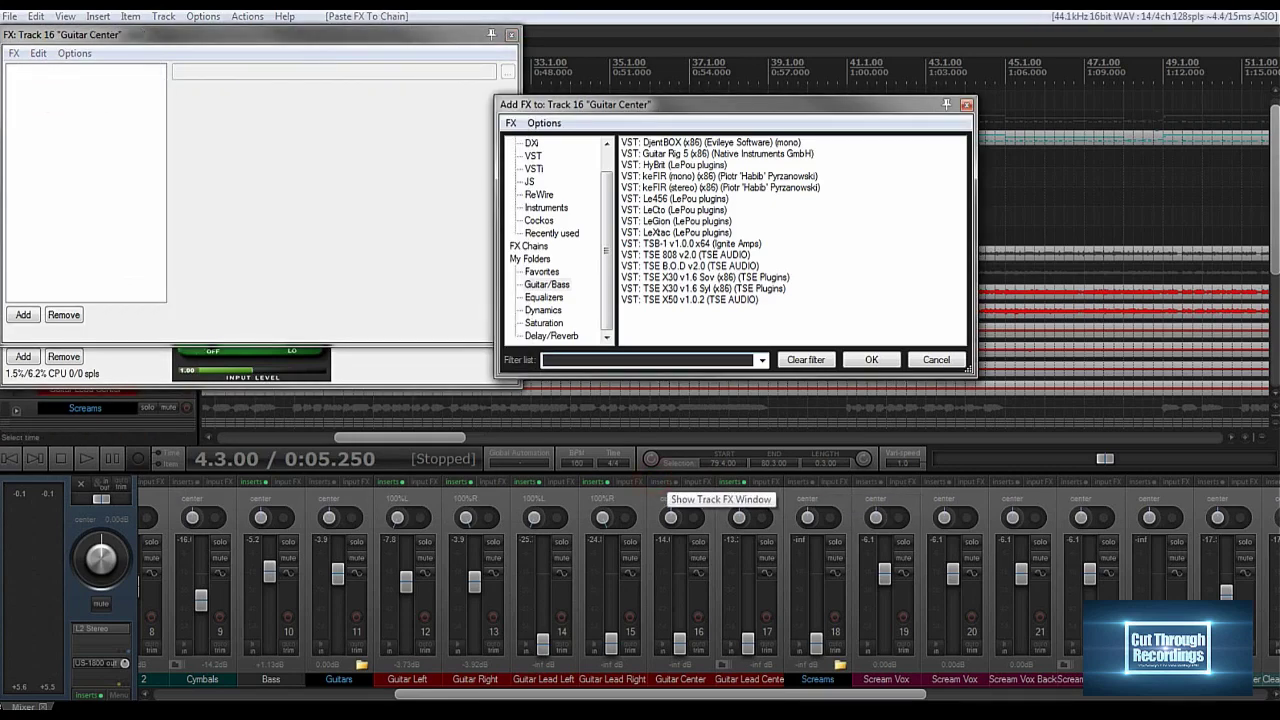
right_click(50, 111)
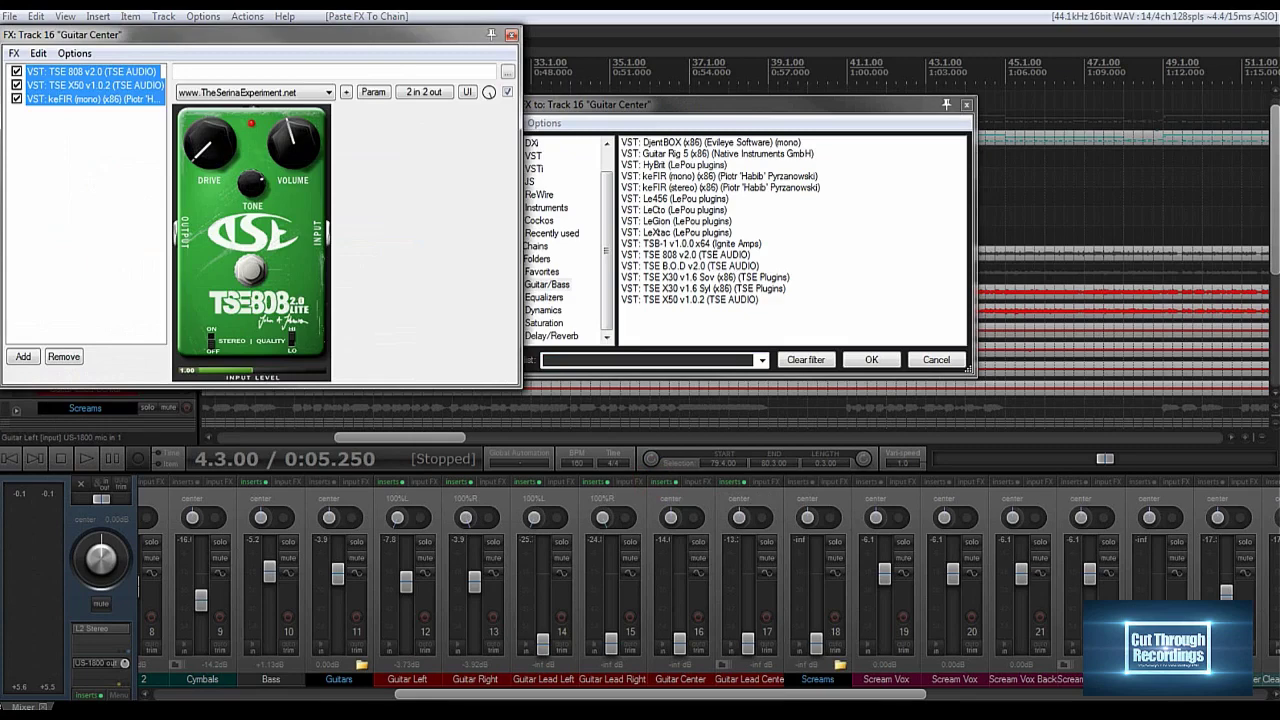
left_click(967, 104)
left_click(511, 35)
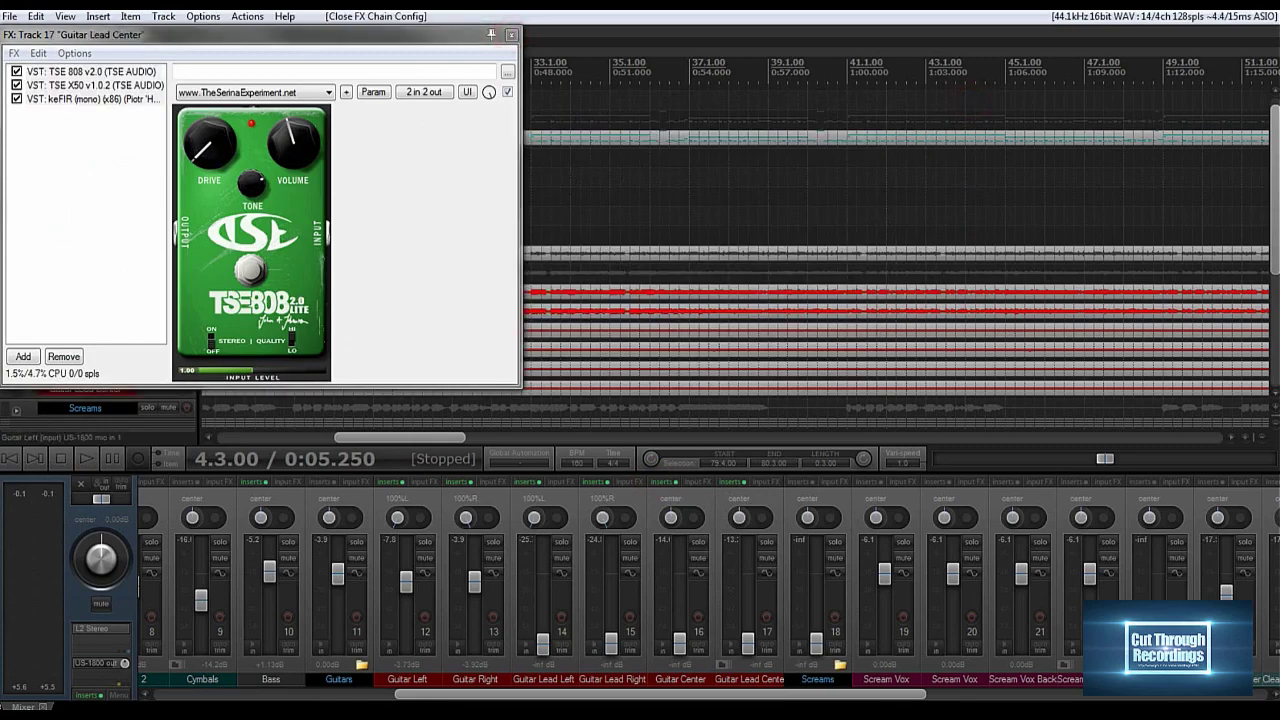
key("space")
left_click(512, 35)
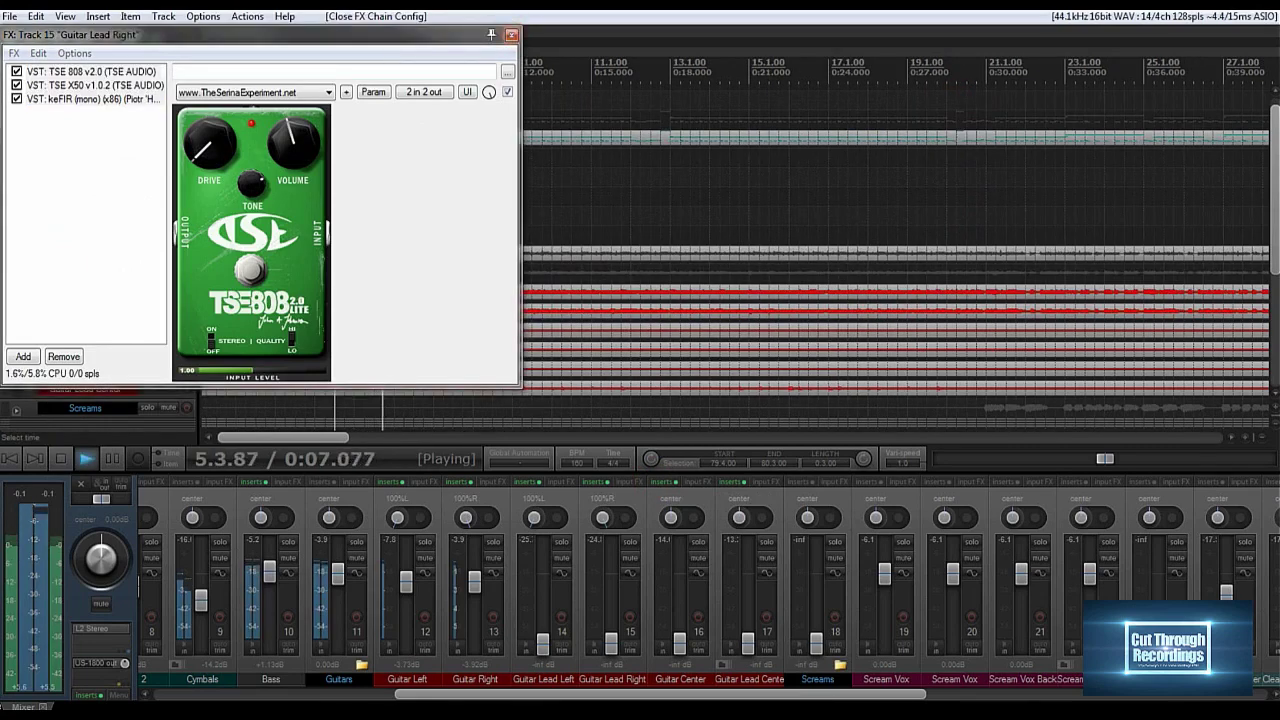
left_click(511, 35)
key("space")
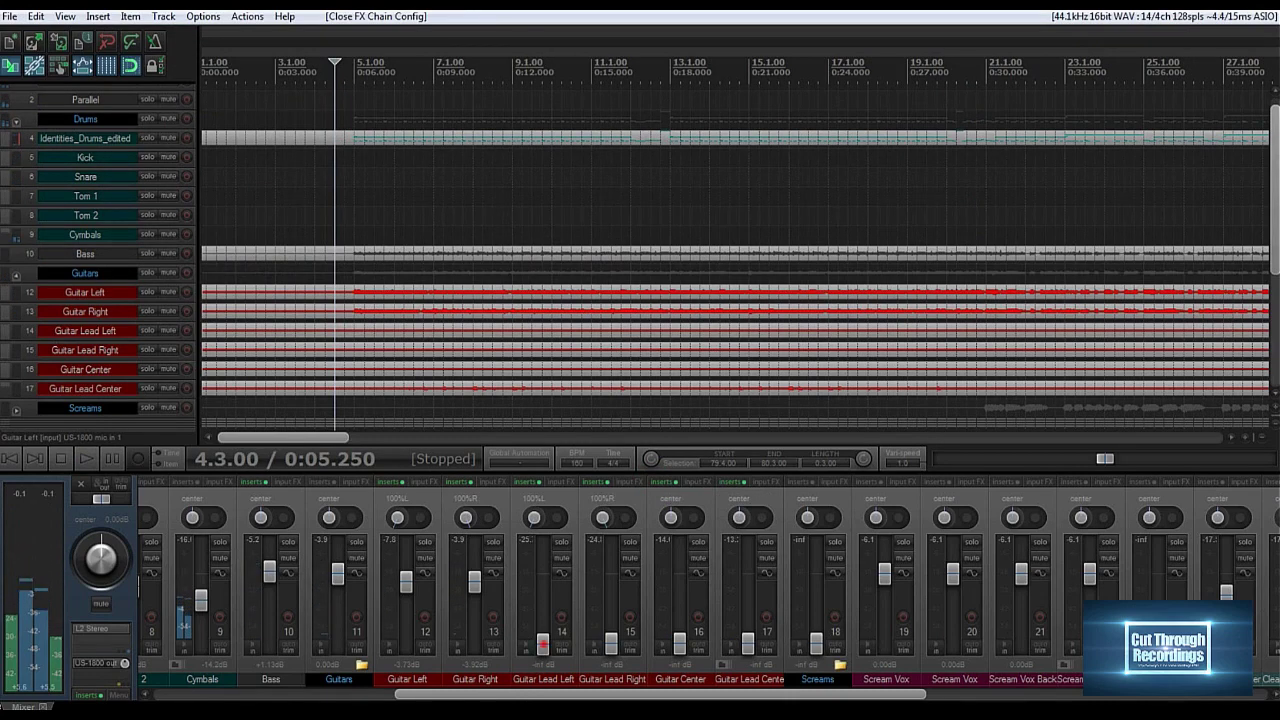
Reset the Guitar Lead Left, Guitar Lead Right, Guitar Center and Guitar Lead Center volumes to 0 dB, and lower Guitar Lead Center during playback.
double_click(542, 641)
double_click(611, 639)
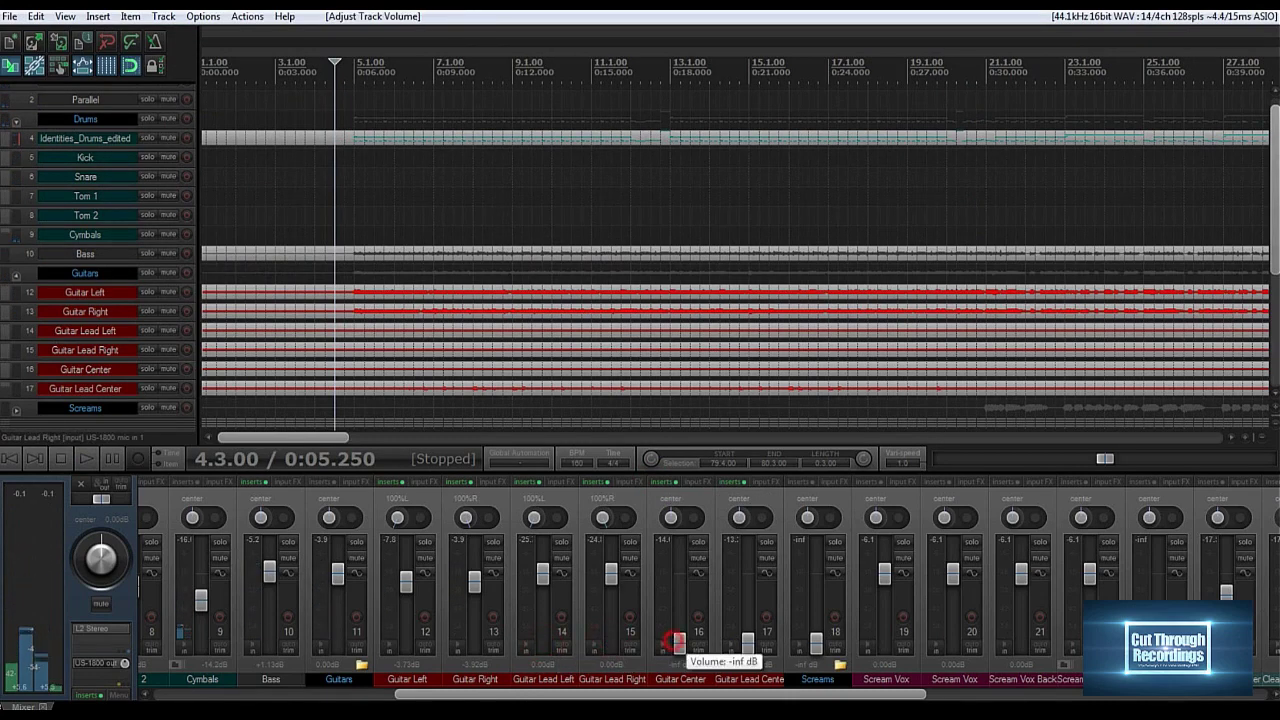
double_click(675, 641)
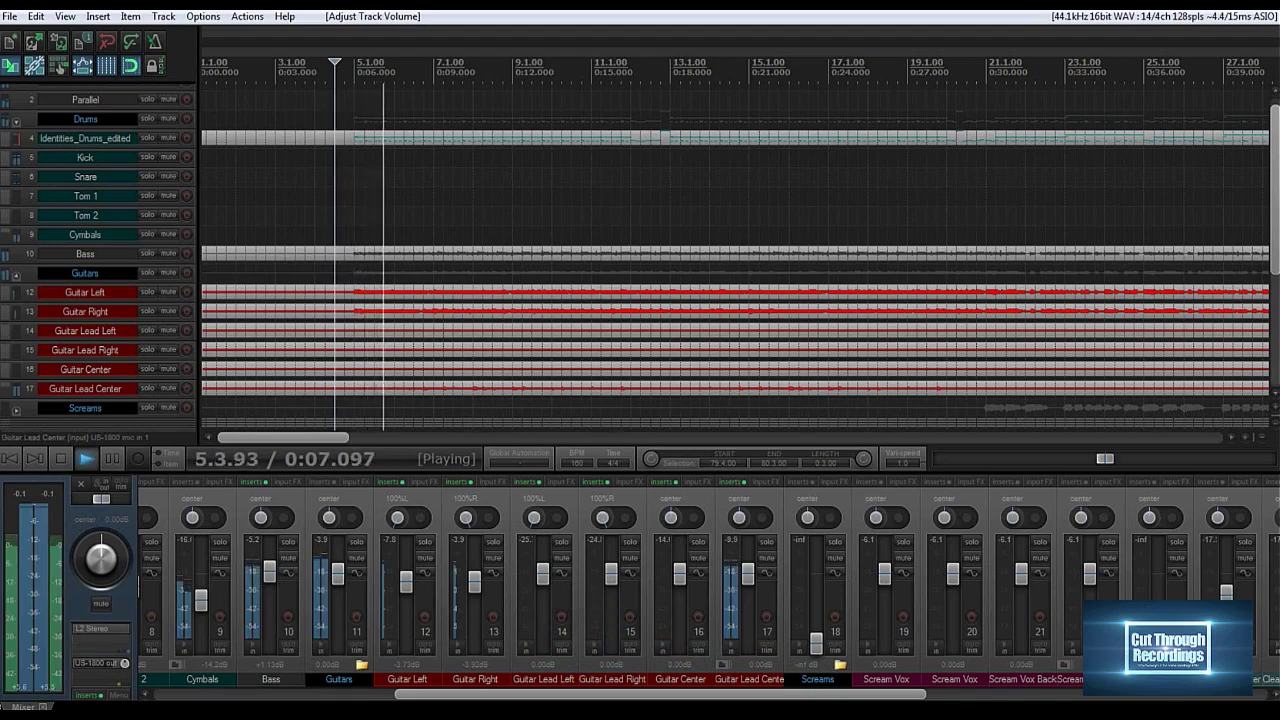
left_click_drag(747, 574, 679, 574)
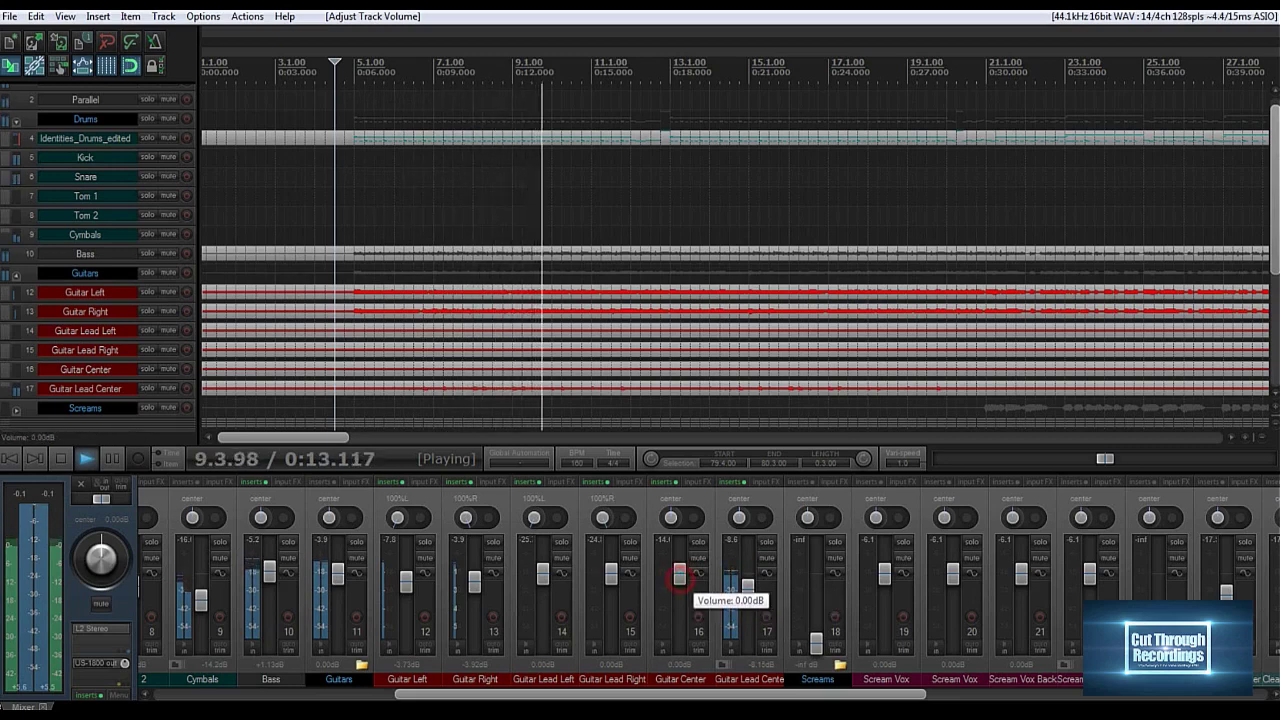
Add Twin Delay from the Delay/Reverb plug-ins to the end of the Guitar Lead Center FX chain.
left_click(738, 483)
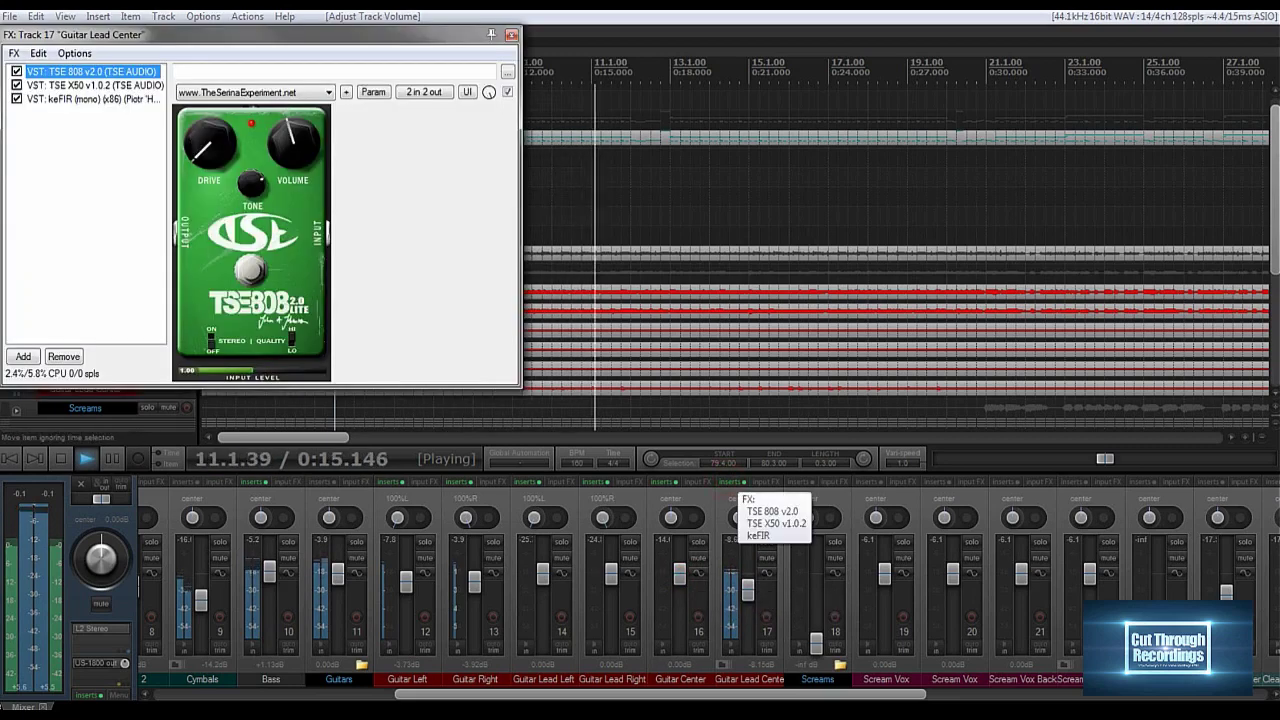
left_click_drag(250, 34, 722, 137)
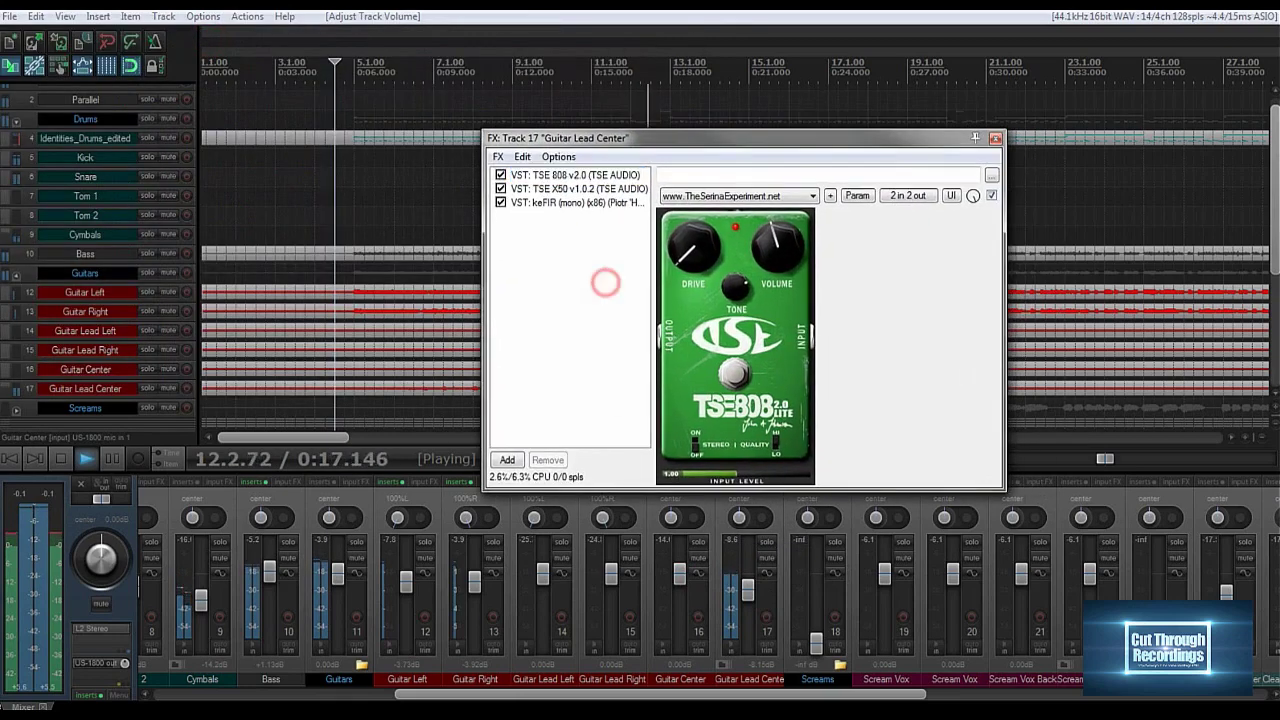
left_click(507, 459)
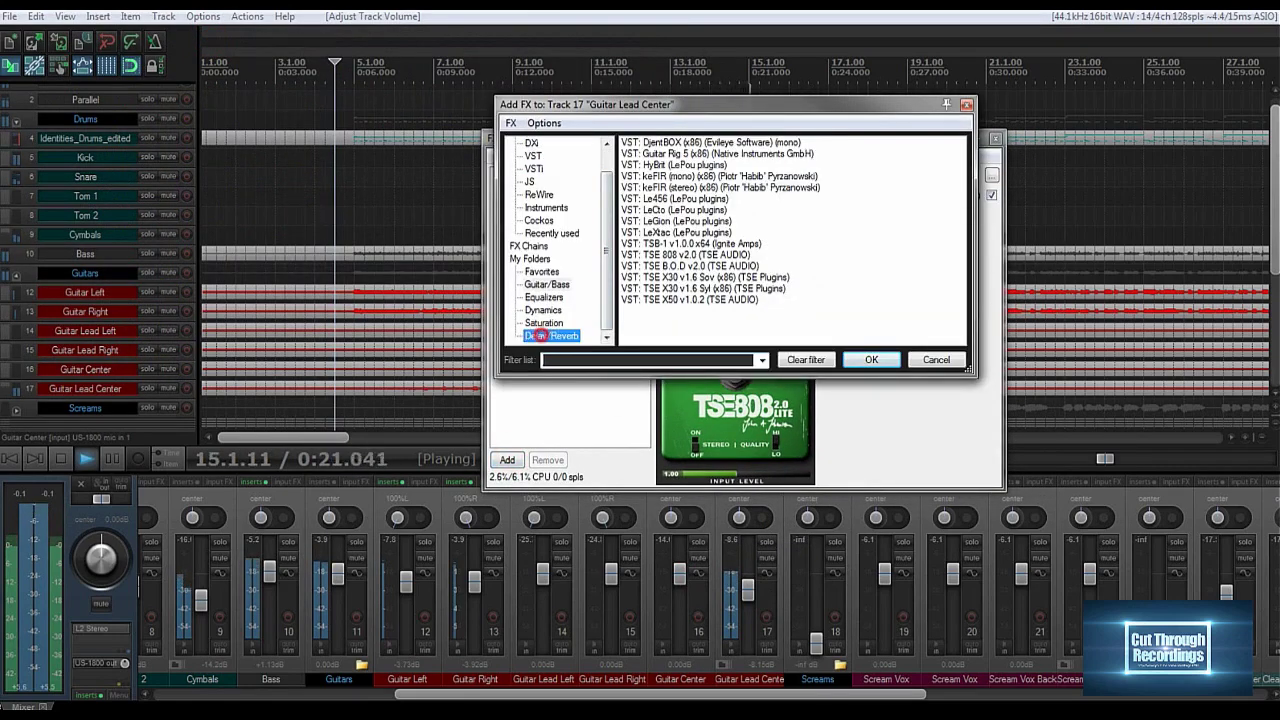
left_click(540, 336)
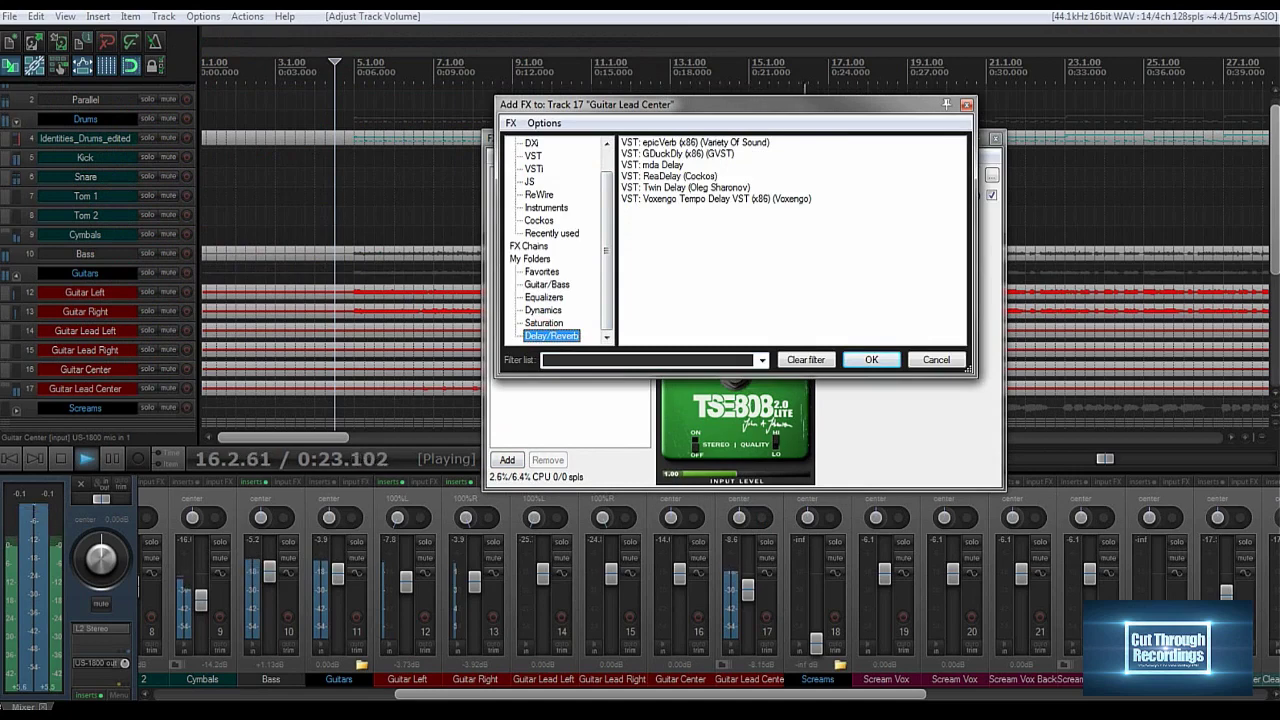
left_click(491, 70)
key("space")
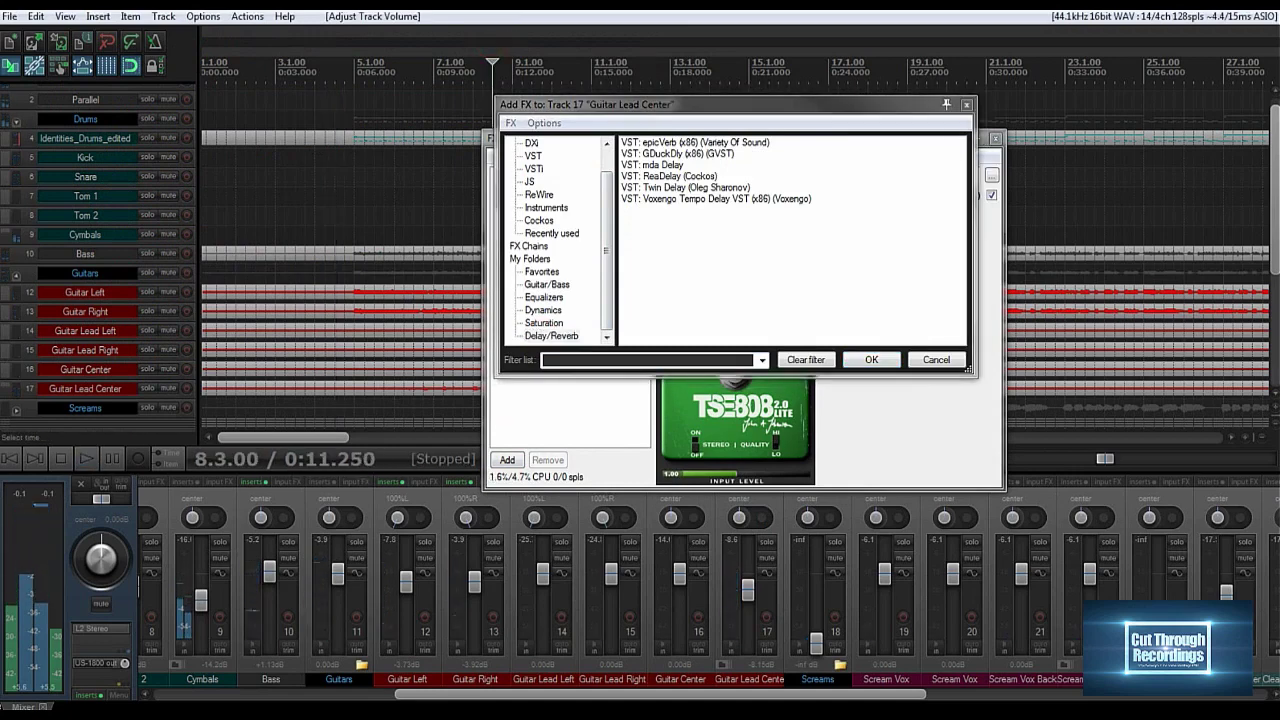
double_click(687, 187)
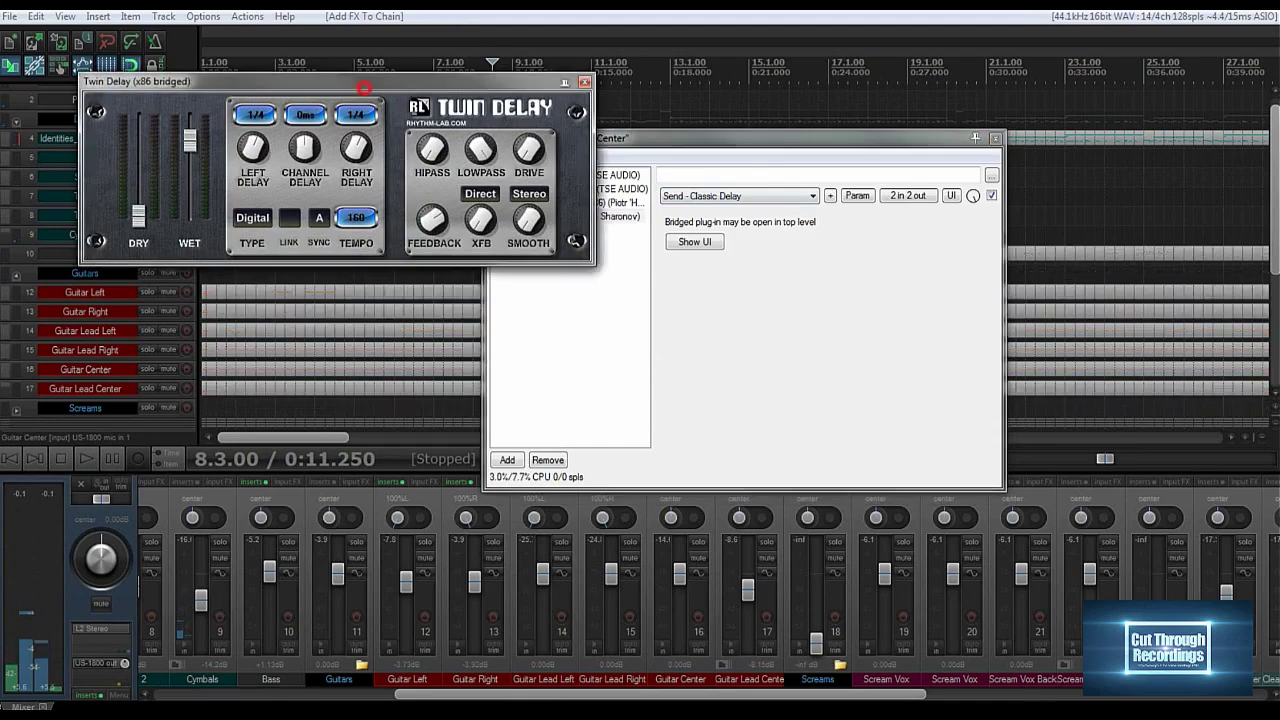
Set Twin Delay's right delay to 3/8, raise its dry level to maximum, and close the Guitar Lead Center FX chain window.
left_click_drag(363, 88, 843, 174)
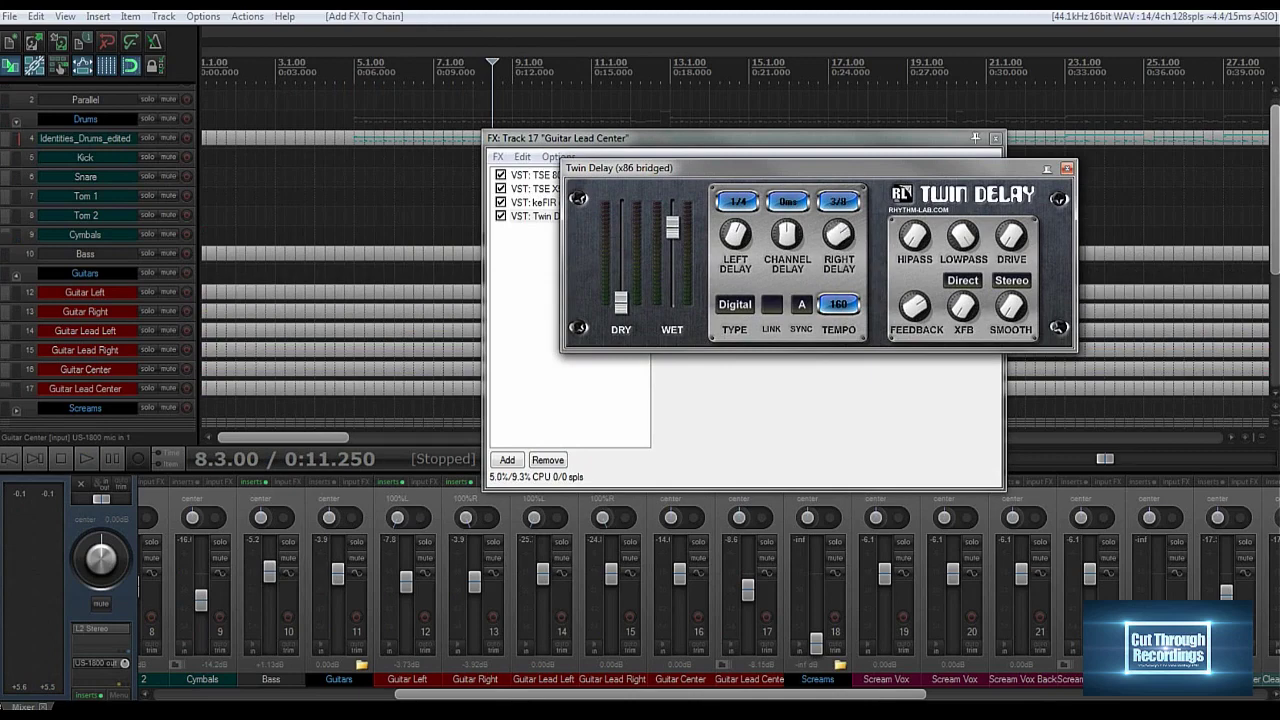
left_click_drag(785, 170, 775, 200)
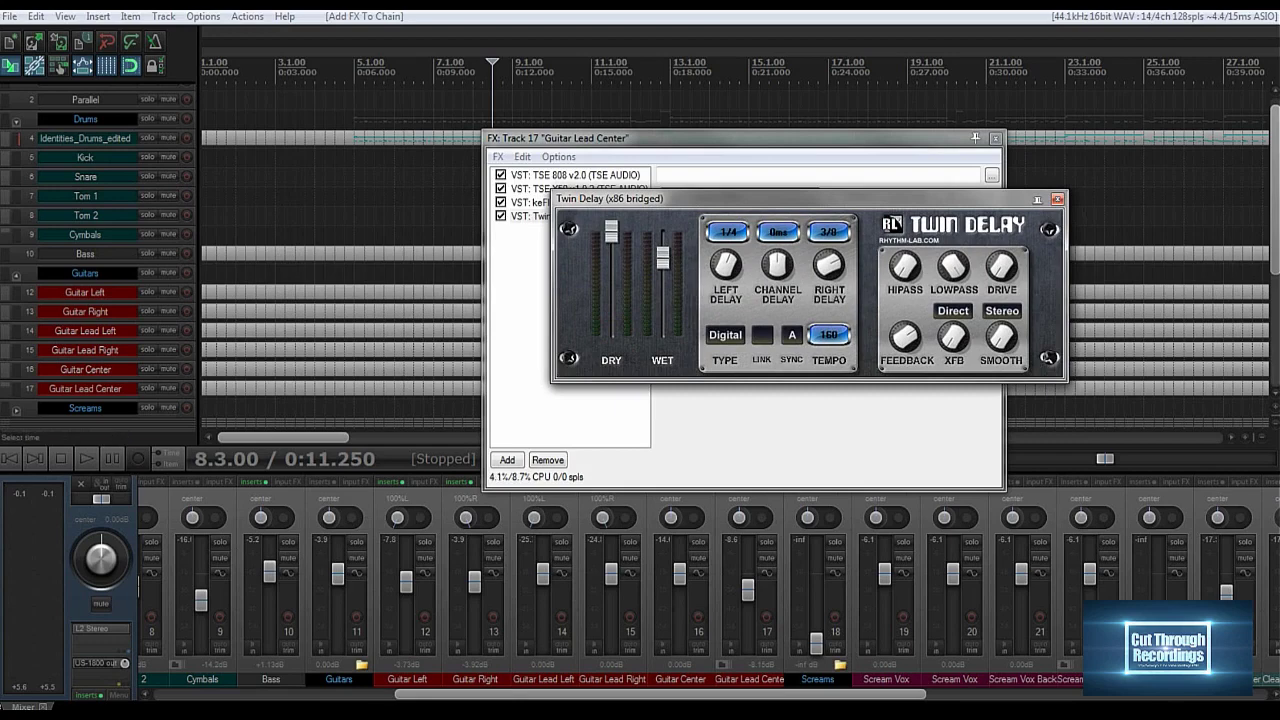
left_click(995, 139)
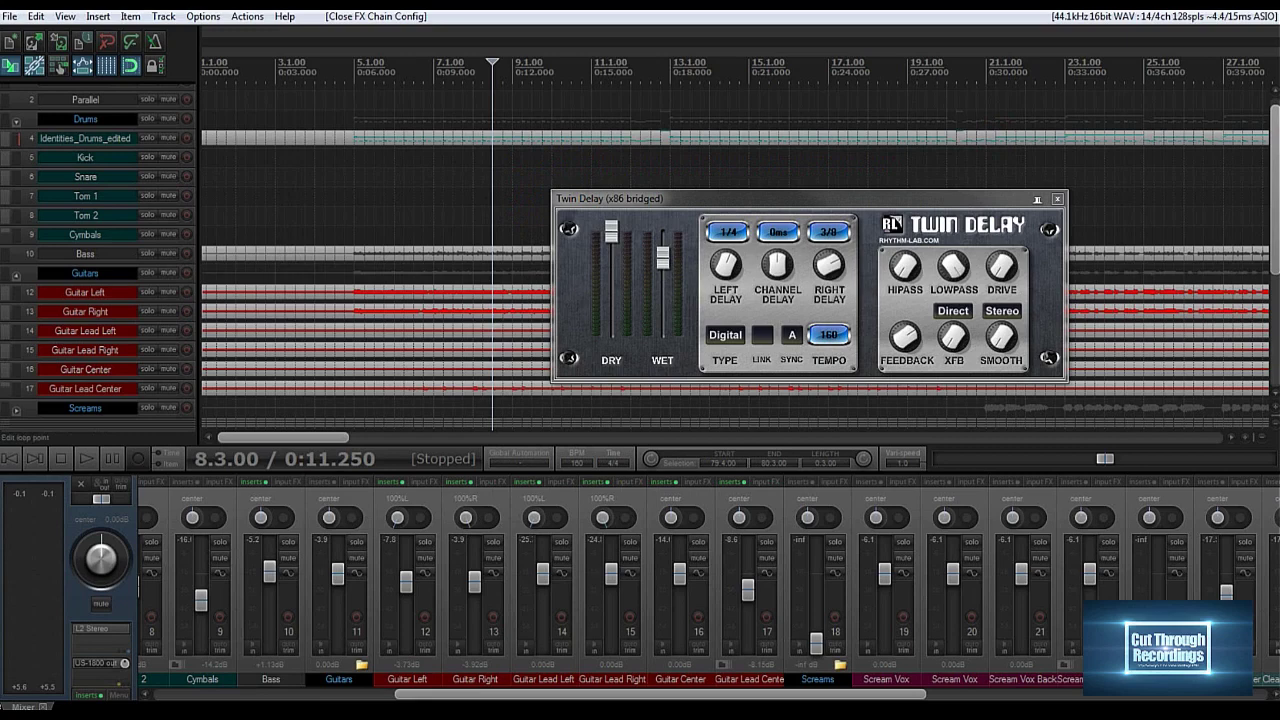
While playing from 4.4.00, set Twin Delay's wet level to -1.7 dB, lower Guitar Lead Center to about -12 dB, and close the delay.
left_click(342, 72)
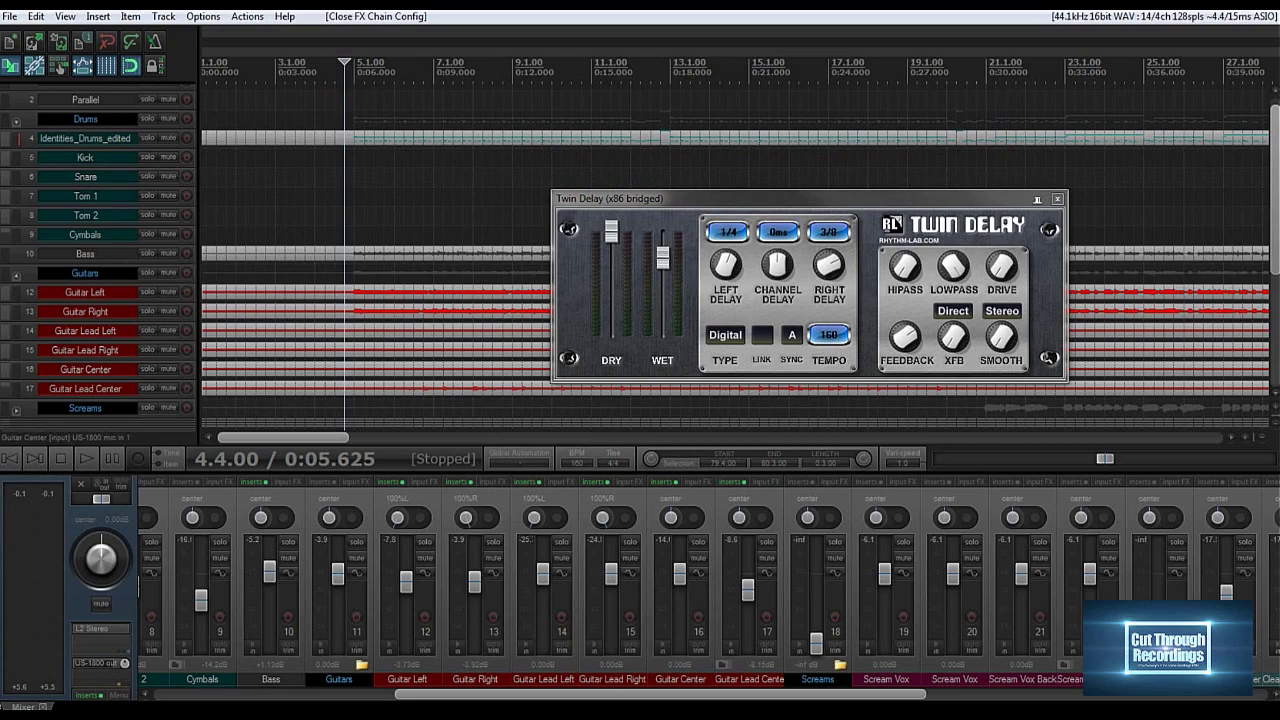
key("space")
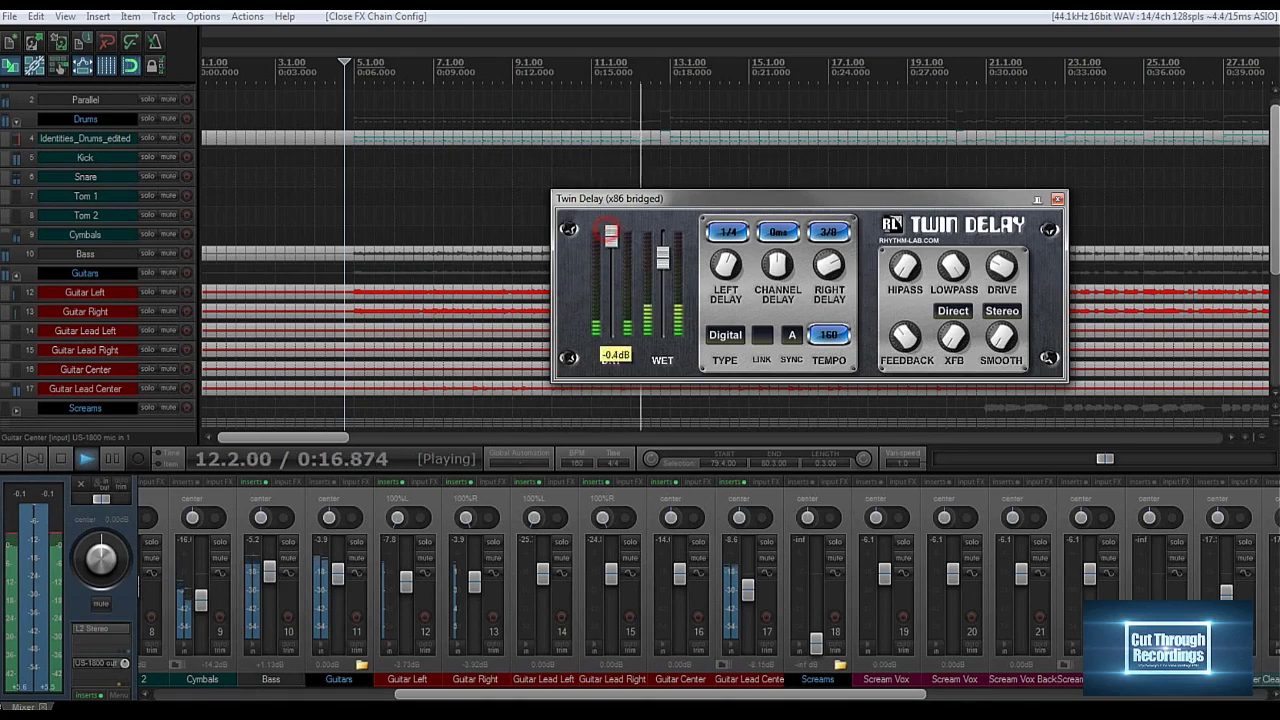
left_click_drag(661, 260, 662, 243)
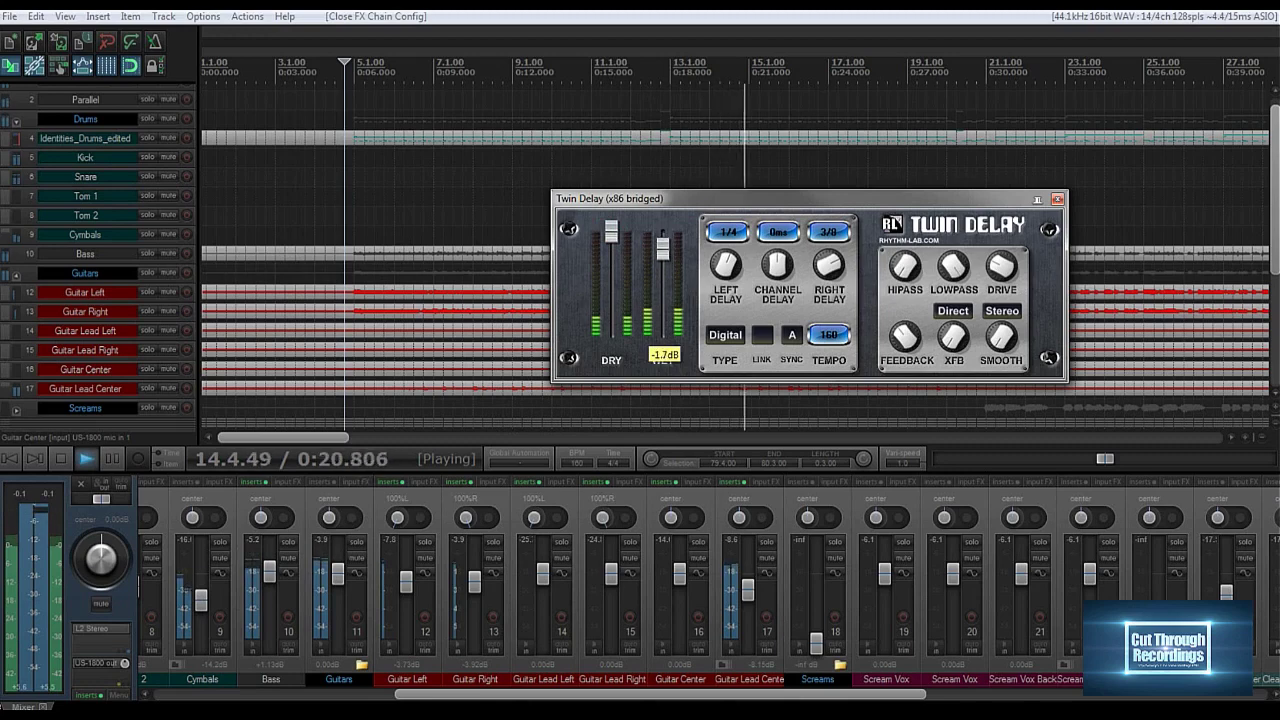
left_click_drag(747, 589, 747, 597)
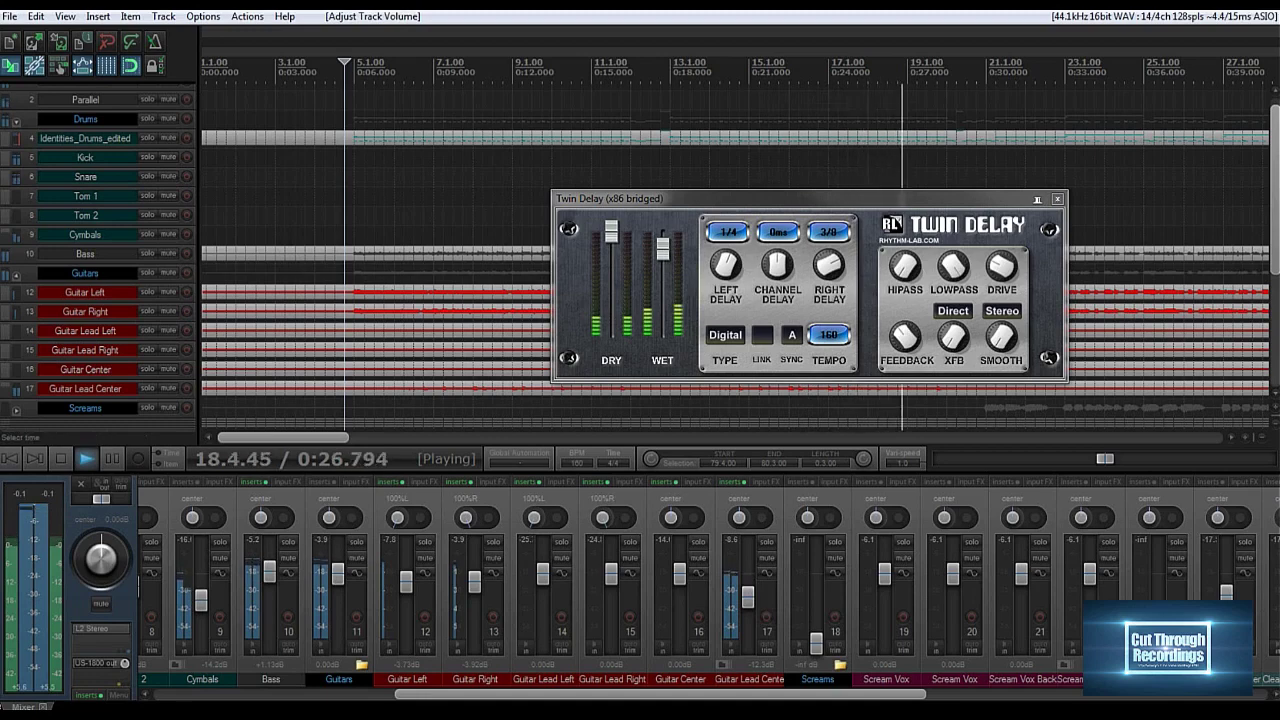
left_click(1057, 199)
Open the Guitar Left FX chain and bring up the plug-in browser for adding another effect.
scroll(735, 257, "down", 5)
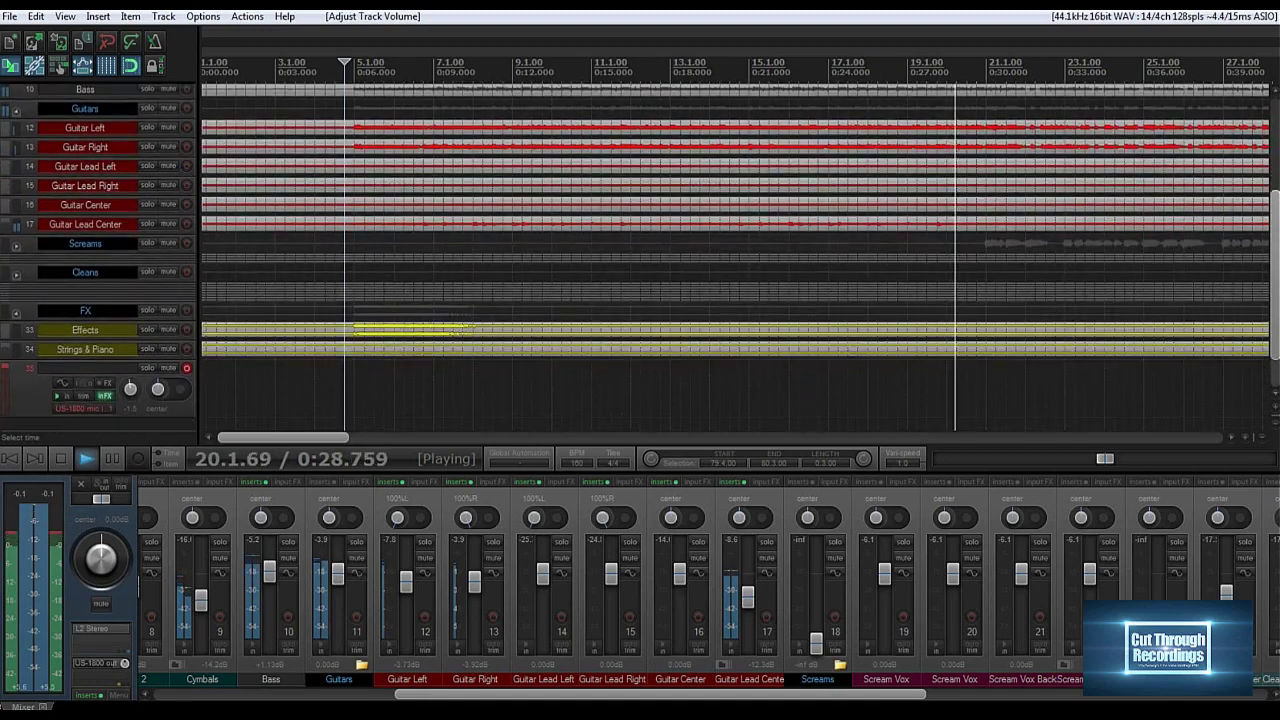
scroll(735, 257, "up", 2)
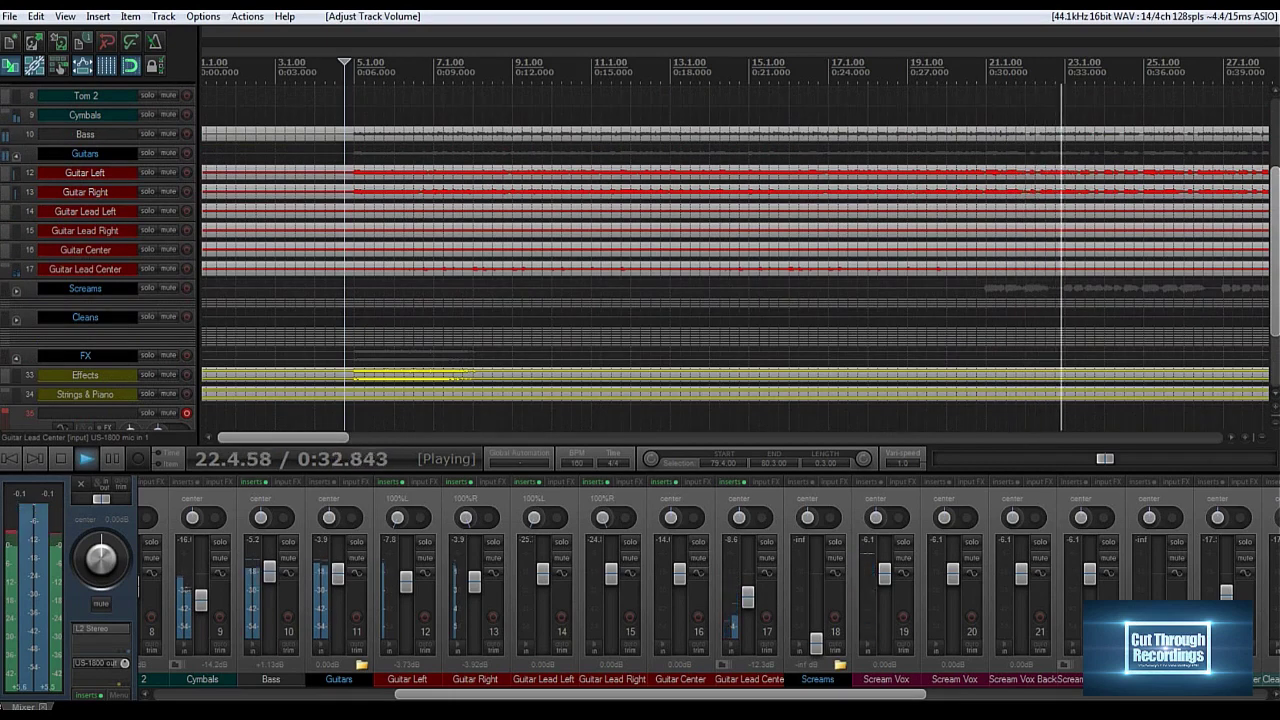
mouse_move(246, 437)
left_mouse_down()
mouse_move(364, 437)
mouse_move(313, 437)
mouse_move(327, 437)
left_mouse_up()
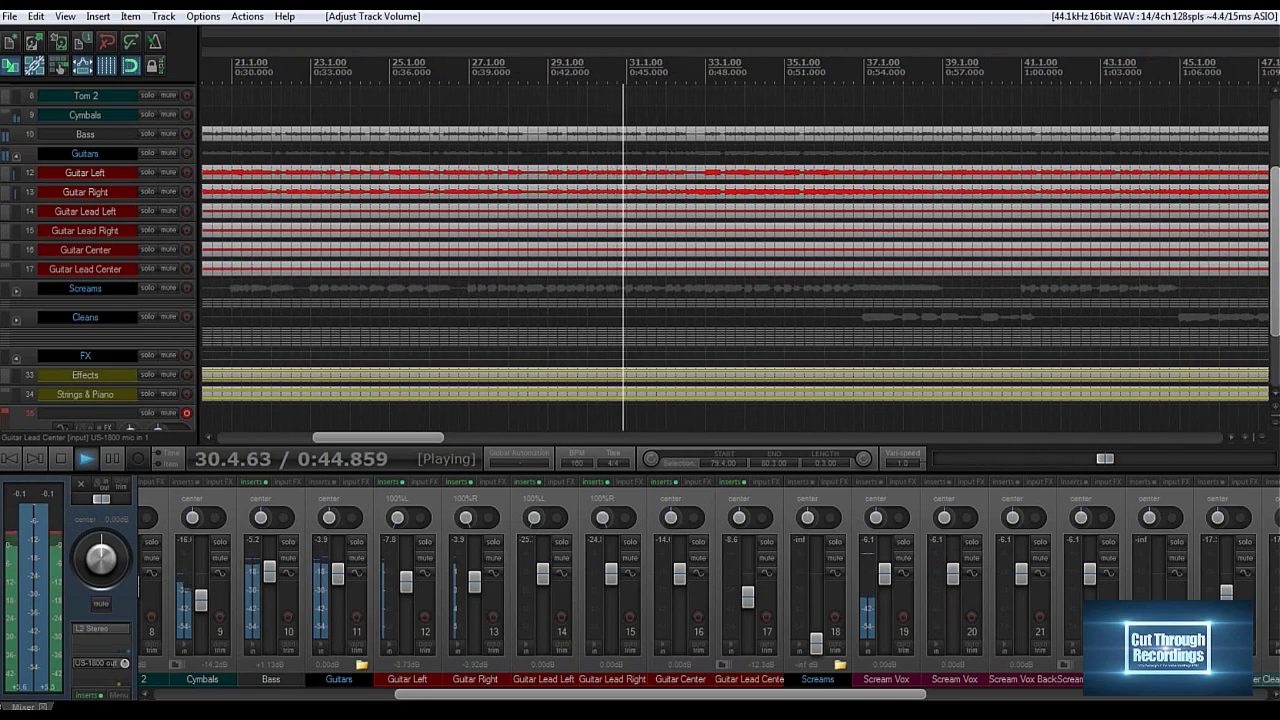
left_click(385, 487)
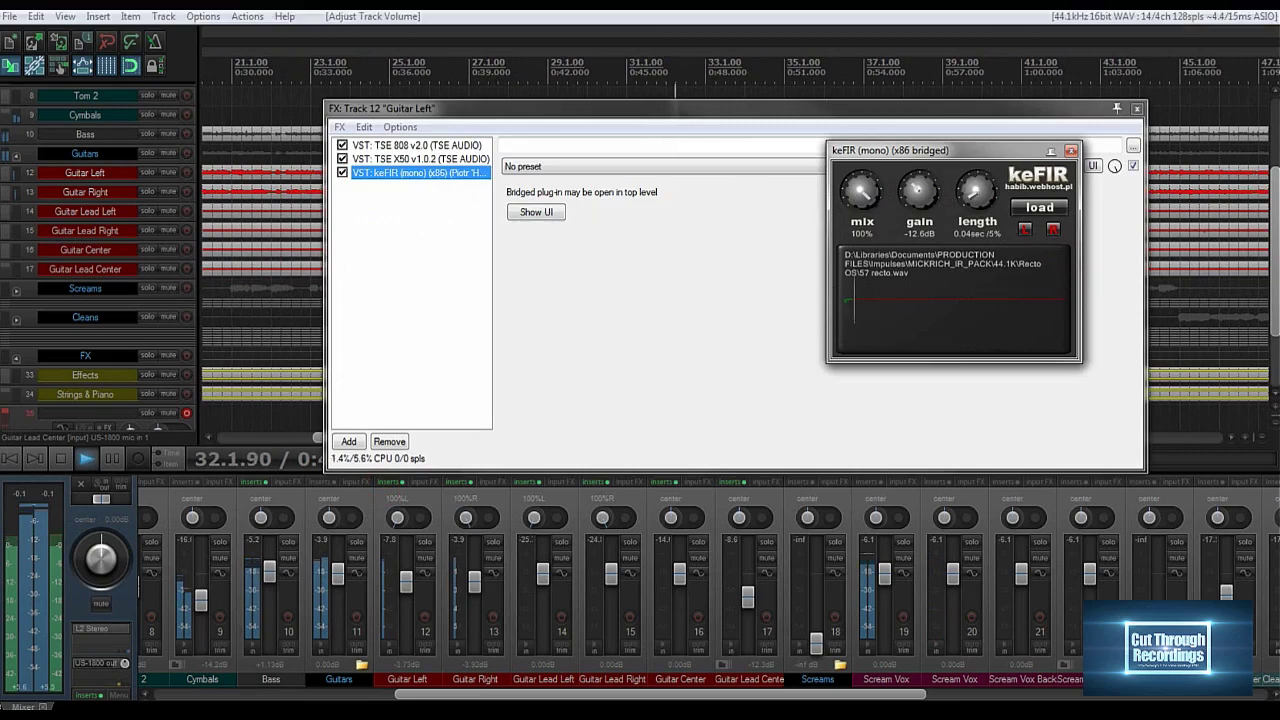
left_click(380, 246)
left_click(345, 441)
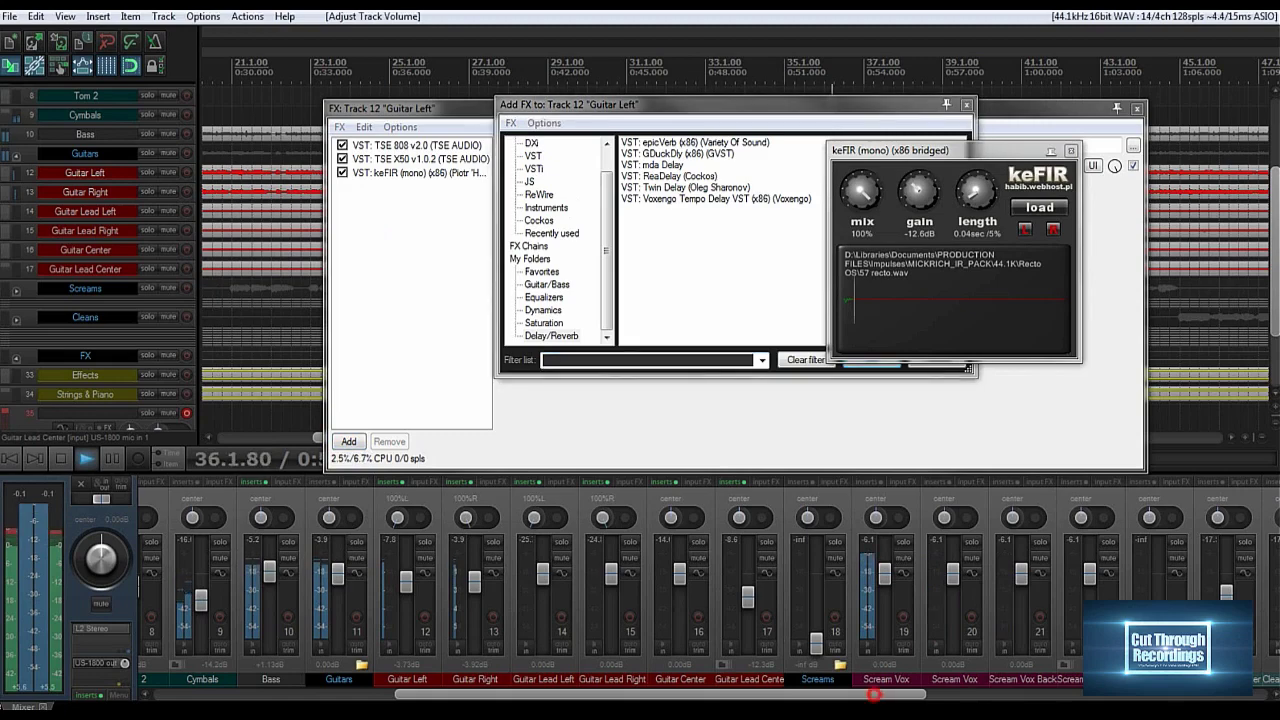
Select Guitar Lead Left and Guitar Lead Right in the mixer and lower their volumes together during playback.
left_click_drag(873, 693, 1216, 693)
left_click_drag(1247, 577, 1247, 571)
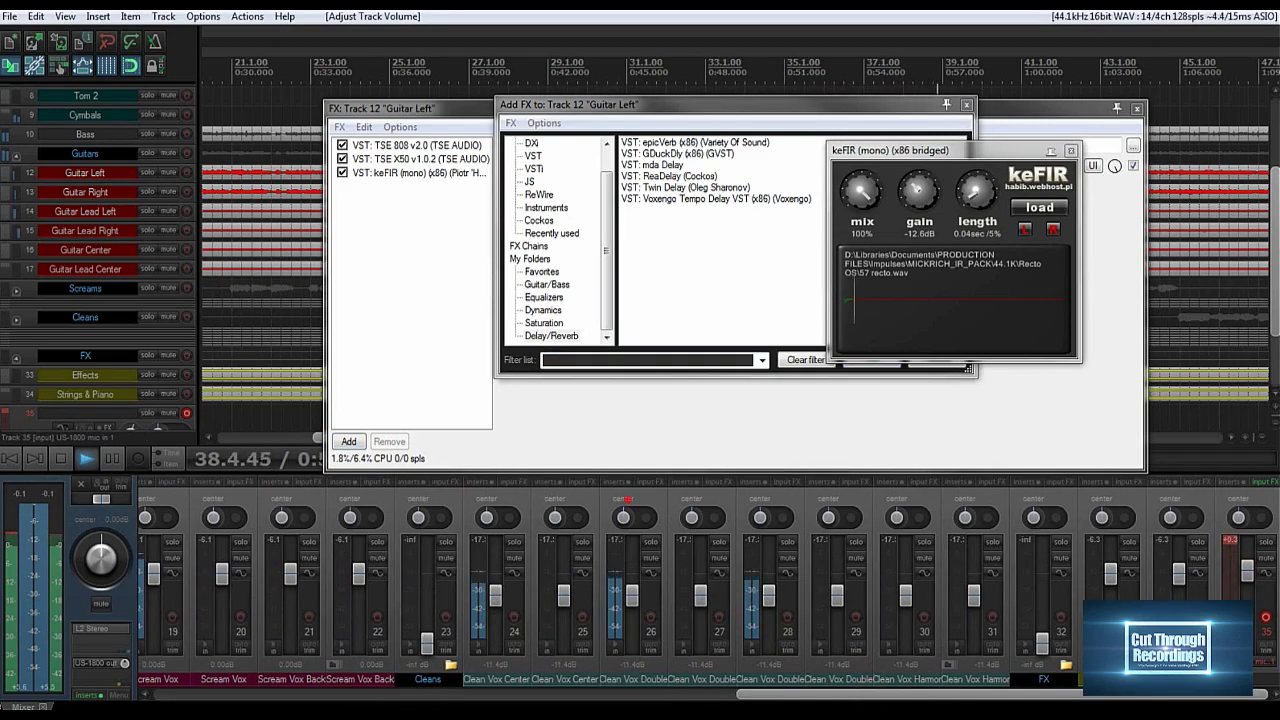
left_click(625, 517)
left_click_drag(806, 694, 222, 694)
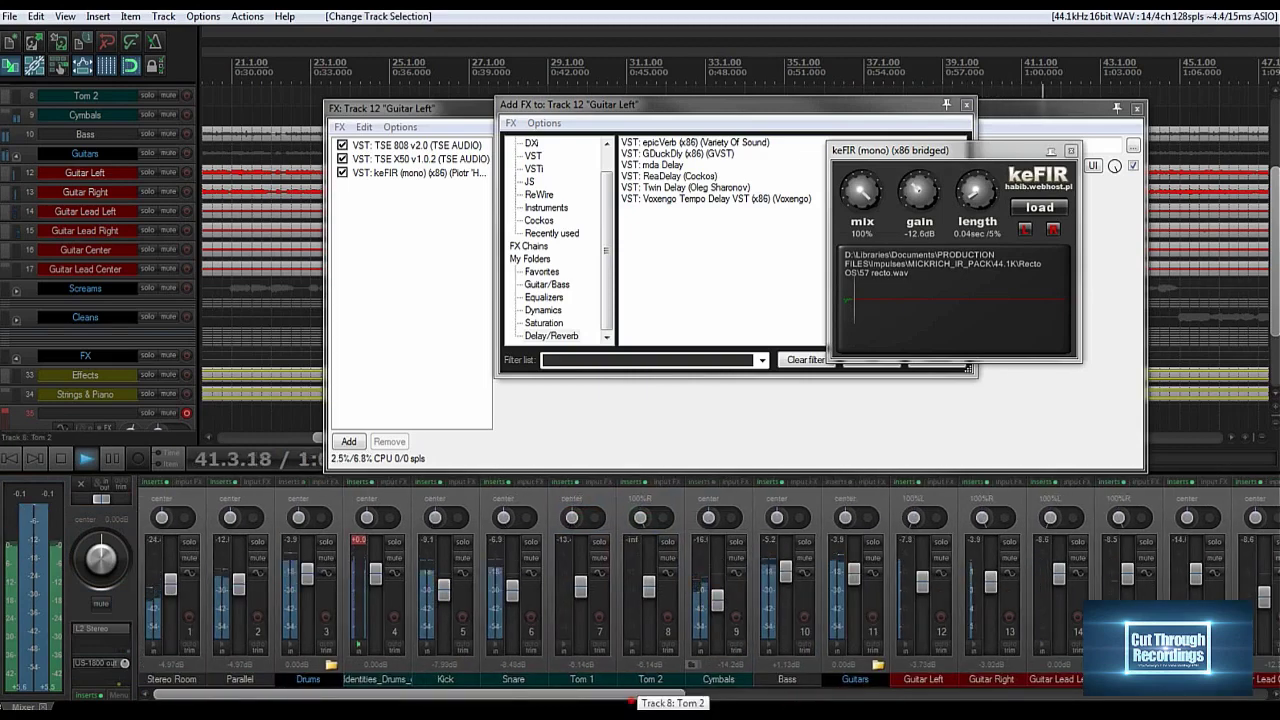
left_click_drag(640, 694, 764, 694)
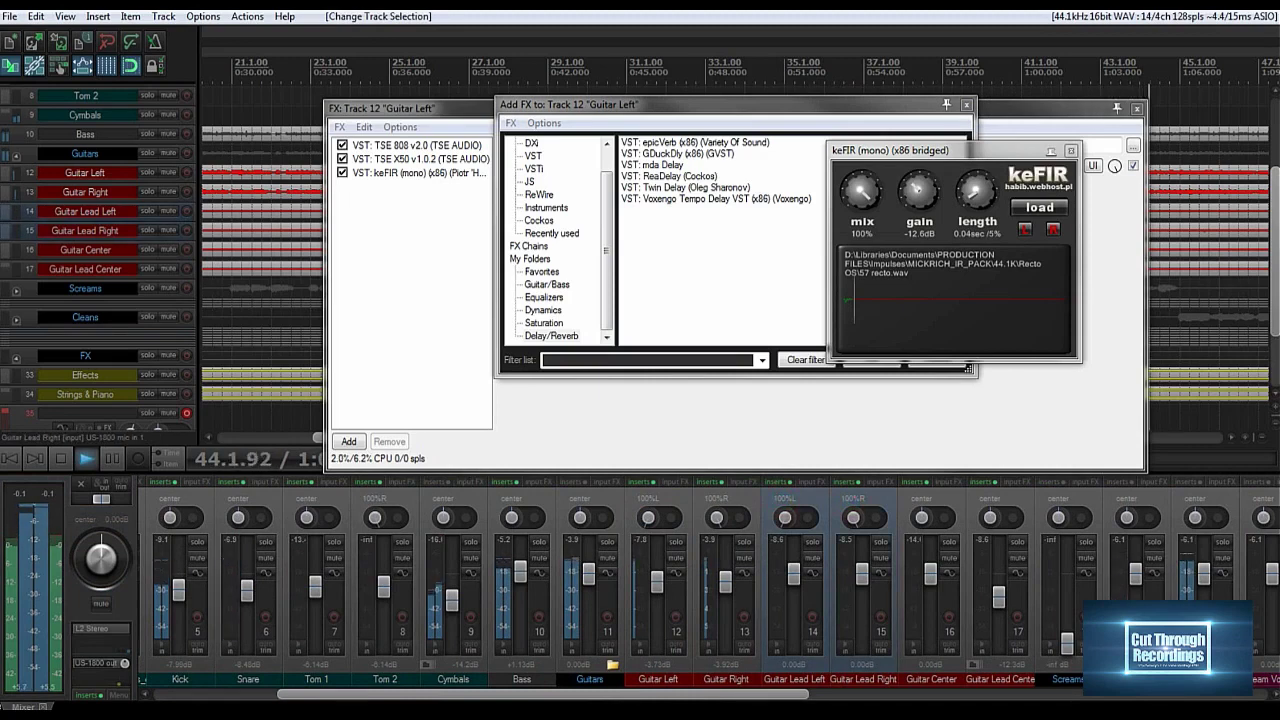
left_click_drag(862, 572, 862, 594)
left_click_drag(754, 694, 1214, 695)
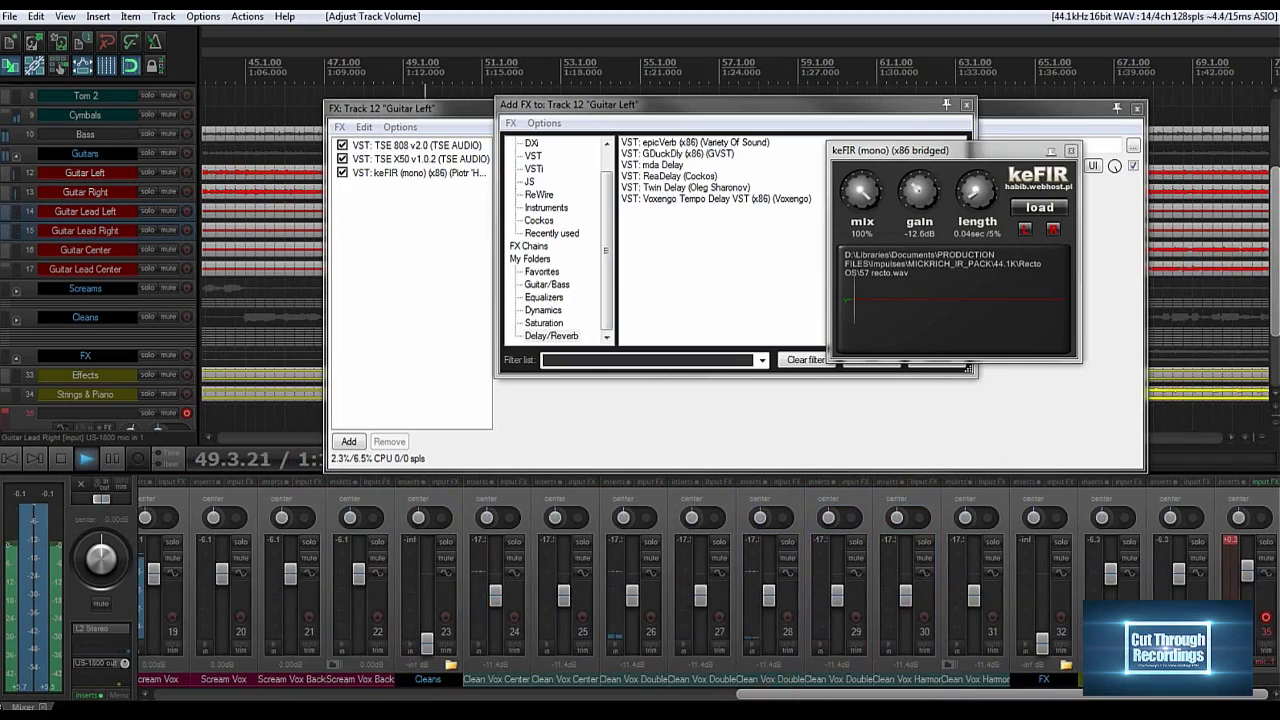
Raise track 35's volume slightly and close the keFIR window, the plug-in browser and the Guitar Left FX chain.
left_click_drag(1247, 572, 1247, 561)
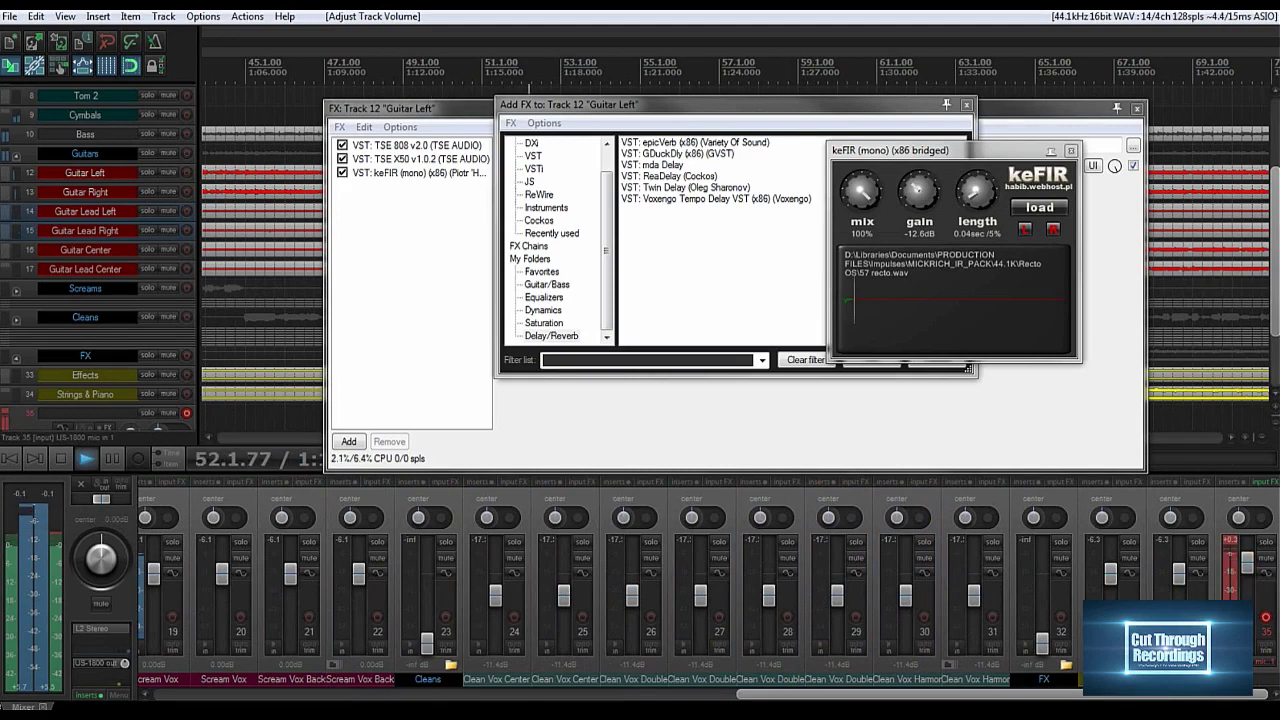
left_click(1071, 150)
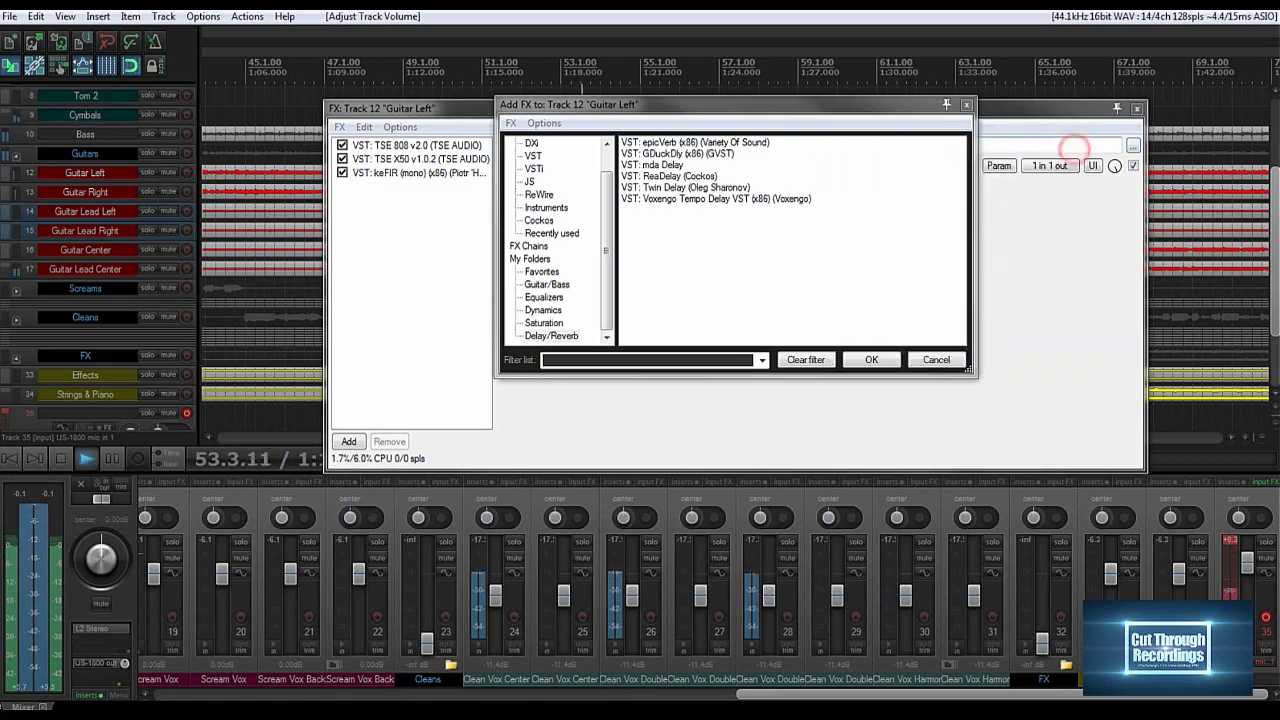
left_click_drag(535, 104, 605, 117)
left_click(1040, 119)
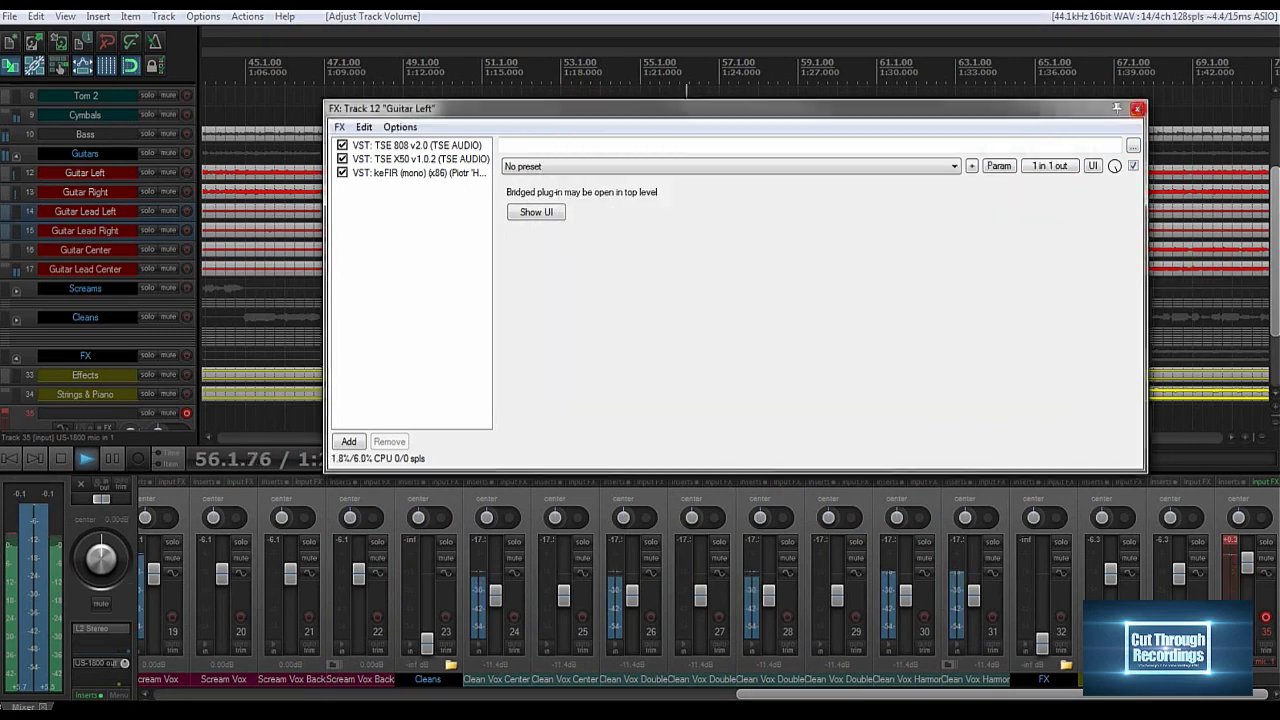
left_click(1137, 109)
Add ReaEQ from the Equalizers folder to the FX chain of the Guitars folder track.
left_click_drag(829, 694, 261, 694)
scroll(540, 560, "right", 4)
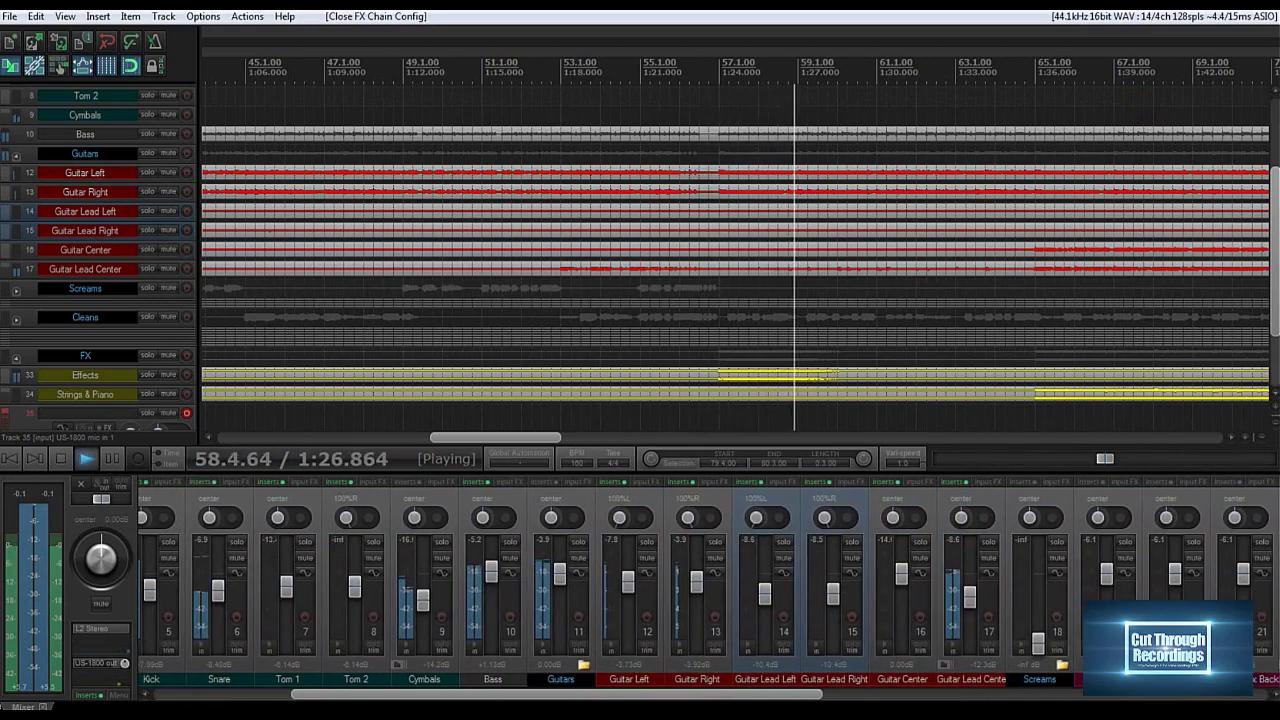
left_click(537, 483)
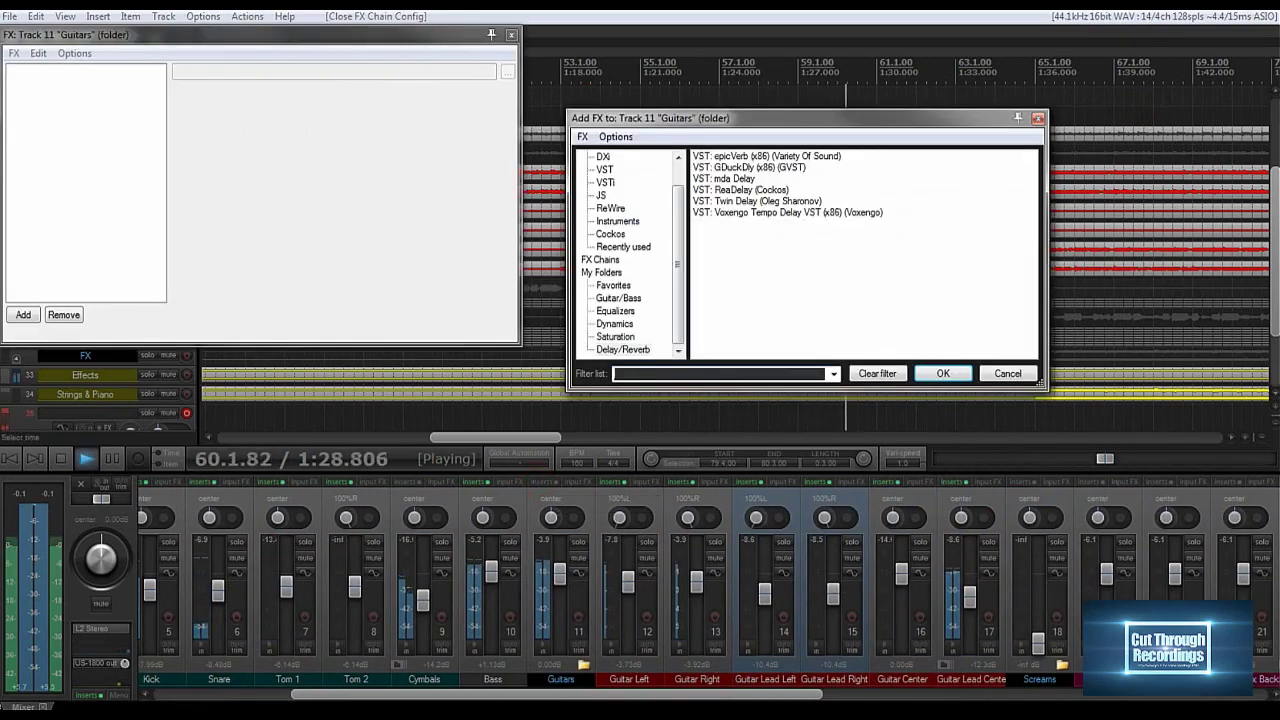
left_click(620, 311)
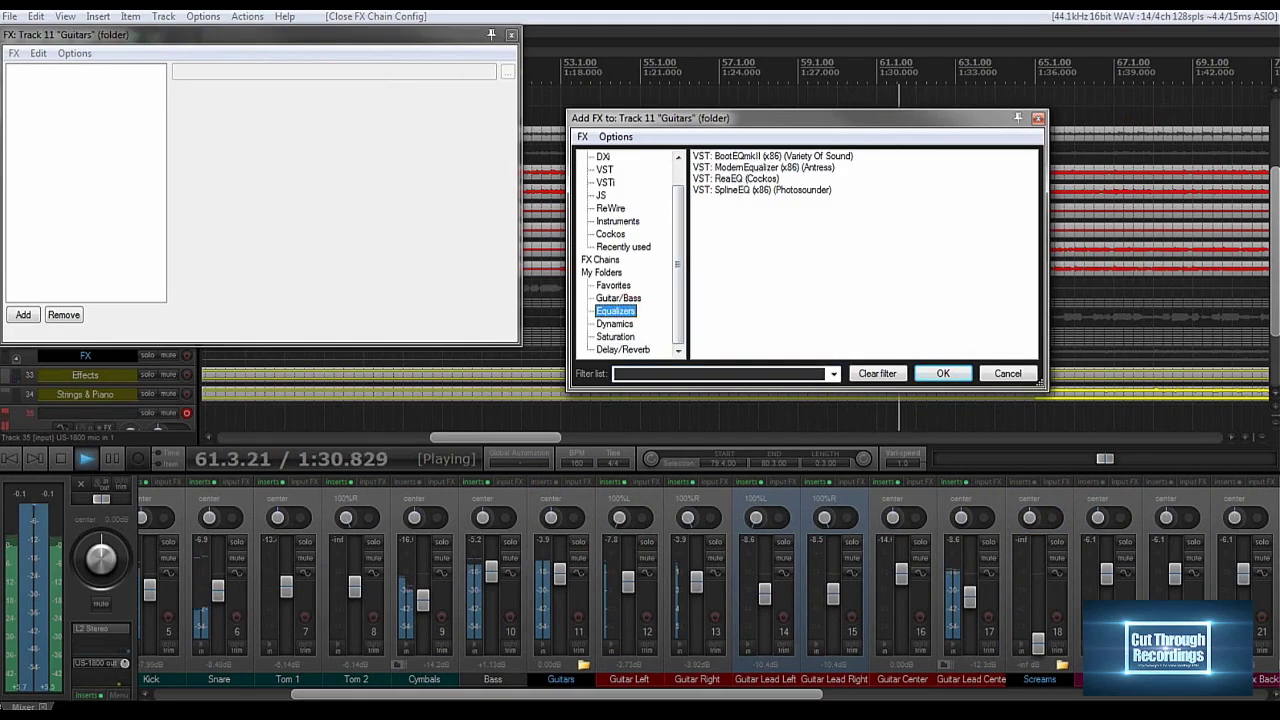
double_click(745, 178)
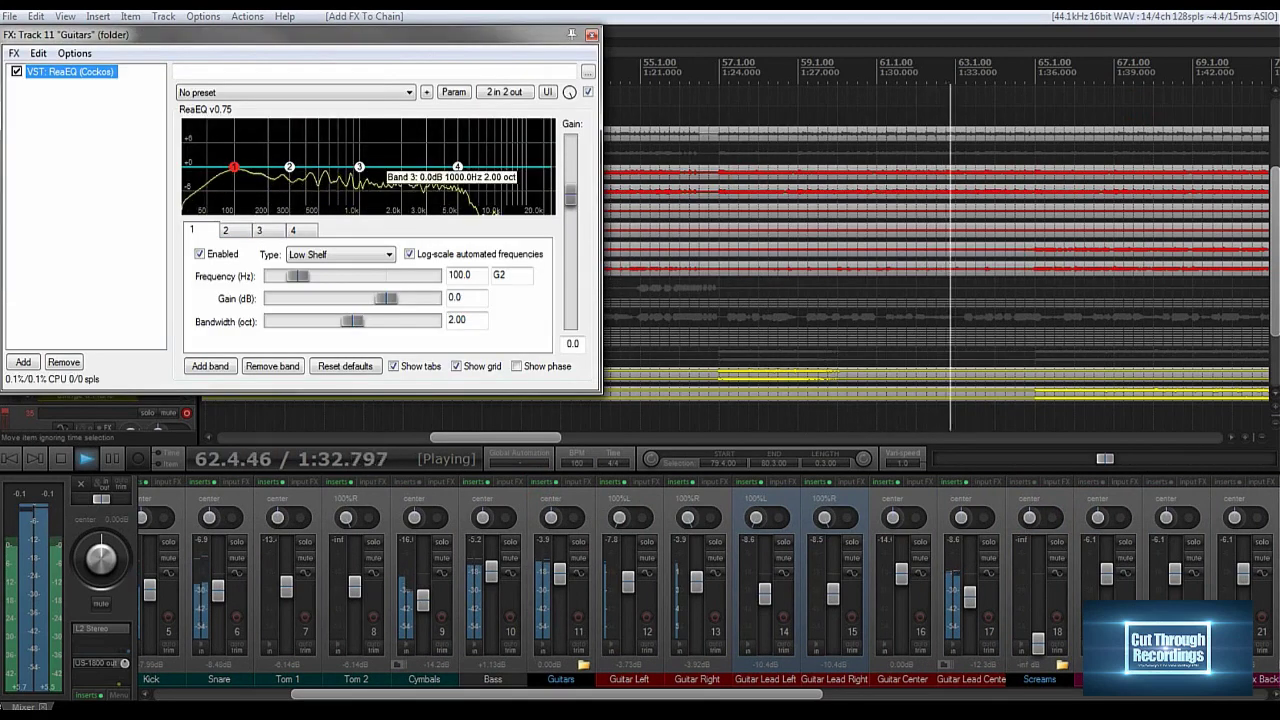
Cut ReaEQ band 3 by 2.0 dB at 1000 Hz and lower the Guitar Center volume during playback.
left_click_drag(363, 166, 360, 176)
left_click_drag(901, 572, 901, 592)
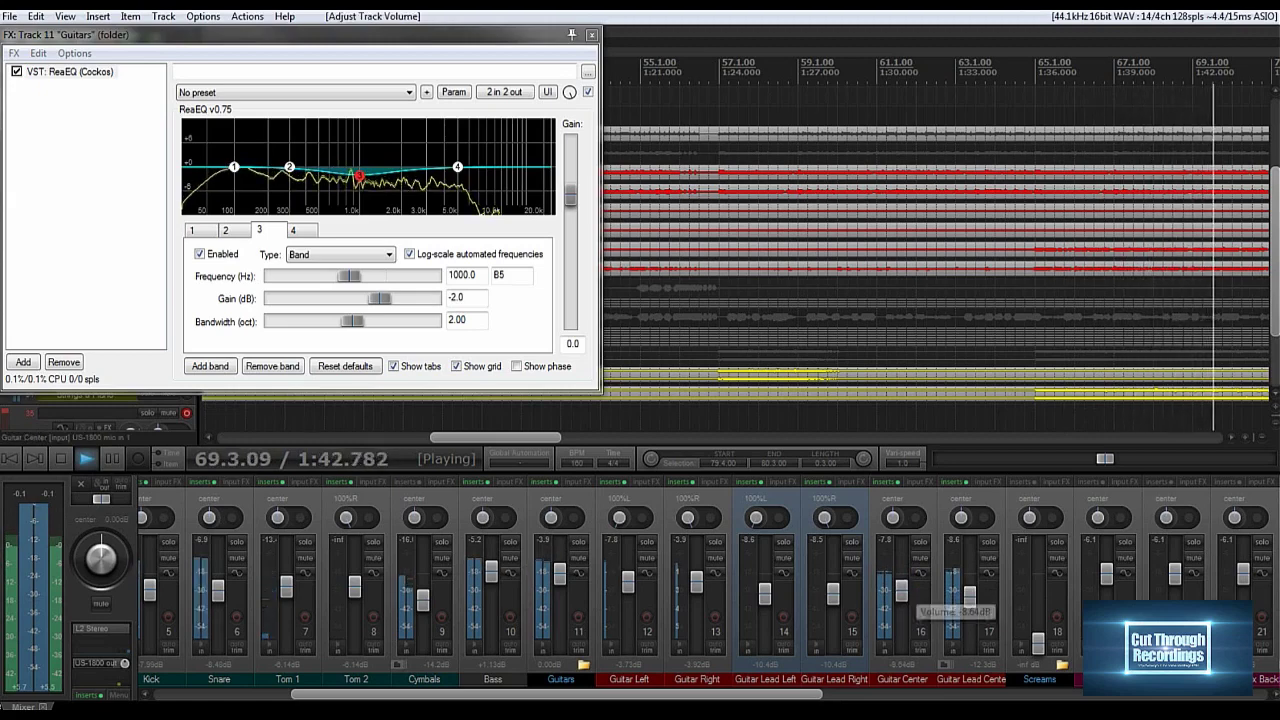
Sweep ReaEQ band 3 by ear and settle it at 986.7 Hz, -4.2 dB gain and 0.90 octave bandwidth.
left_click_drag(359, 176, 360, 180)
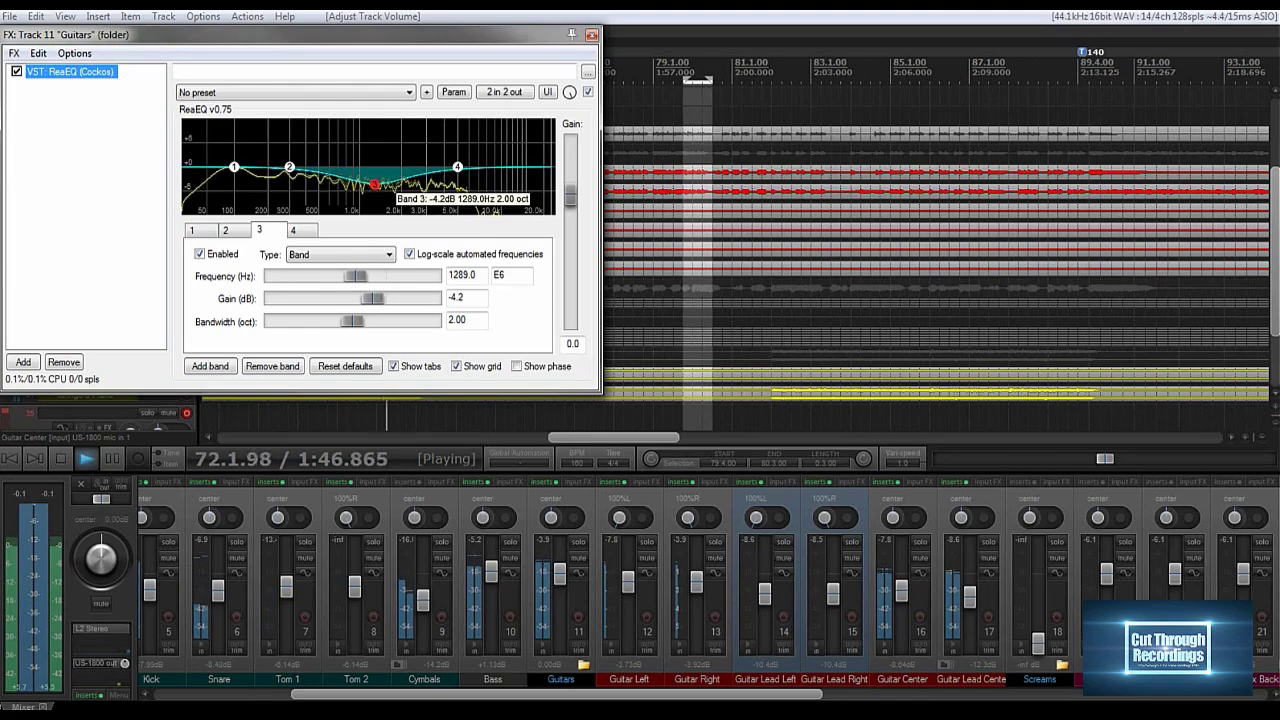
left_click_drag(373, 196, 370, 173)
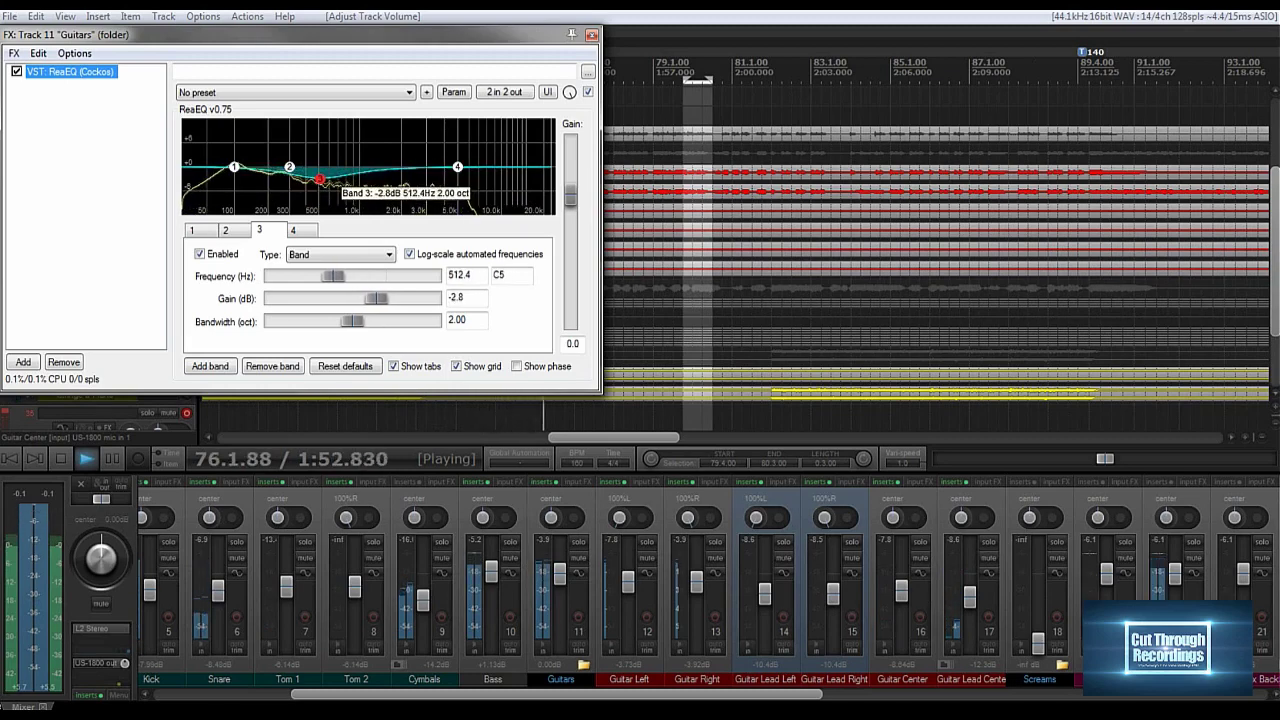
left_click_drag(319, 177, 358, 184)
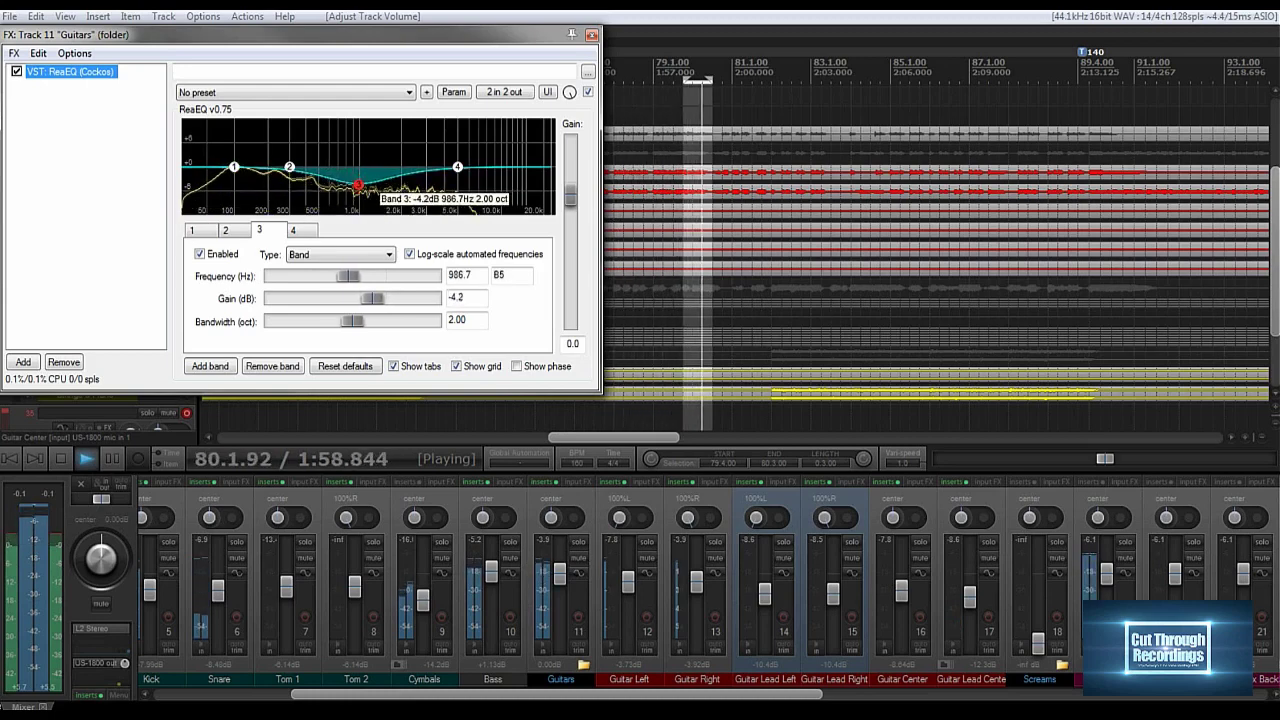
left_click_drag(353, 321, 321, 321)
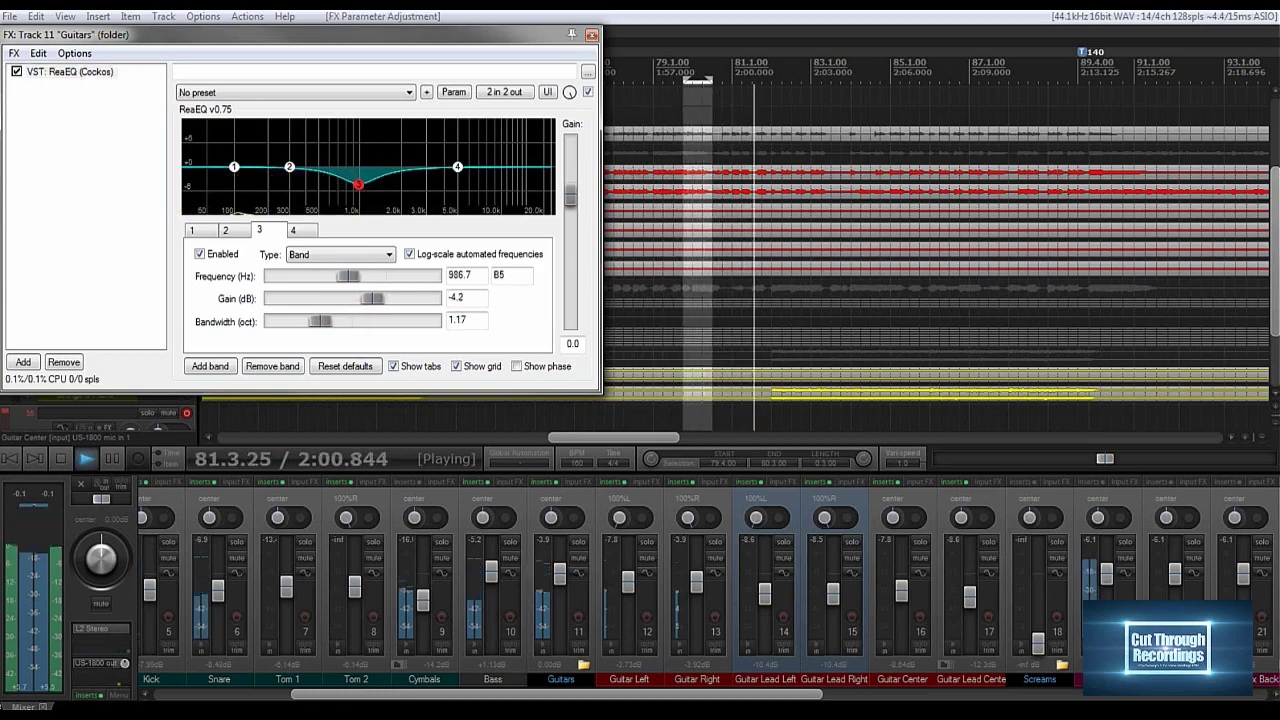
scroll(358, 184, "down", 3)
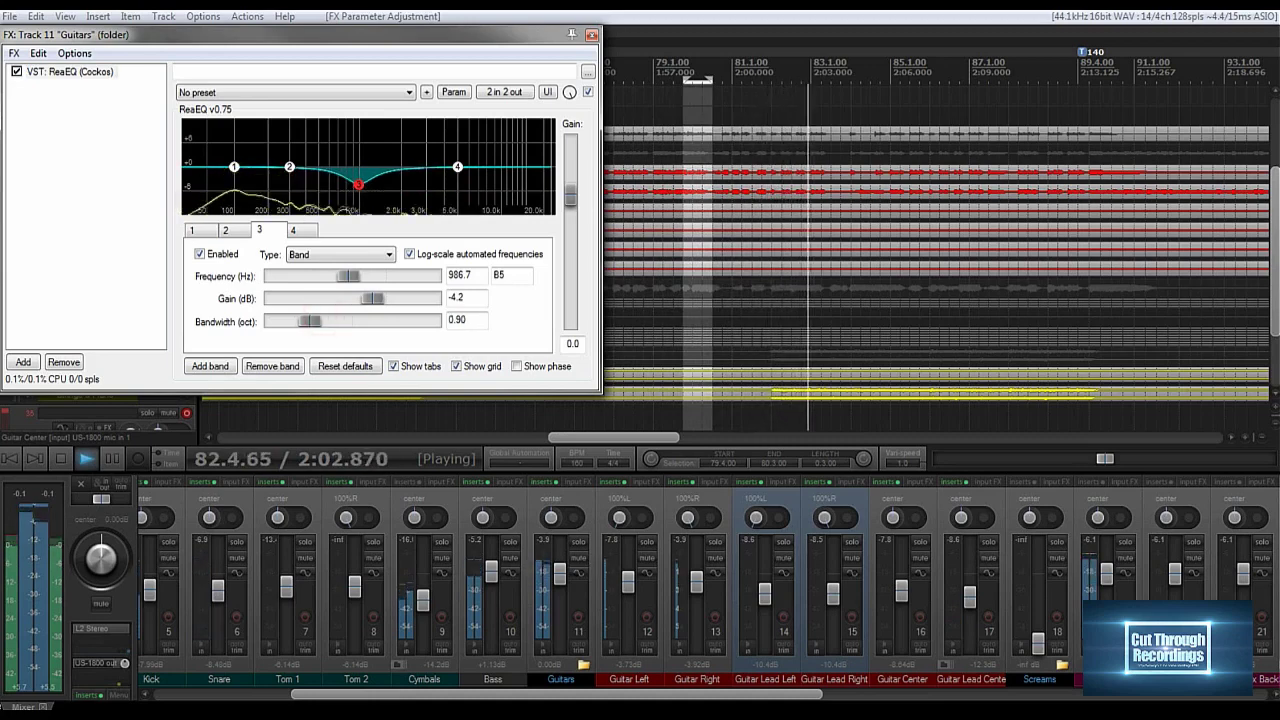
Compare the Guitars bus with ReaEQ bypassed and enabled during playback, leaving the EQ enabled.
left_click(17, 72)
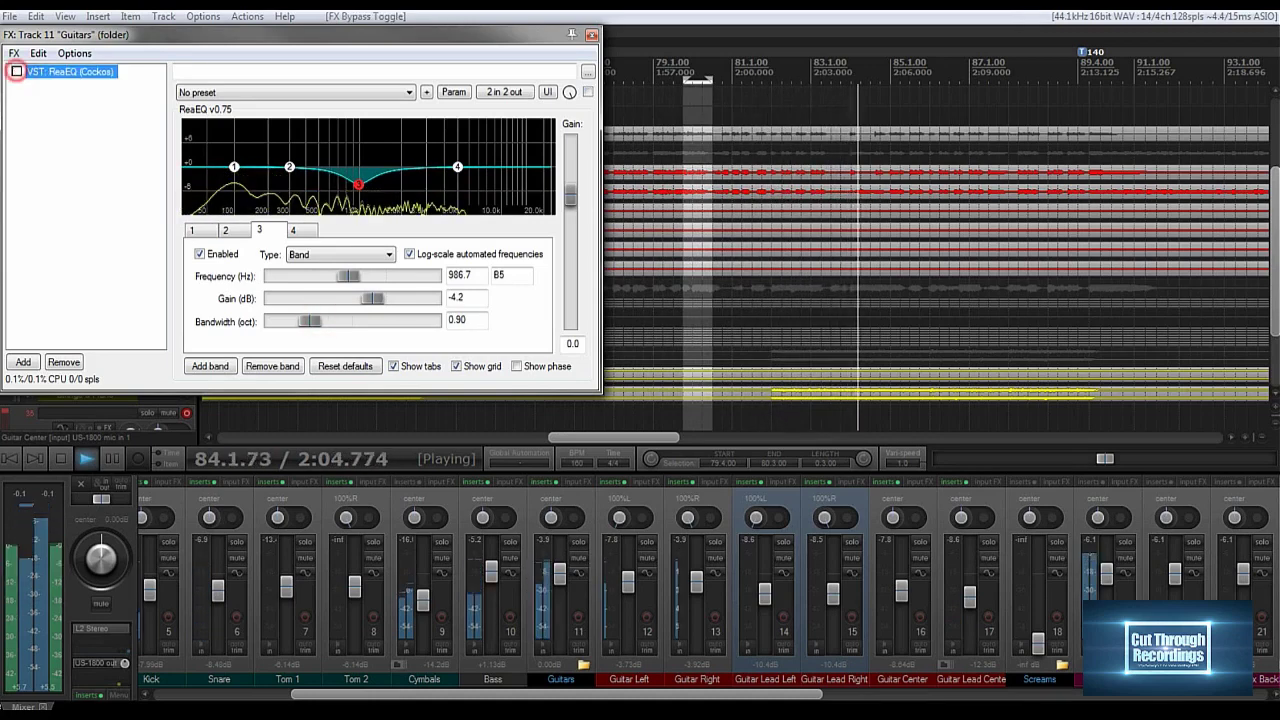
left_click(16, 71)
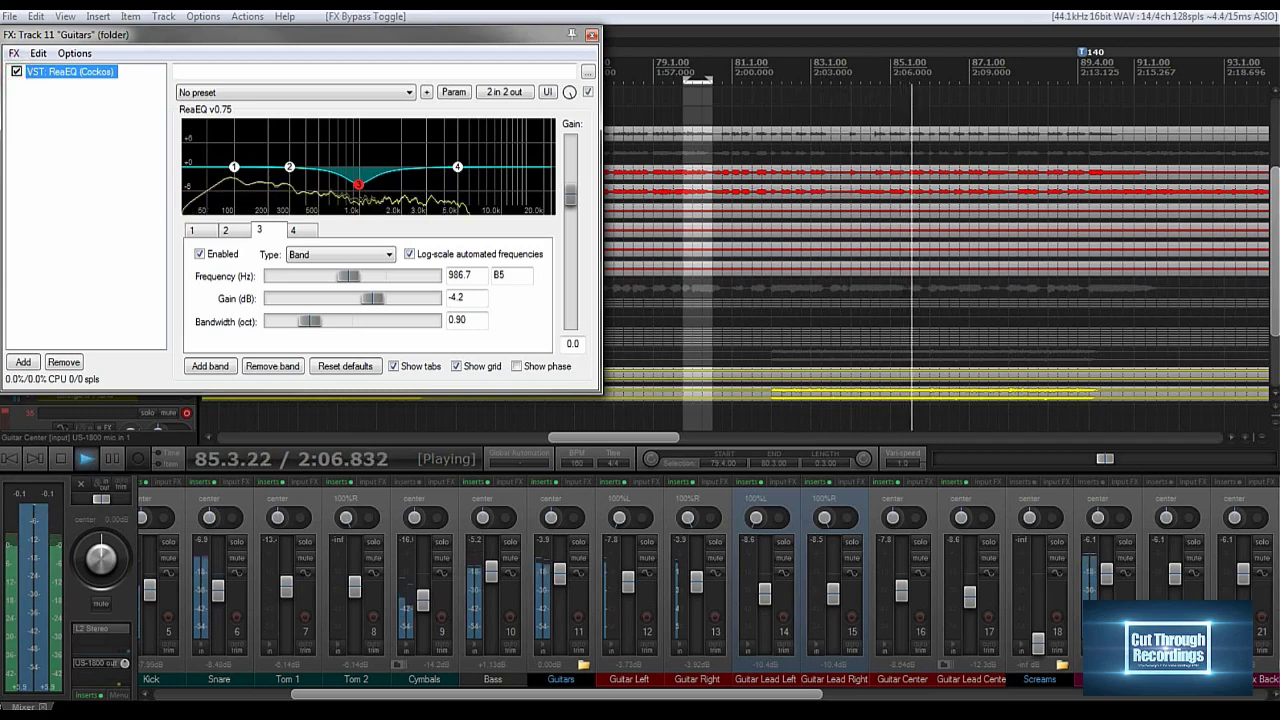
left_click(16, 71)
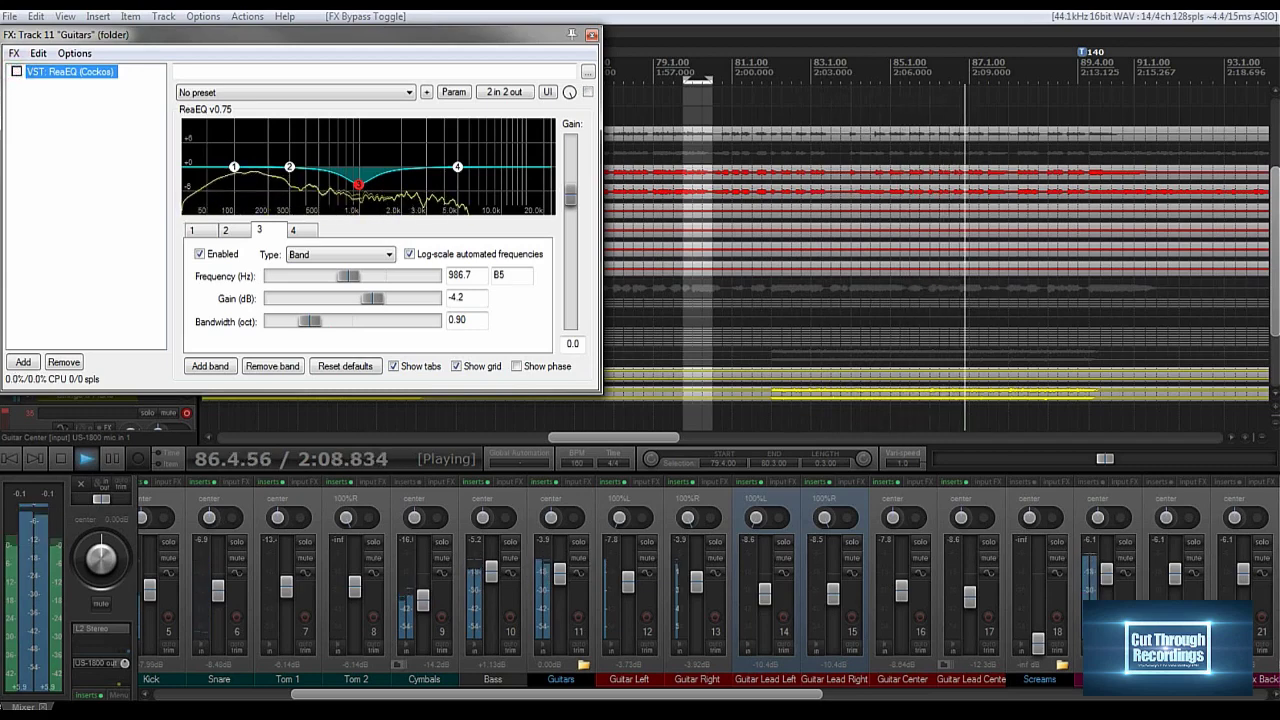
left_click(16, 71)
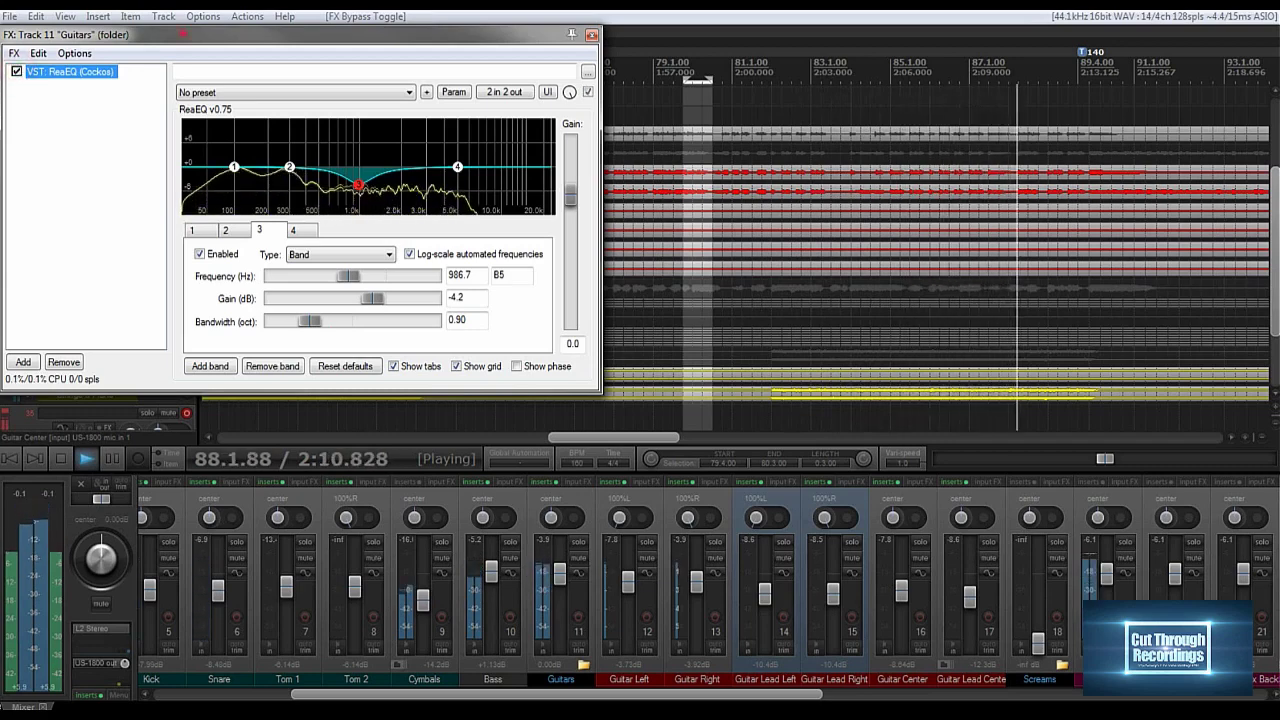
left_click_drag(200, 35, 662, 140)
left_click_drag(763, 139, 738, 69)
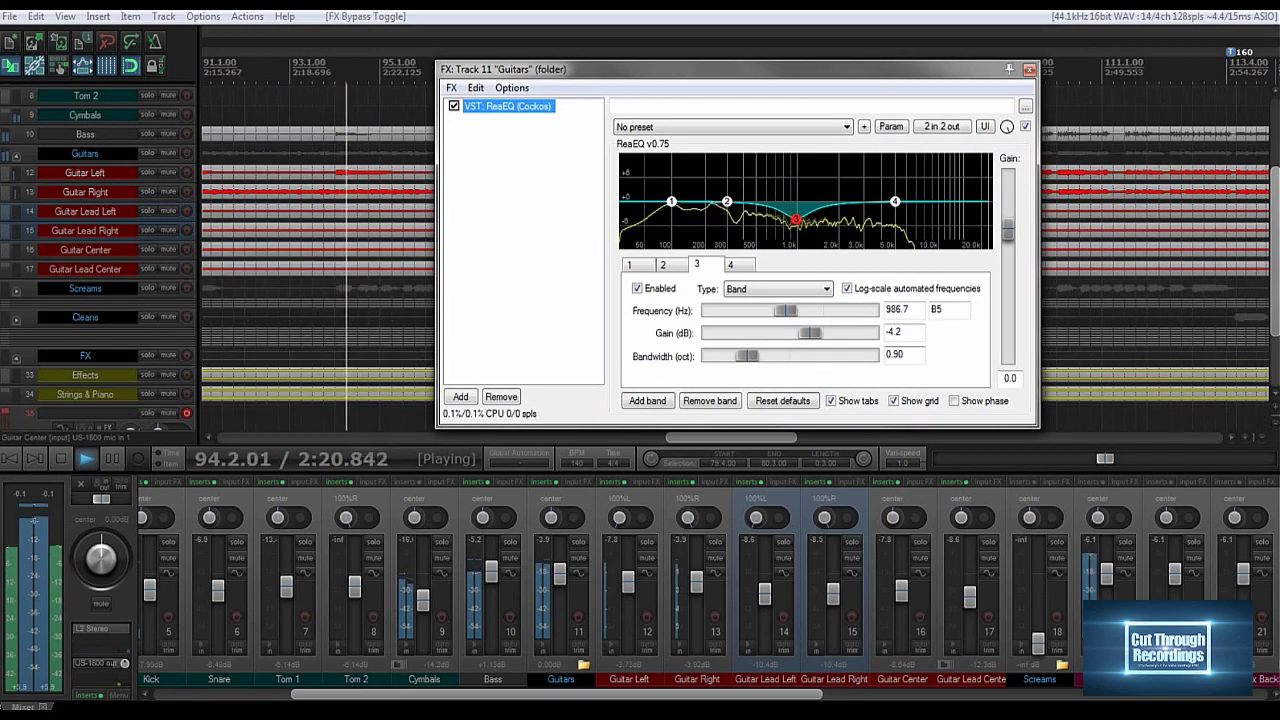
left_click(454, 106)
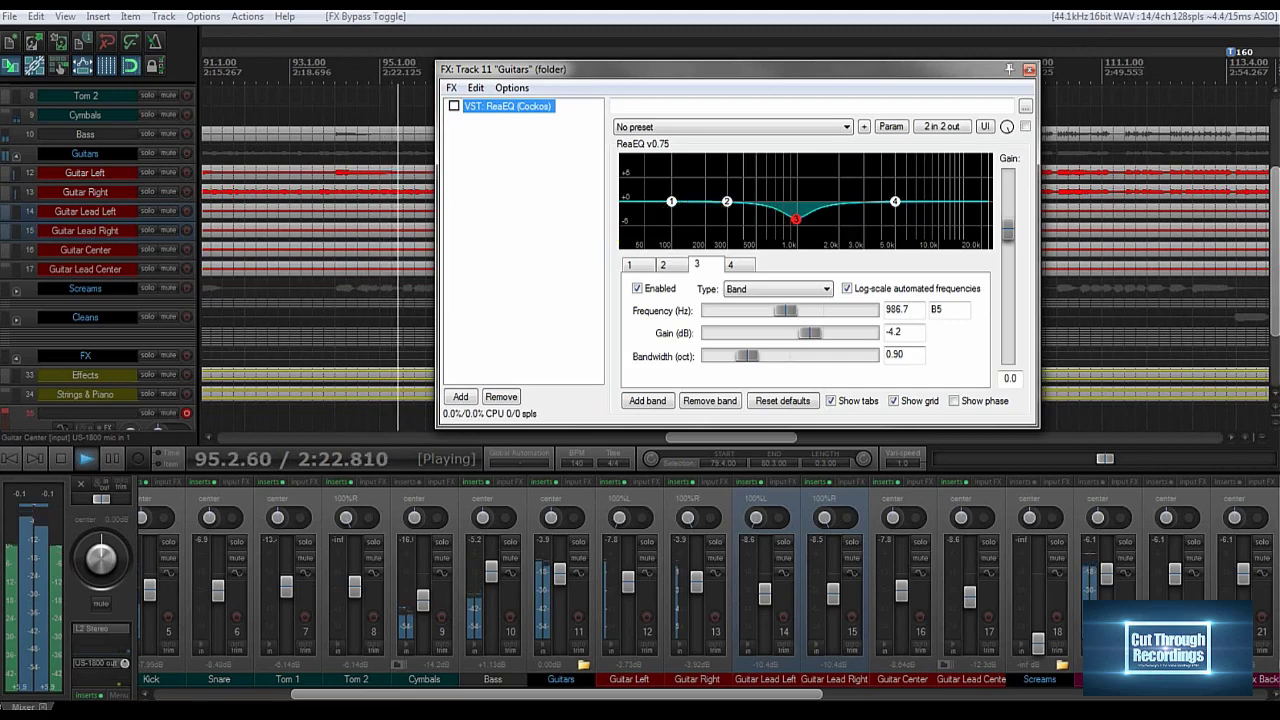
left_click(454, 106)
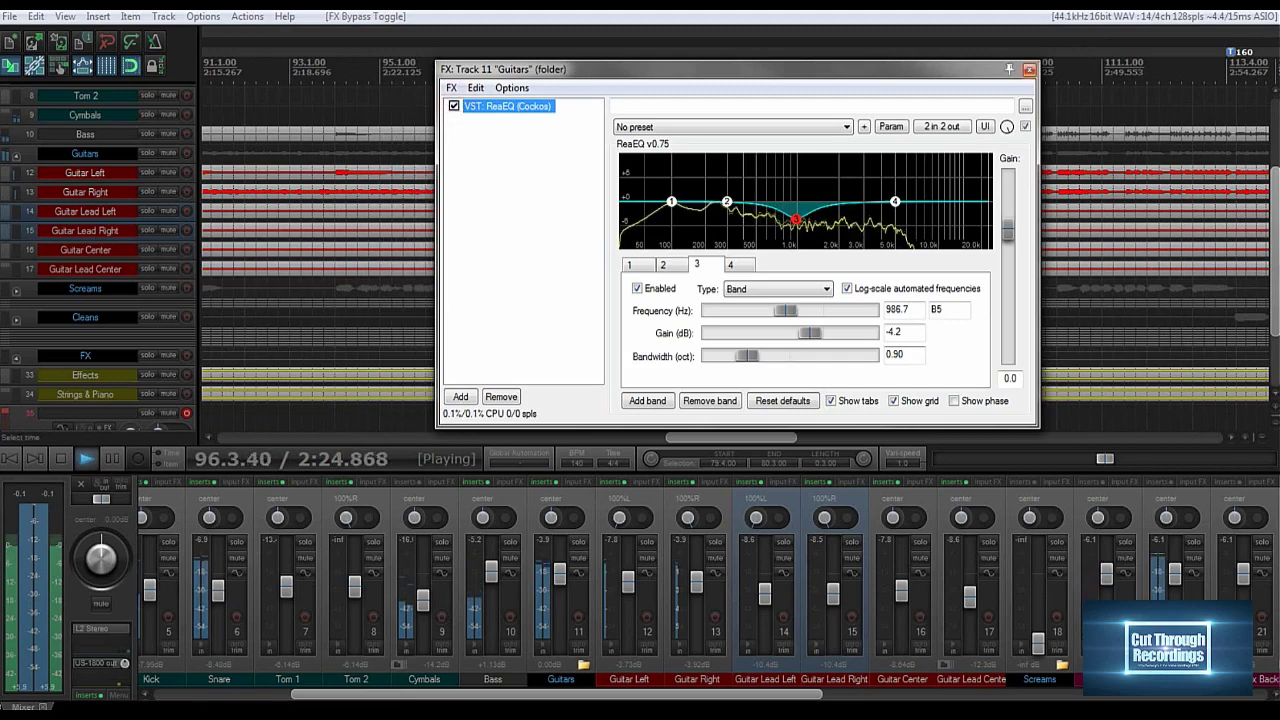
Move the Guitars FX window aside and lower the Guitars folder track's volume to about -0.75 dB.
left_click_drag(918, 71, 779, 59)
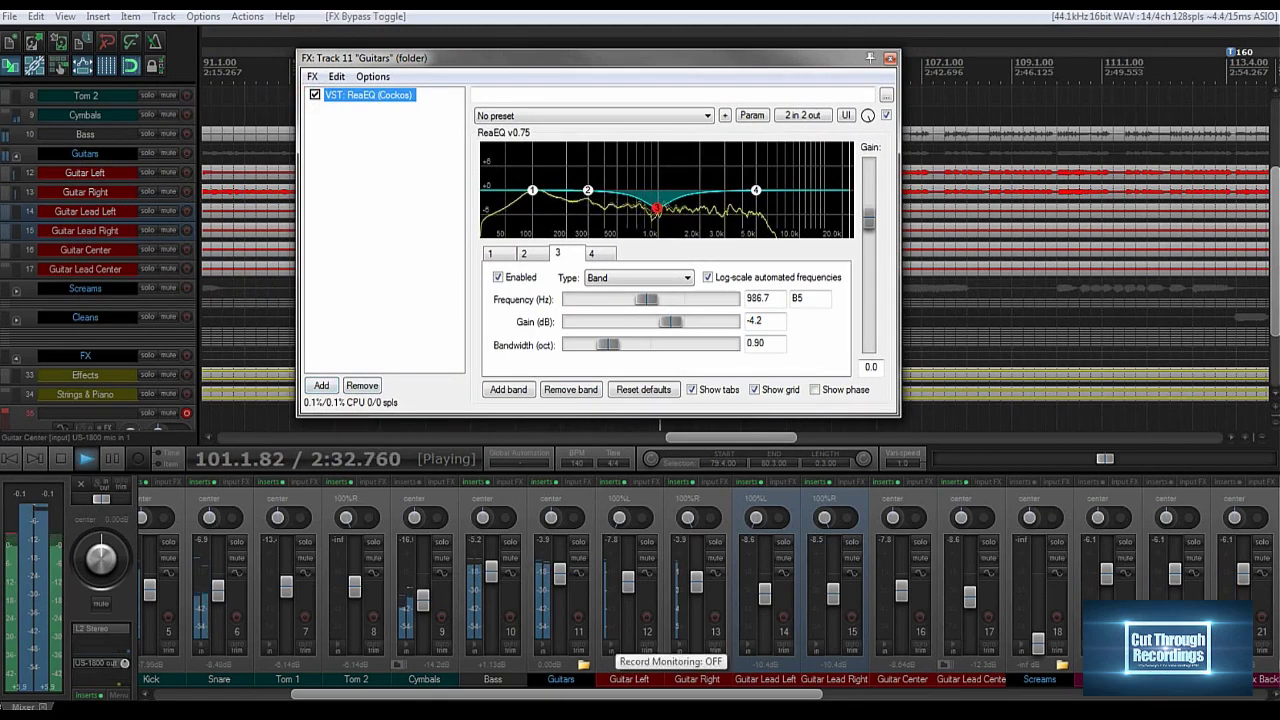
left_click_drag(560, 574, 560, 577)
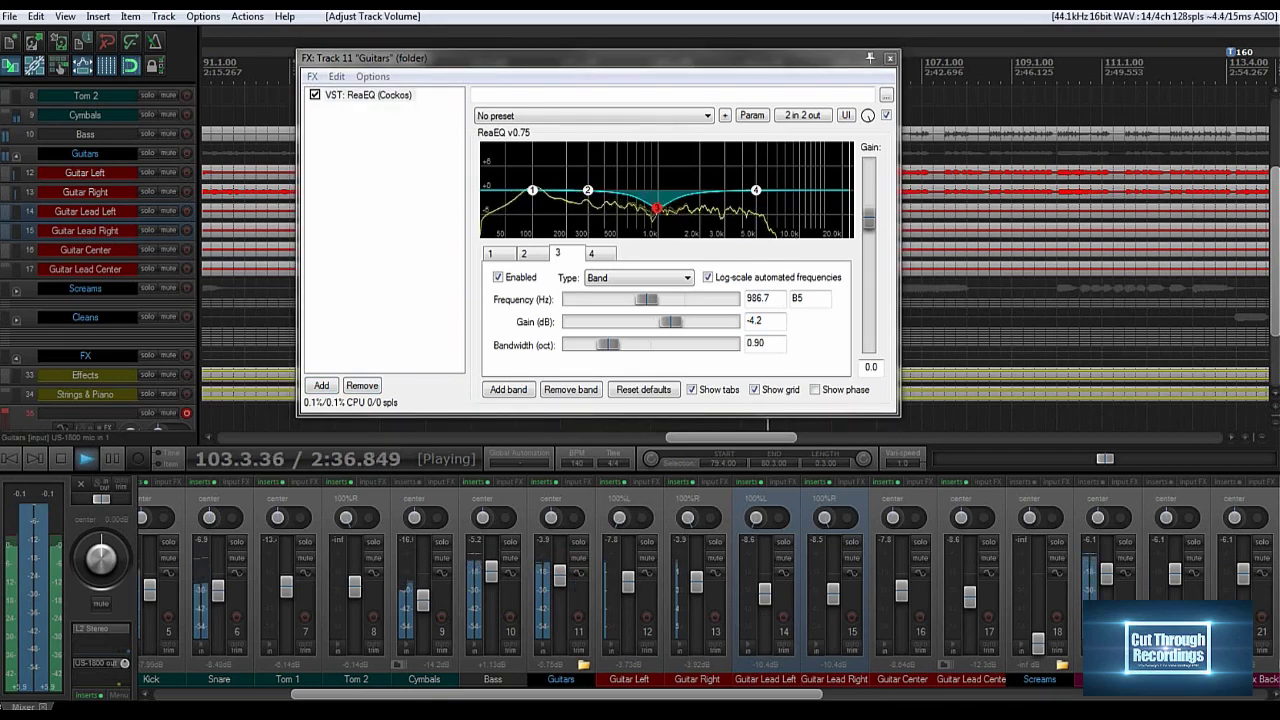
left_click(374, 151)
Add the Cockos ReaXcomp multiband compressor after ReaEQ in the Guitars FX chain.
left_click(321, 386)
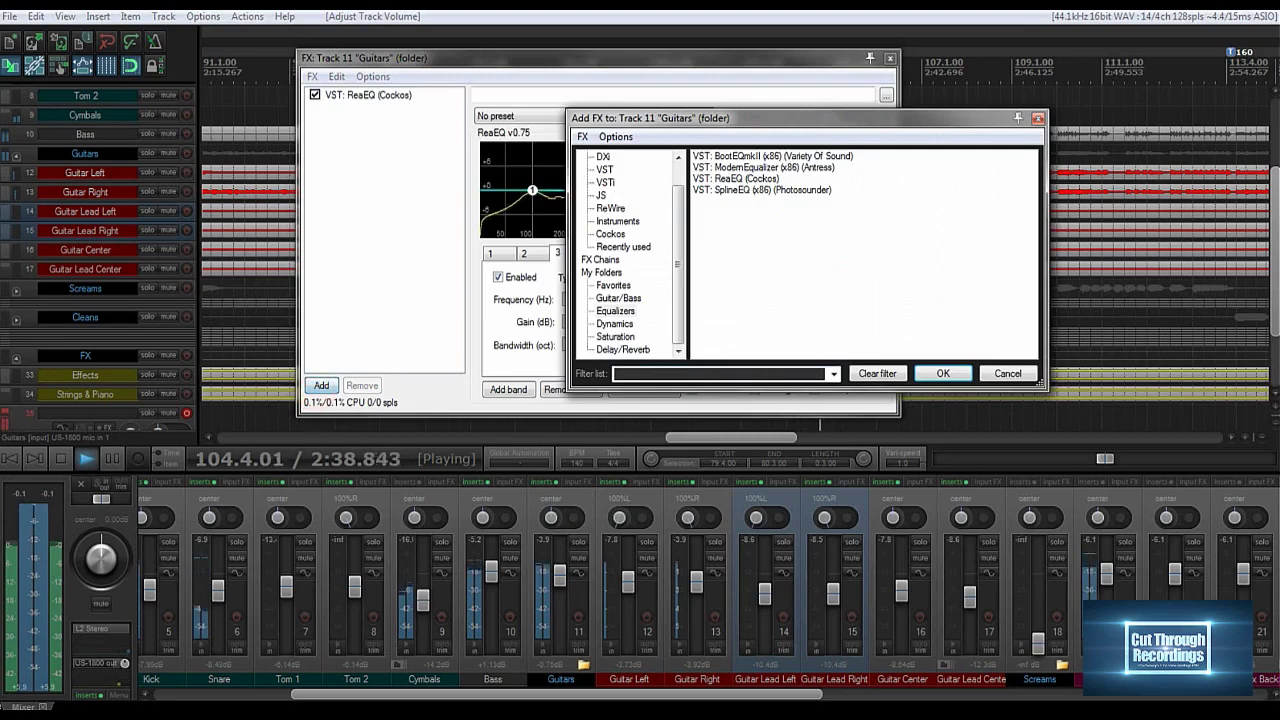
left_click(680, 246)
left_click(615, 324)
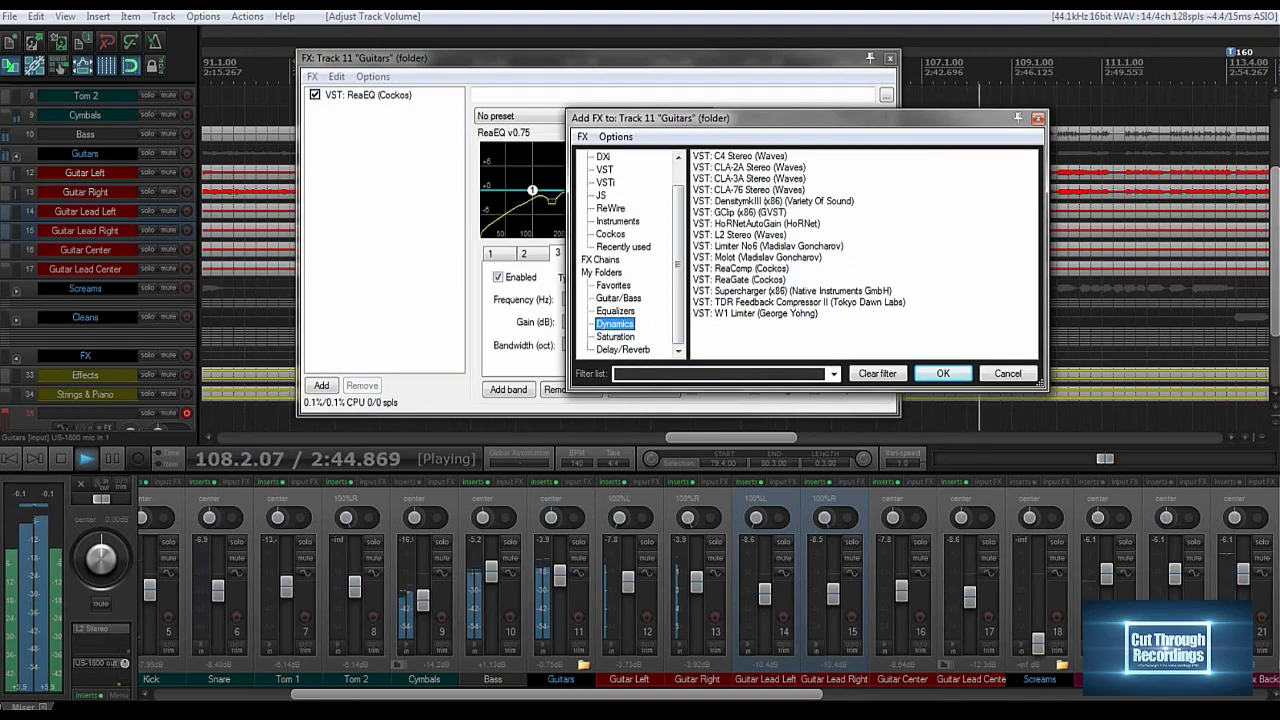
left_click(610, 234)
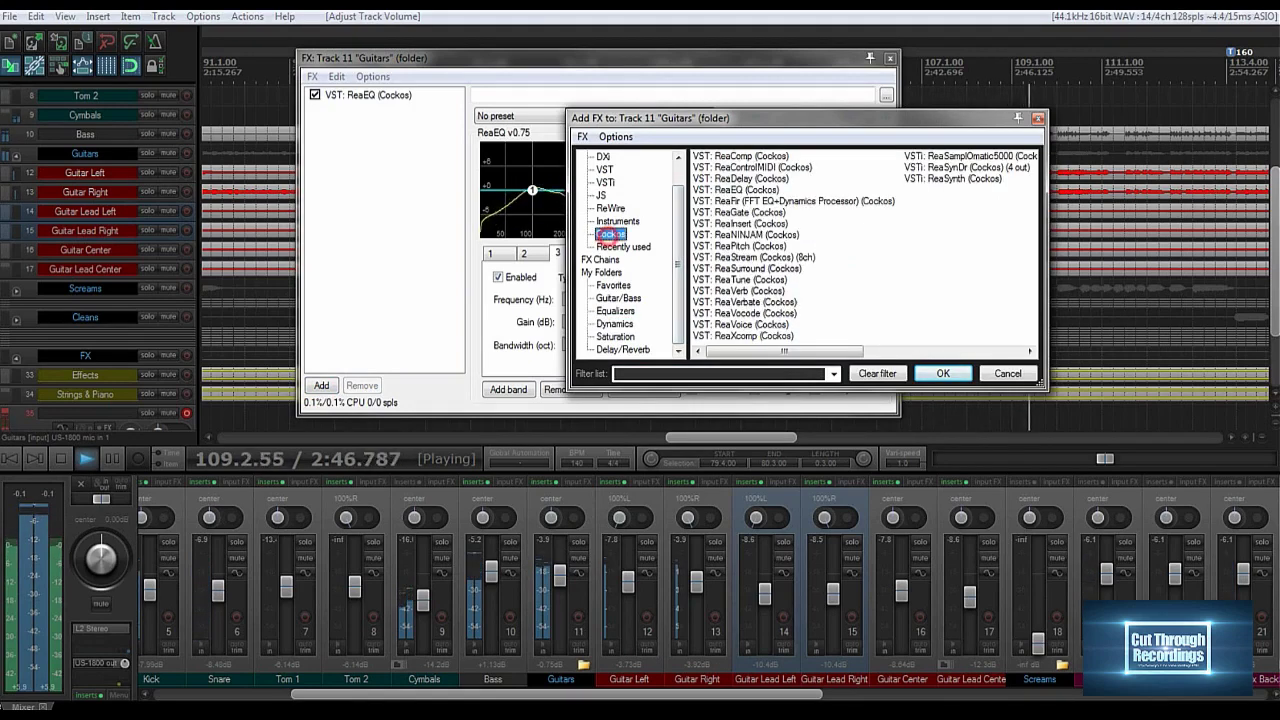
left_click(746, 268)
scroll(746, 268, "down", 1)
scroll(746, 268, "up", 1)
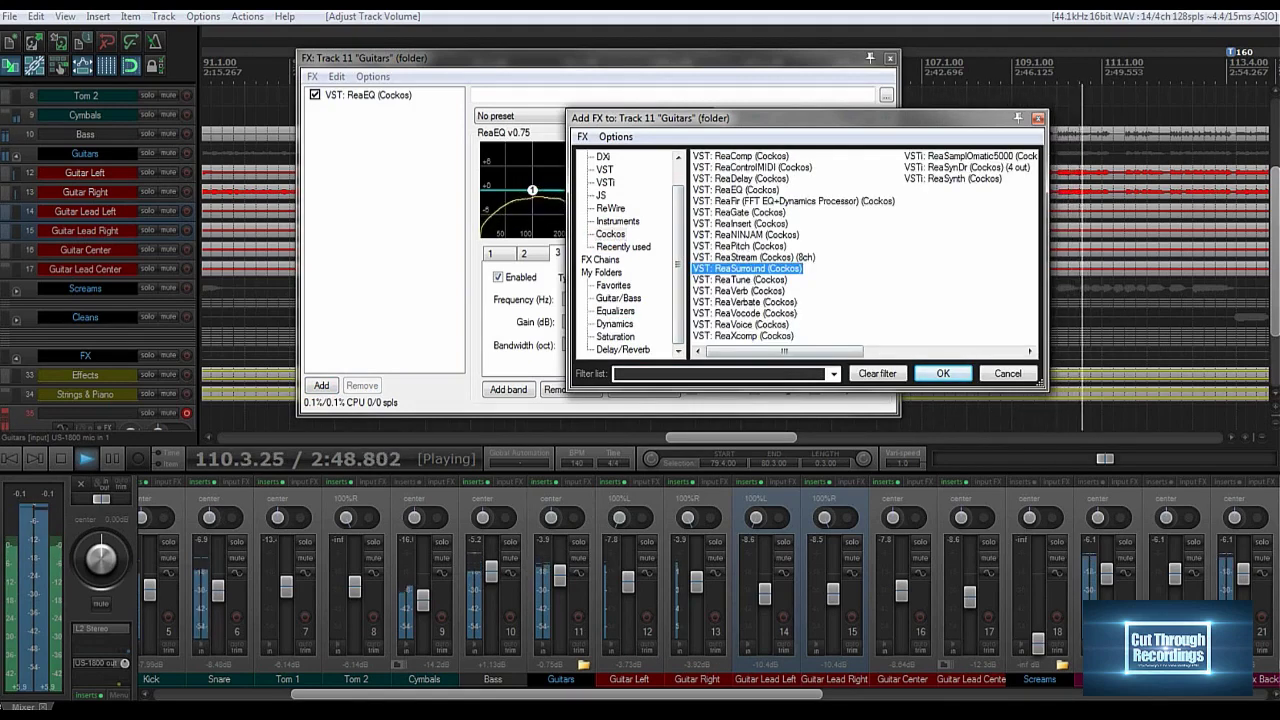
double_click(758, 337)
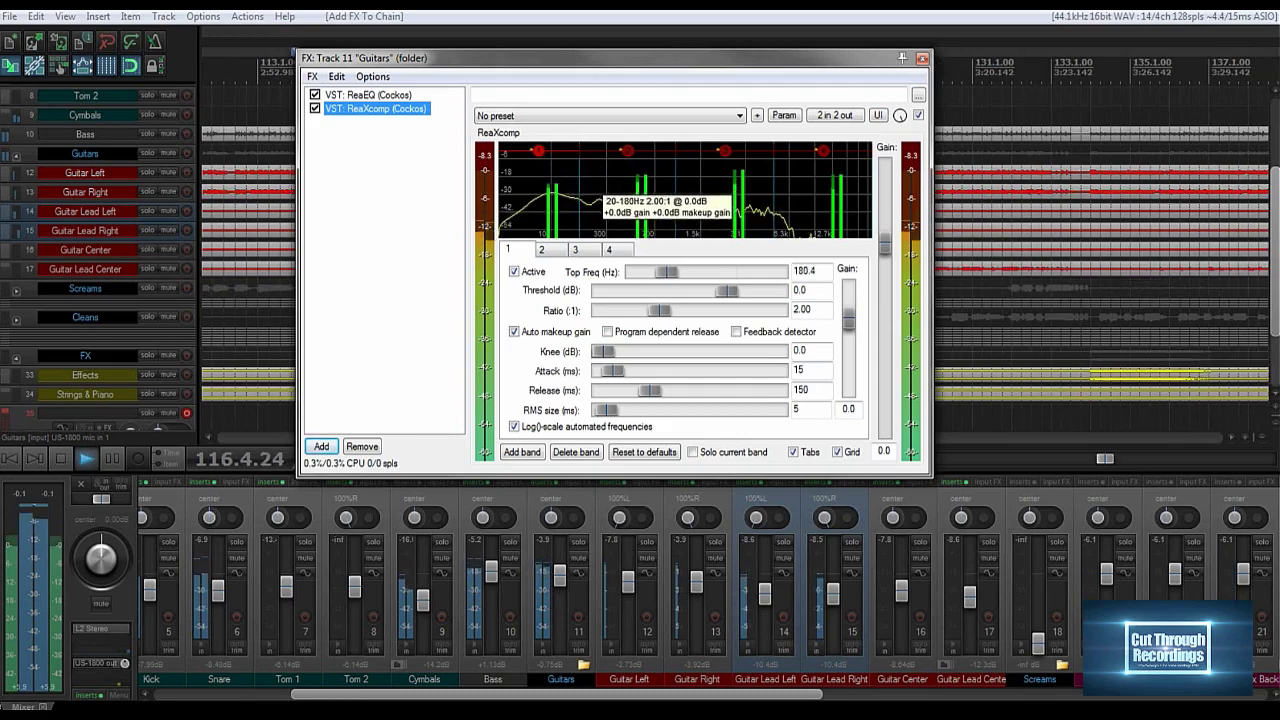
Set ReaXcomp's band crossovers to 201.3, 1137.6 and 4233.5 Hz and turn off auto makeup gain on all four bands.
left_click_drag(578, 182, 580, 182)
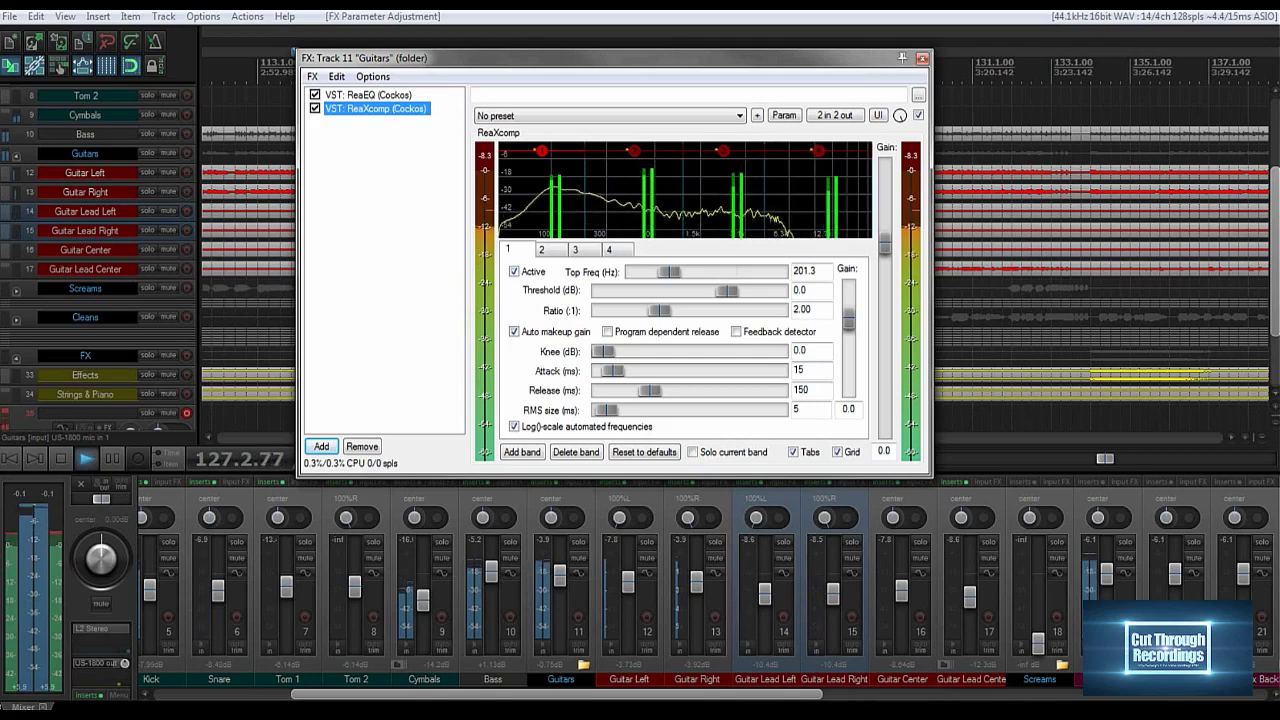
left_click(514, 331)
left_click(635, 151)
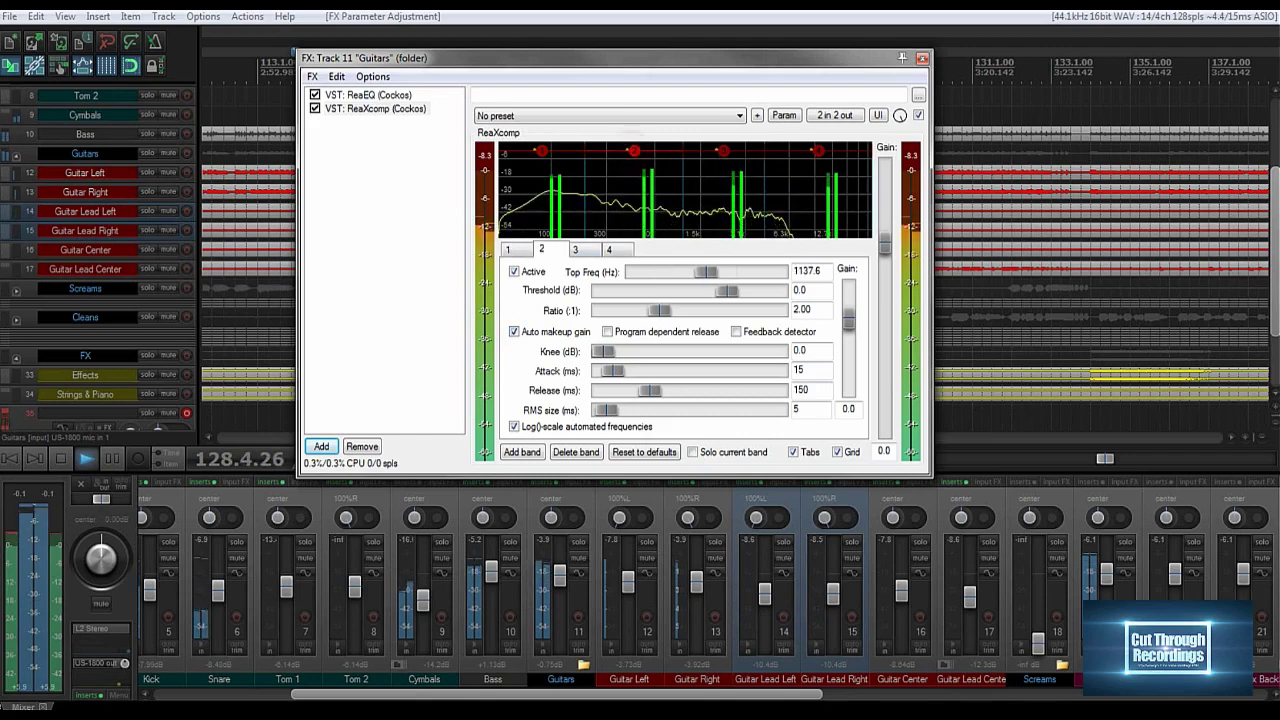
left_click(515, 331)
left_click(724, 151)
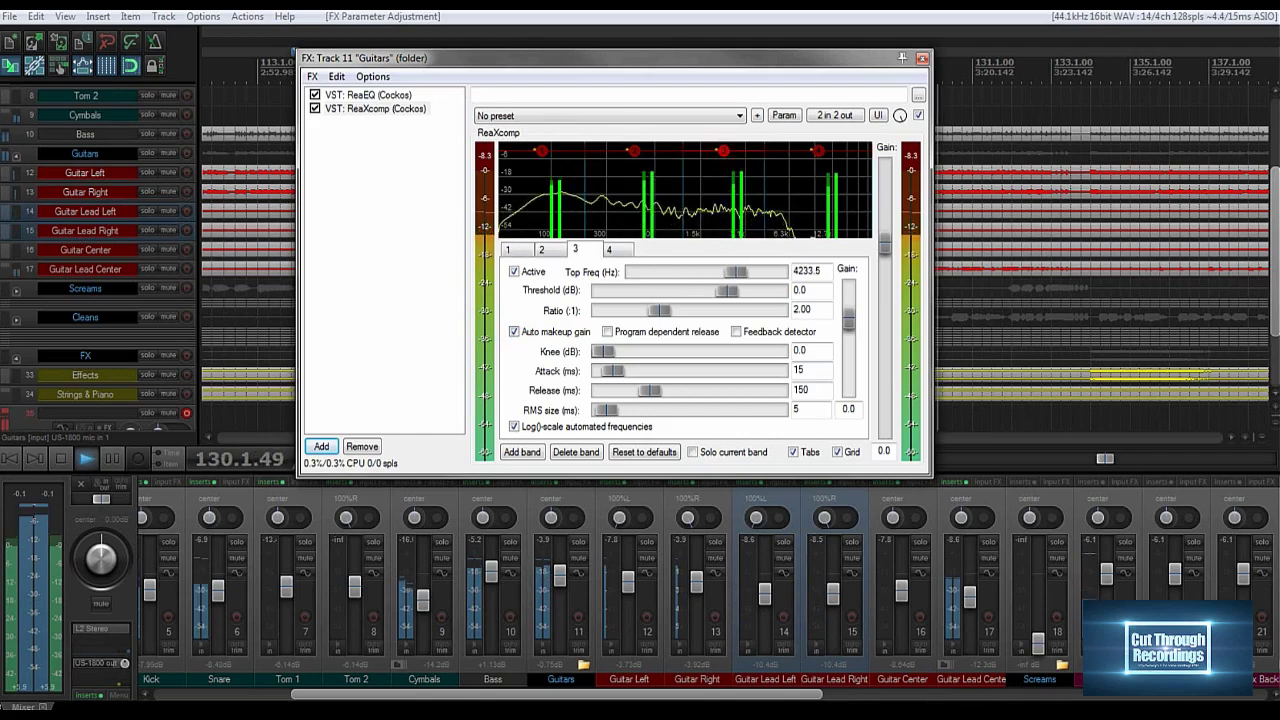
left_click(515, 331)
left_click(819, 151)
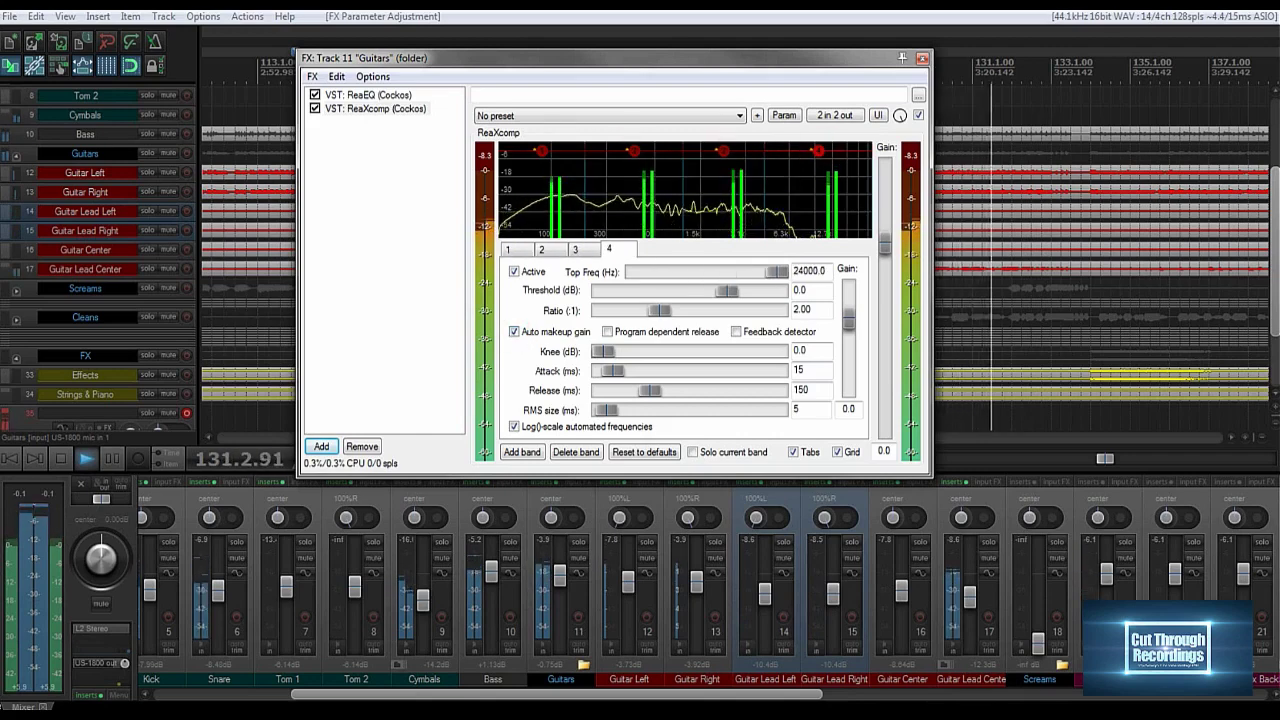
left_click(515, 331)
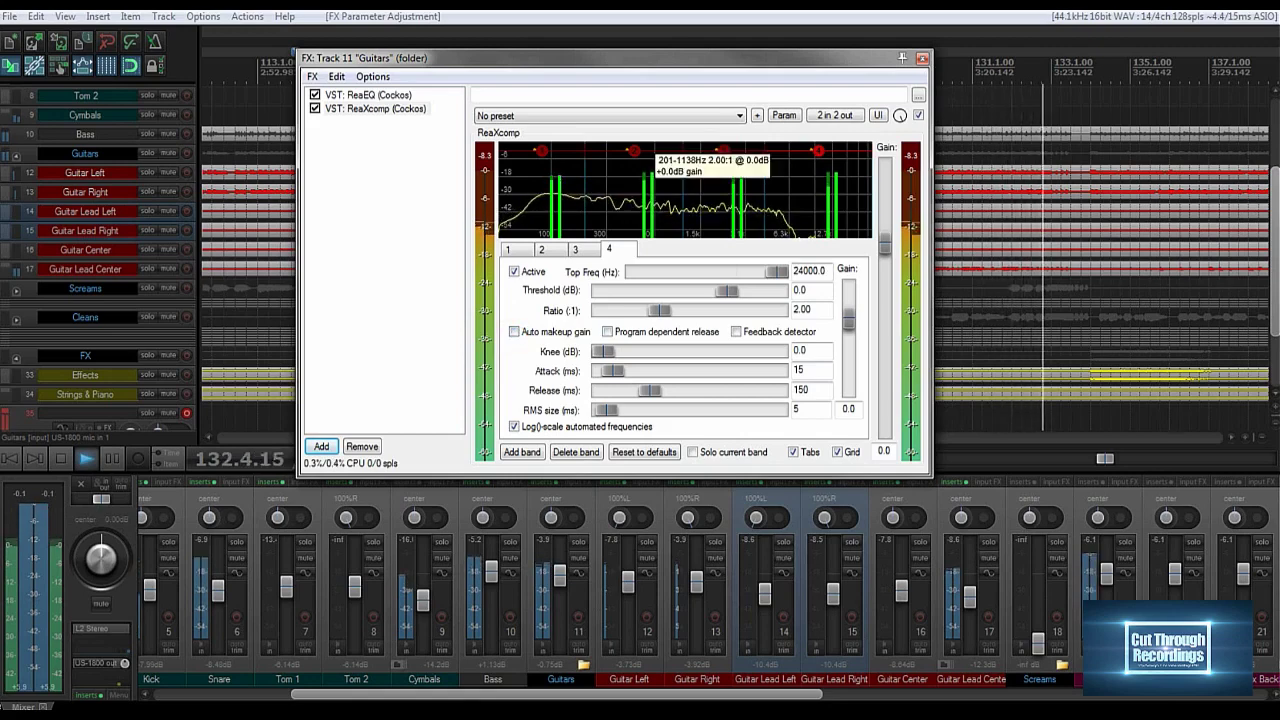
Set ReaXcomp band 2's threshold to -28.6 dB and its gain to 4.4 dB, and select band 3.
left_click_drag(633, 151, 634, 193)
mouse_move(647, 198)
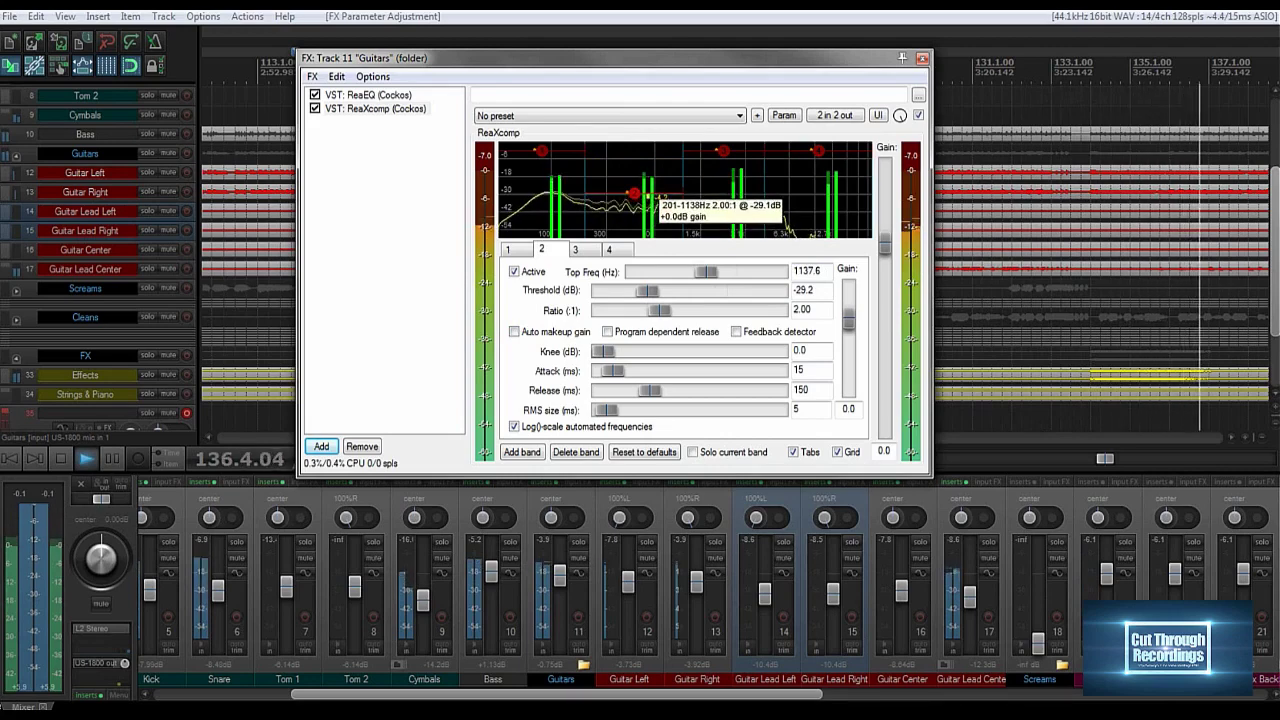
left_click_drag(648, 197, 652, 197)
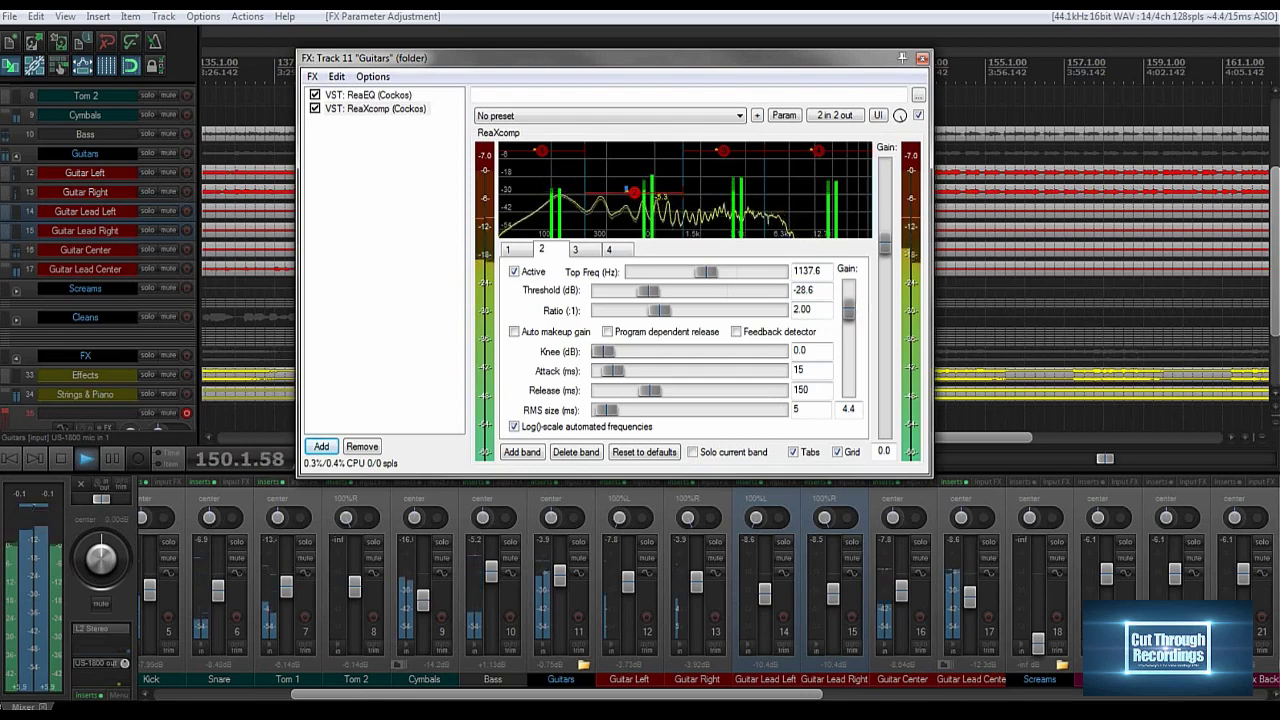
left_click(723, 151)
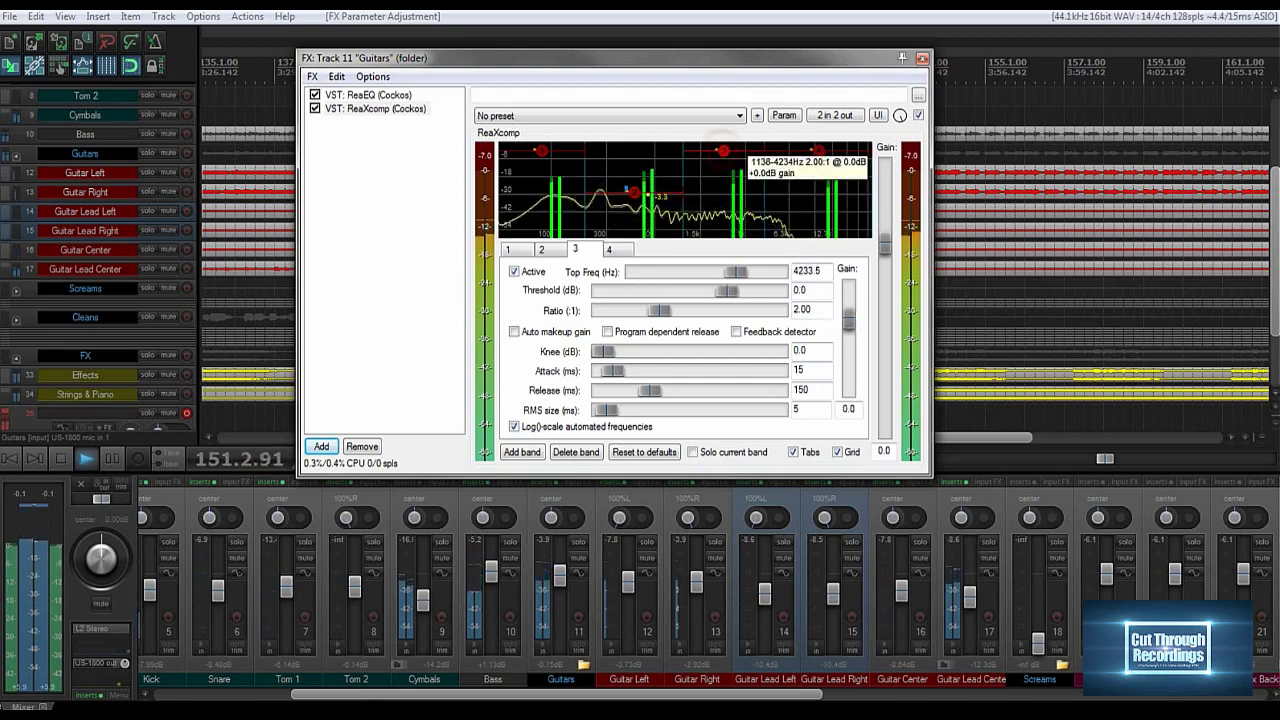
Set ReaXcomp's threshold and gain to -28.6/2.6 dB on band 3, -30.3/2.6 dB on band 4 and -36.3/5.9 dB on band 1.
left_click_drag(722, 150, 722, 192)
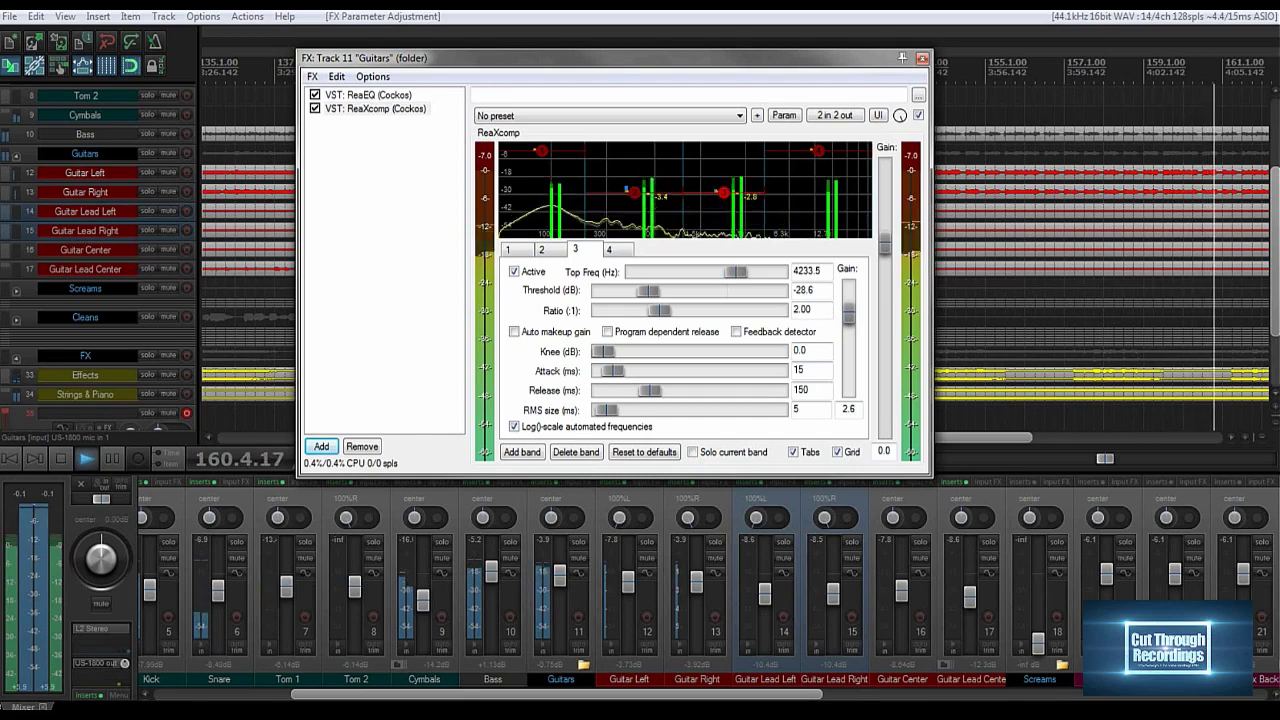
left_click(816, 151)
left_click_drag(816, 151, 818, 193)
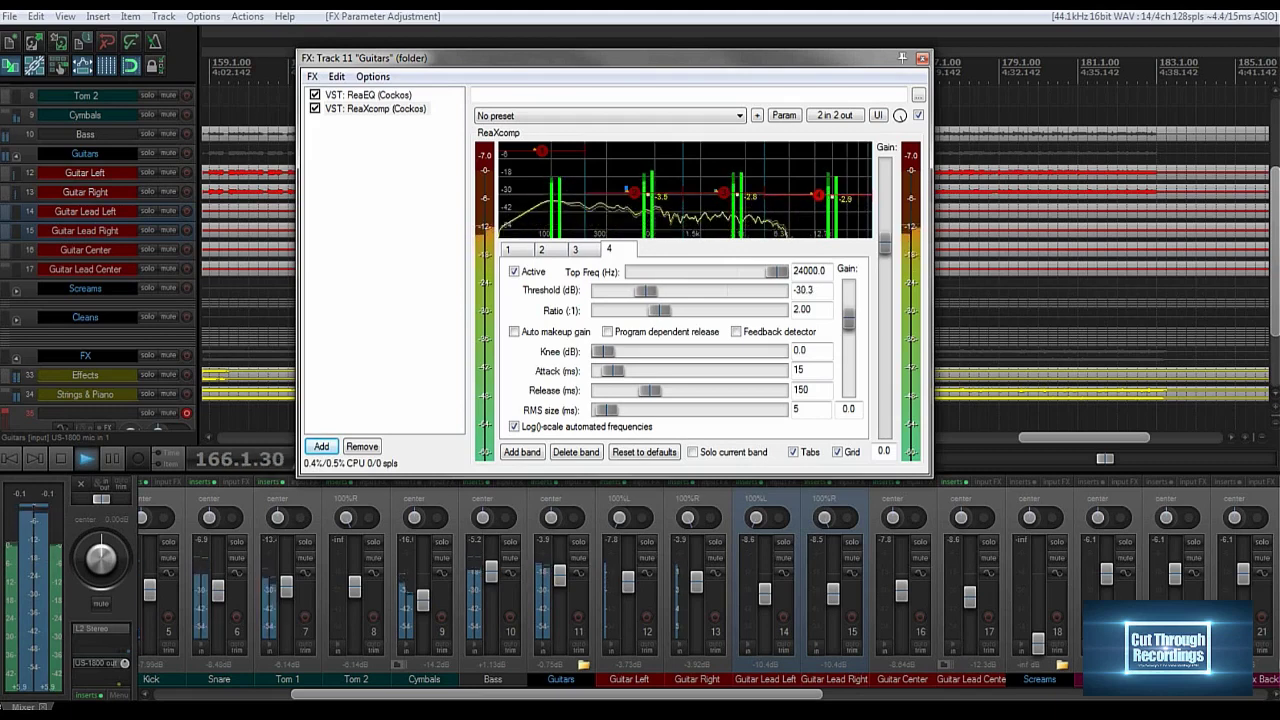
left_click_drag(848, 318, 849, 309)
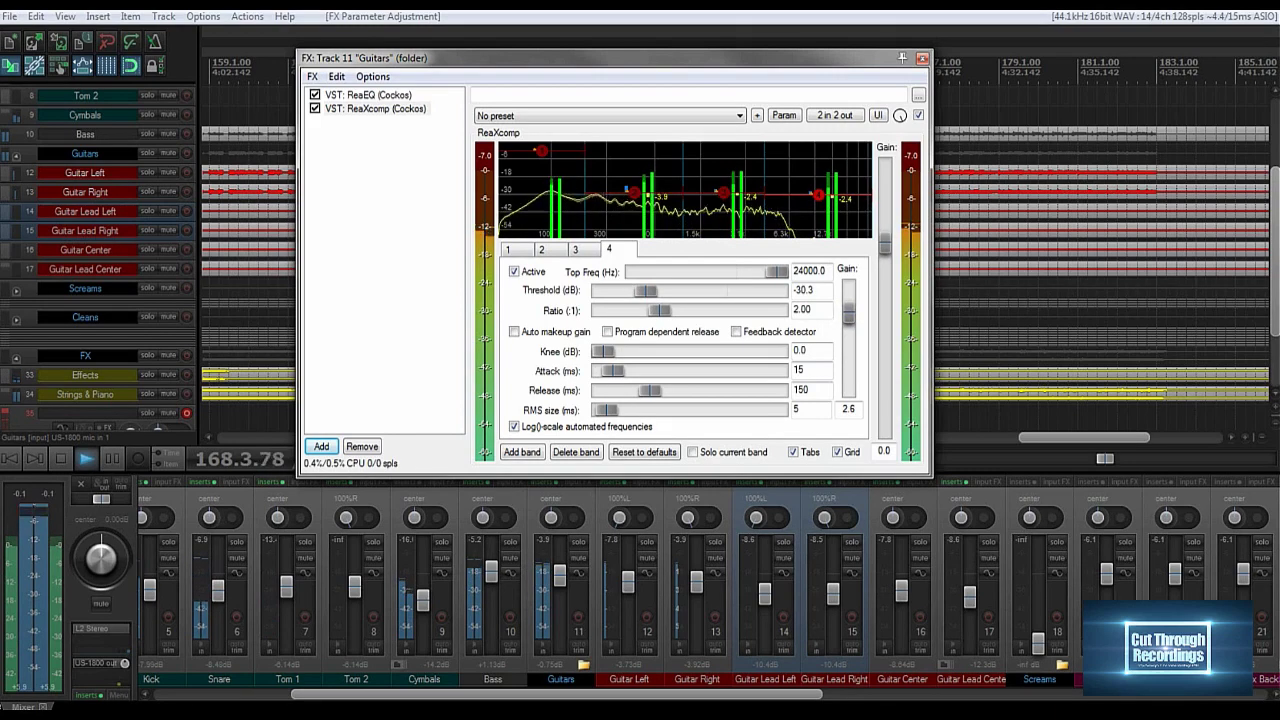
left_click_drag(540, 151, 541, 189)
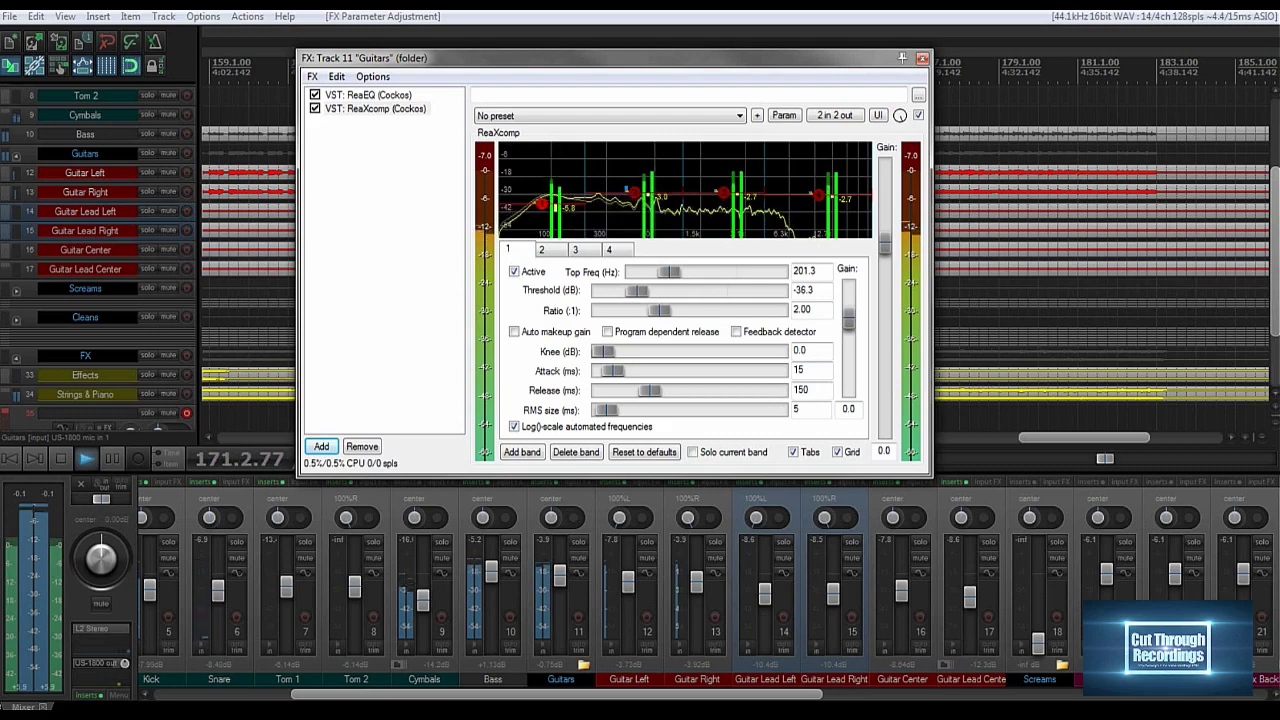
left_click_drag(847, 316, 847, 311)
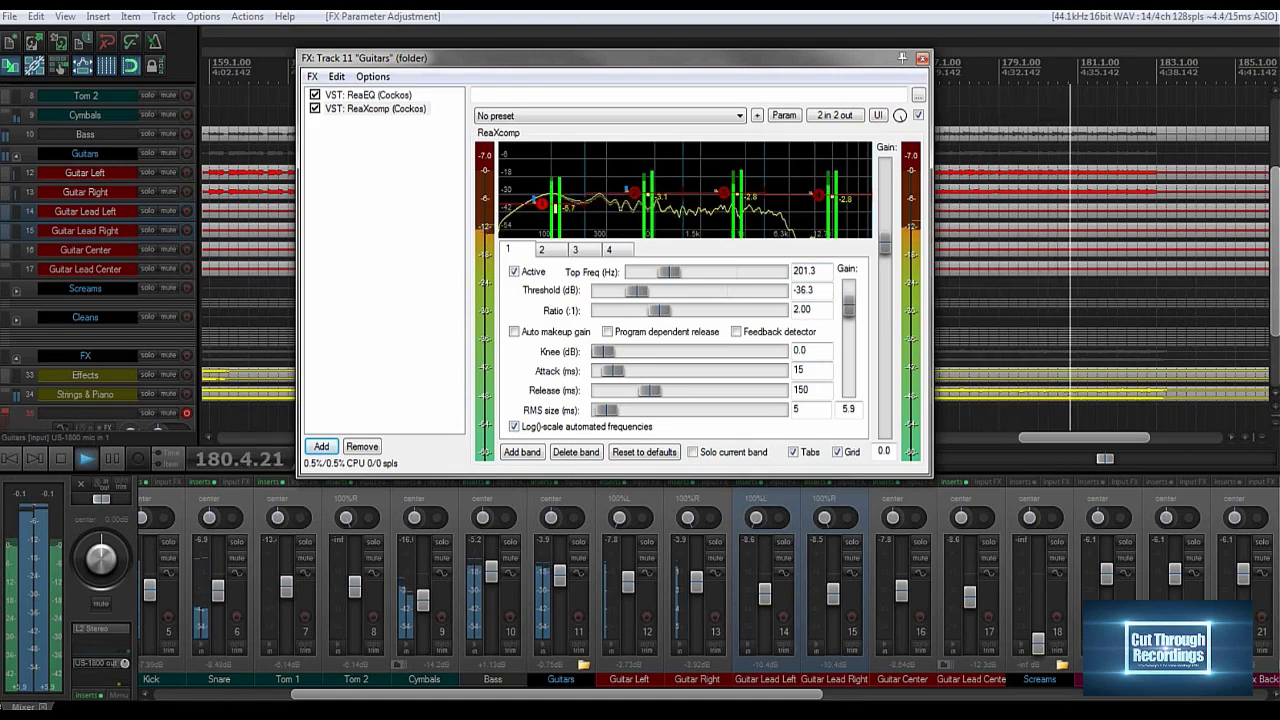
Toggle ReaXcomp's bypass to compare the guitars with and without it, move the FX window aside and stop playback.
left_click(315, 108)
left_click(315, 108)
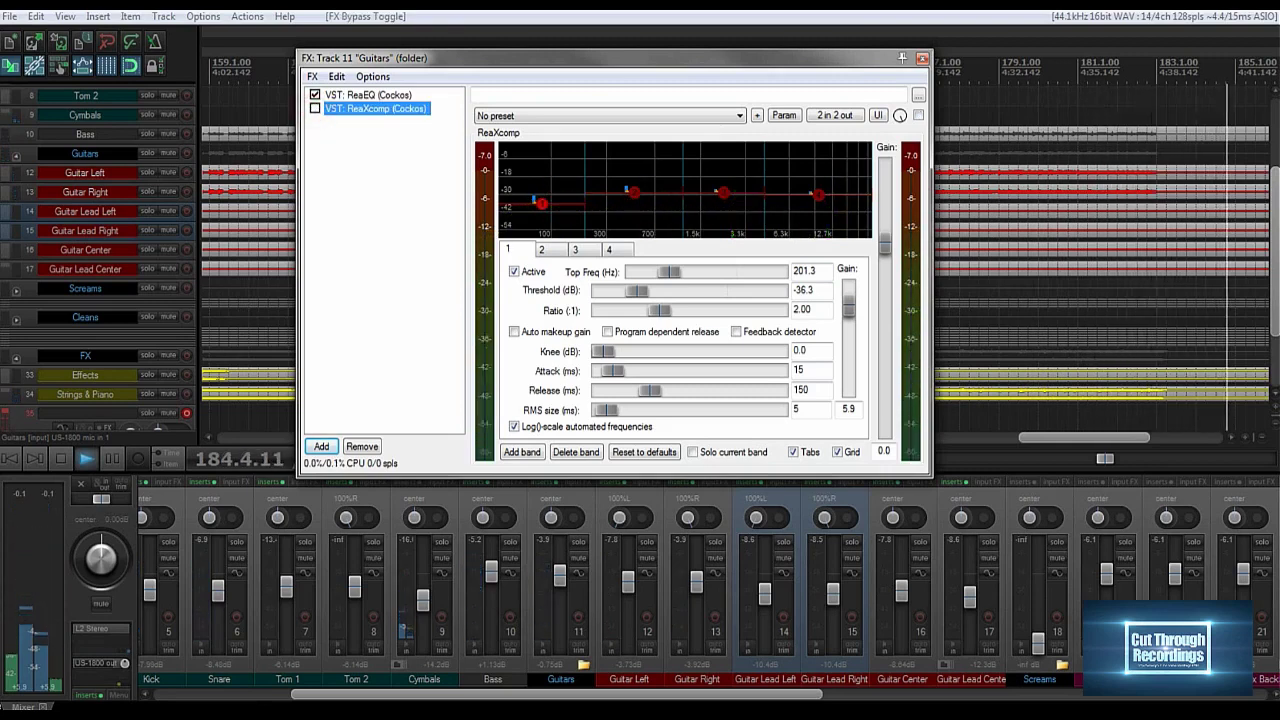
left_click_drag(600, 58, 765, 84)
key("space")
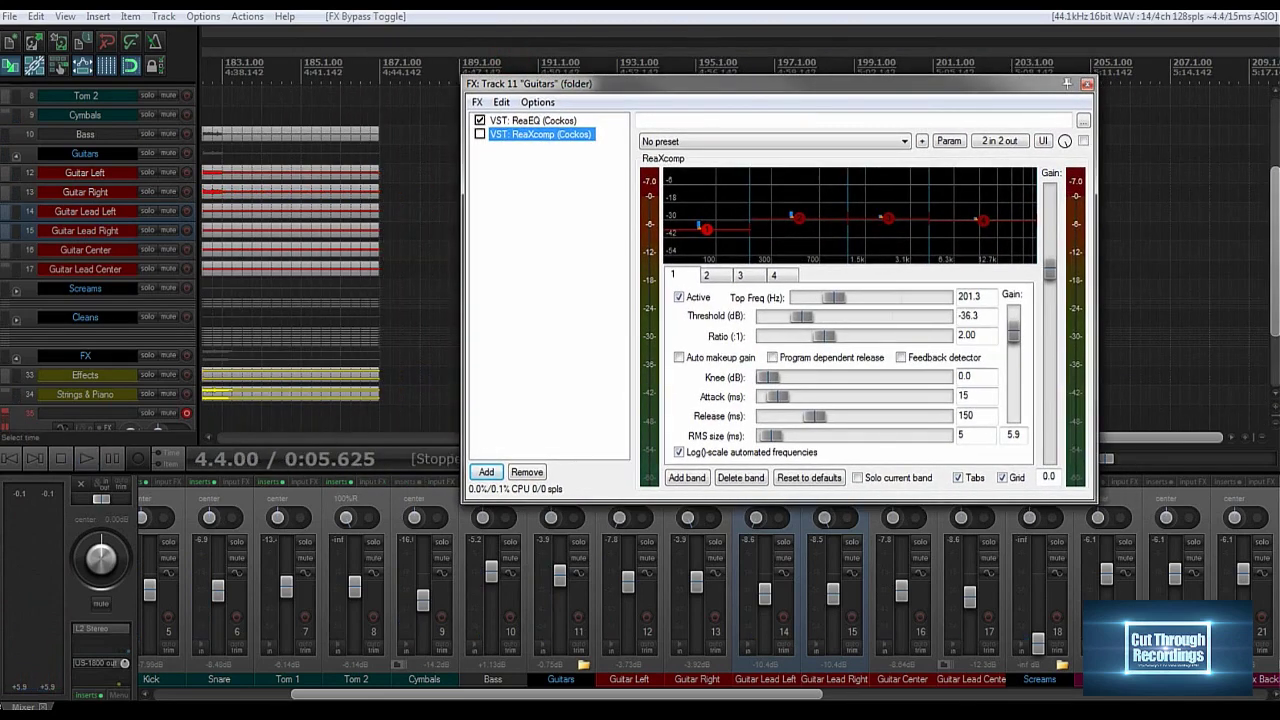
Re-enable ReaXcomp, play the song from measure 4 and toggle the compressor's bypass to compare the sound.
left_click(533, 121)
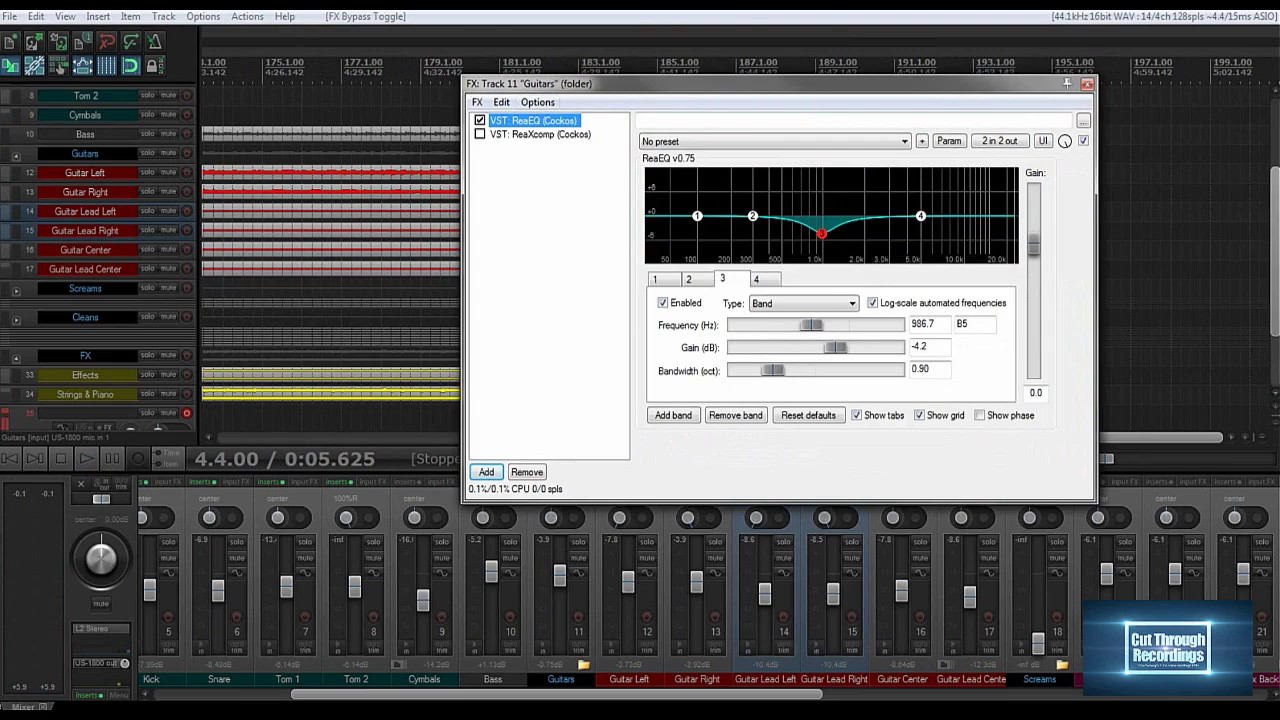
left_click_drag(553, 83, 530, 2)
left_click_drag(1137, 438, 262, 438)
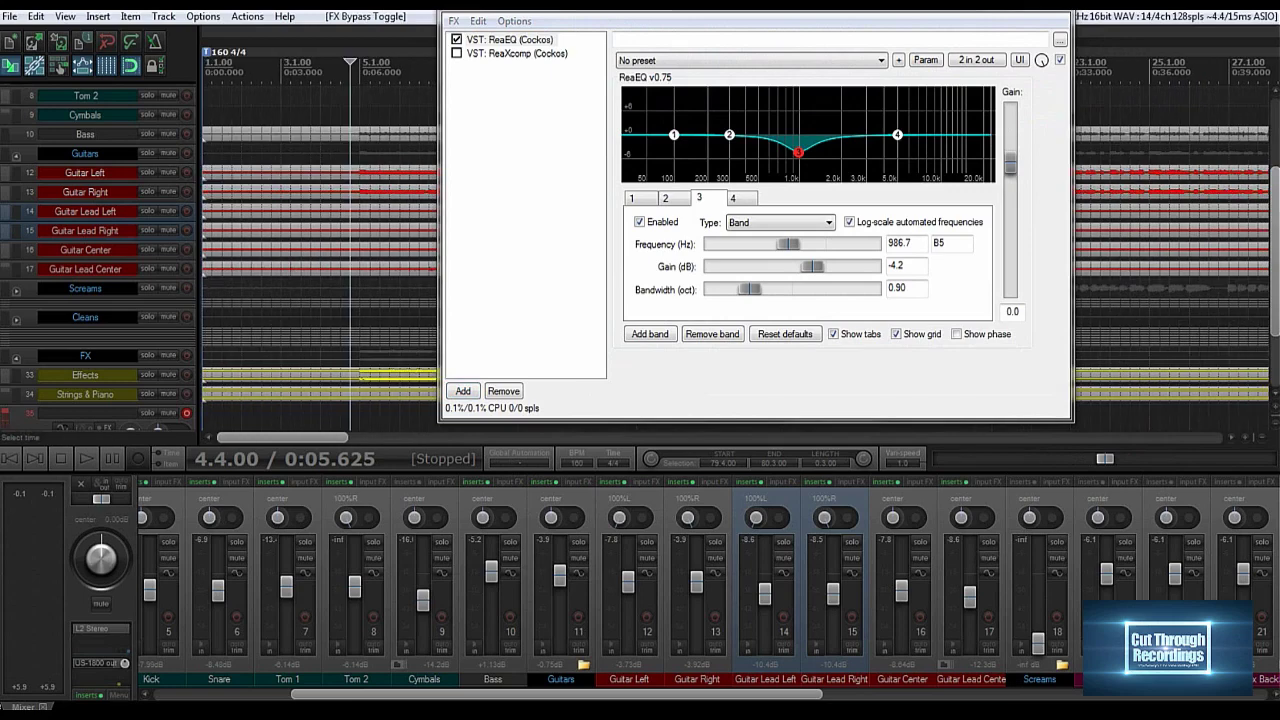
left_click(456, 53)
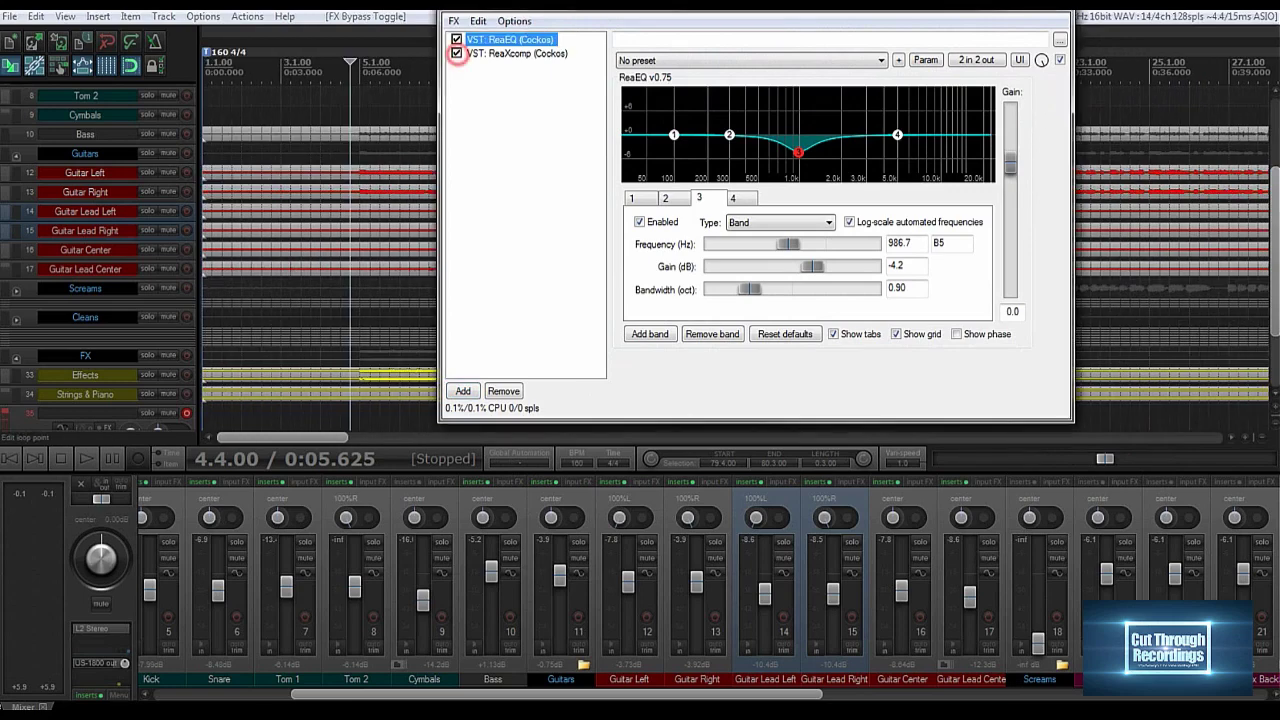
left_click(322, 66)
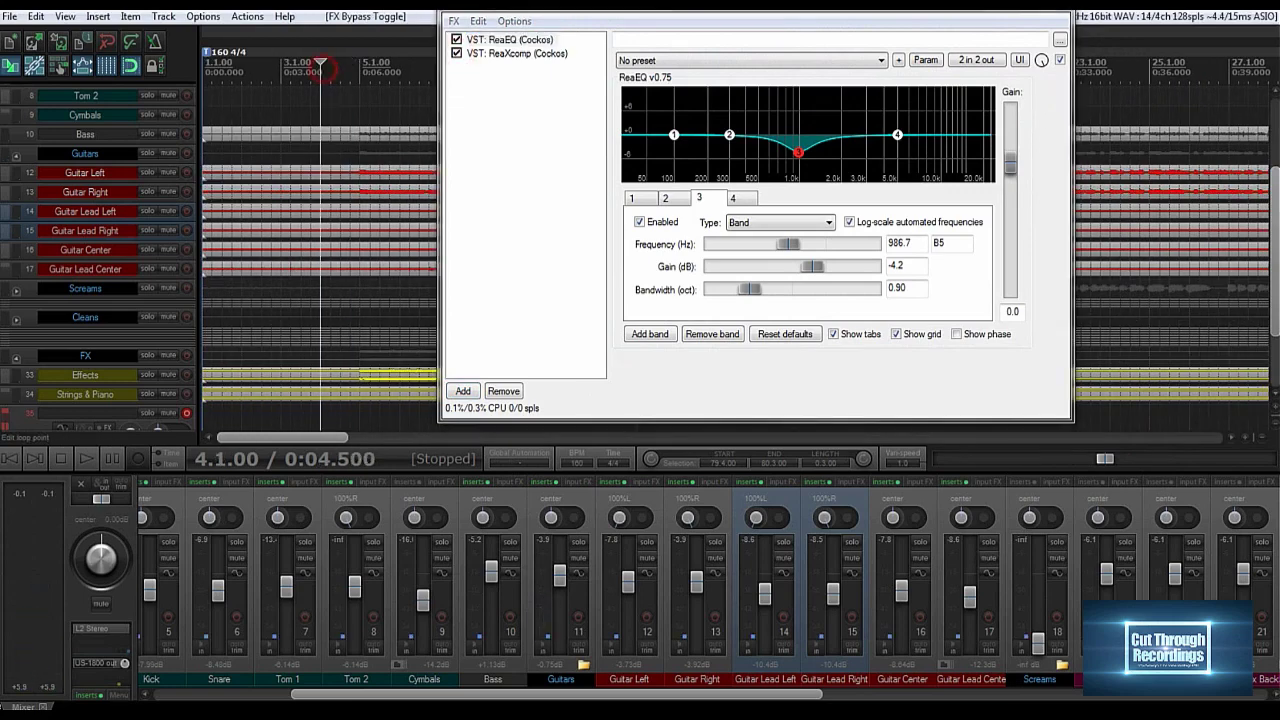
key("space")
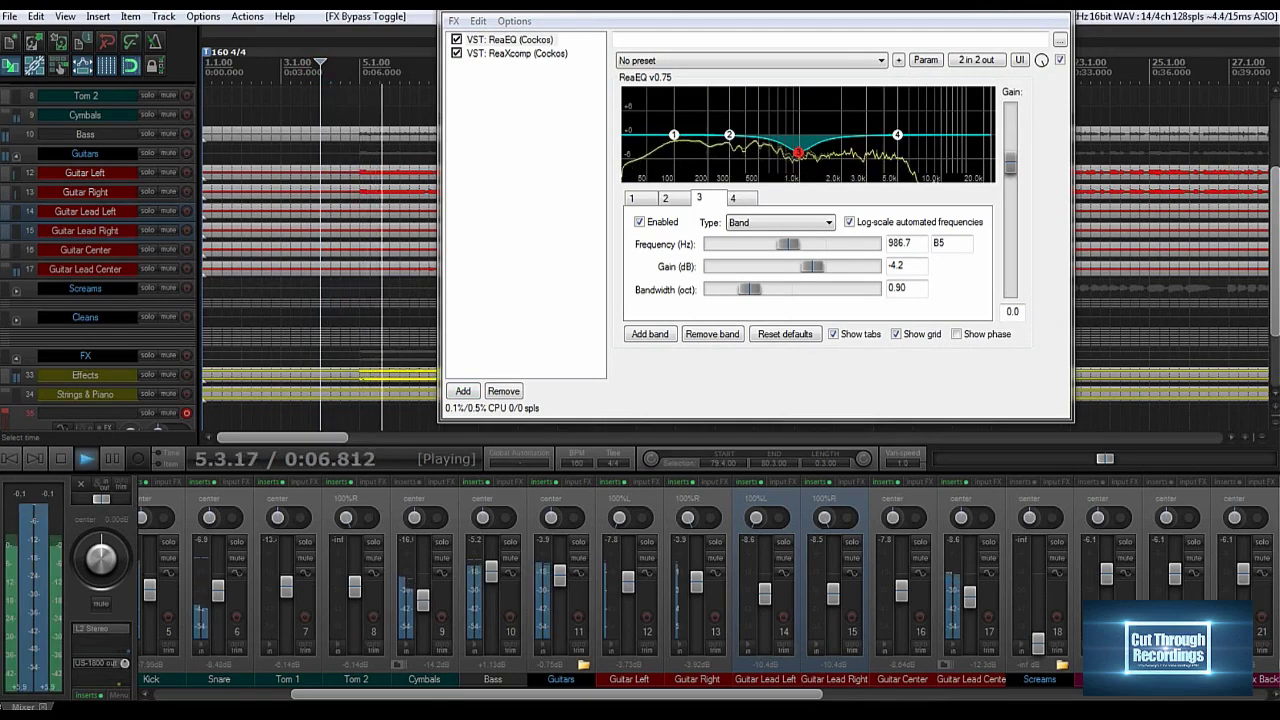
left_click(456, 53)
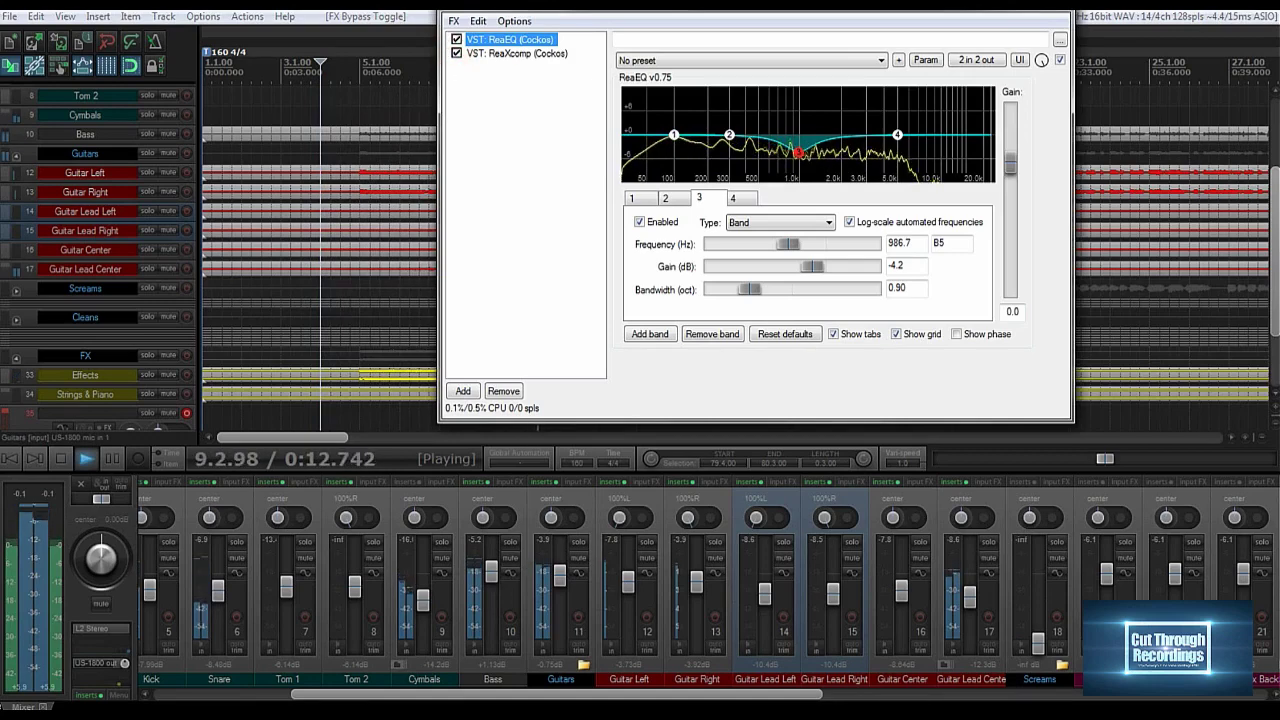
Set ReaXcomp band 3's gain to 3.3 dB and compare the guitars with the compressor bypassed and enabled.
left_click(515, 54)
left_click(866, 137)
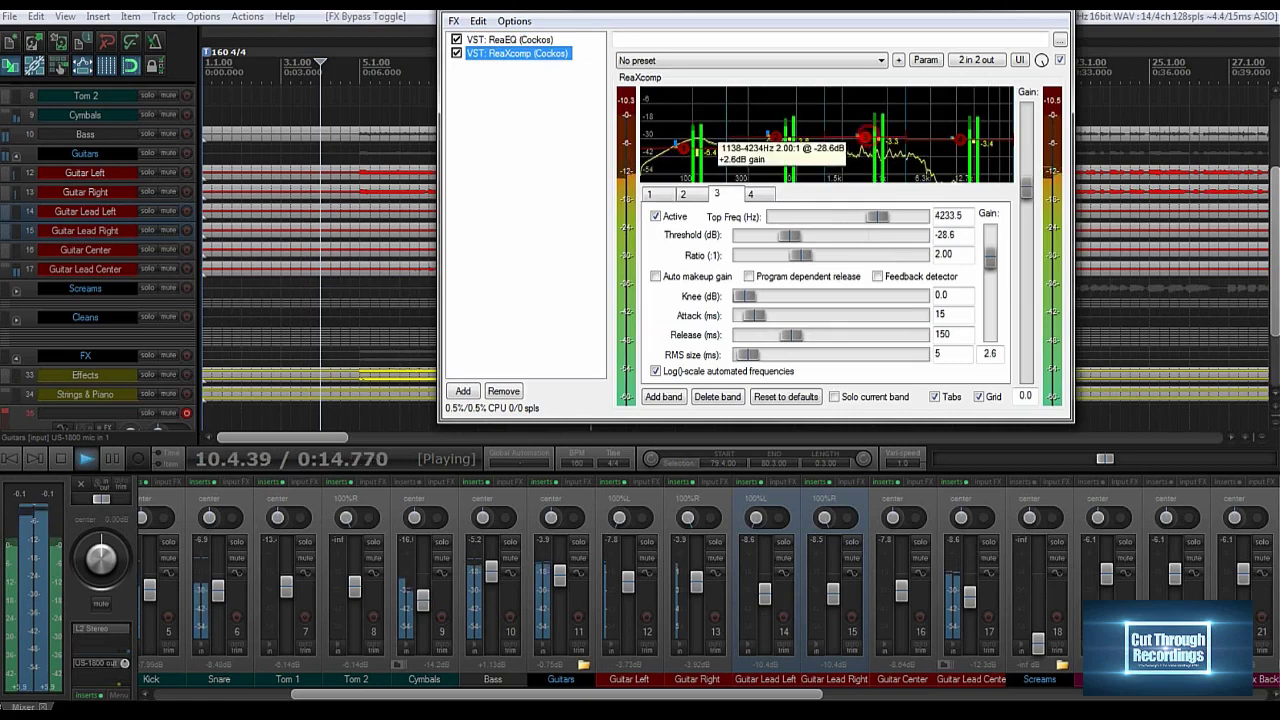
left_click_drag(991, 259, 991, 256)
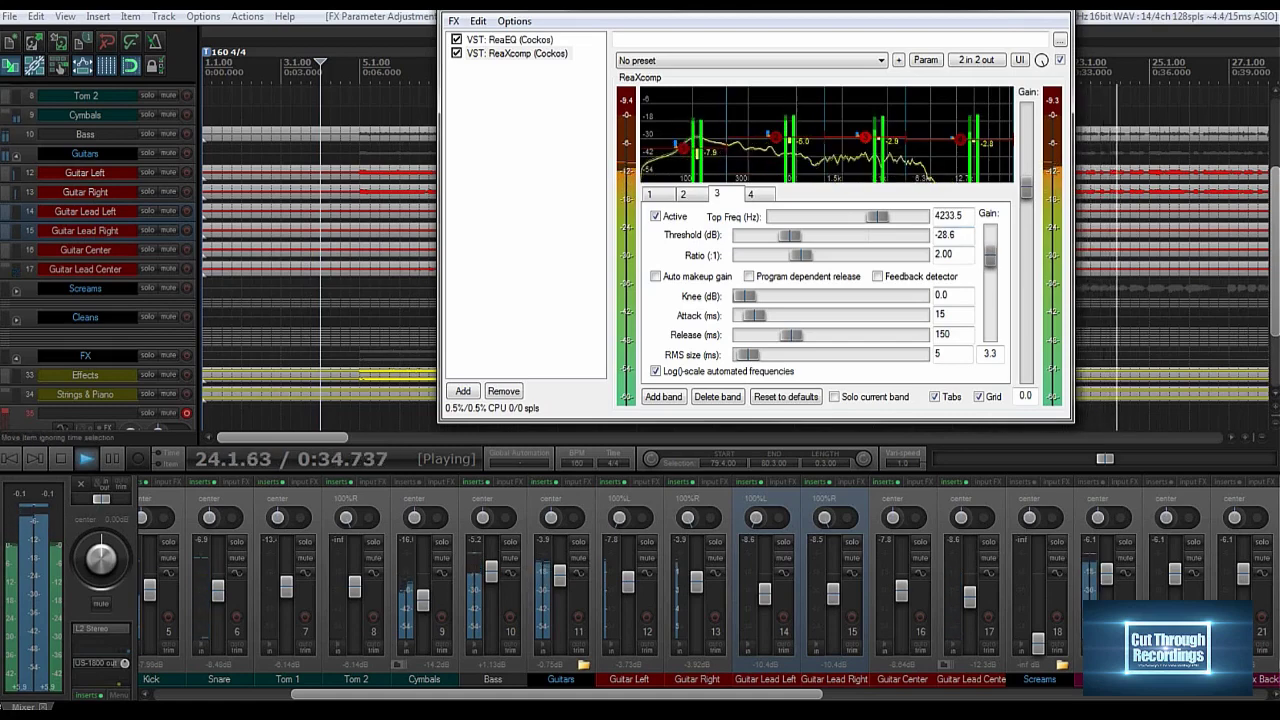
left_click(457, 53)
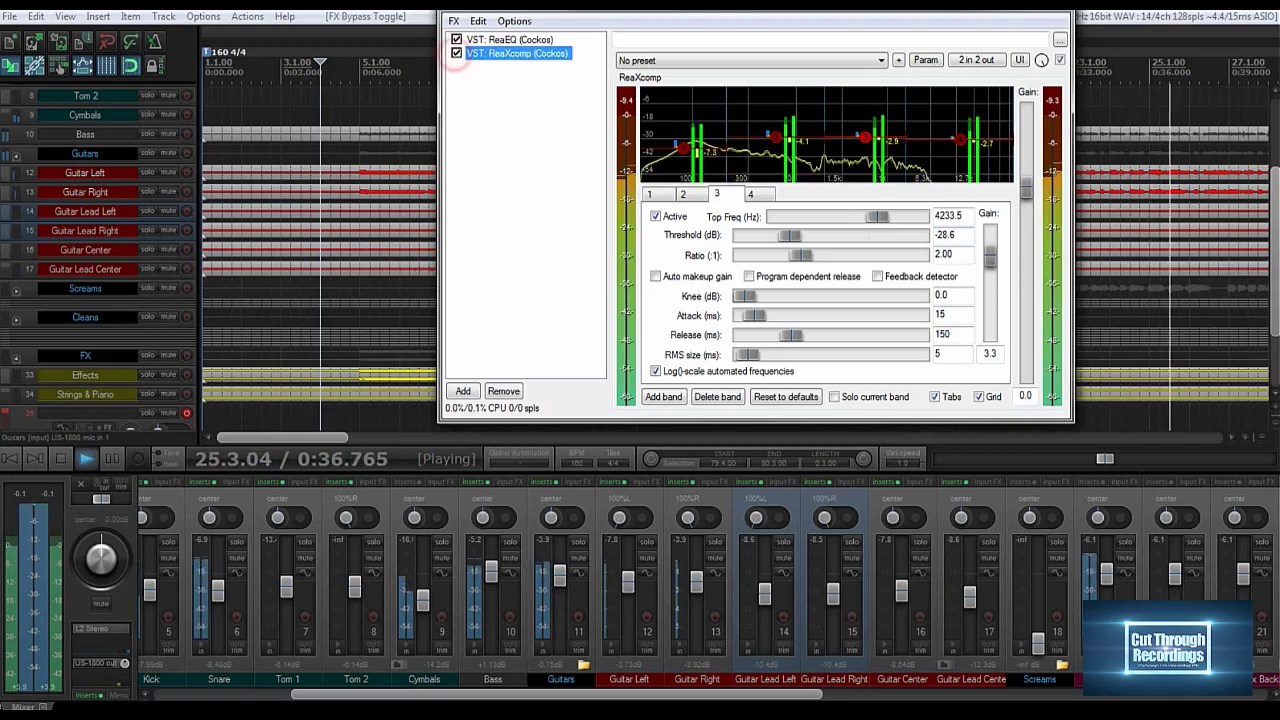
left_click(456, 53)
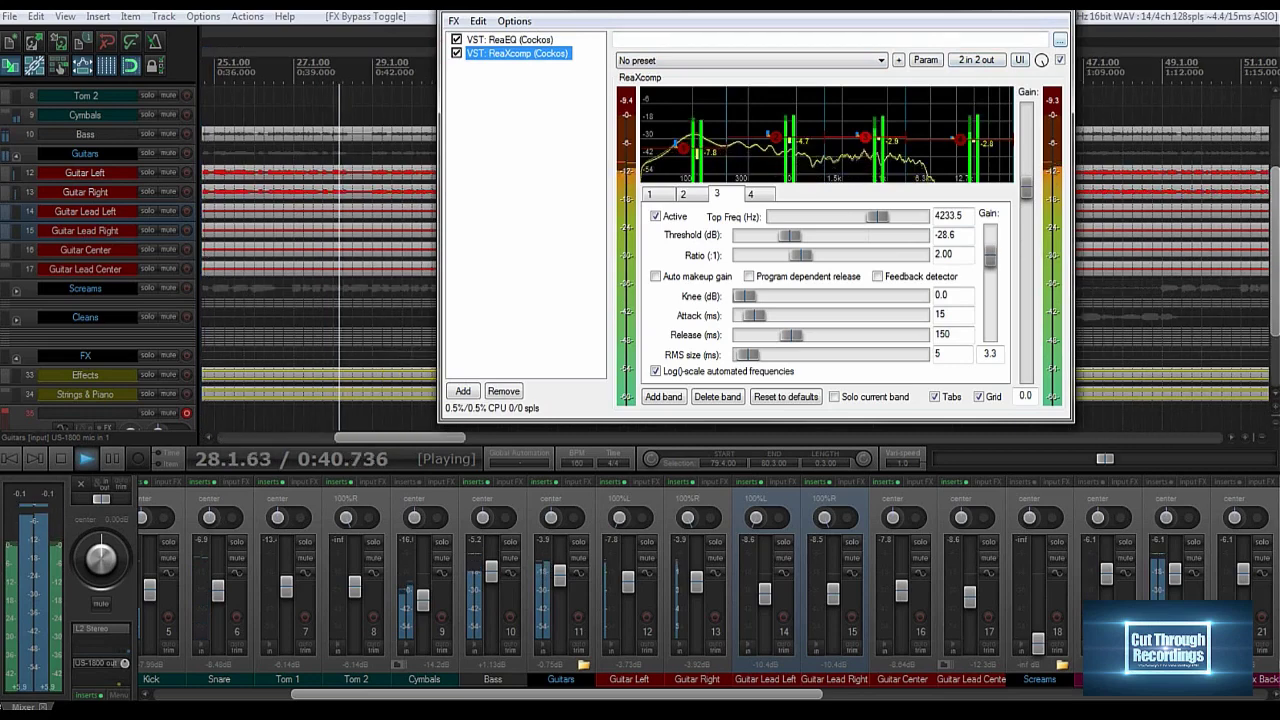
Lower the Guitars folder track's volume to -2.27 dB and close its FX window.
left_click_drag(560, 574, 560, 579)
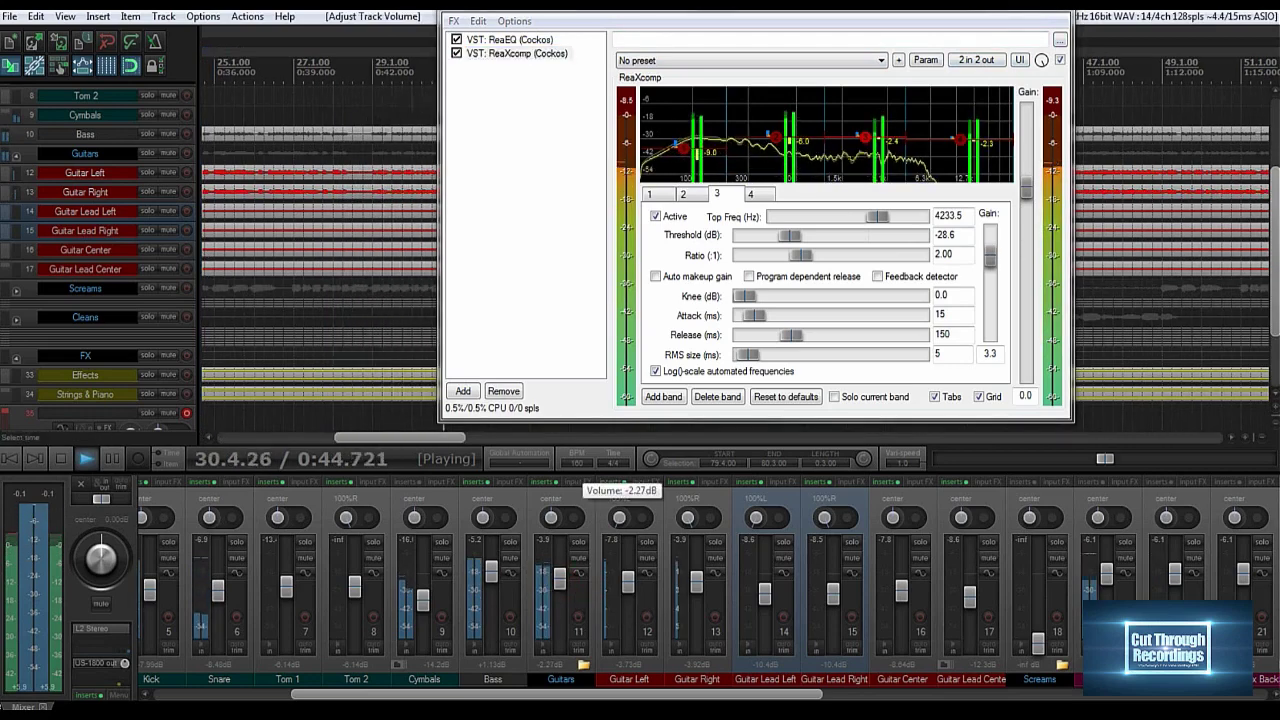
left_click(589, 15)
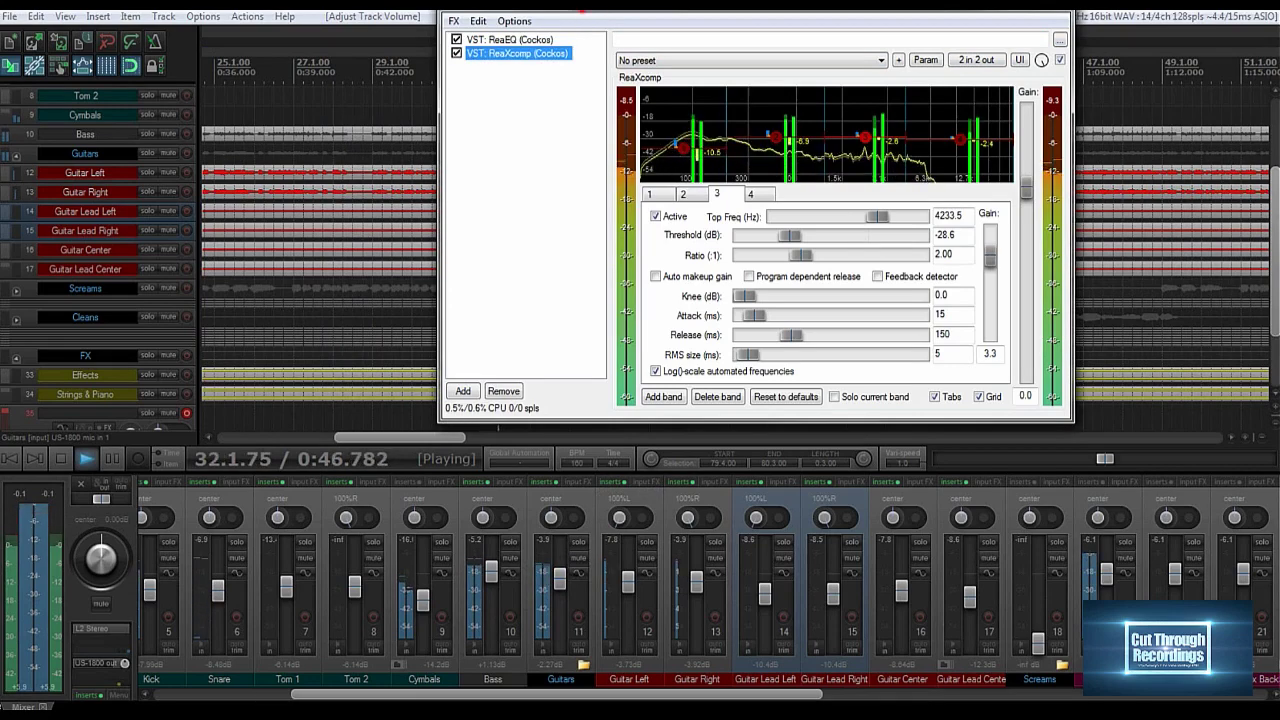
left_click_drag(582, 9, 365, 133)
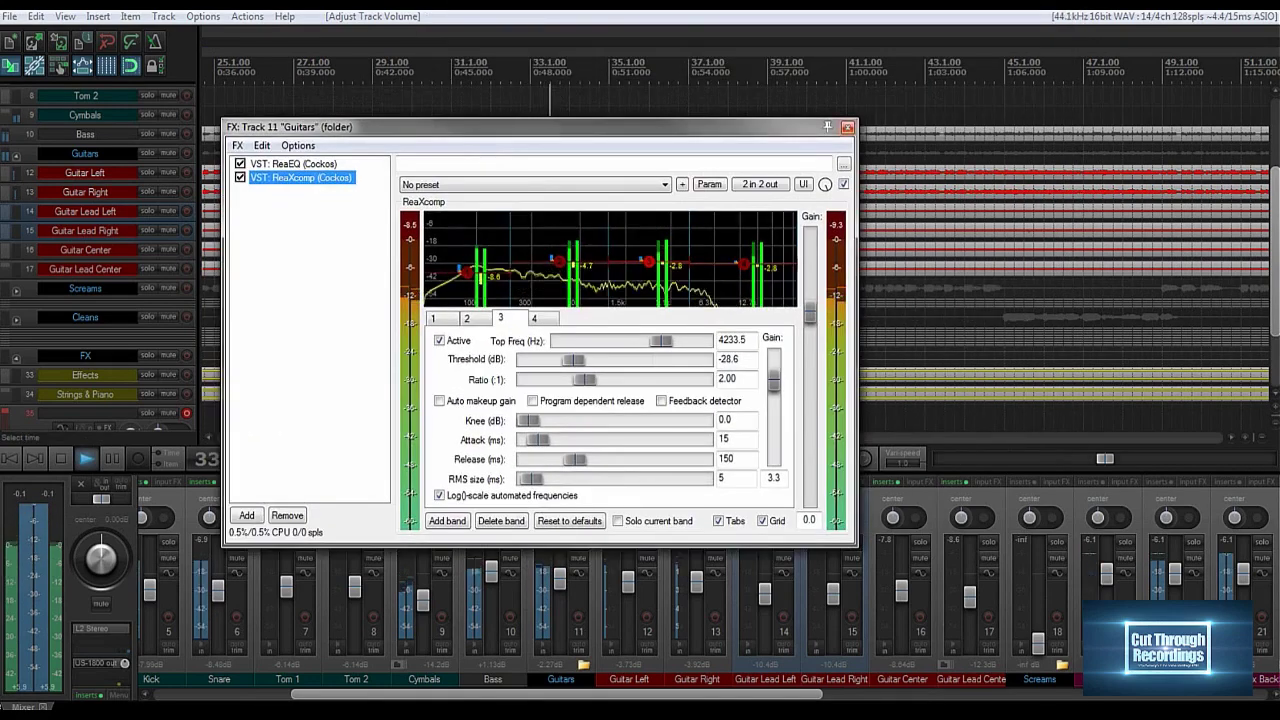
left_click(848, 127)
Raise the Guitars folder track's volume to about -1.1 dB while the song plays.
left_click_drag(435, 694, 848, 692)
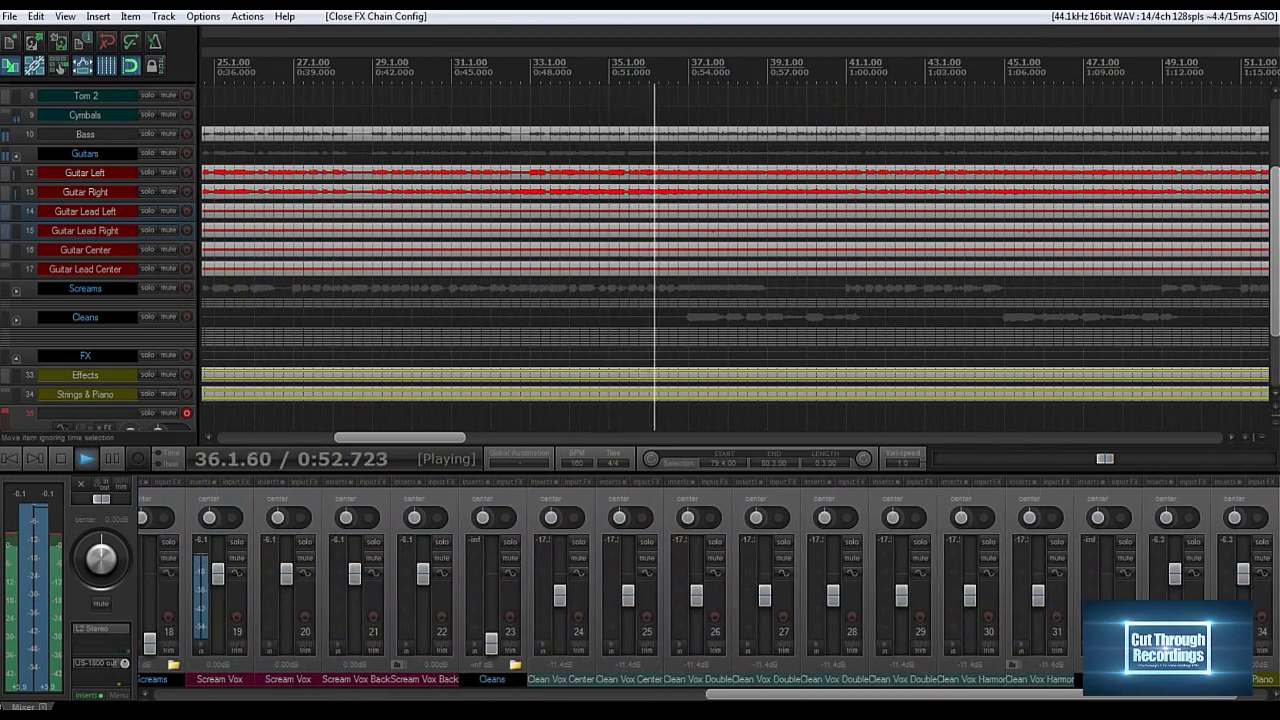
left_click_drag(400, 437, 323, 437)
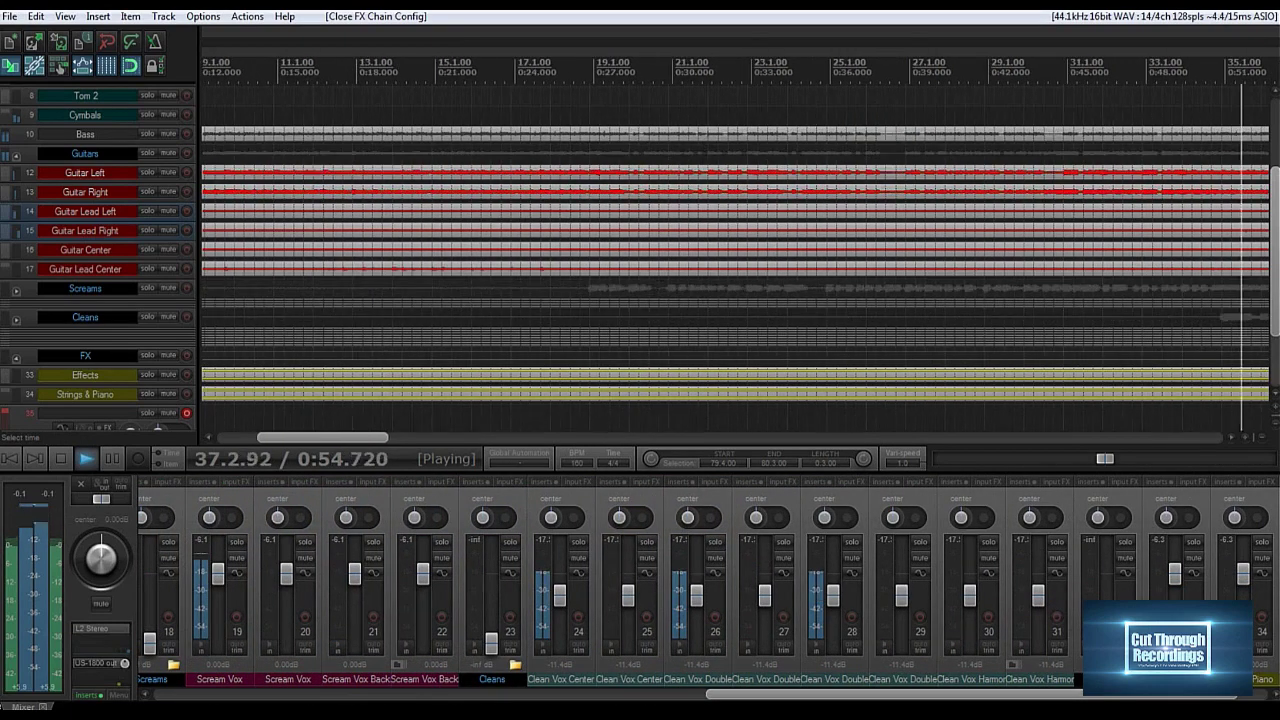
scroll(735, 250, "left", 3)
left_click_drag(808, 694, 437, 694)
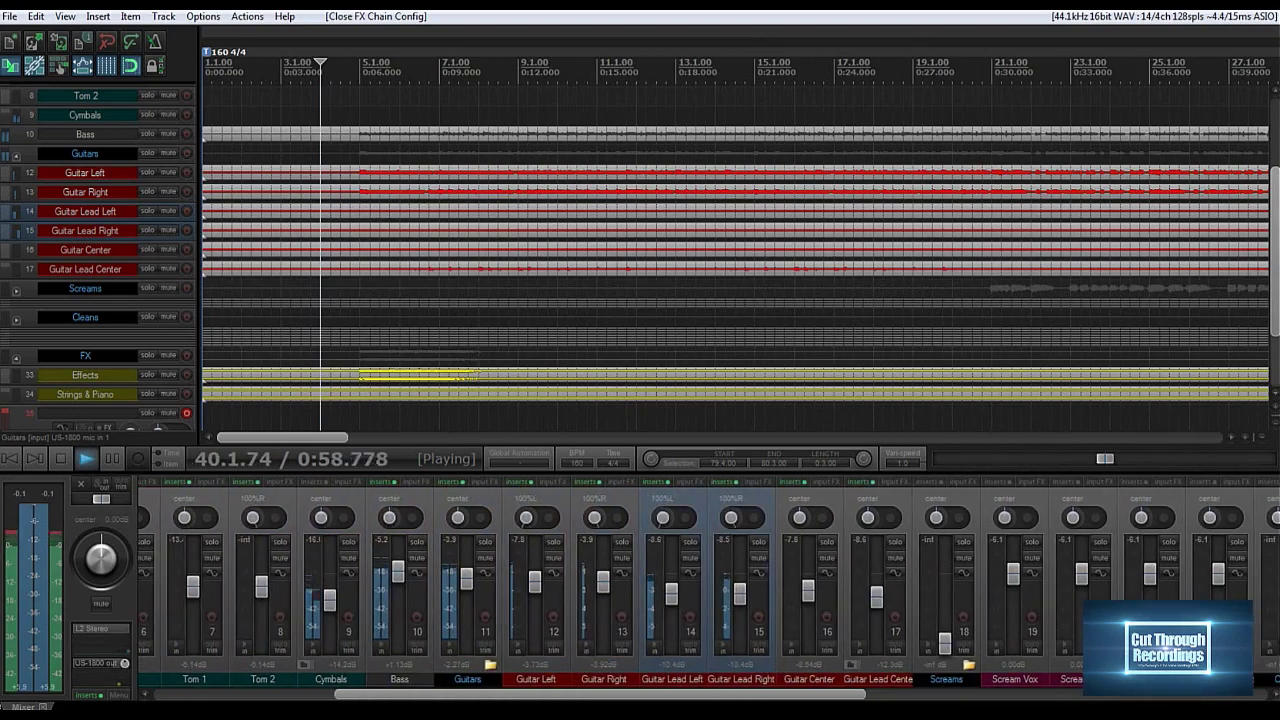
left_click_drag(464, 579, 465, 575)
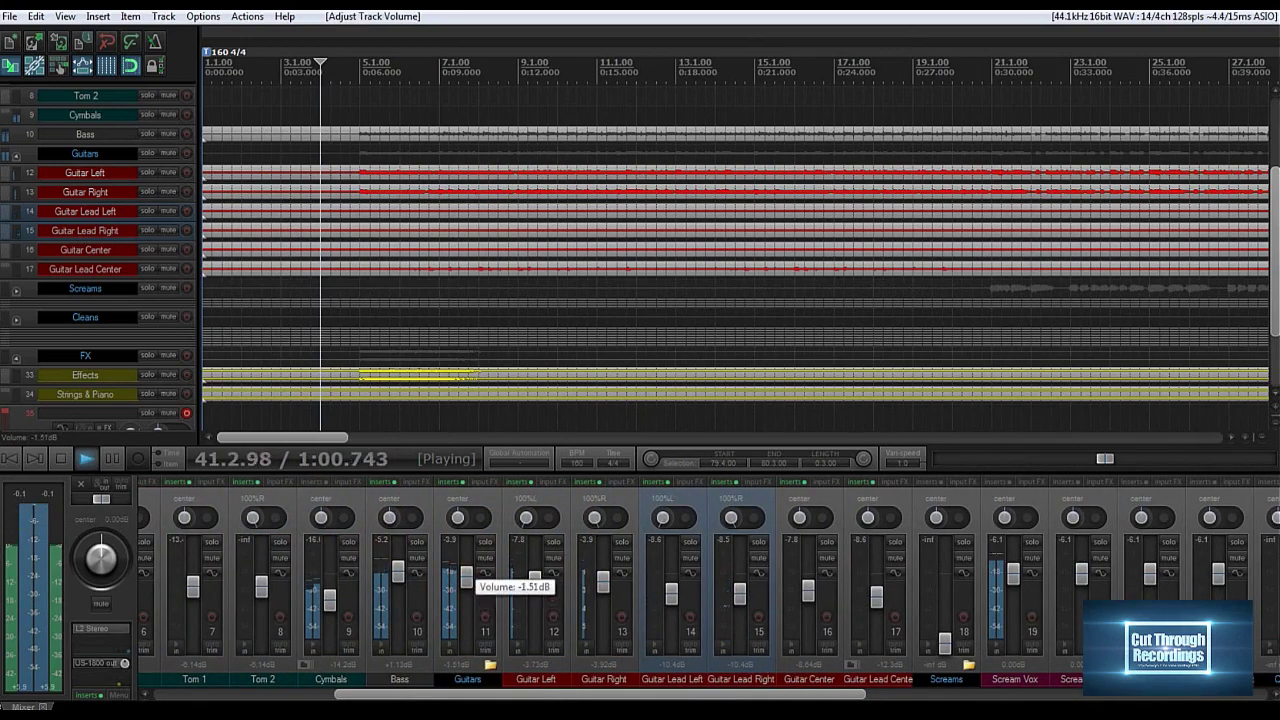
Reopen the Guitars FX chain and add a fifth ReaEQ band at 186.7 Hz with 1.0 dB gain.
left_click(452, 480)
left_click(308, 234)
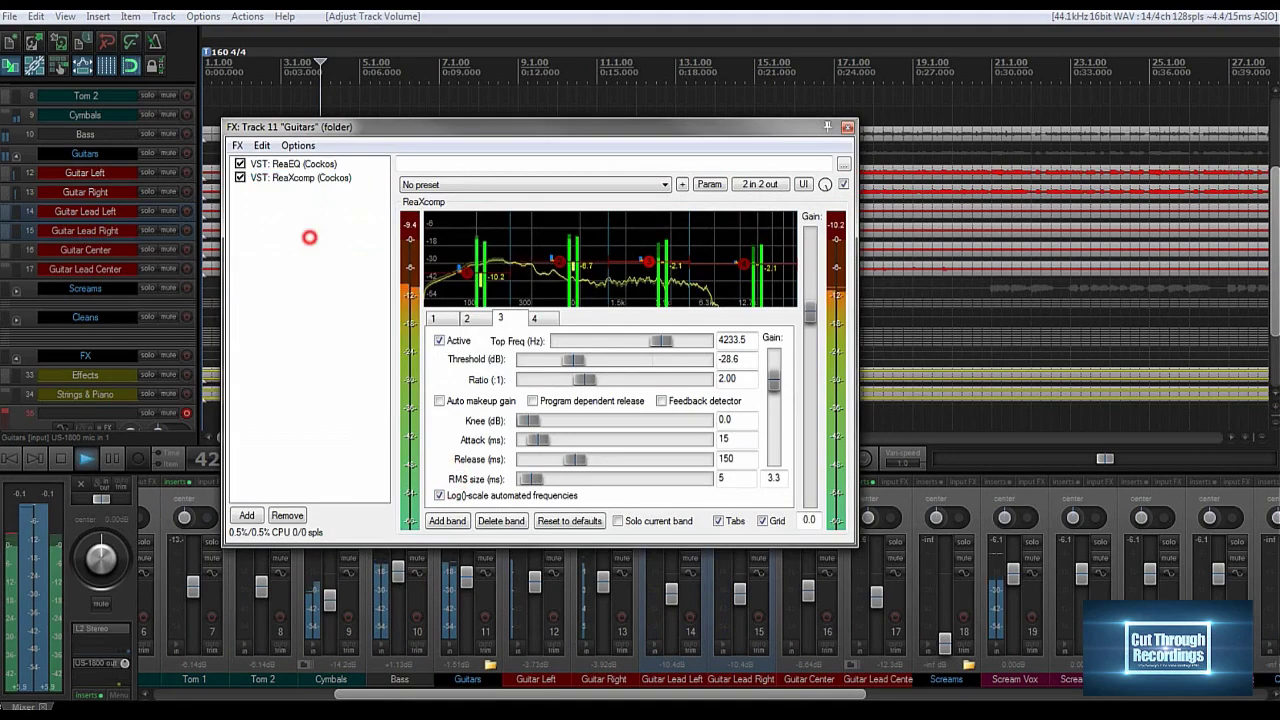
left_click(294, 163)
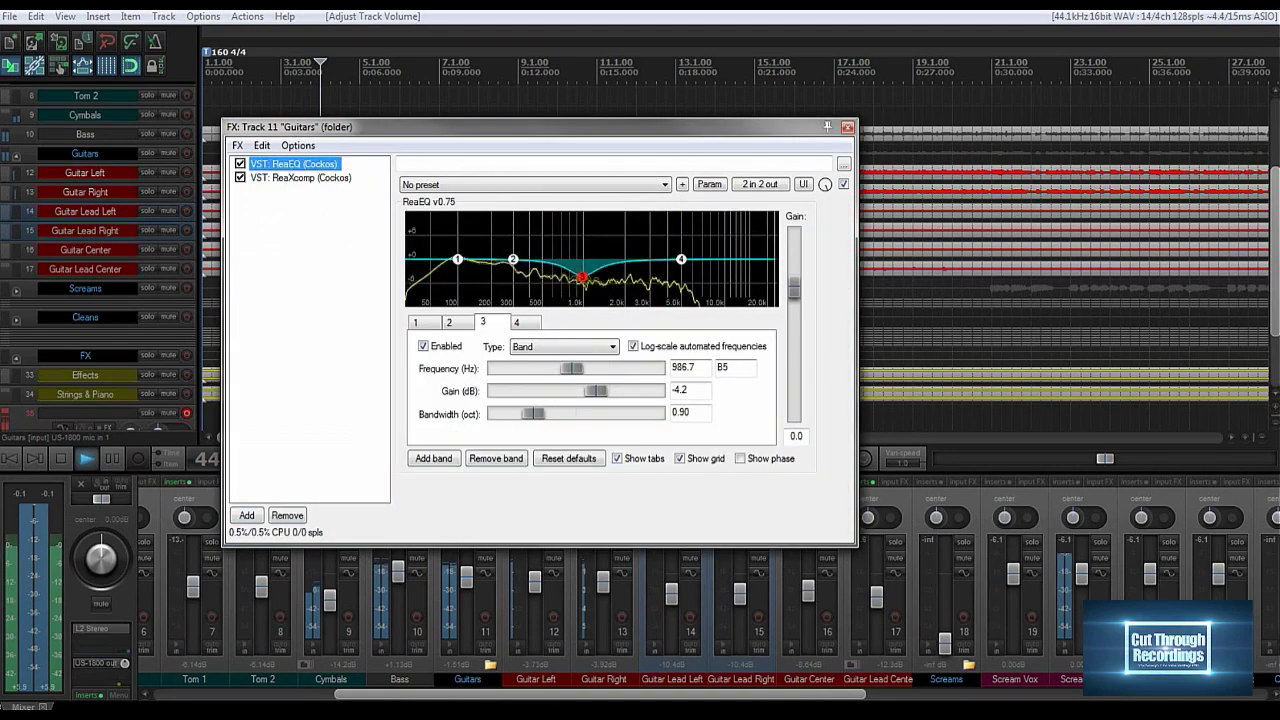
left_click(433, 458)
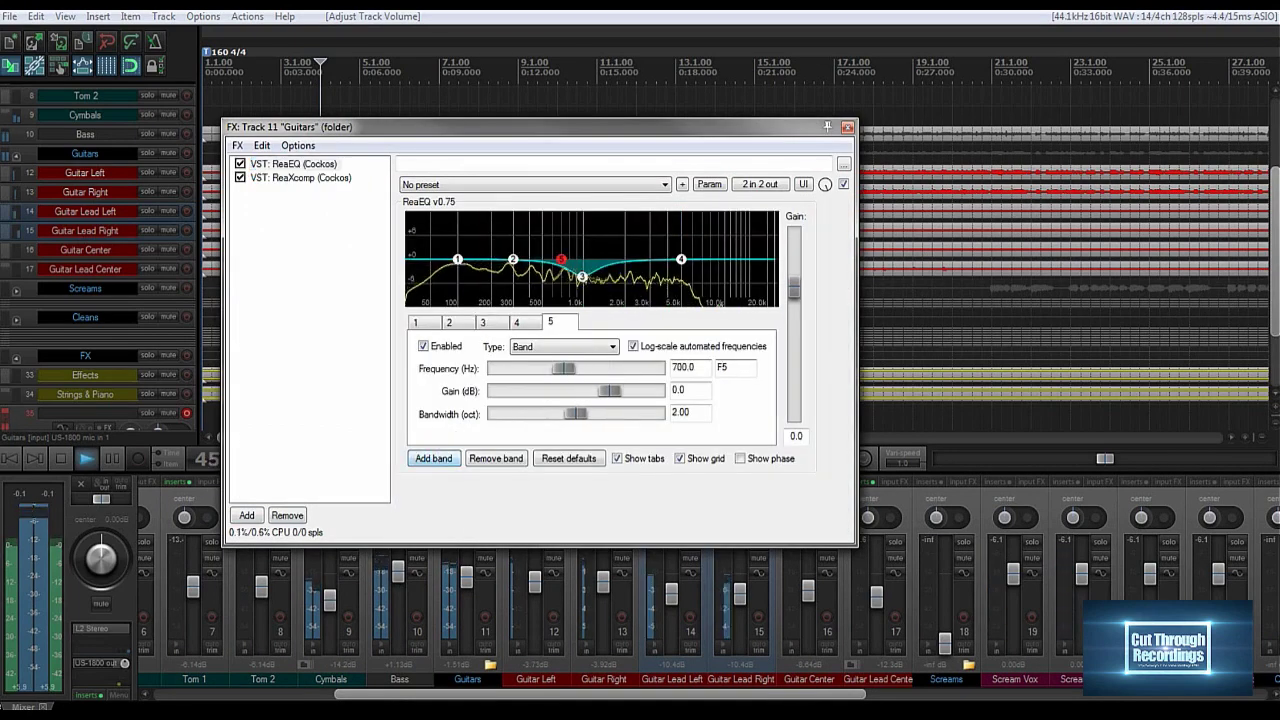
left_click_drag(578, 259, 486, 252)
Change ReaEQ band 1 to a High Pass filter at 105.5 Hz and disable band 5.
left_click(456, 260)
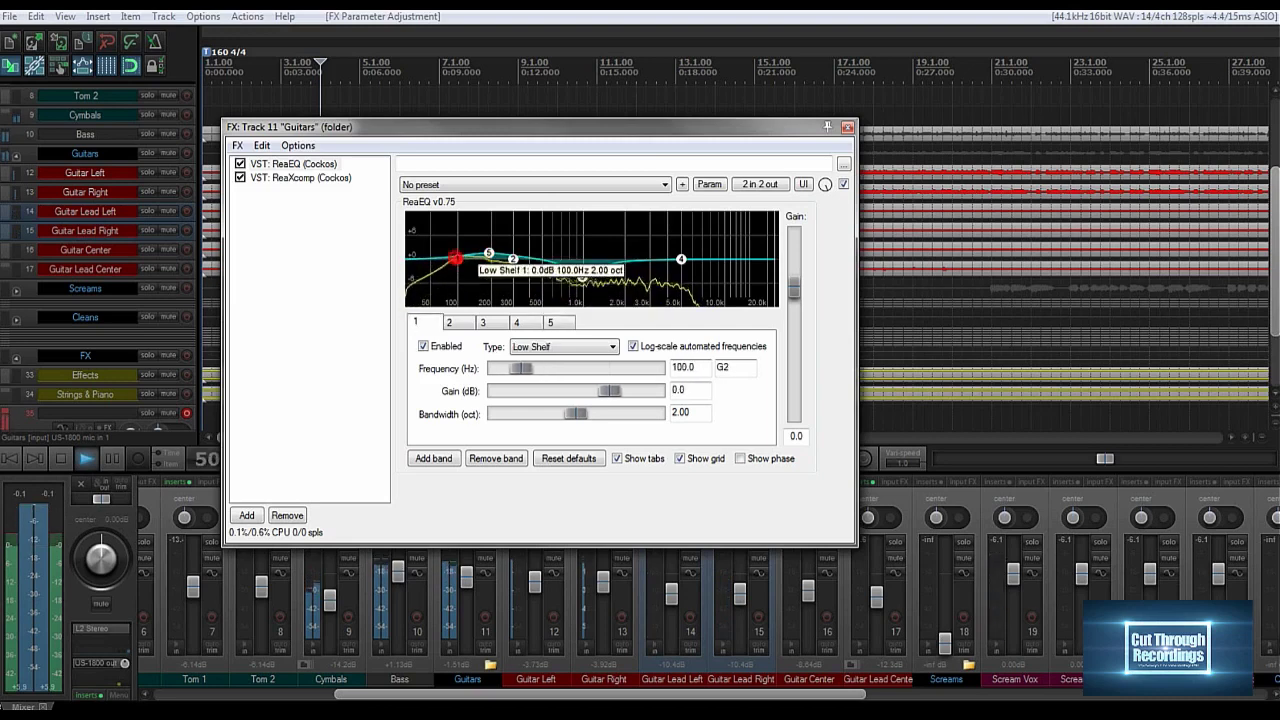
left_click(564, 346)
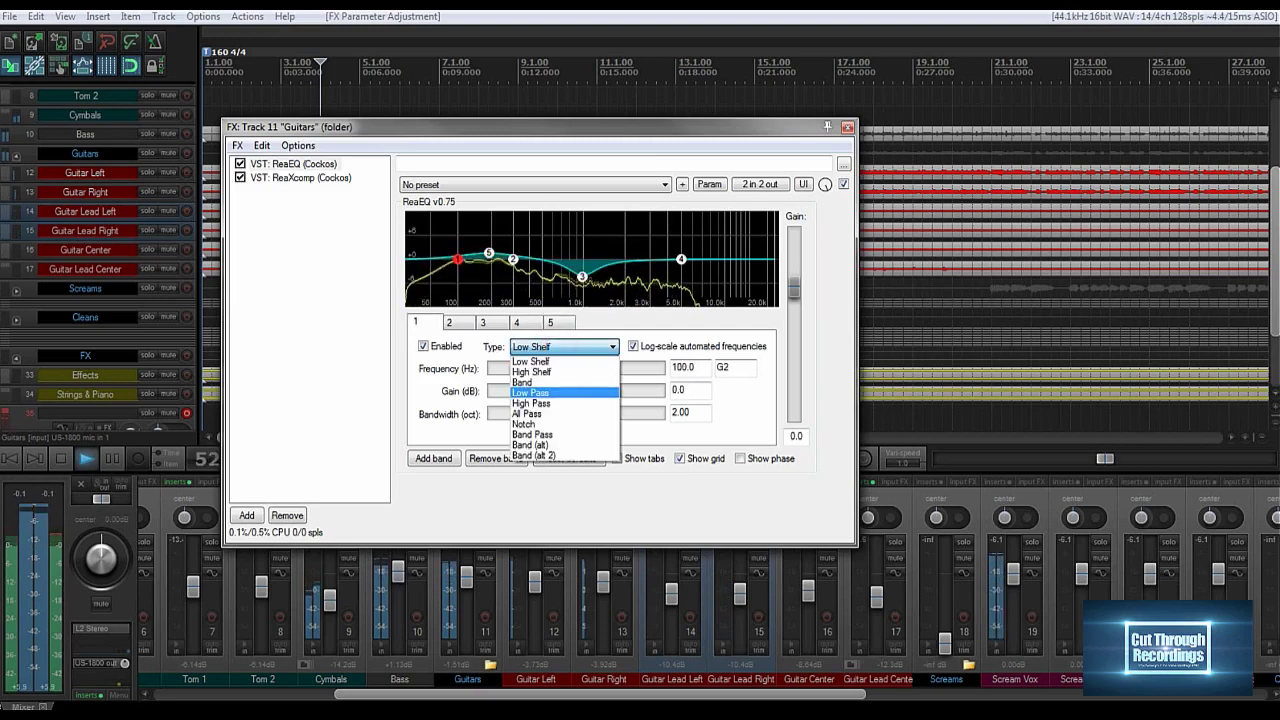
left_click(525, 397)
left_click_drag(457, 283, 460, 283)
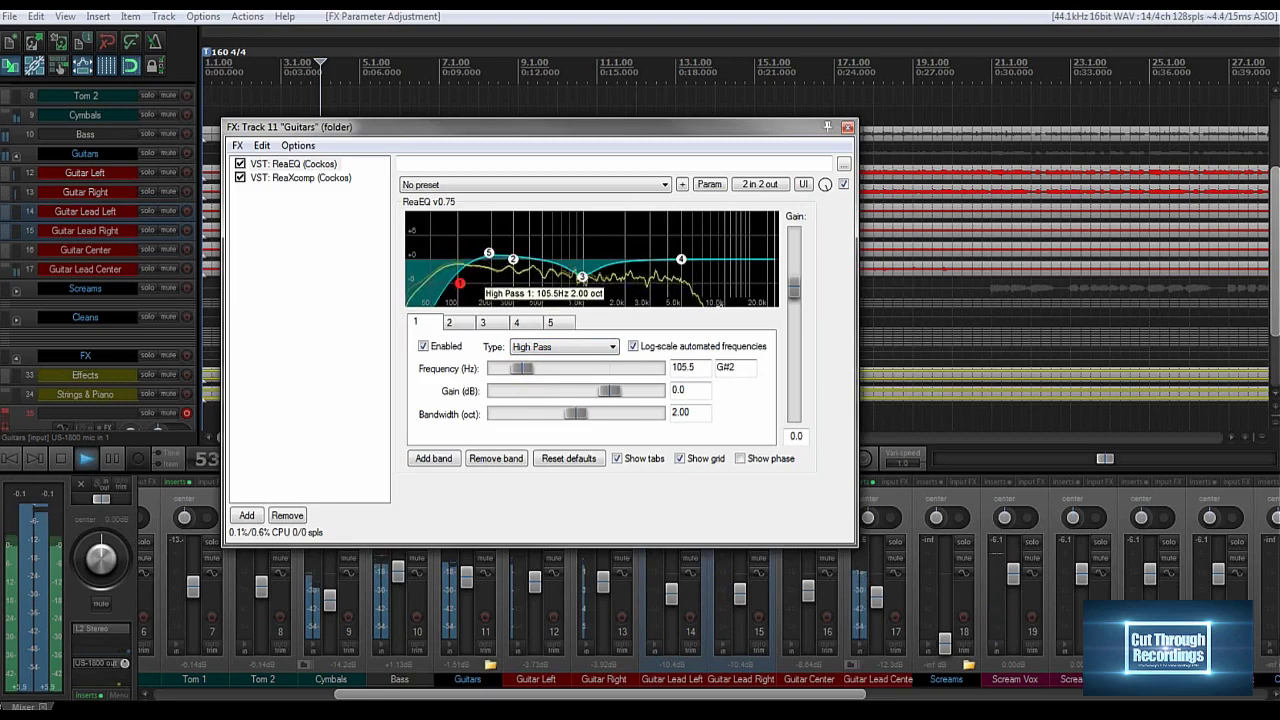
left_click(488, 254)
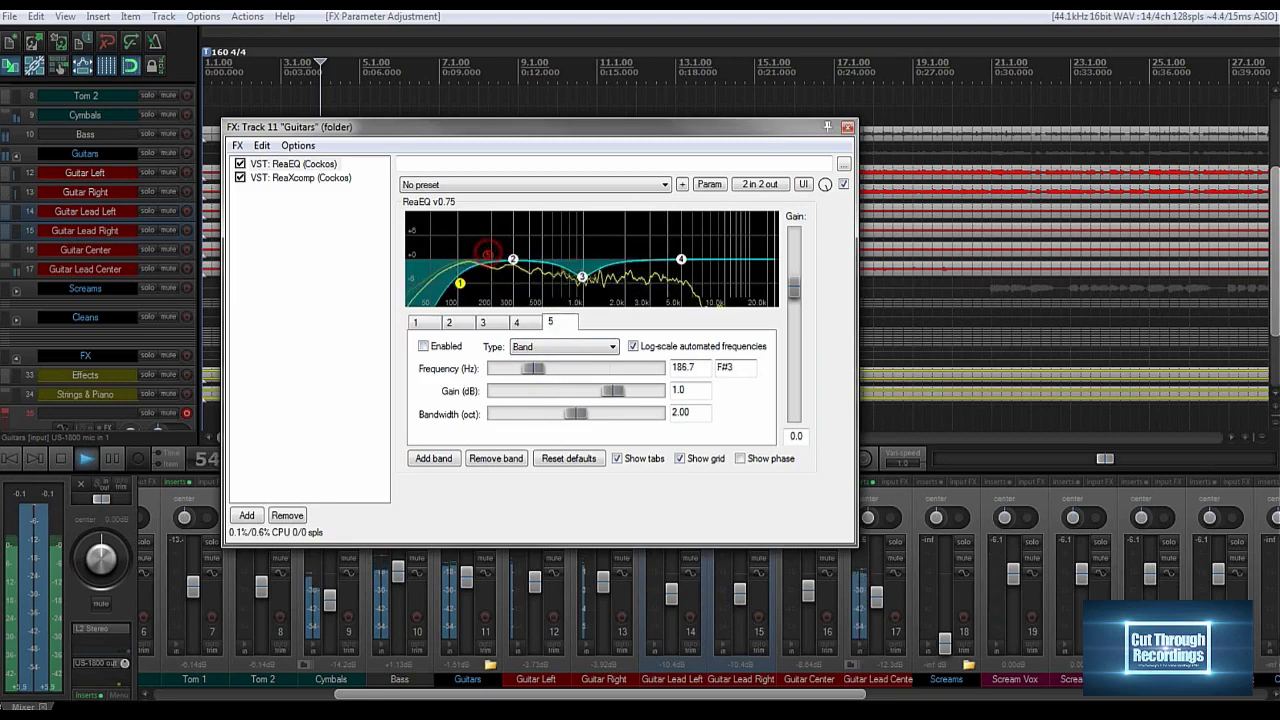
Change ReaEQ band 4 to a Low Pass filter at 11917.3 Hz with a bandwidth of 1.44 octaves.
left_click(680, 260)
left_click(563, 346)
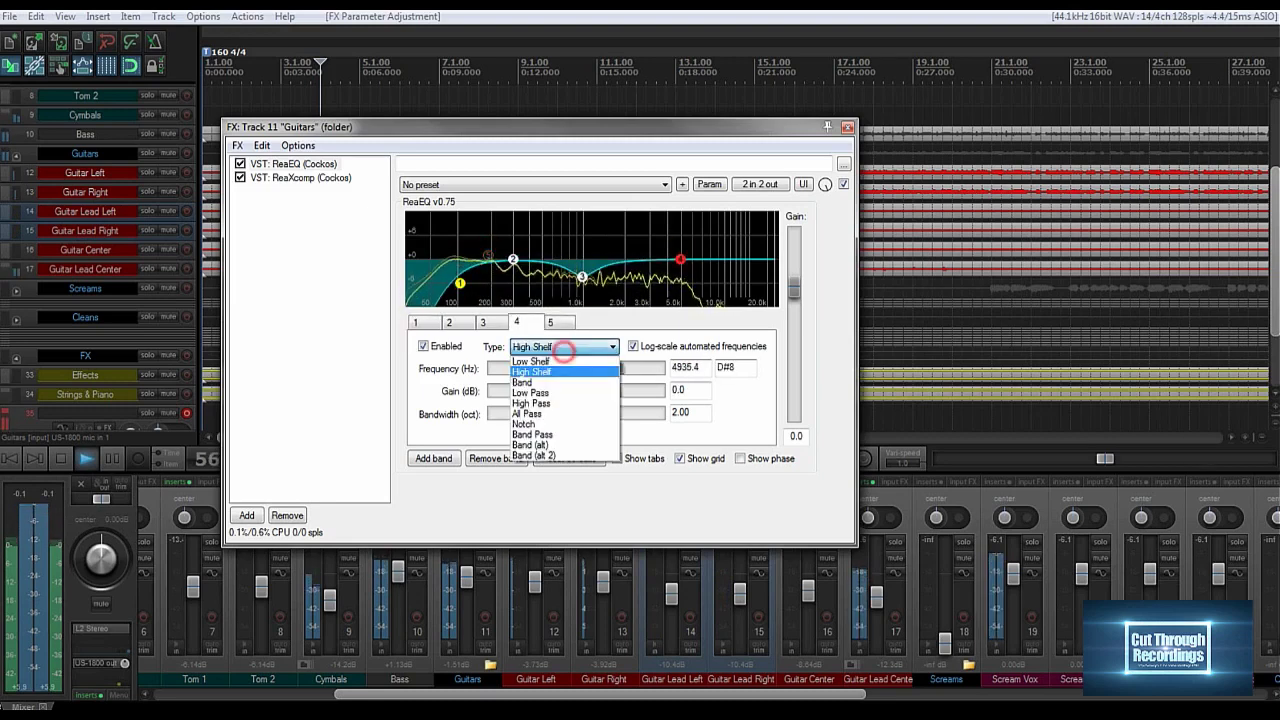
left_click(537, 398)
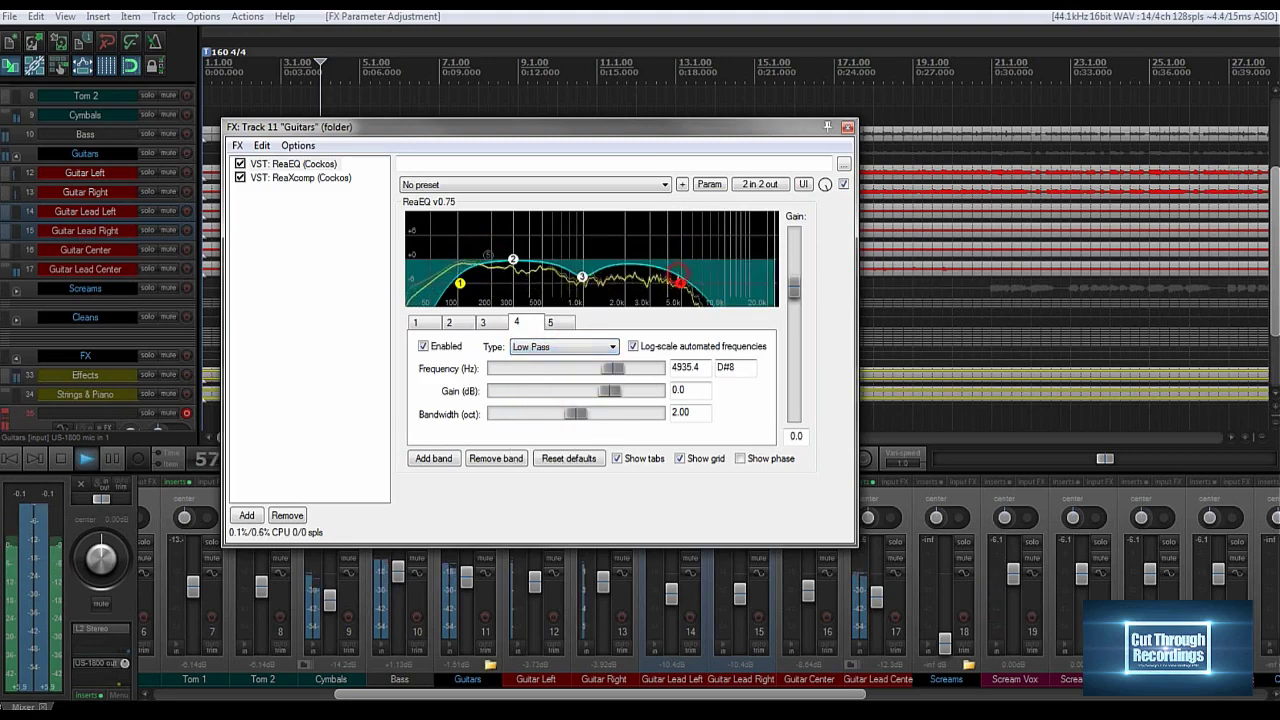
left_click_drag(680, 284, 735, 284)
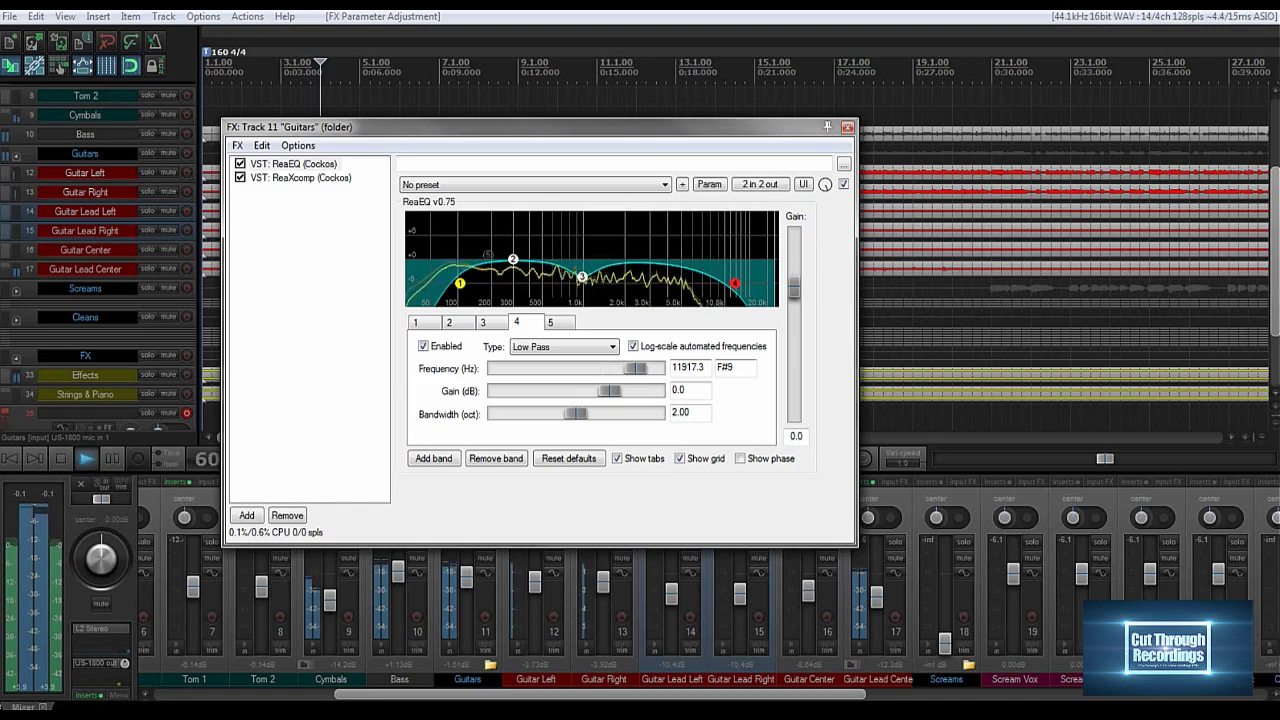
left_click_drag(575, 413, 558, 413)
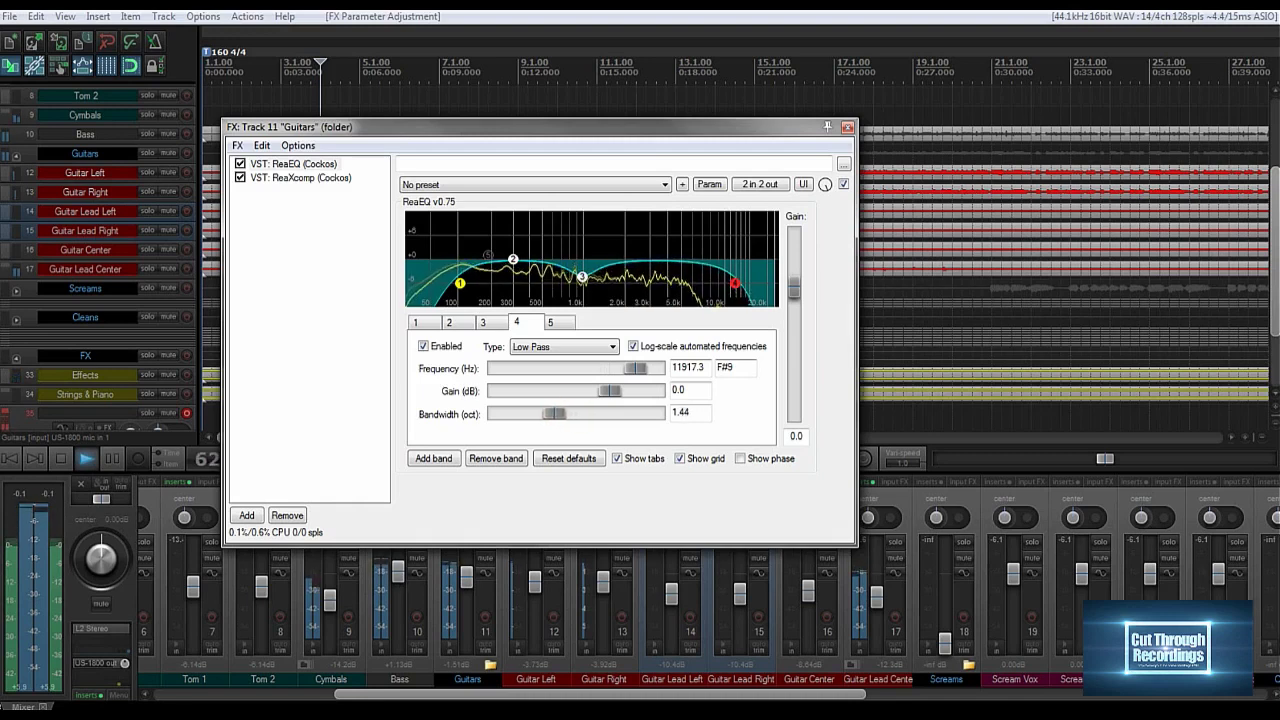
Re-enable ReaEQ band 5 as a narrow cut at 4847.8 Hz, -6.8 dB and 0.09 octaves, comparing it on and off.
left_click(487, 254)
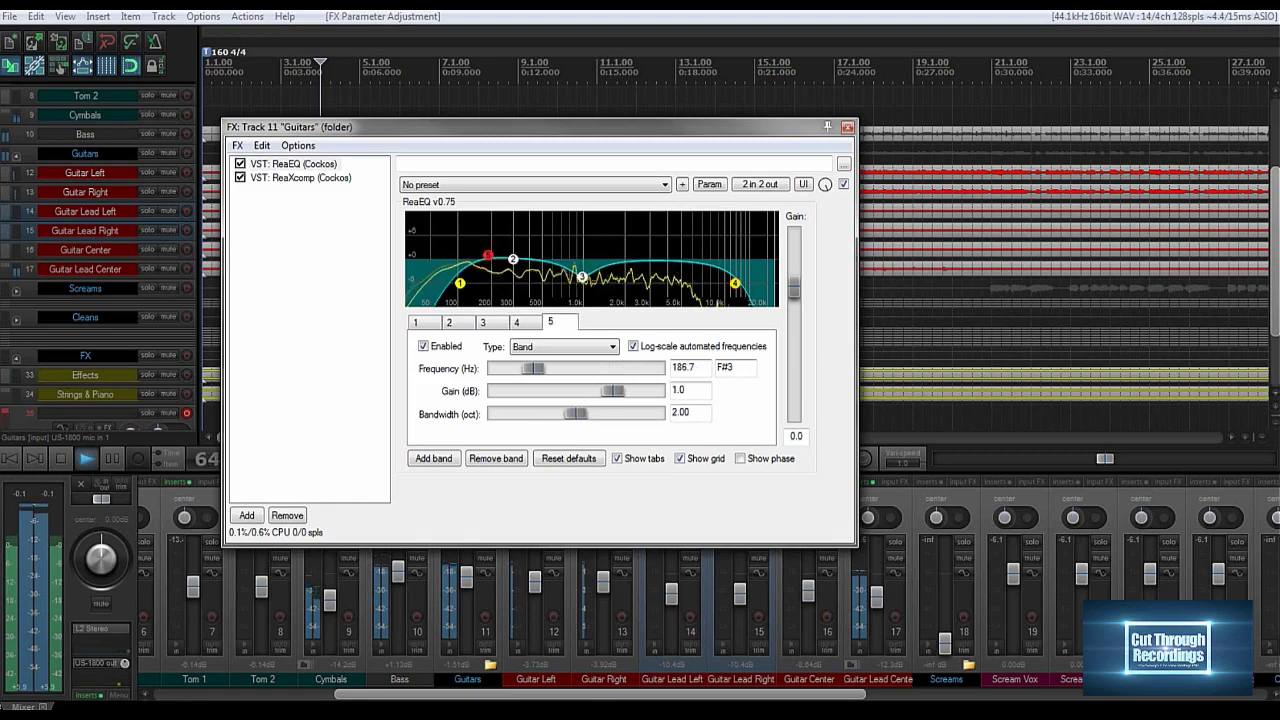
left_click_drag(487, 256, 681, 258)
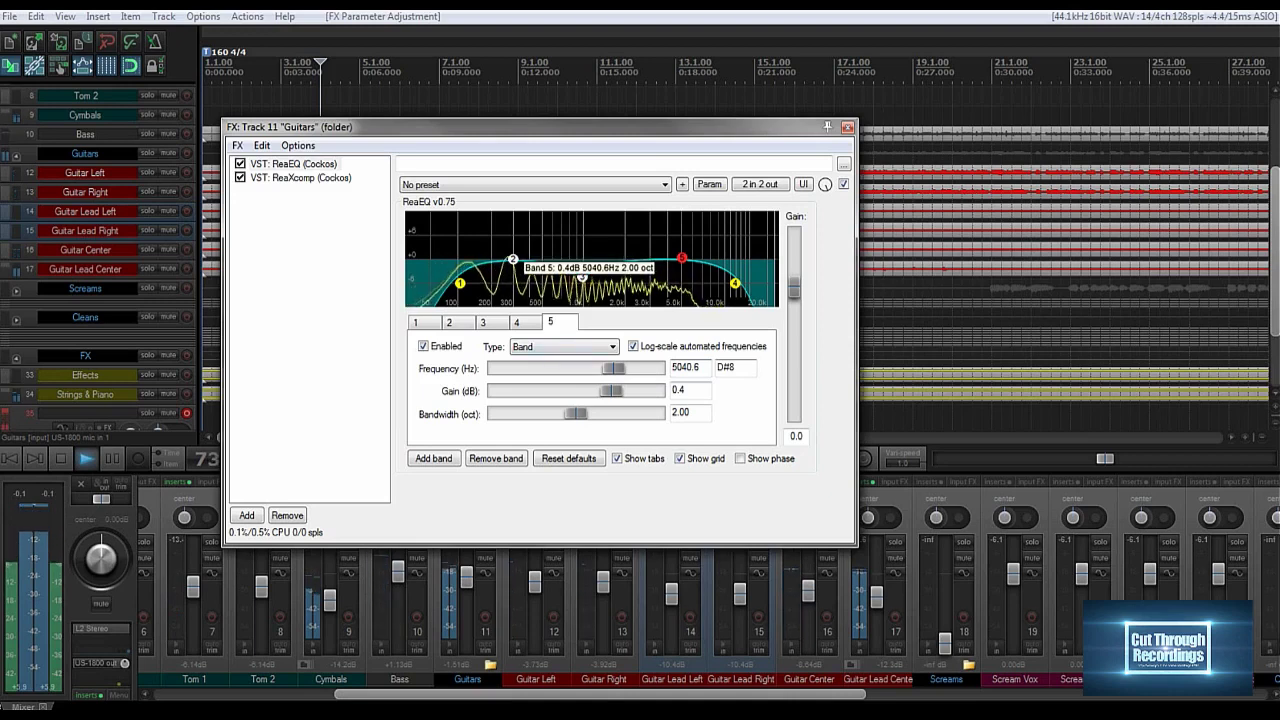
left_click_drag(569, 413, 509, 413)
left_click_drag(611, 390, 590, 390)
left_click_drag(513, 413, 500, 413)
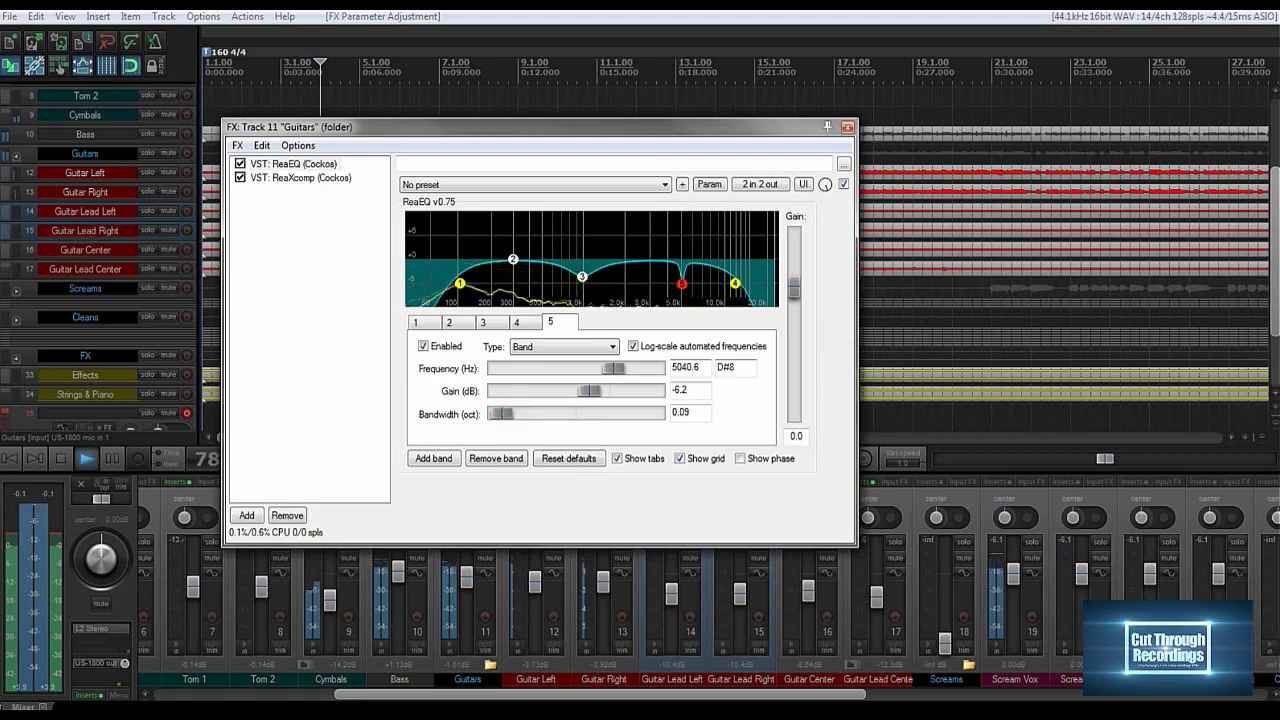
mouse_move(680, 286)
left_mouse_down()
mouse_move(682, 299)
mouse_move(680, 287)
left_mouse_up()
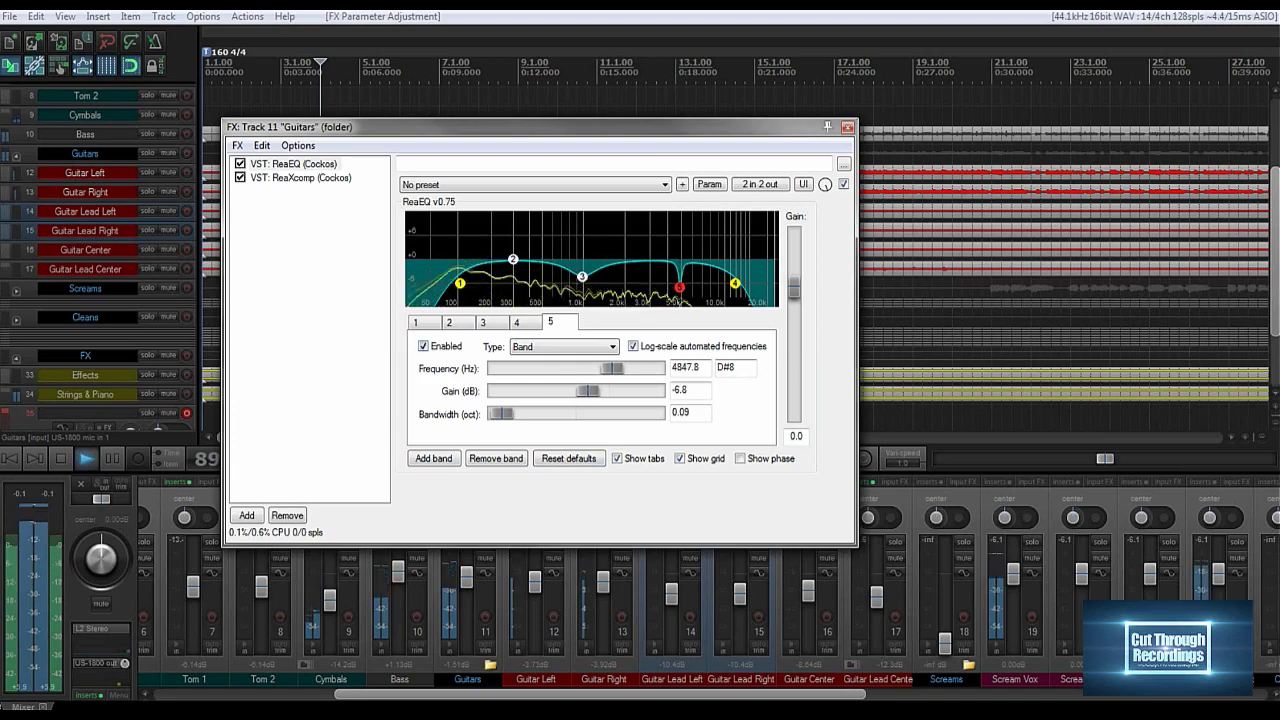
left_click(422, 346)
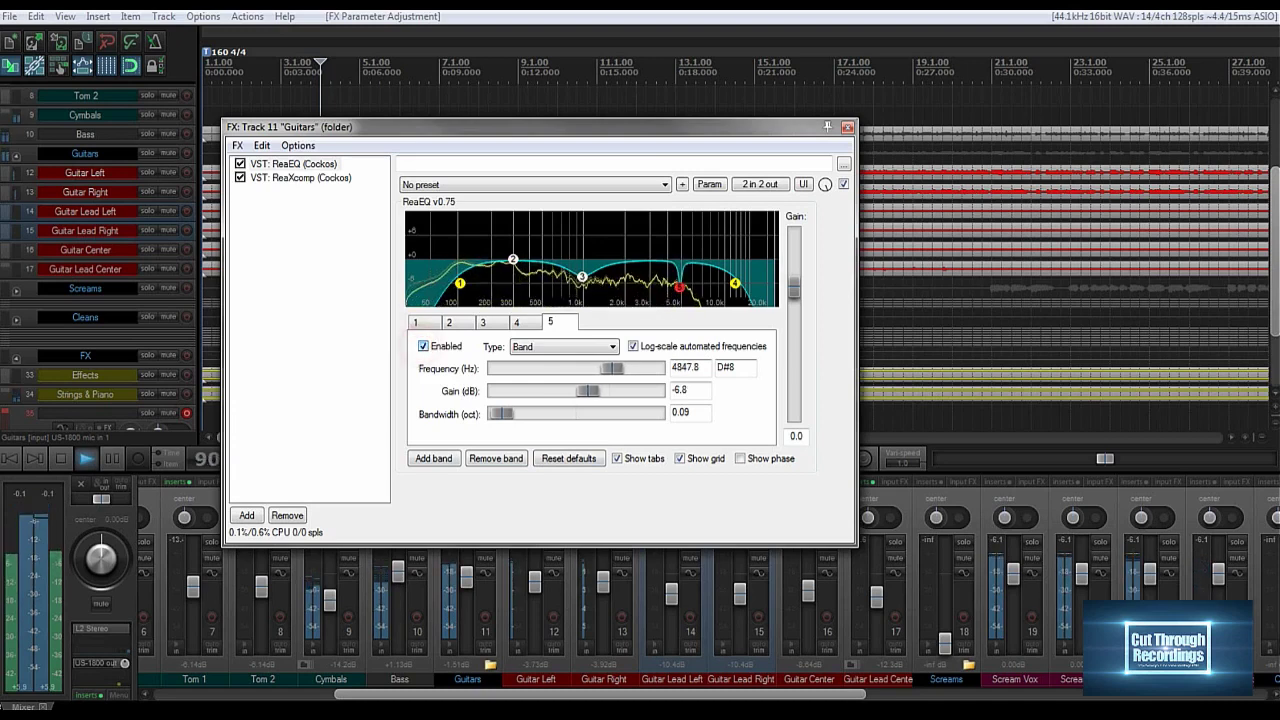
left_click(422, 346)
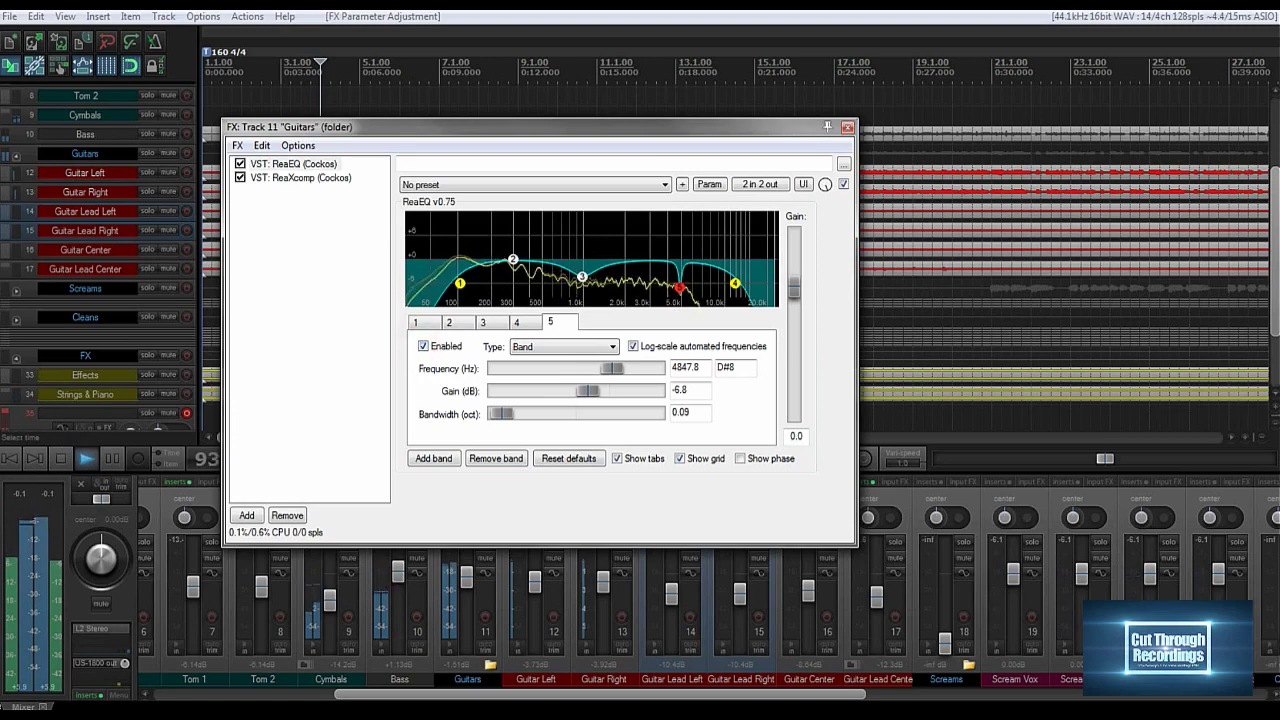
Add a sixth ReaEQ band cutting 5.4 dB at 254.3 Hz, with its bandwidth narrowed to 0.36 octaves.
left_click(433, 458)
mouse_move(611, 261)
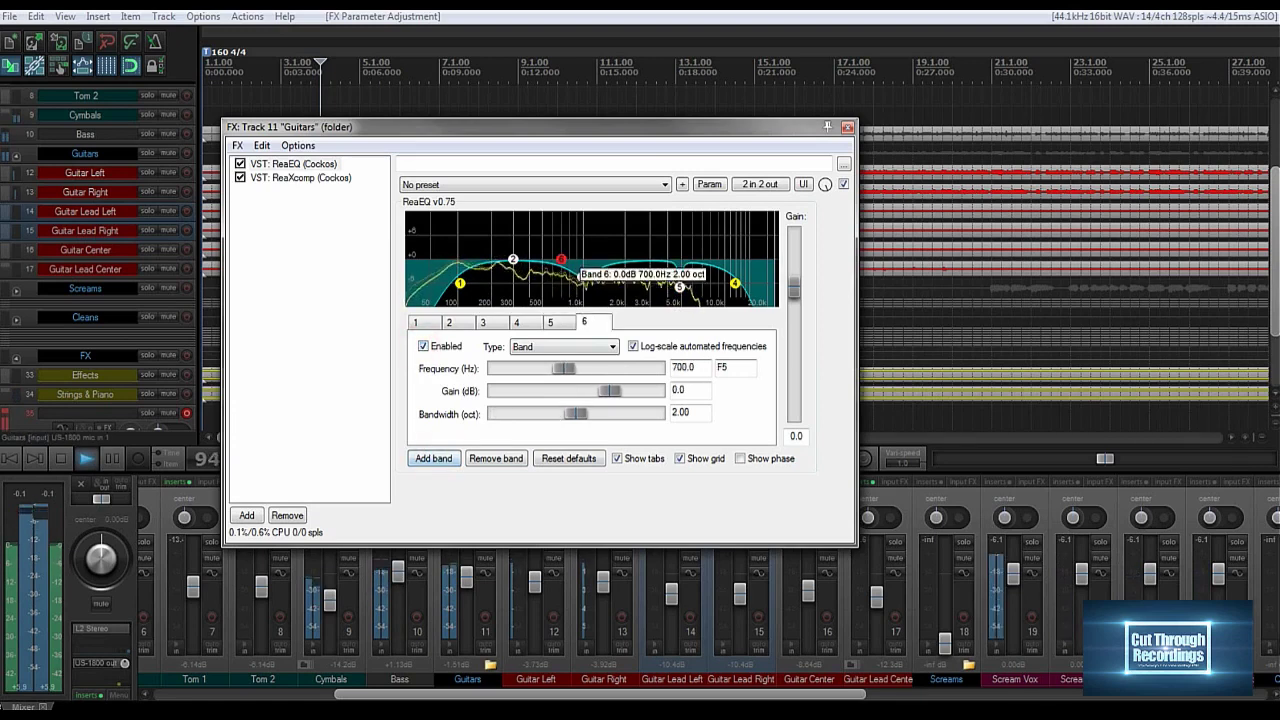
left_click_drag(611, 261, 503, 277)
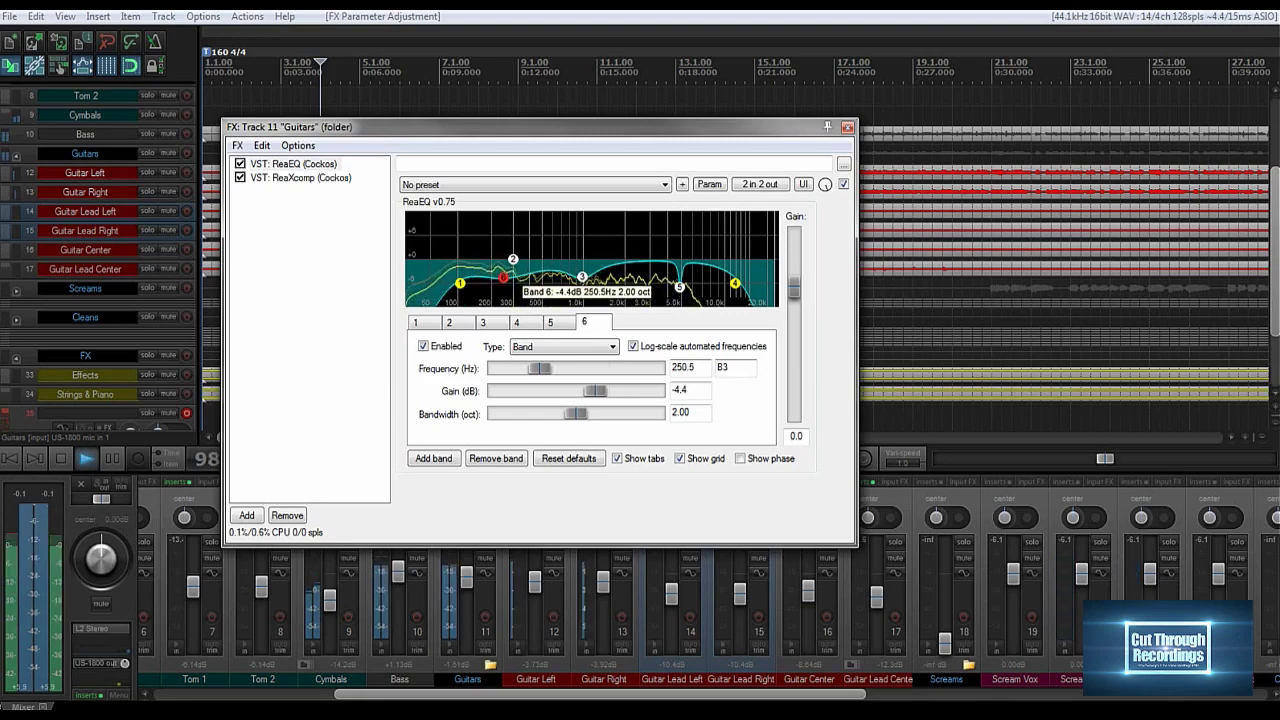
left_click_drag(571, 412, 519, 413)
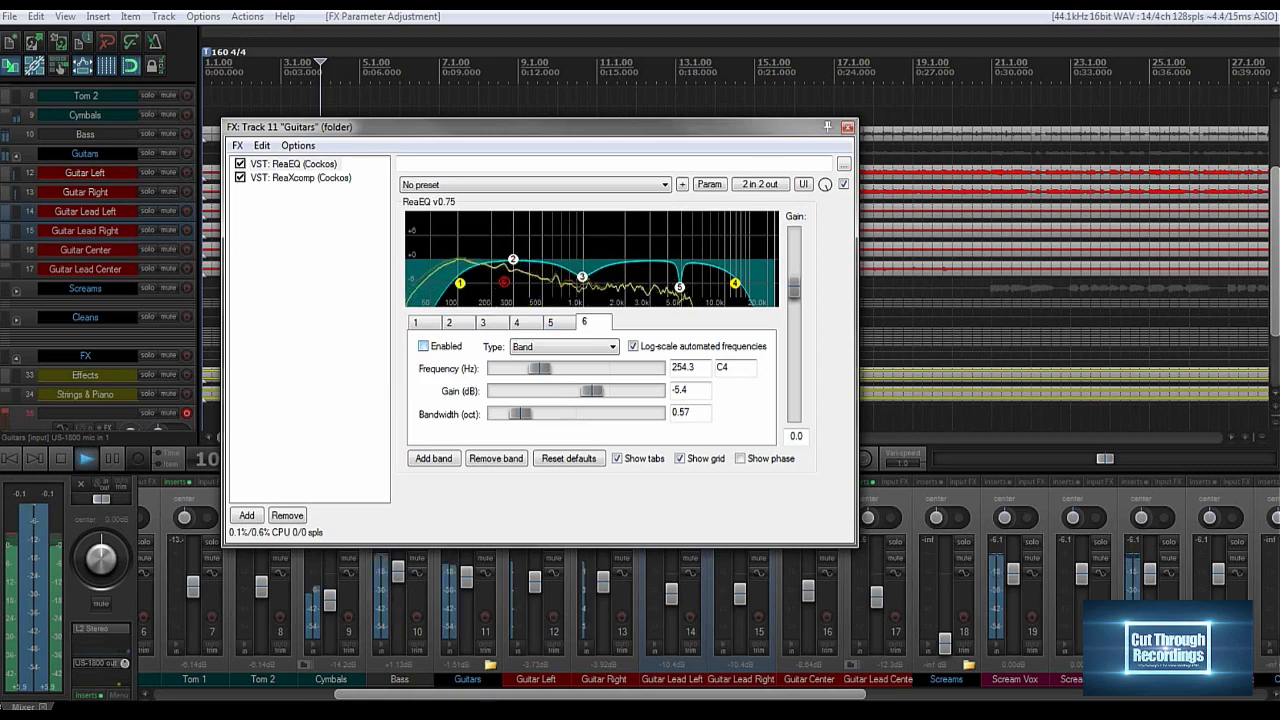
left_click(423, 346)
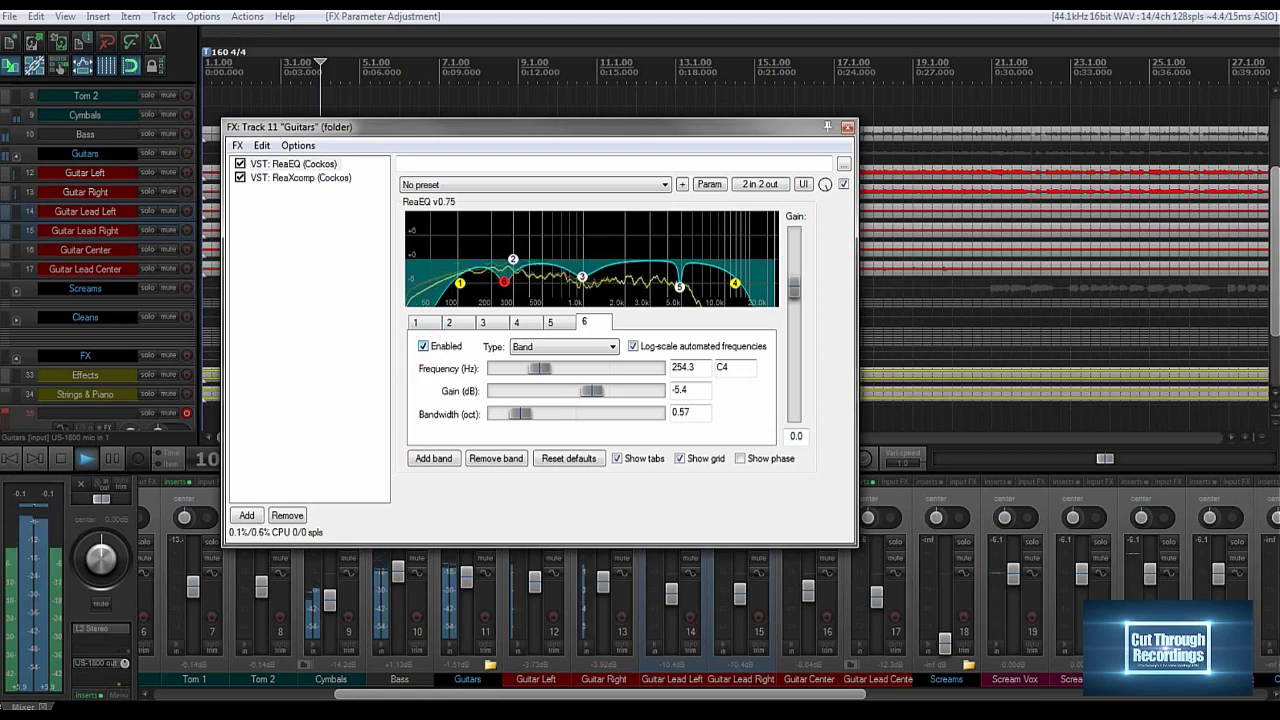
left_click_drag(521, 413, 513, 413)
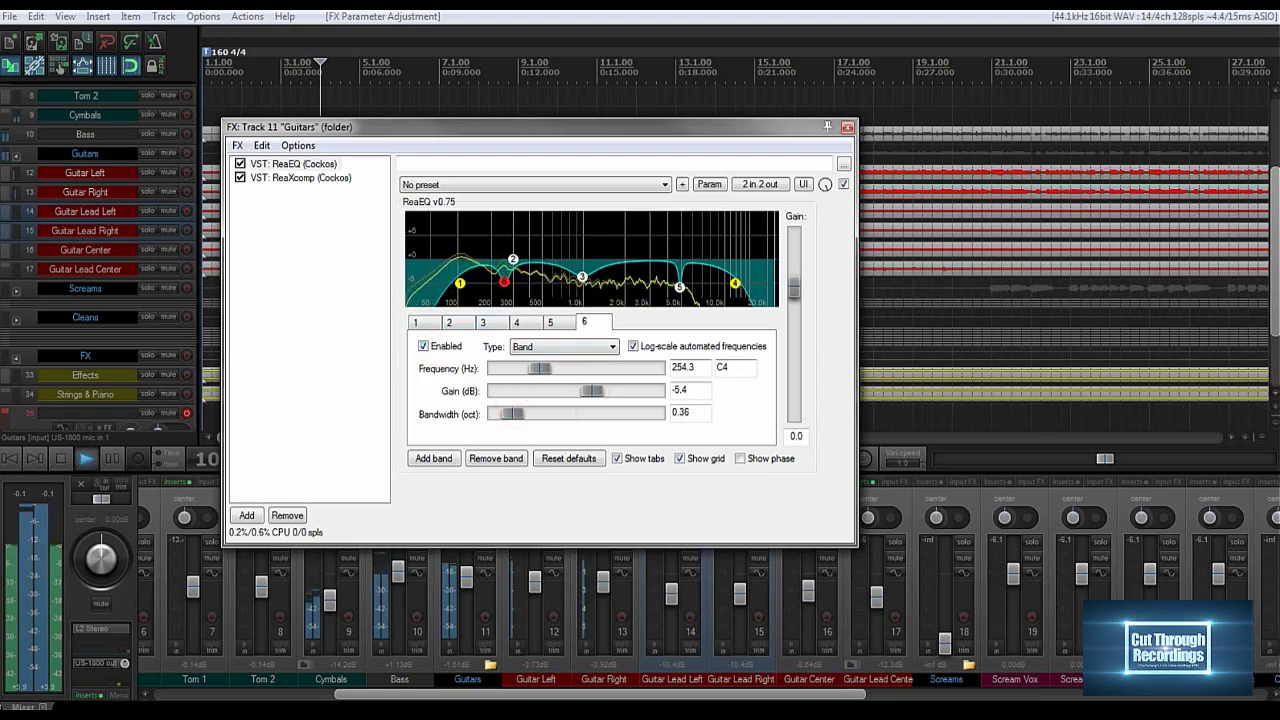
Add a seventh ReaEQ band and narrow band 6's bandwidth to 0.13 octaves.
left_click(456, 452)
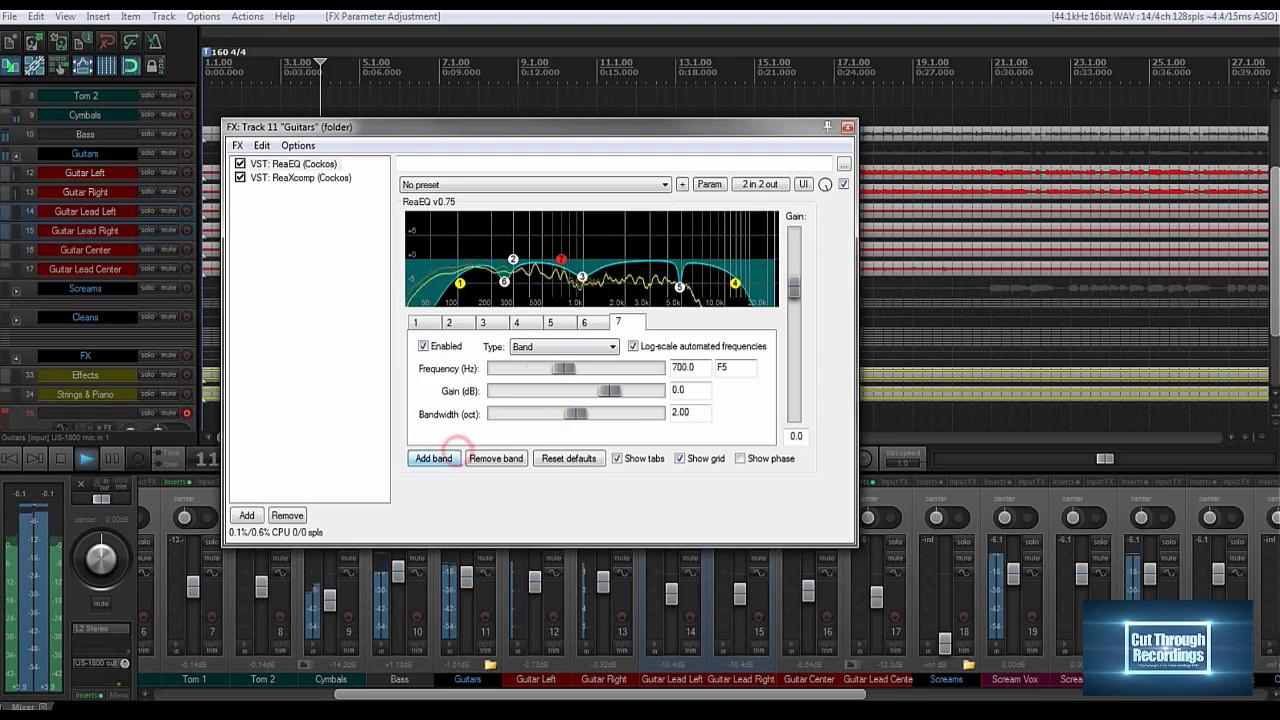
left_click(504, 282)
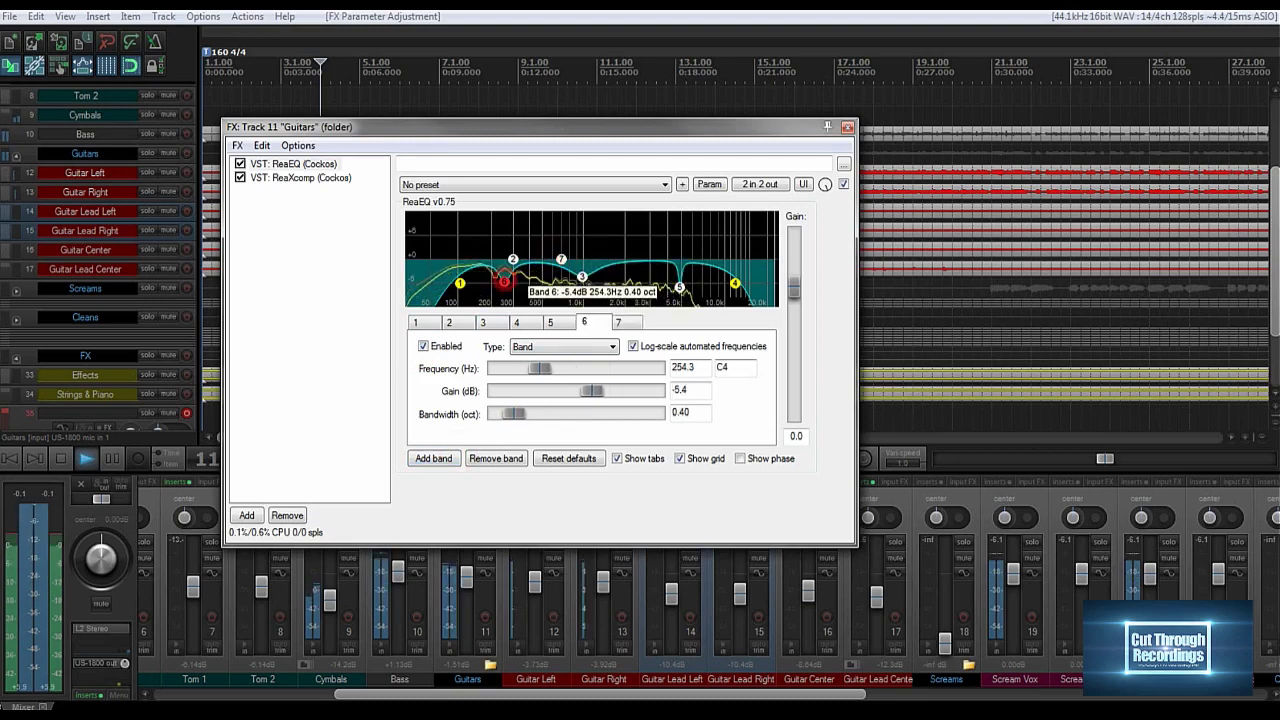
left_click_drag(511, 413, 501, 413)
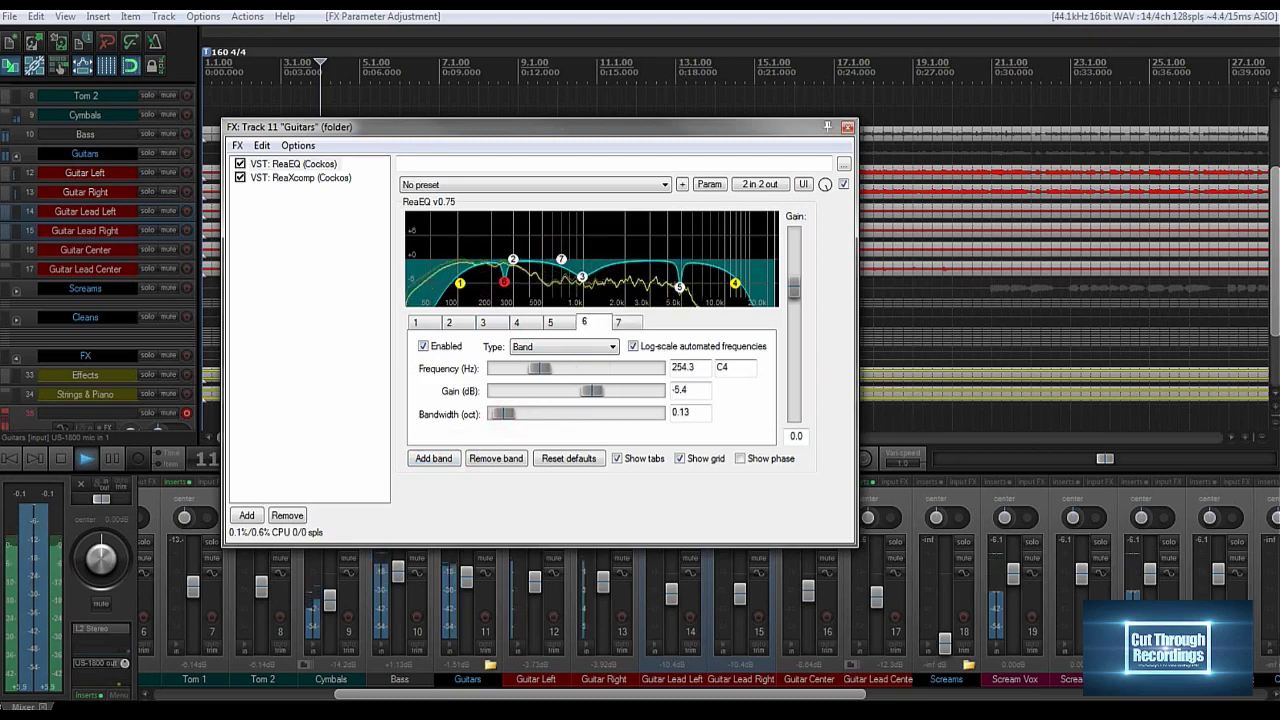
Shape ReaEQ band 7 into a narrow cut at 213.1 Hz with -6.4 dB gain and 0.11 octaves bandwidth.
left_click_drag(505, 286, 493, 260)
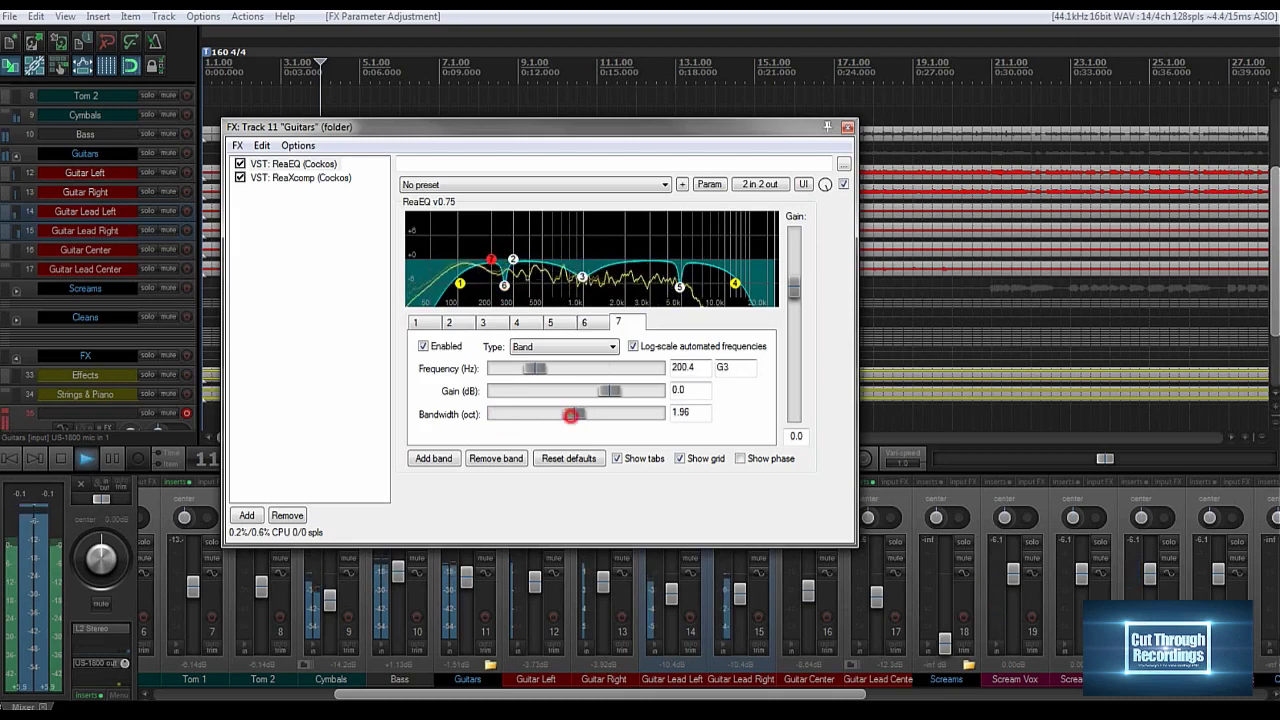
left_click_drag(570, 415, 512, 415)
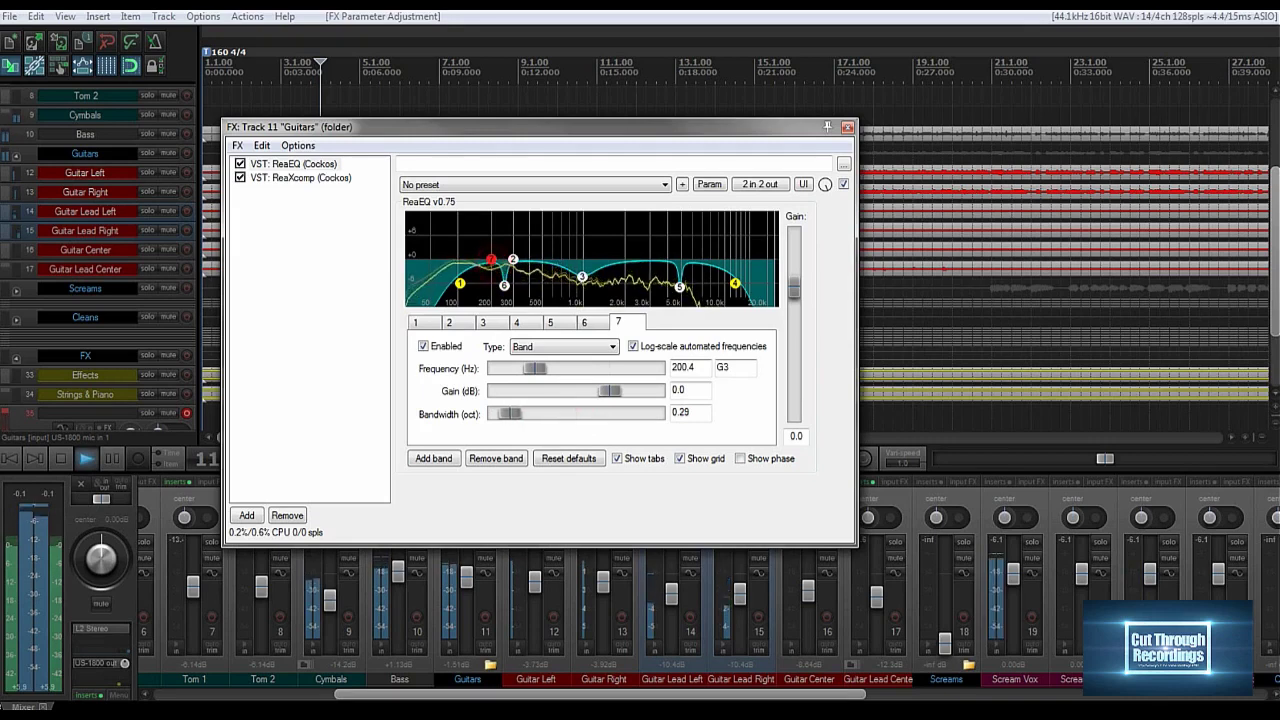
left_click_drag(491, 260, 490, 280)
left_click_drag(510, 413, 503, 413)
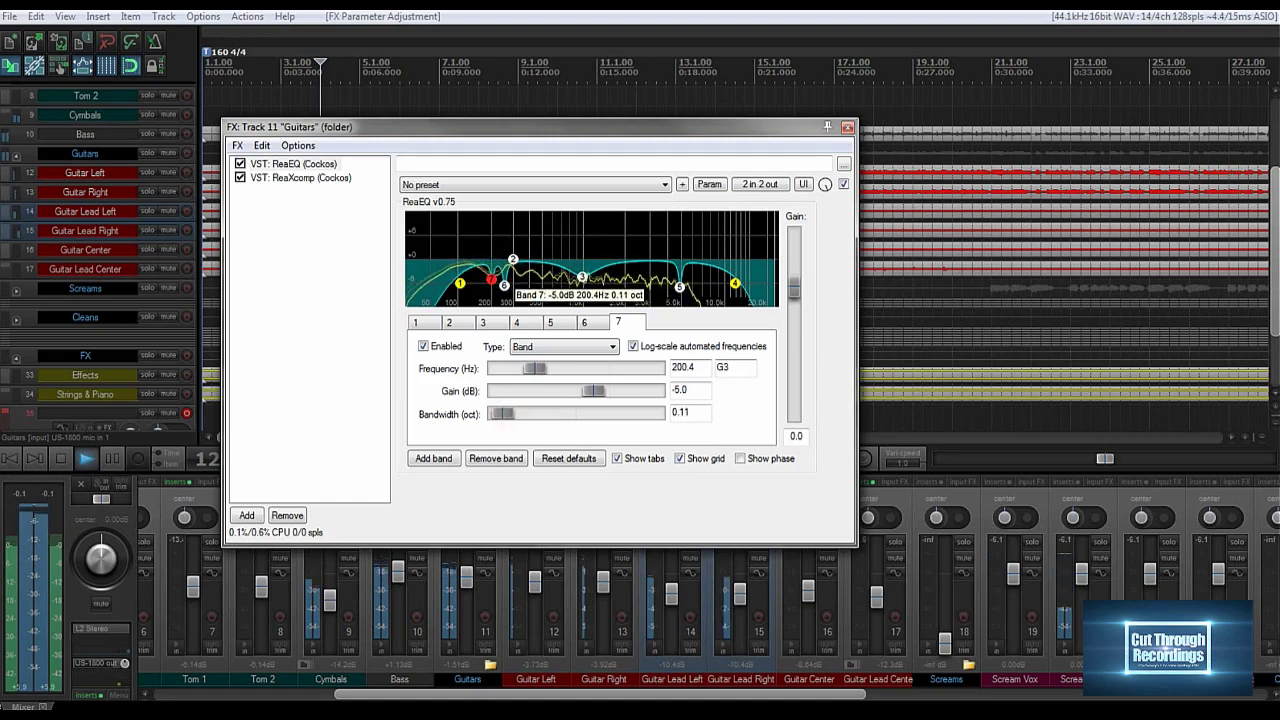
left_click_drag(491, 281, 494, 285)
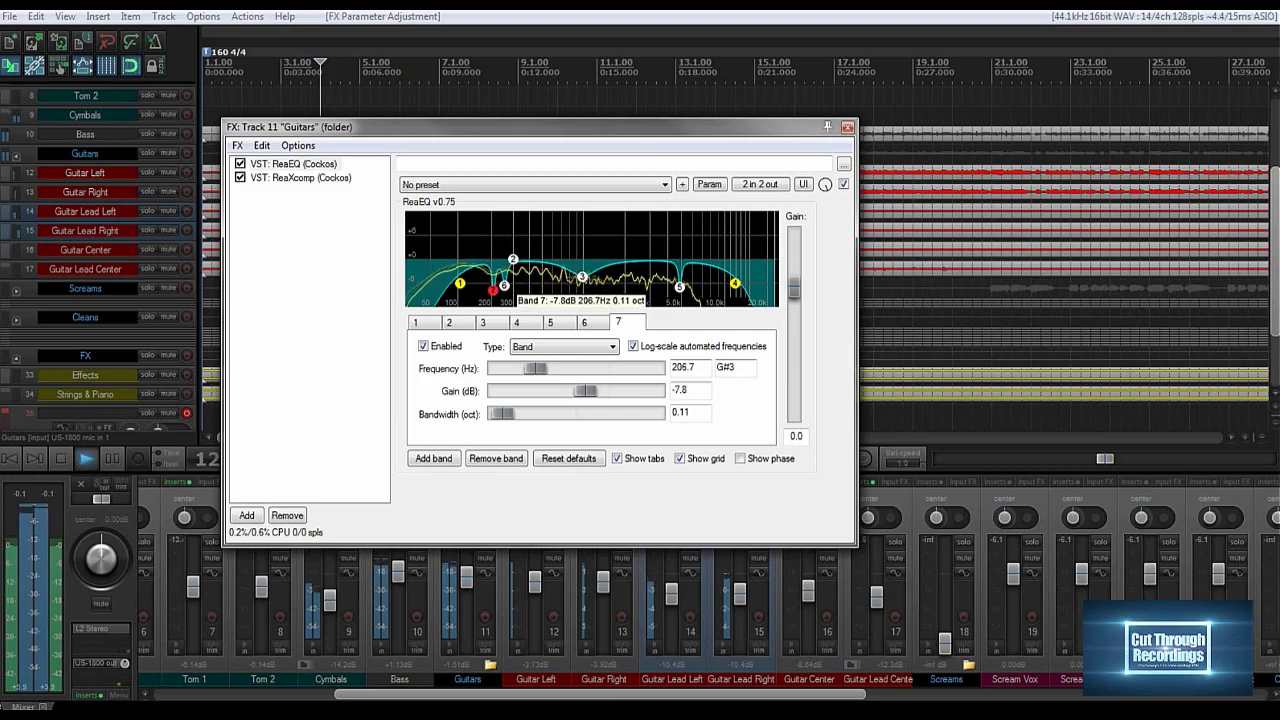
left_click_drag(496, 287, 494, 285)
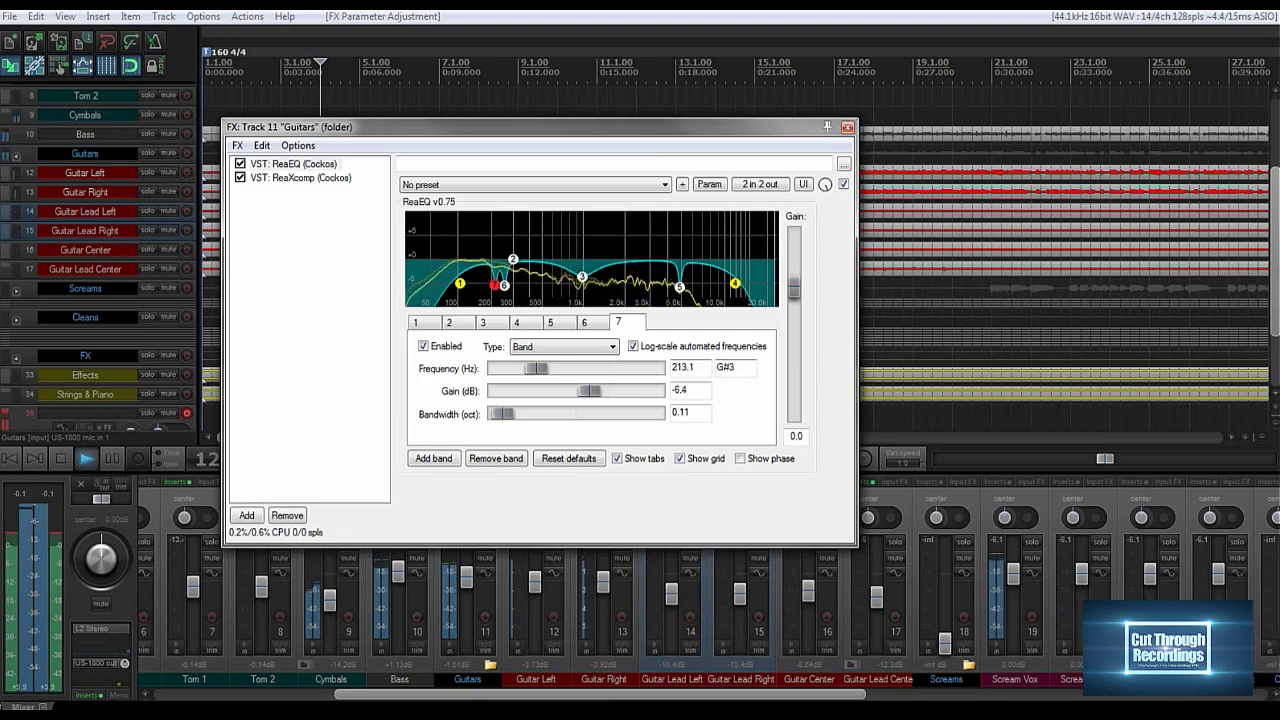
Compare the guitars with ReaEQ bypassed, set band 3's gain to -2.6 dB with ReaEQ active, and close the FX chain.
left_click(240, 164)
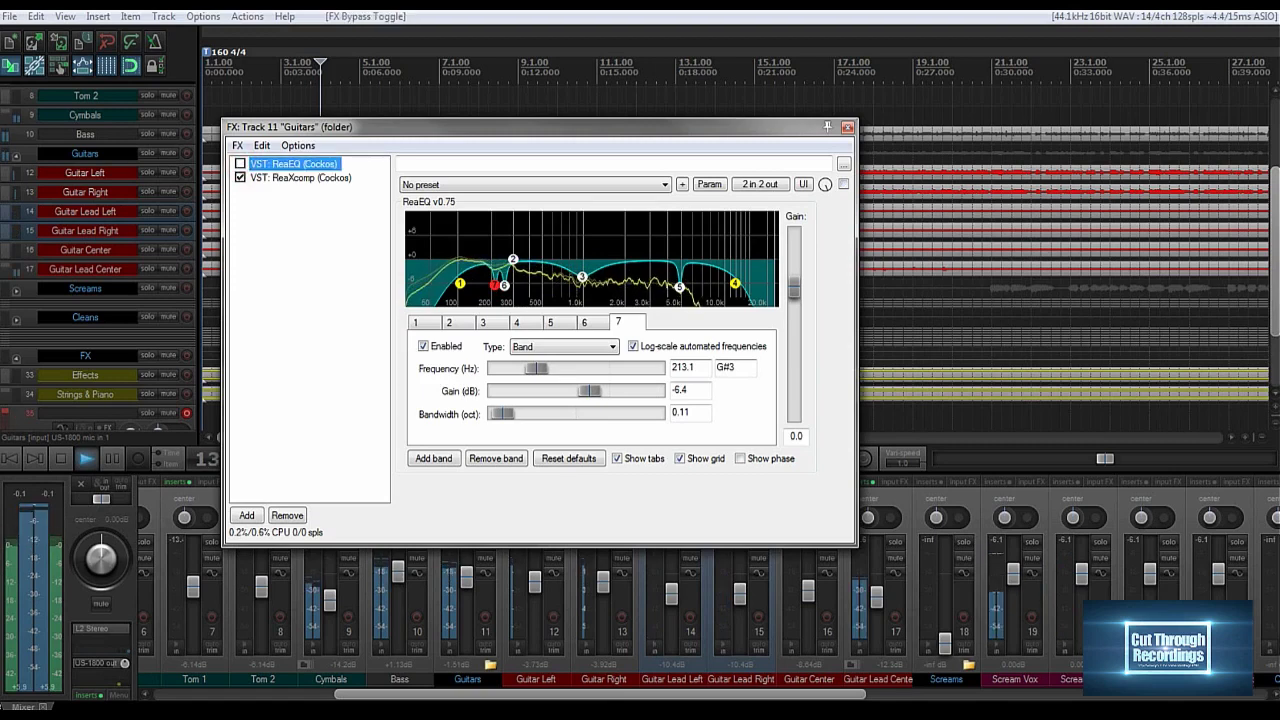
left_click(240, 163)
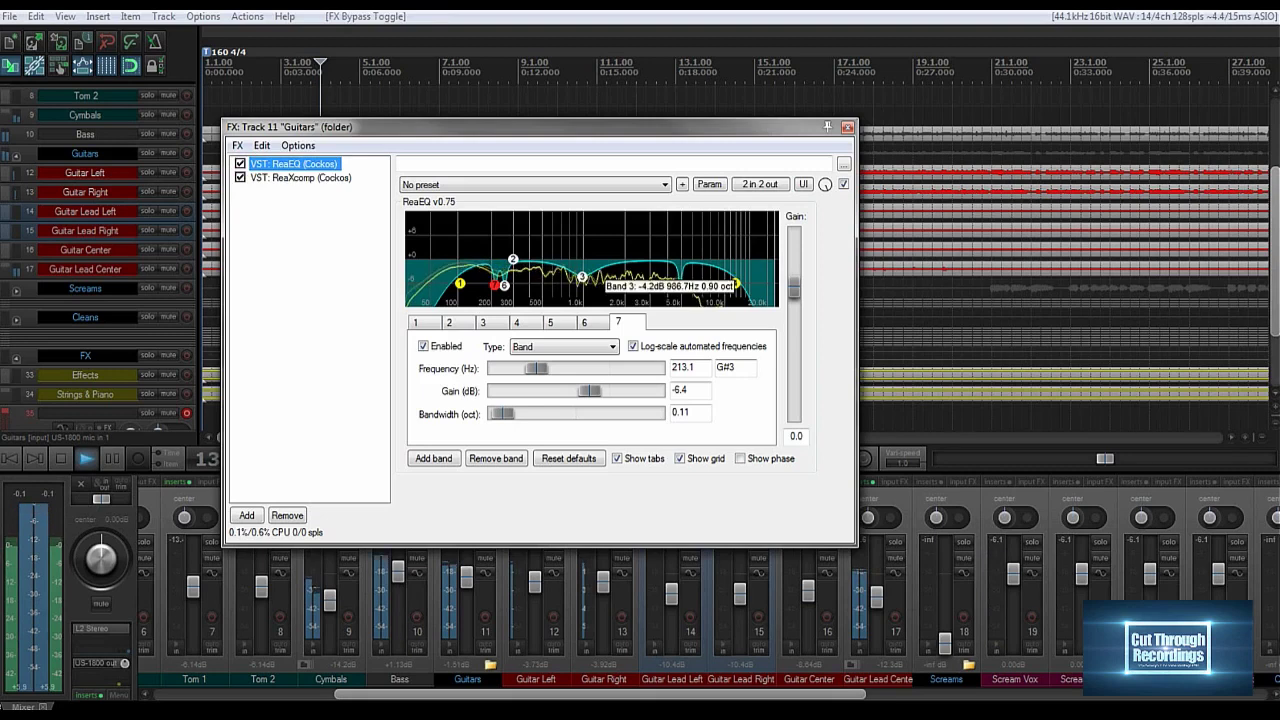
mouse_move(582, 277)
left_mouse_down()
mouse_move(585, 261)
mouse_move(582, 271)
left_mouse_up()
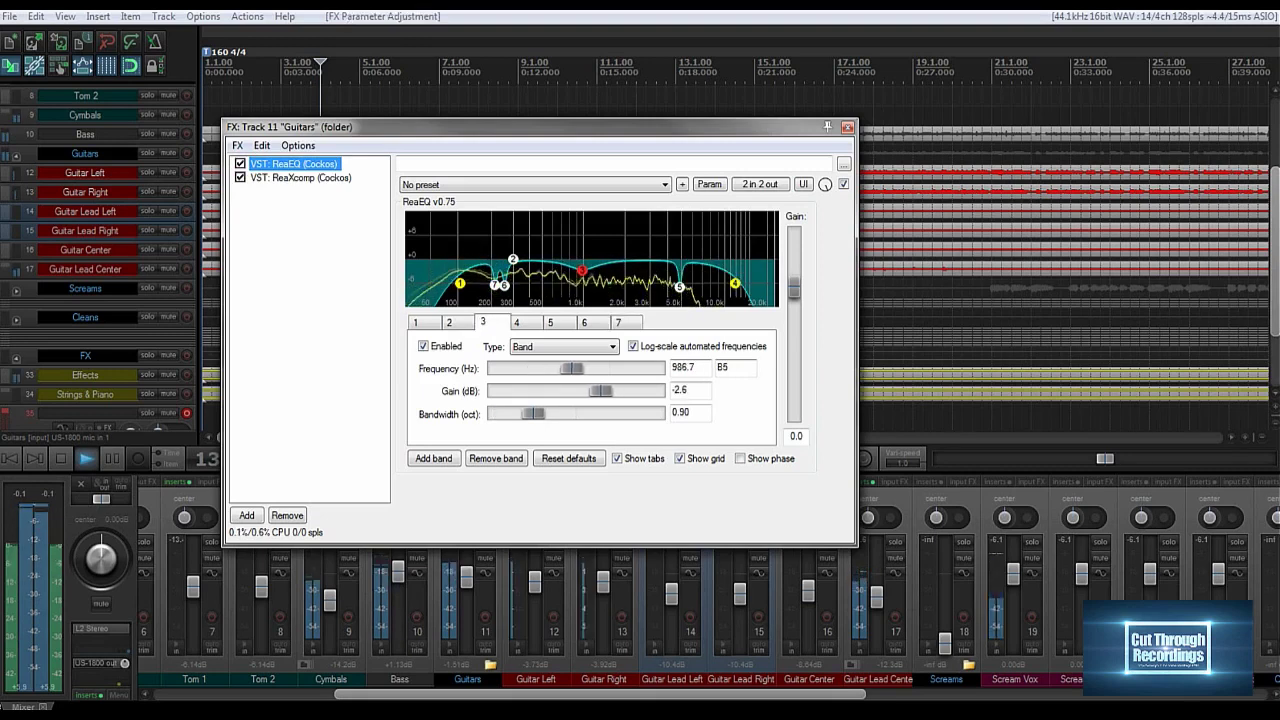
key("Escape")
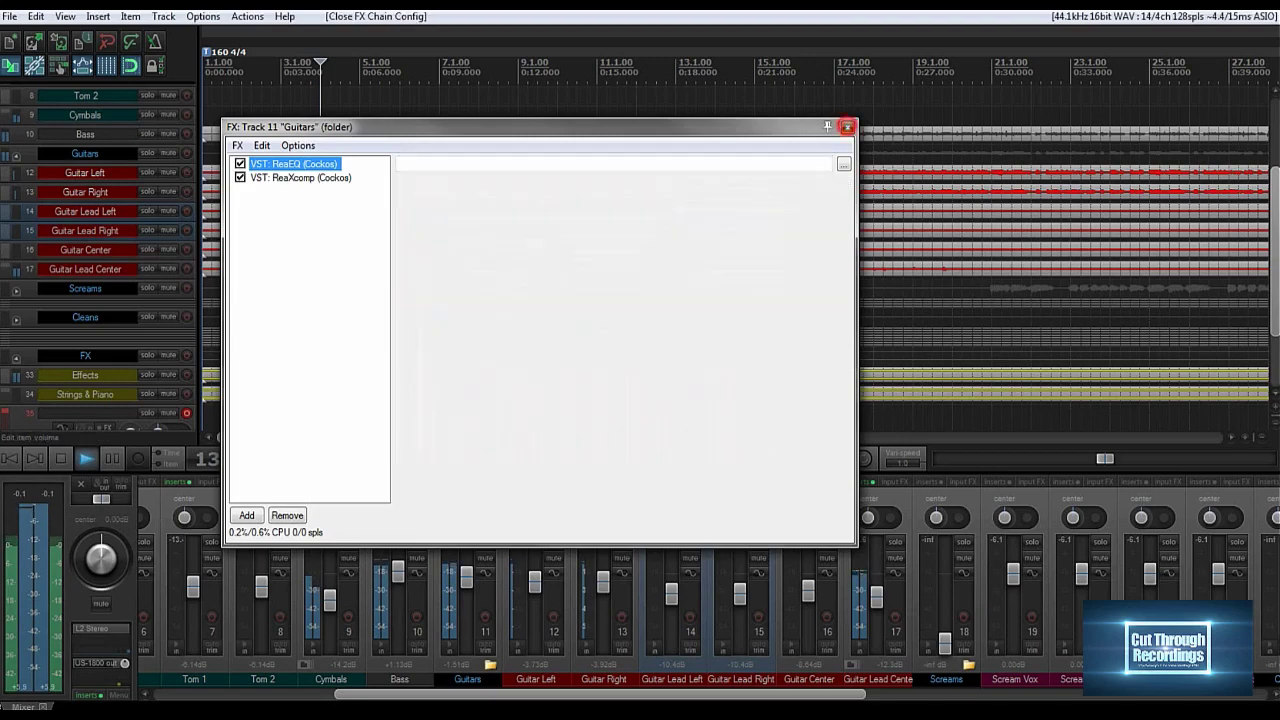
Reset the Guitars folder track's volume to 0.00 dB.
double_click(466, 577)
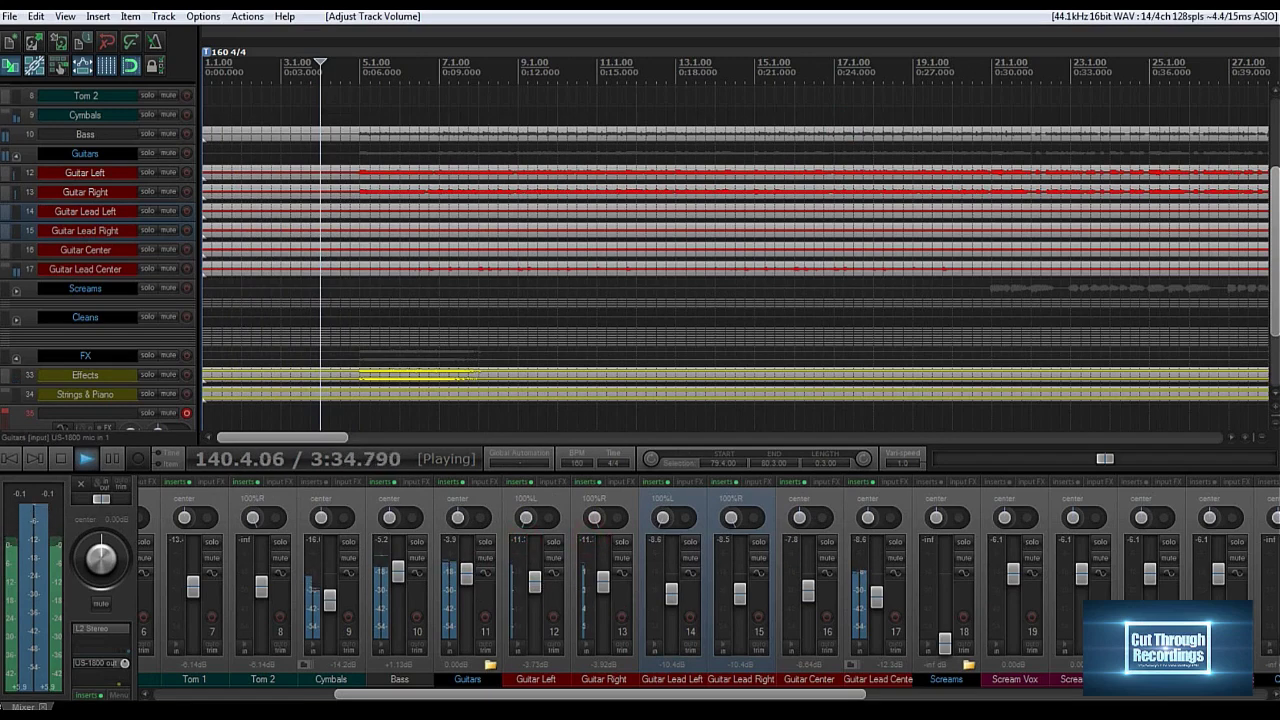
left_click_drag(581, 695, 399, 695)
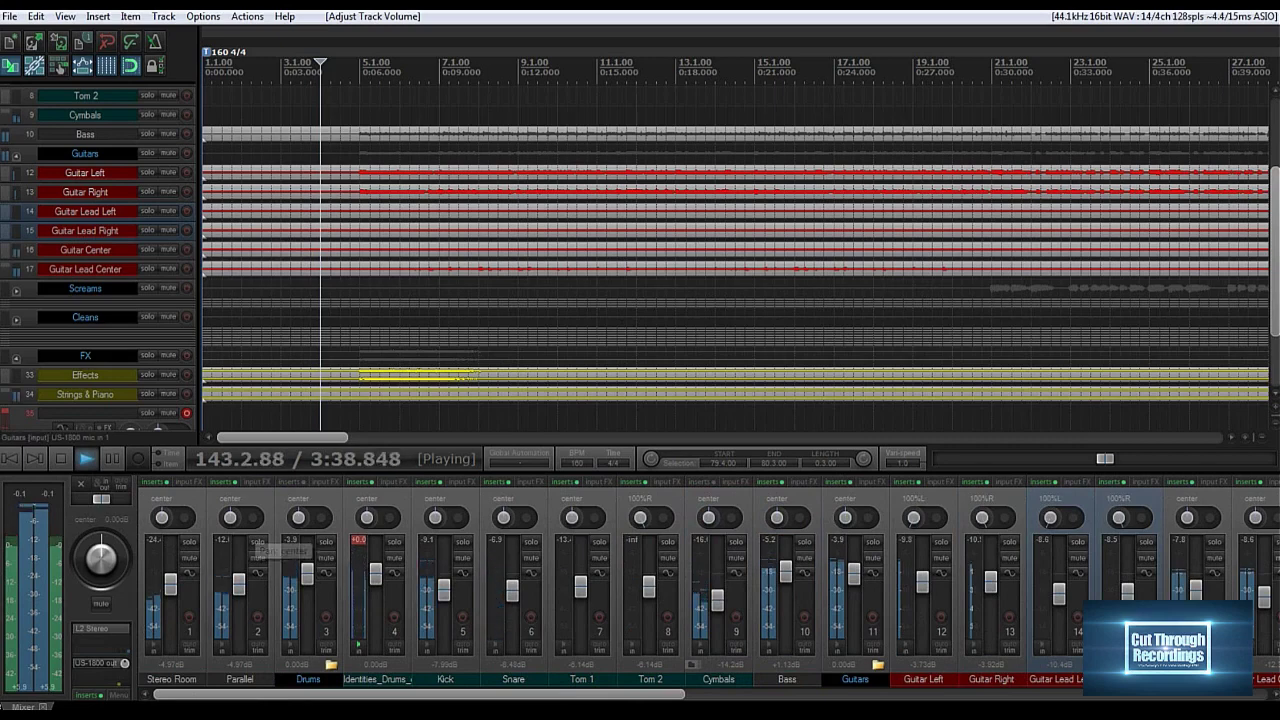
mouse_move(500, 694)
left_mouse_down()
mouse_move(987, 694)
mouse_move(495, 694)
left_mouse_up()
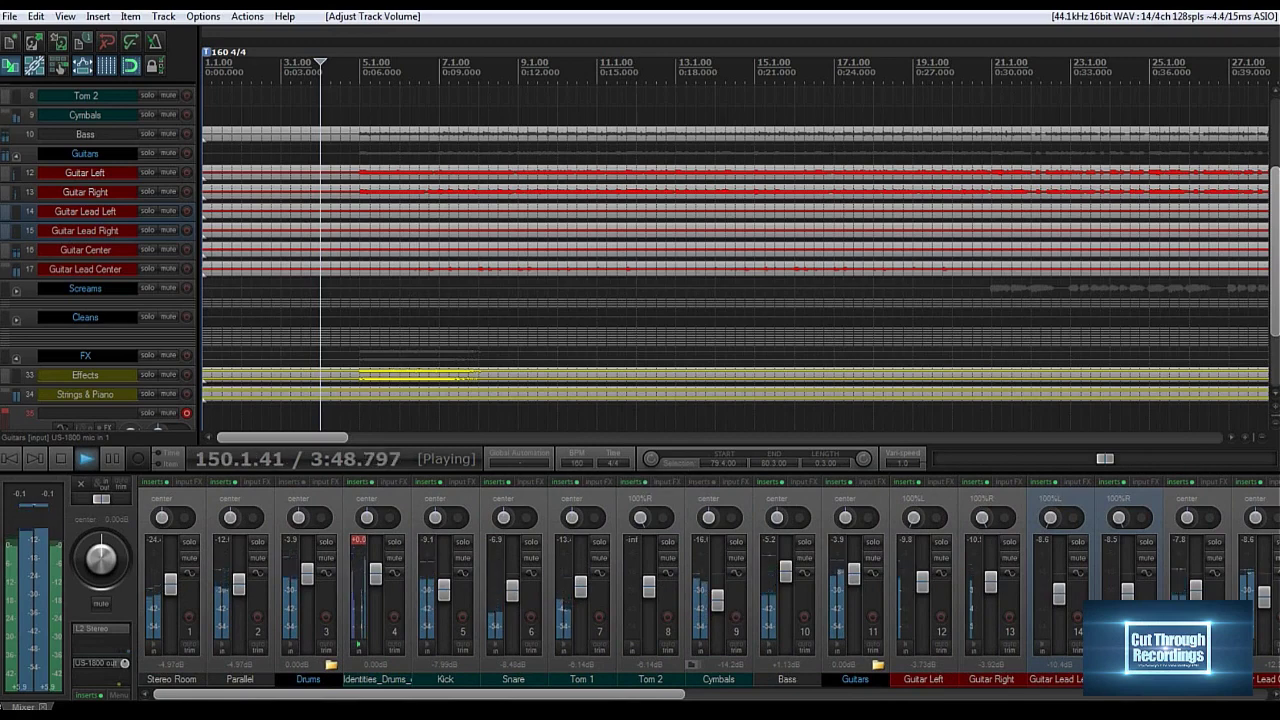
left_click_drag(275, 437, 405, 437)
scroll(735, 245, "right", 18)
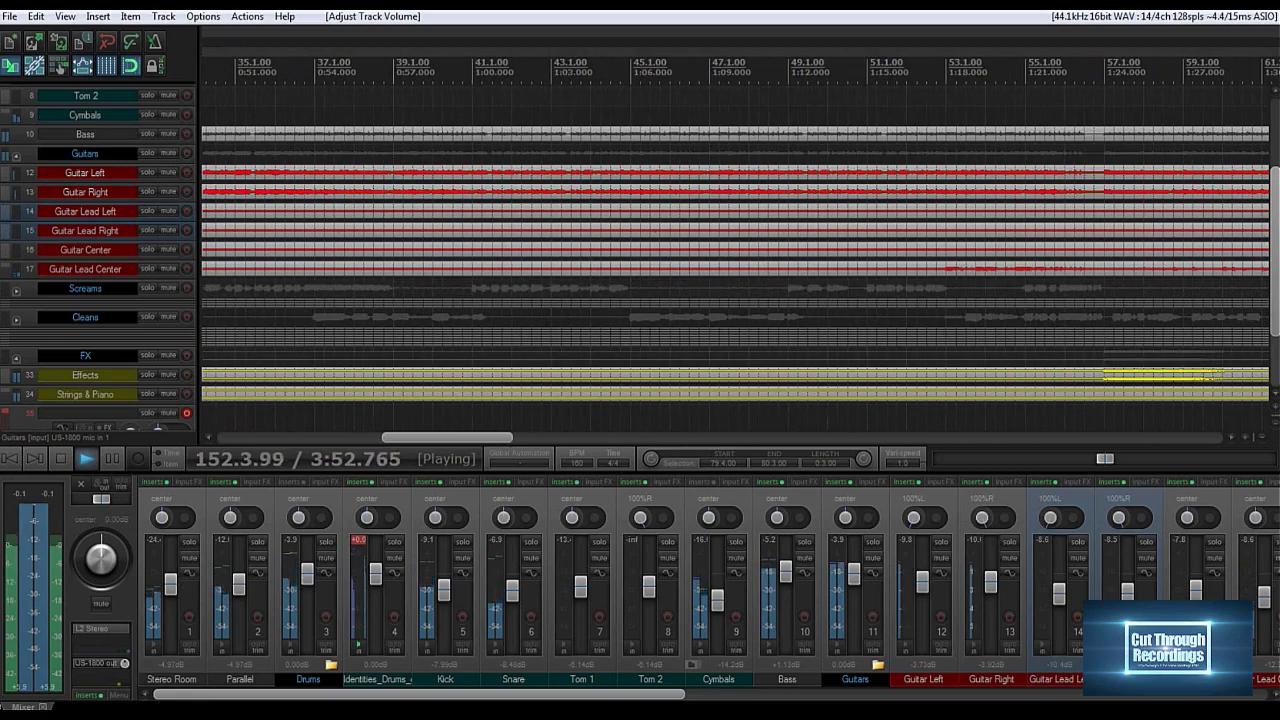
scroll(735, 245, "left", 20)
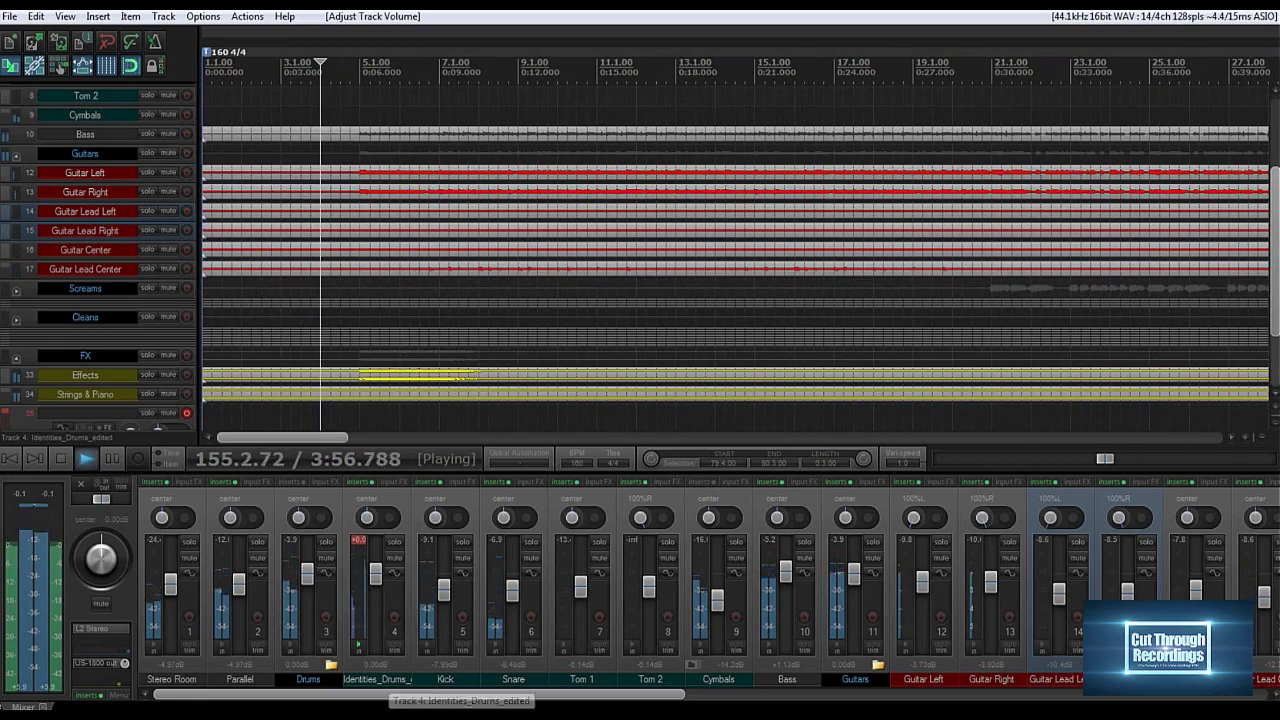
Compare the mix with the Bass track muted, unmute it and lower its volume to +0.40 dB, ending with playback stopped.
left_click_drag(447, 693, 560, 693)
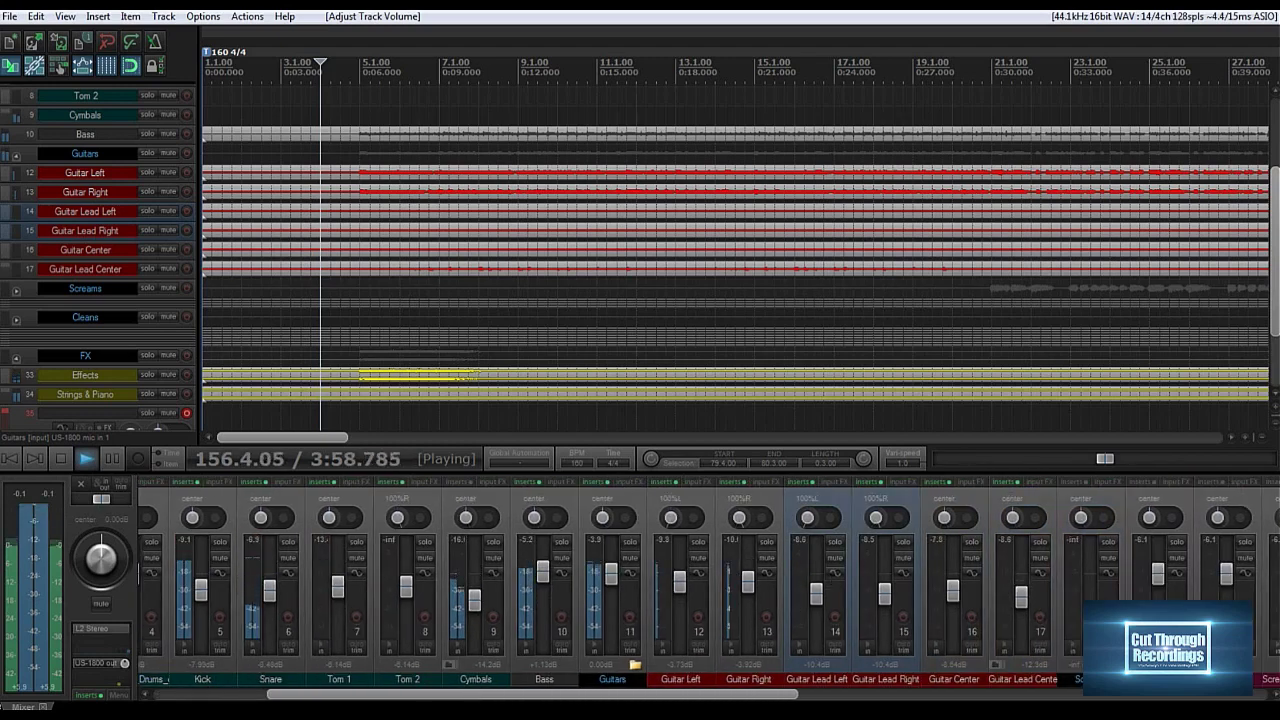
left_click(562, 558)
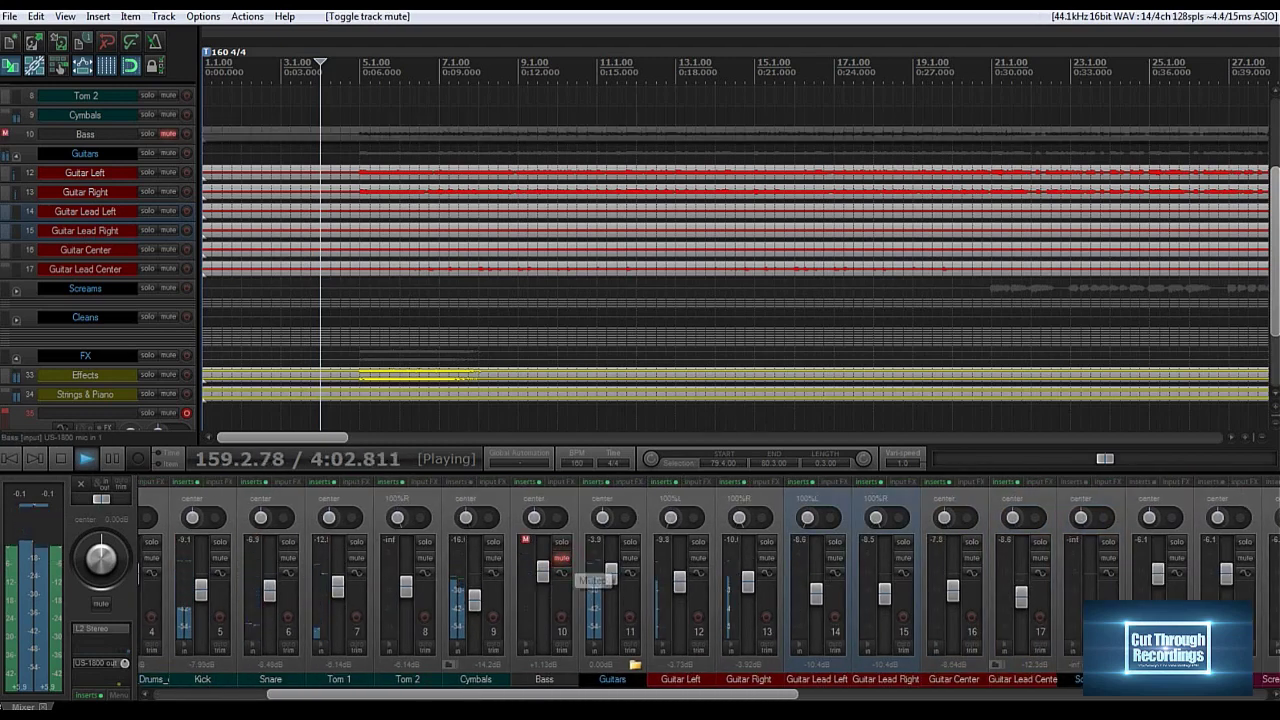
left_click(561, 557)
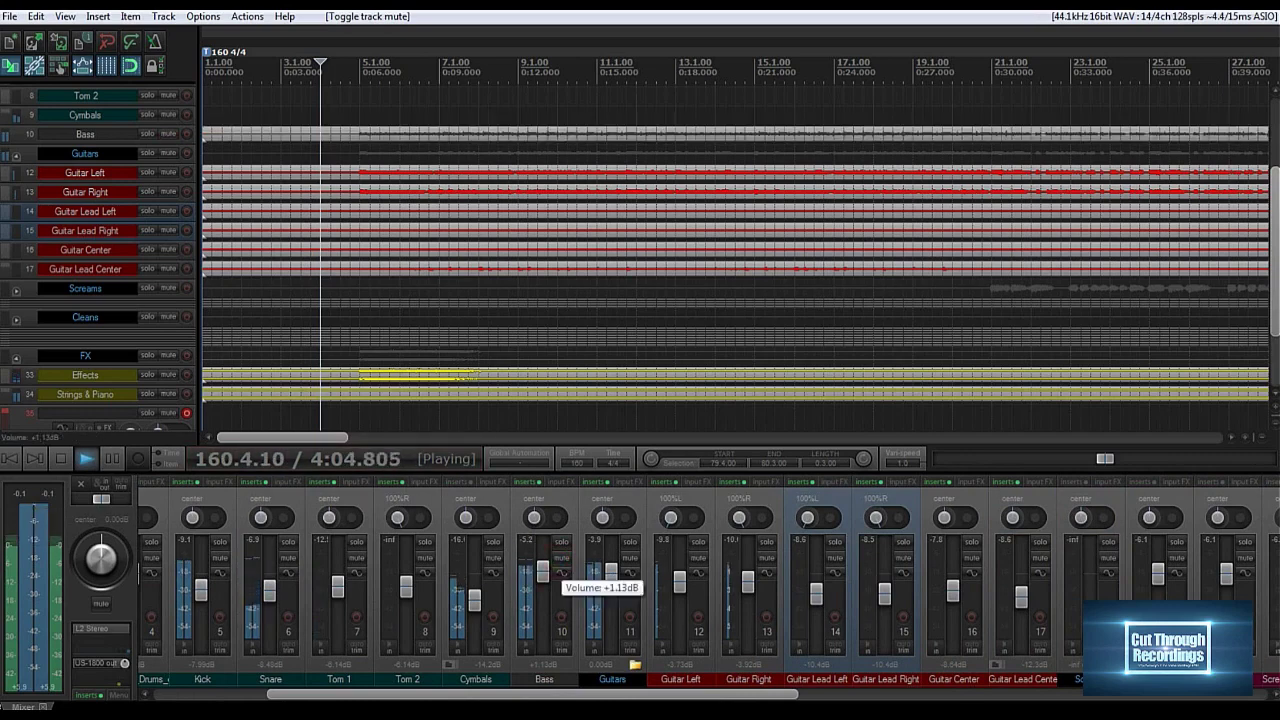
left_click_drag(543, 571, 543, 573)
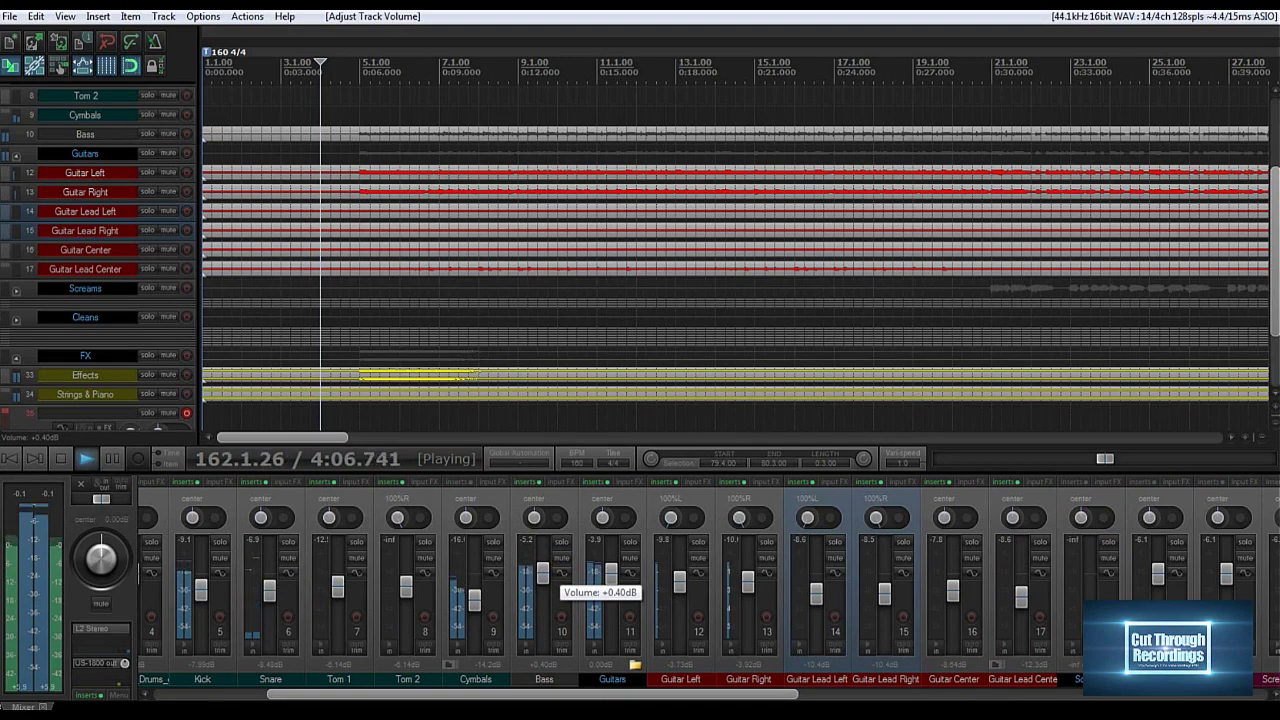
key("space")
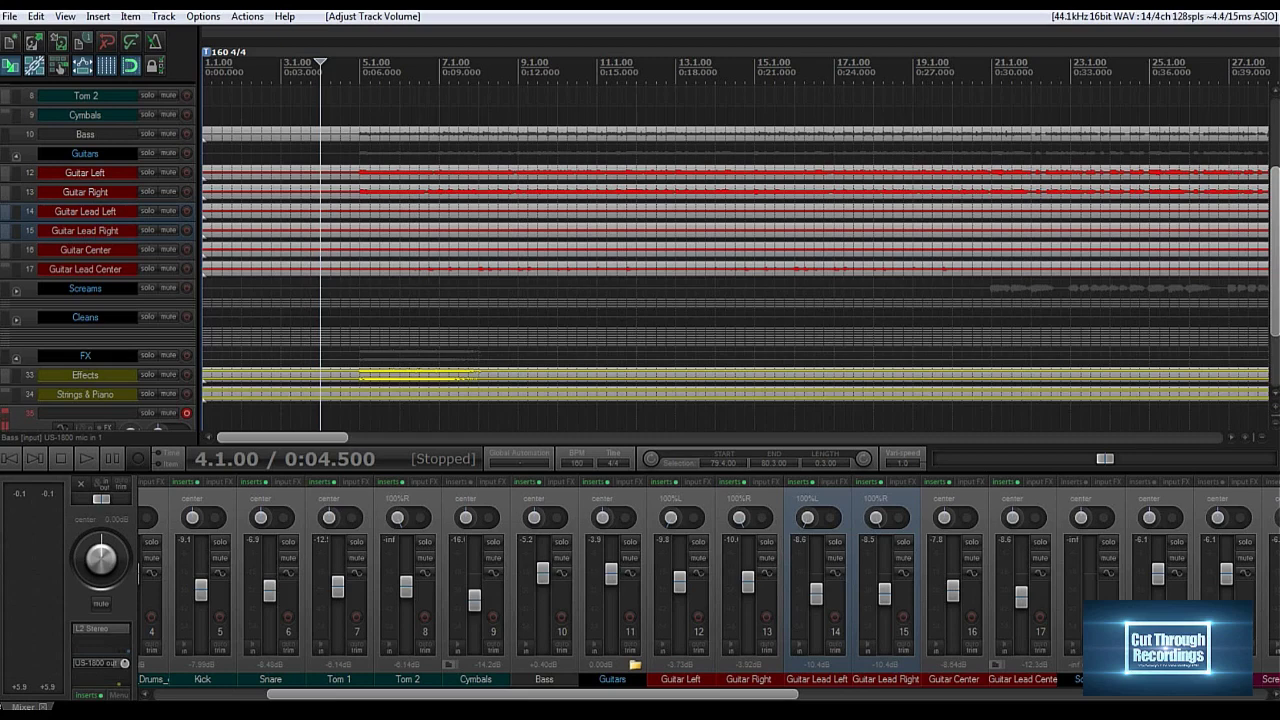
left_click_drag(449, 692, 335, 693)
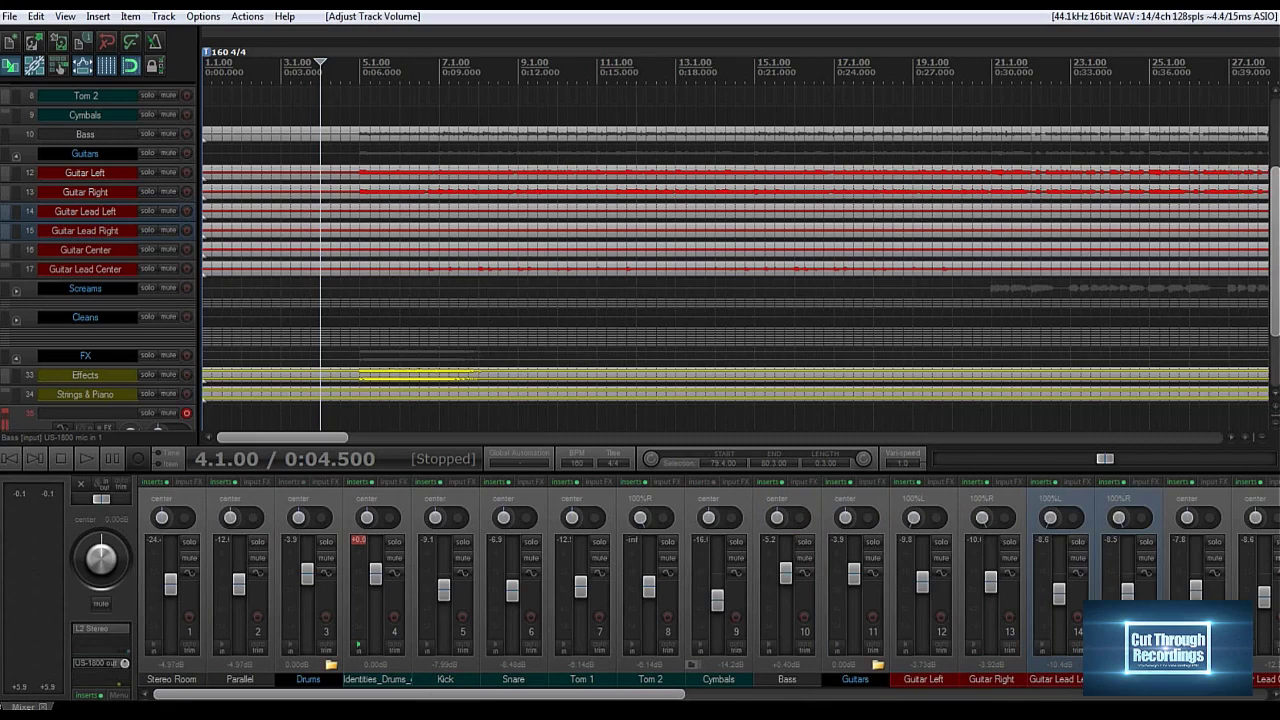
scroll(349, 696, "down", 6)
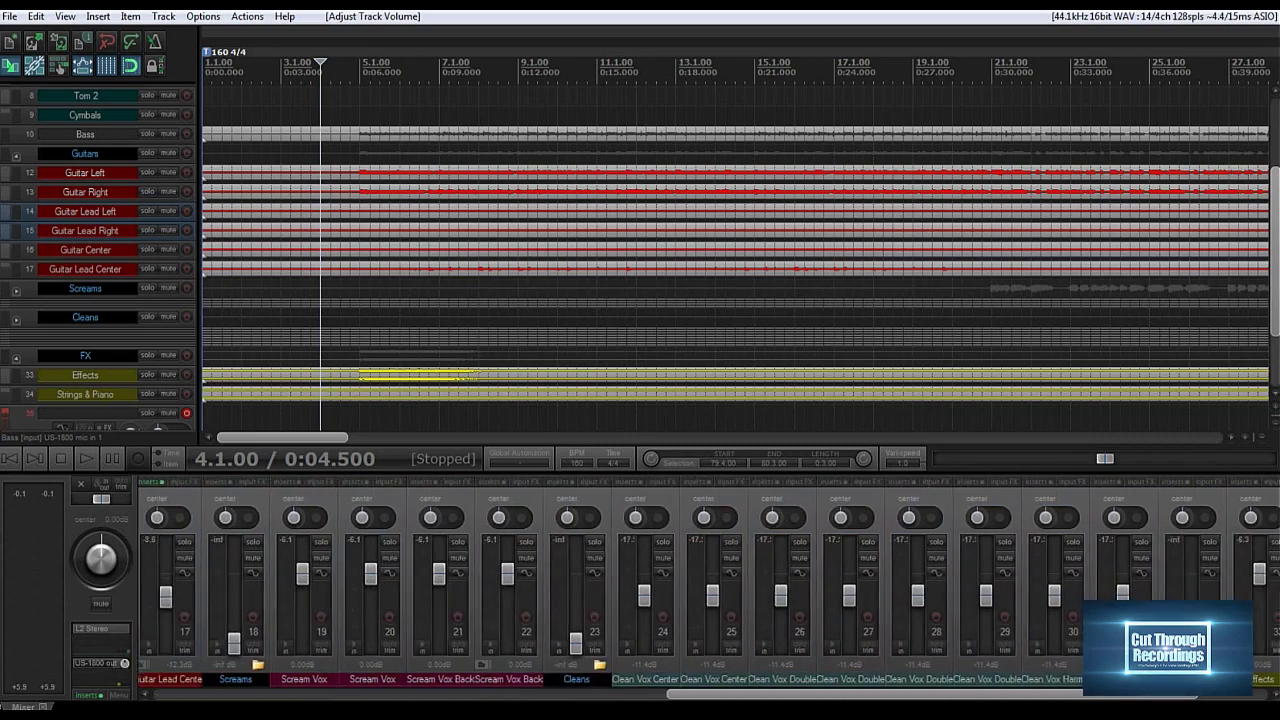
Look over the mixer's channel strips, from the drum tracks through the guitars and vocals to the FX tracks.
scroll(708, 588, "up", 6)
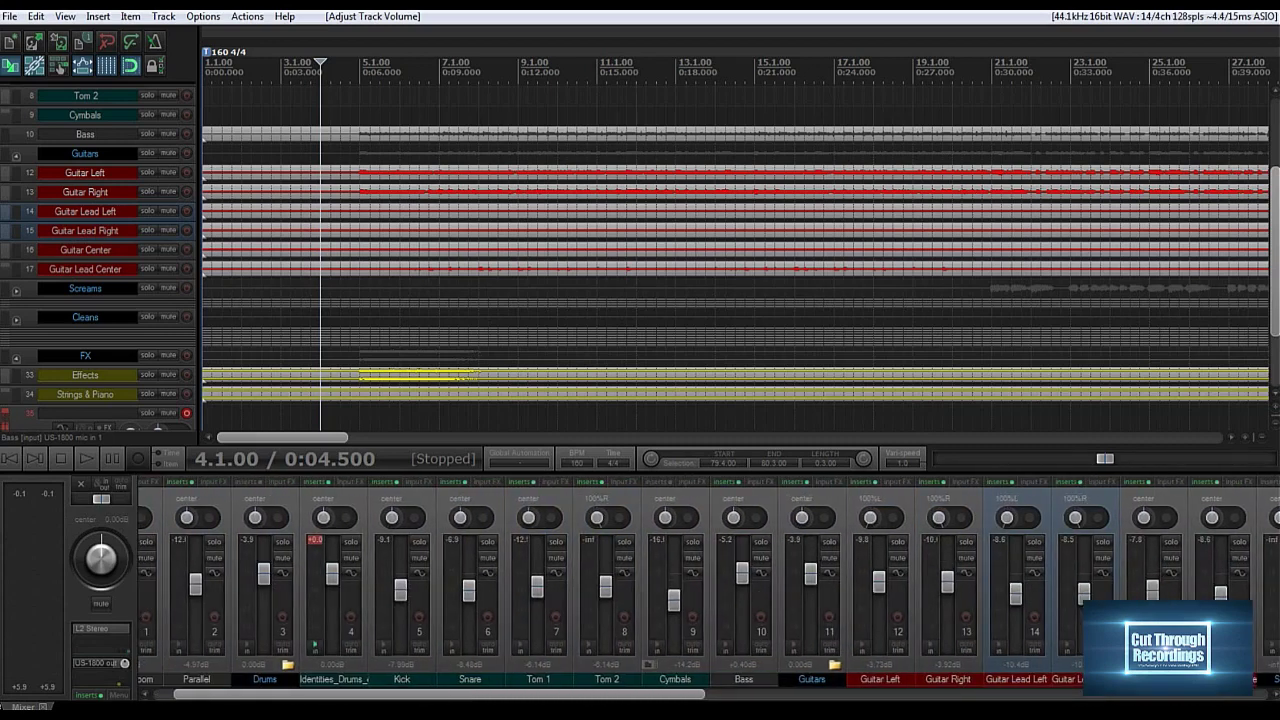
scroll(349, 696, "up", 1)
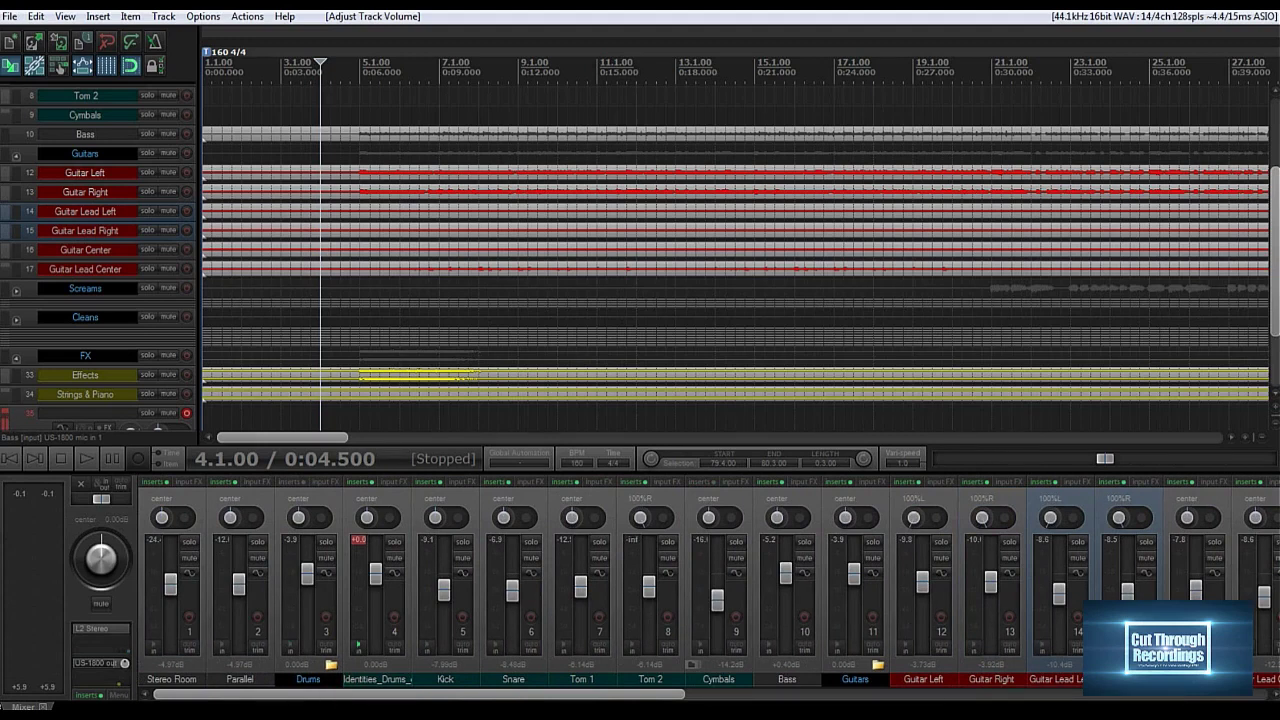
scroll(708, 588, "down", 6)
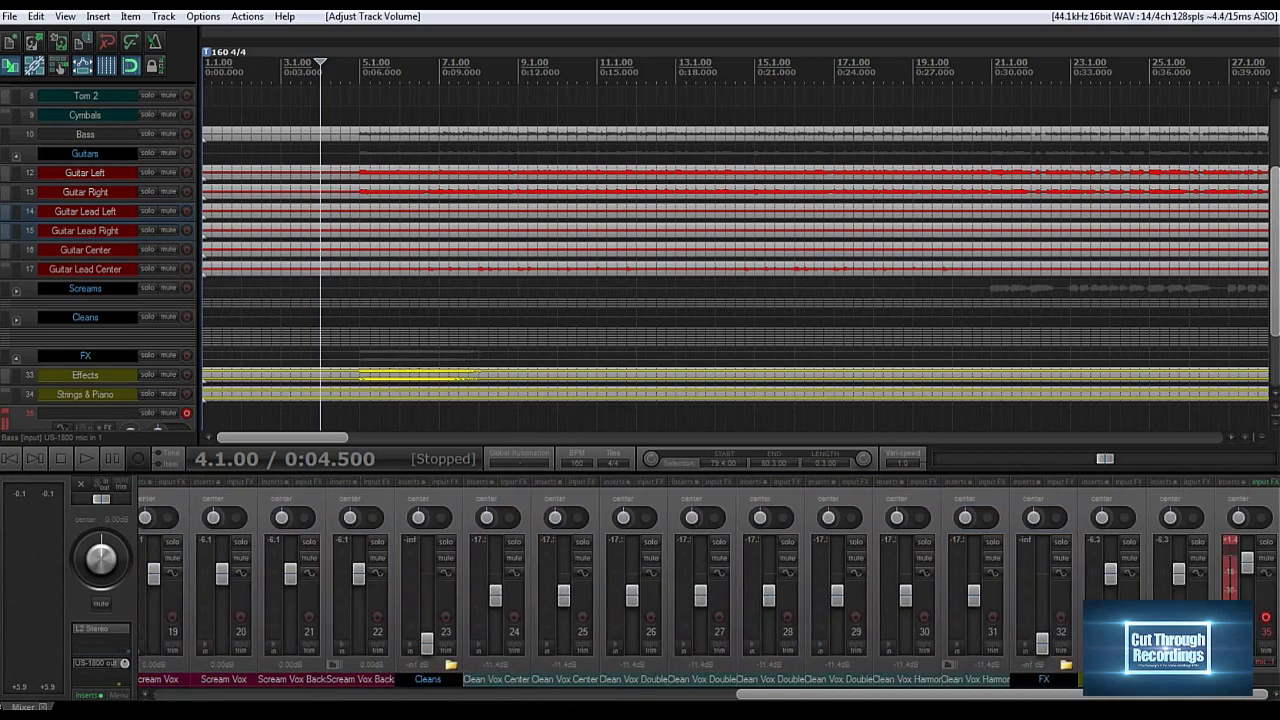
scroll(708, 588, "up", 6)
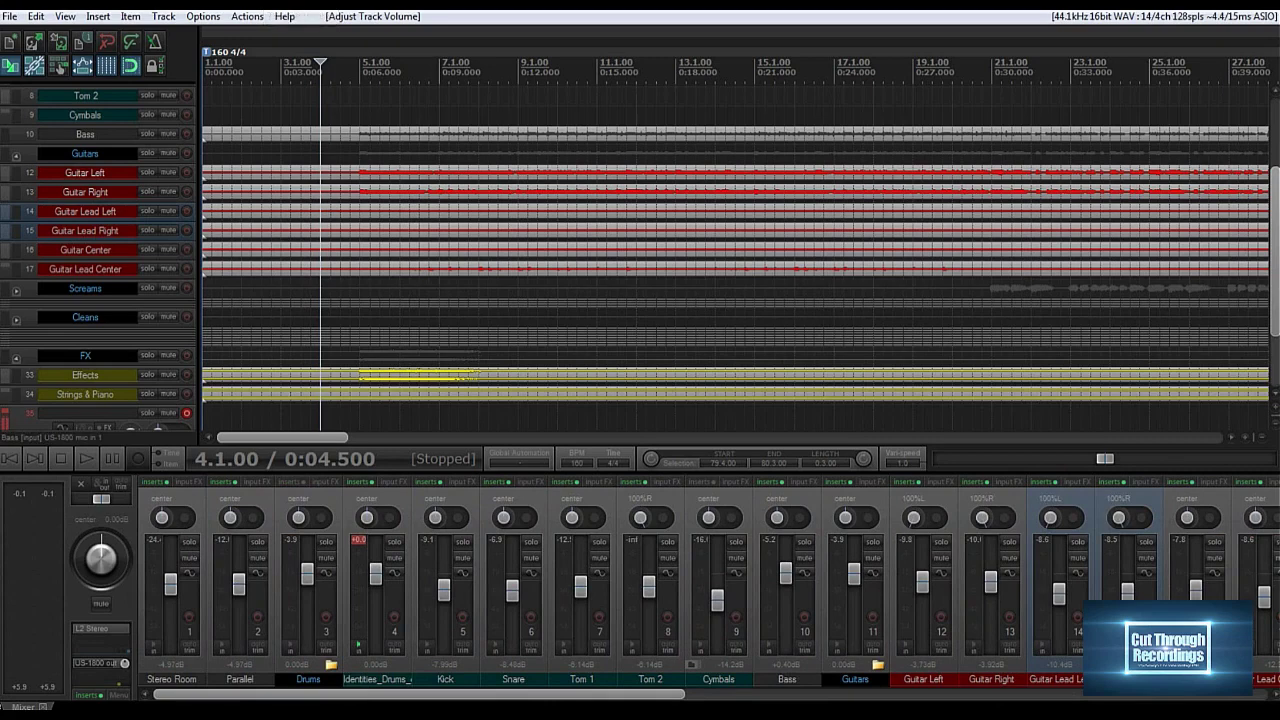
scroll(708, 588, "down", 6)
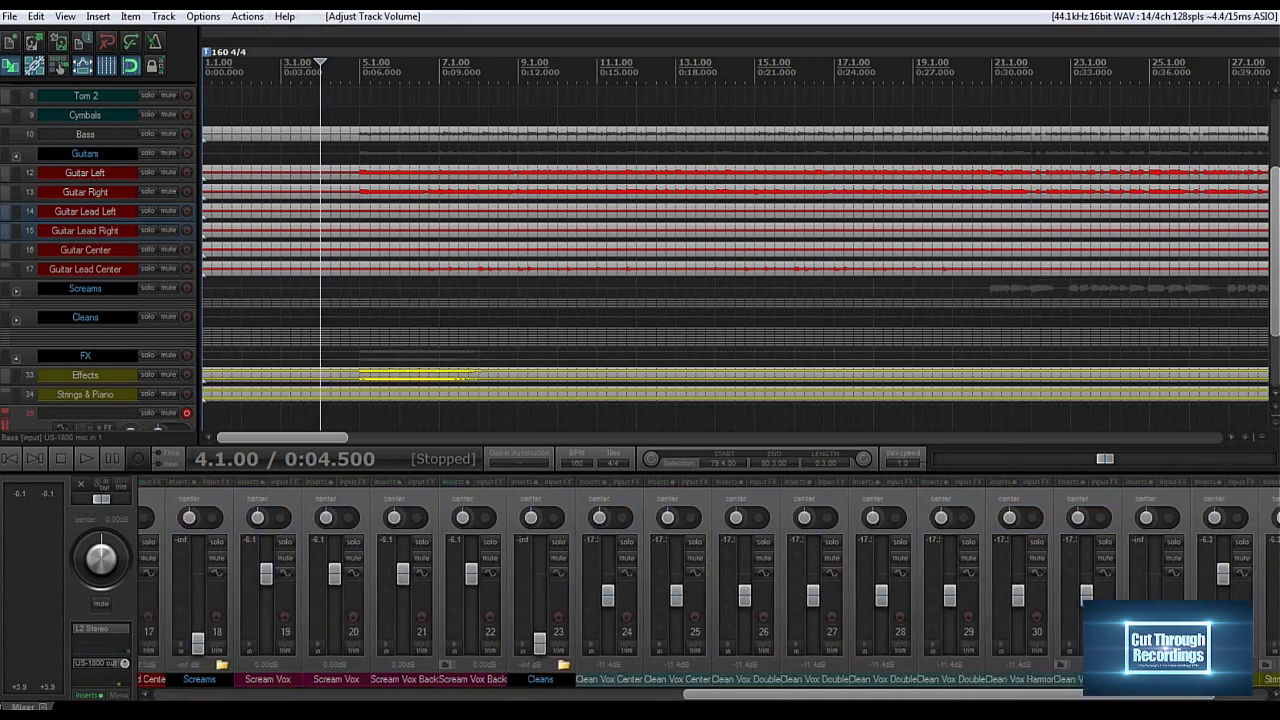
scroll(708, 588, "up", 6)
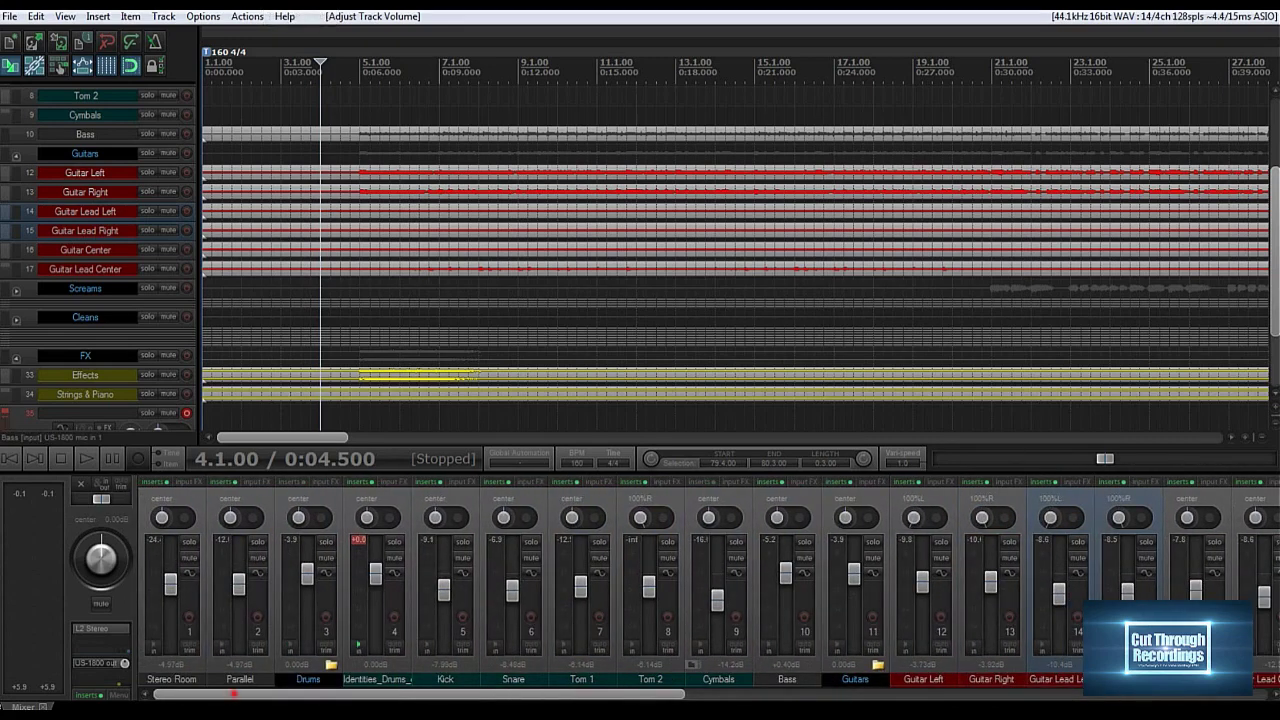
scroll(708, 588, "down", 6)
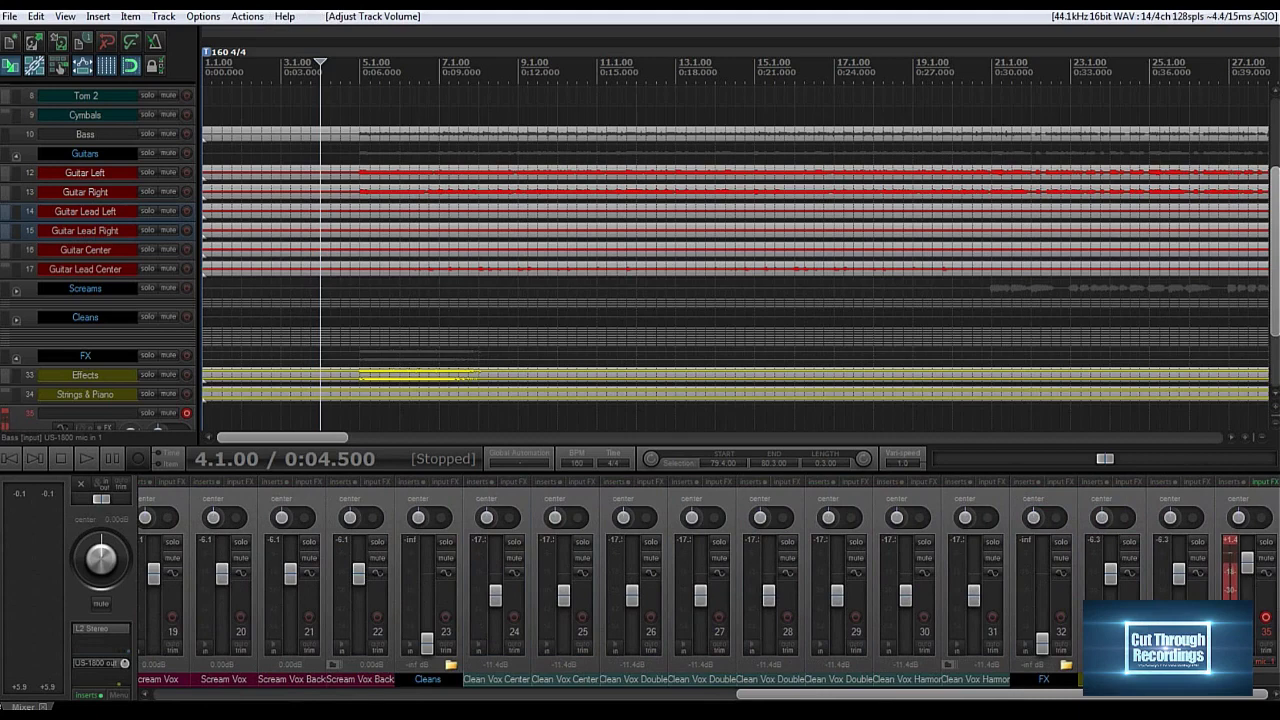
scroll(708, 588, "up", 6)
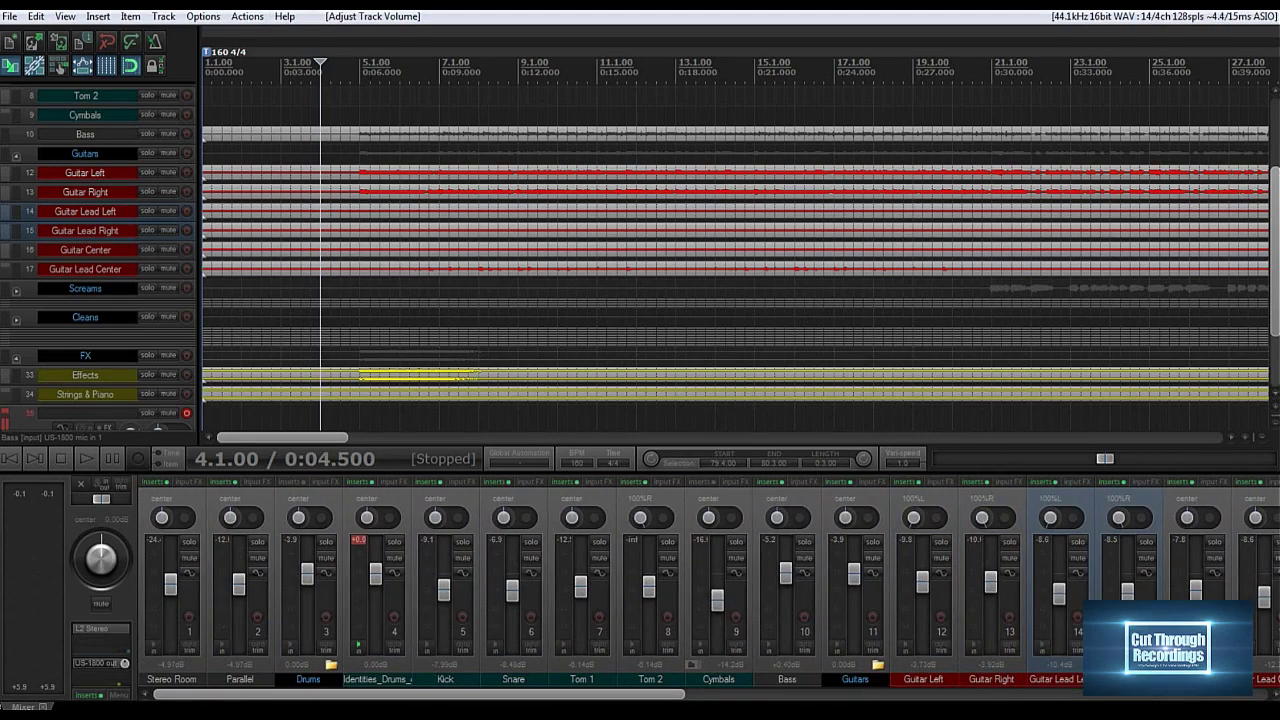
scroll(708, 588, "down", 6)
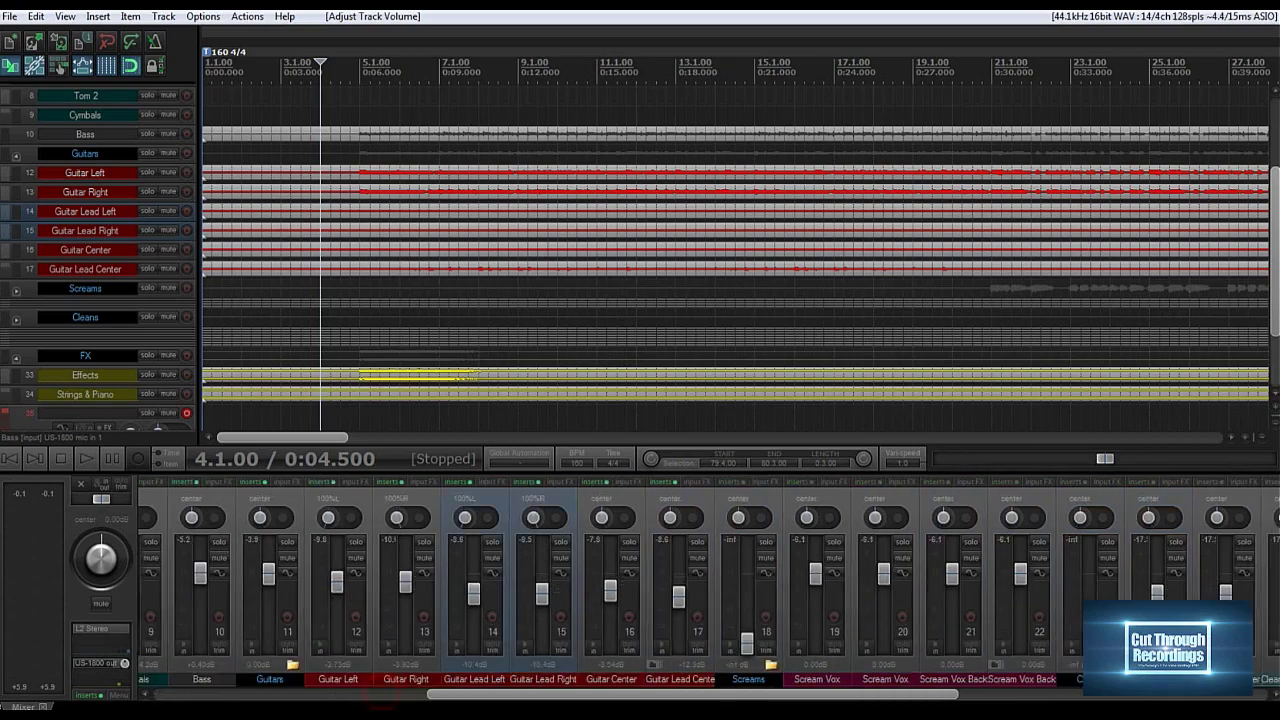